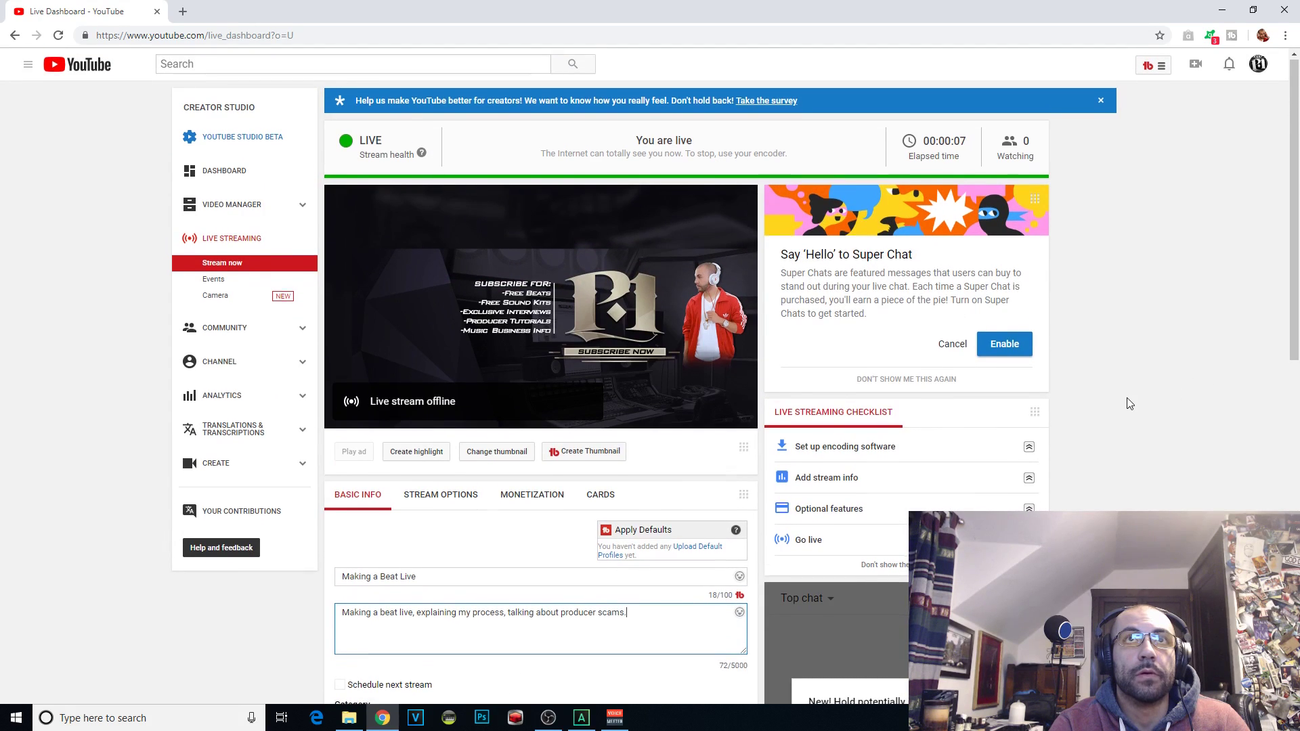
scroll(1126, 404, "down", 4)
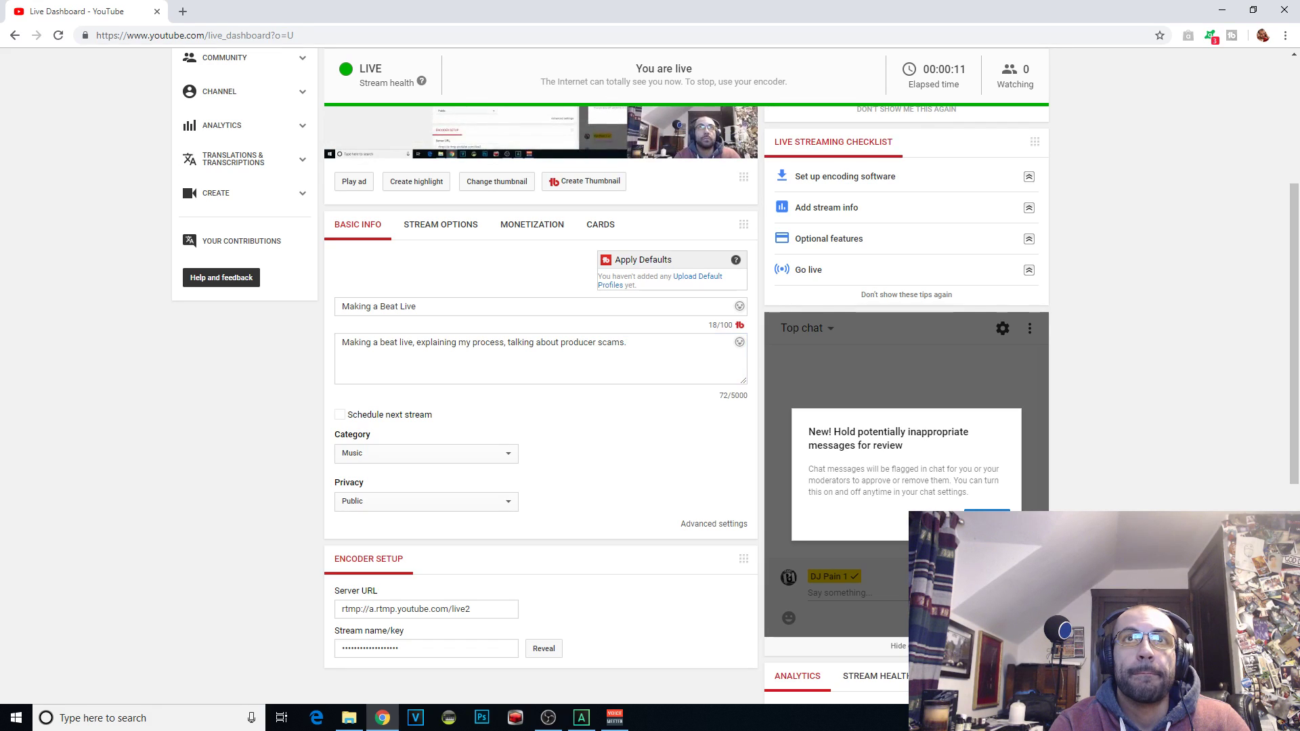
scroll(1149, 459, "up", 4)
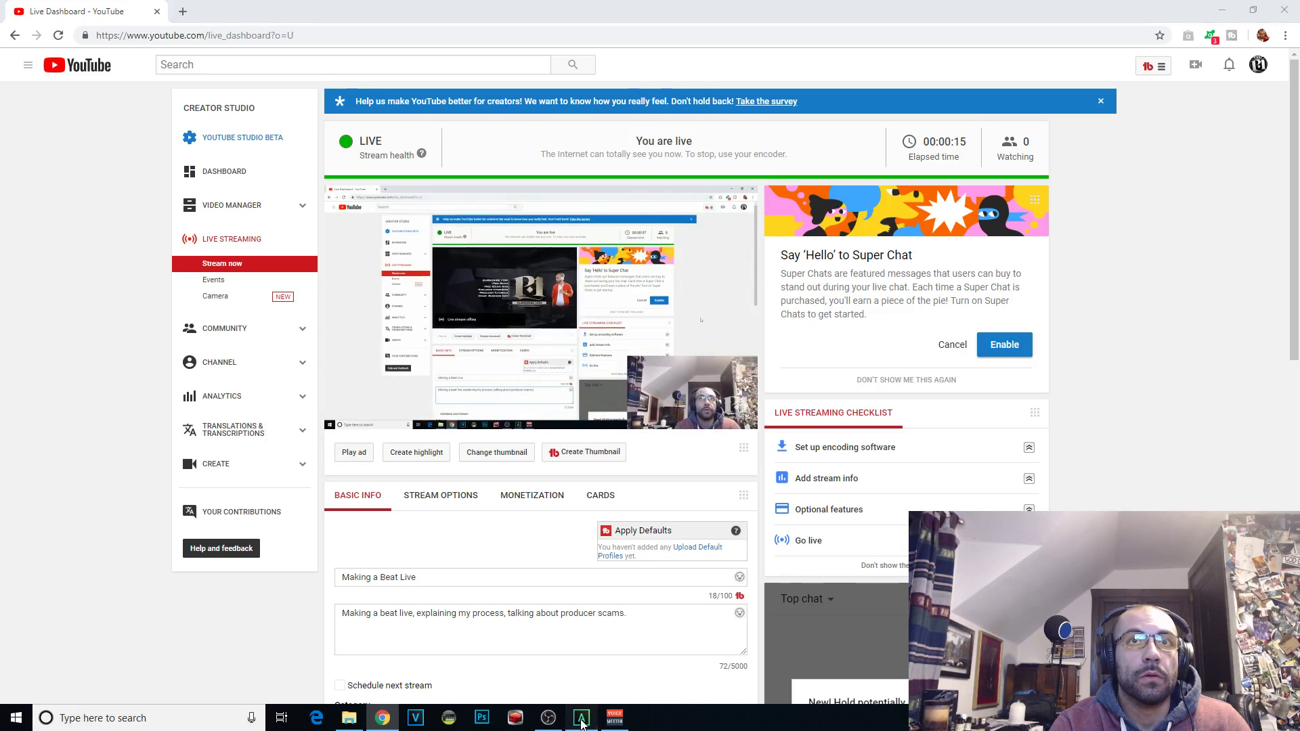
Switch to ACID Pro and open the BIGWHITE BEATZ - Pro Mixed Kit Vol 2 folder in the more drums folder under breaks
key("alt+Tab")
mouse_move(161, 551)
left_mouse_down()
mouse_move(152, 525)
mouse_move(152, 539)
left_mouse_up()
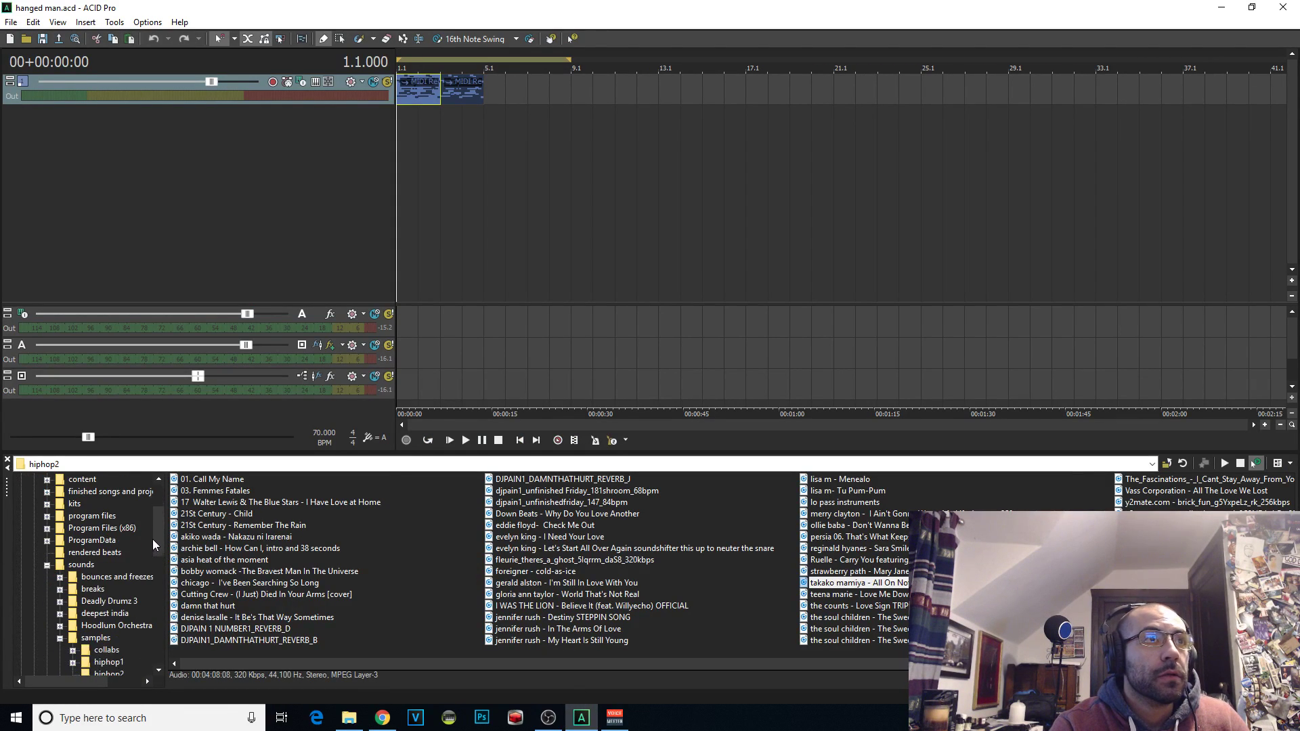
left_click(60, 590)
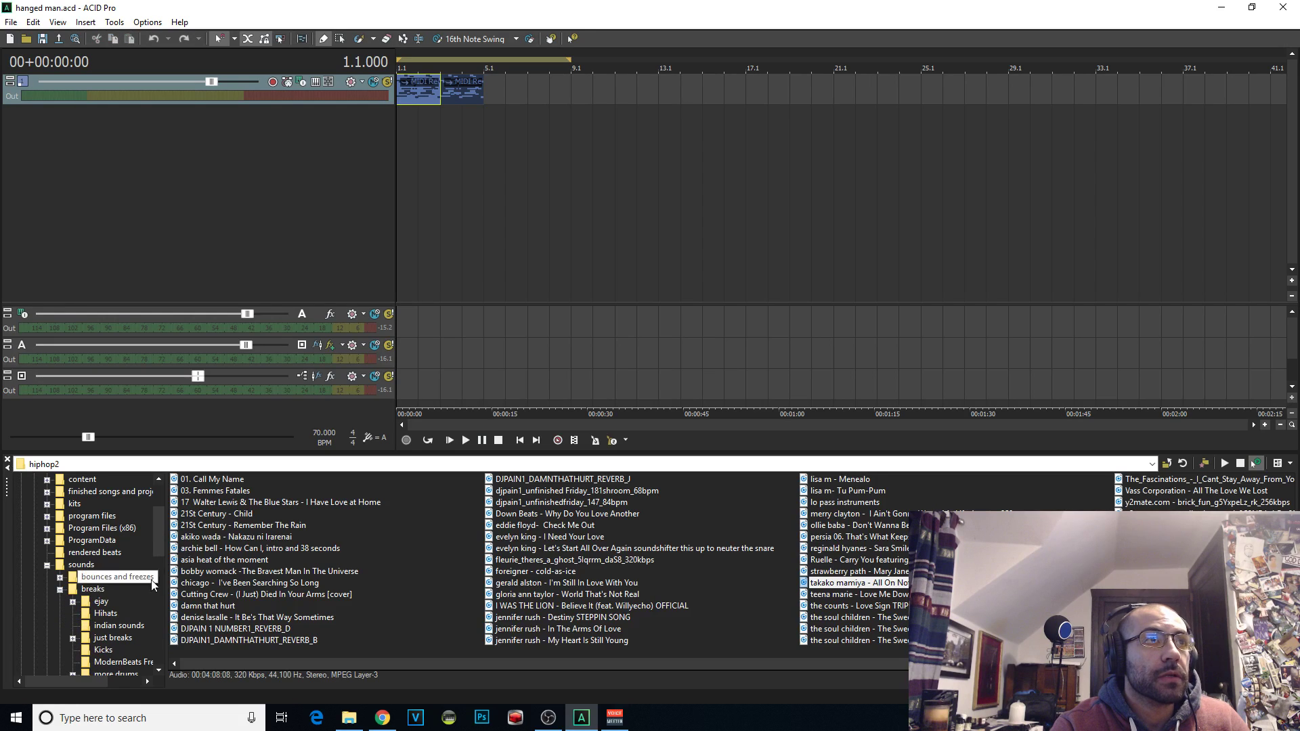
scroll(98, 613, "down", 1)
left_click(73, 638)
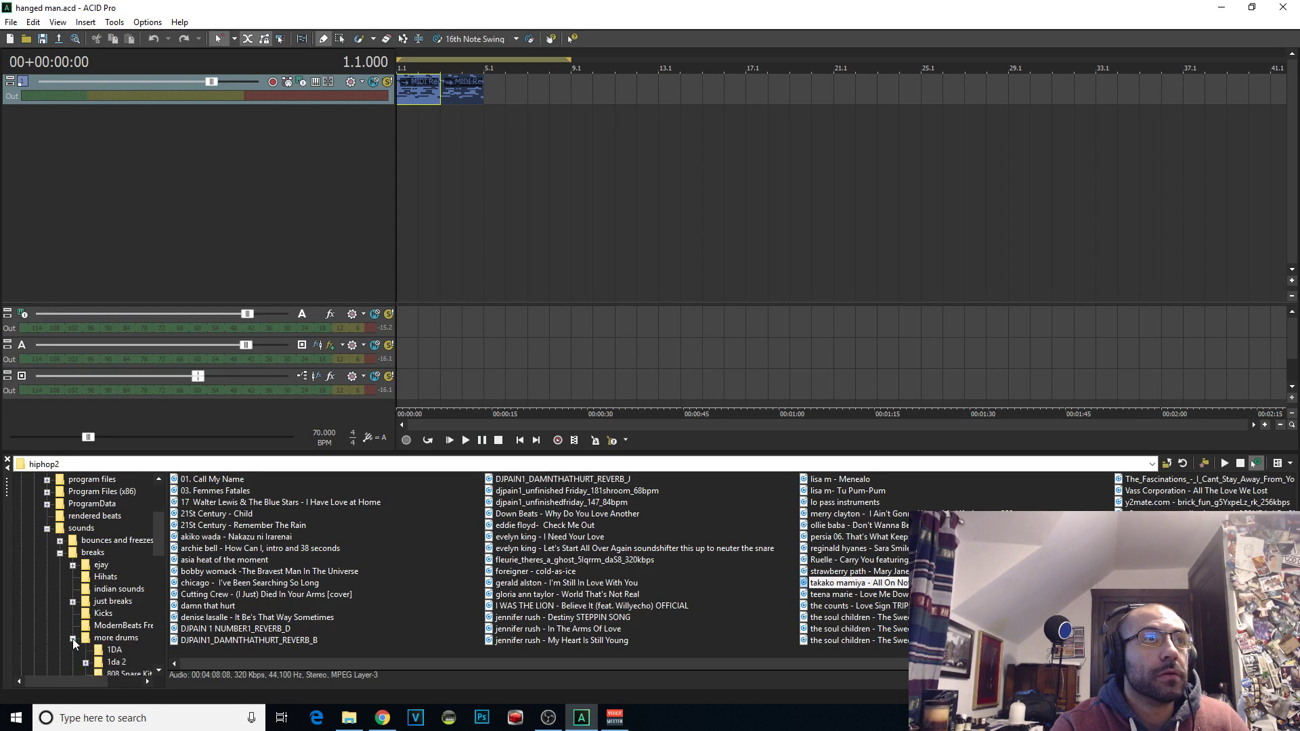
scroll(128, 626, "down", 4)
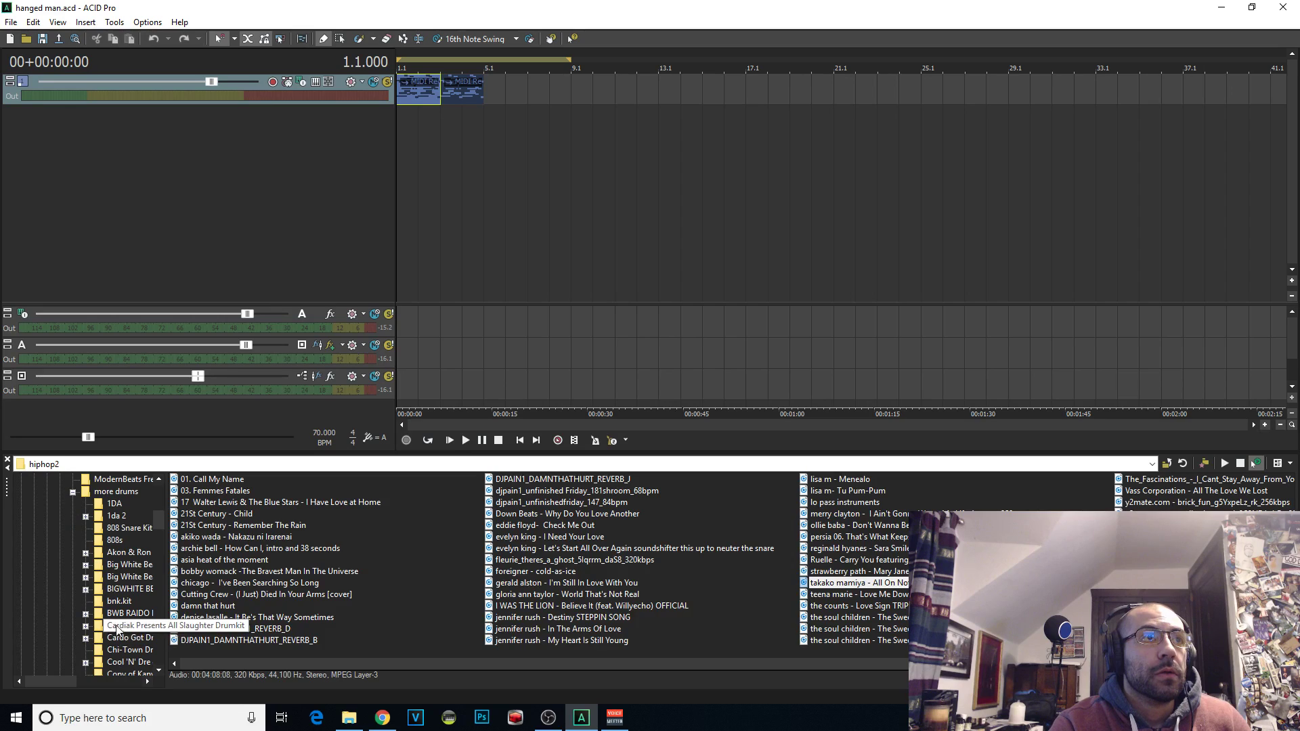
left_click(117, 588)
scroll(110, 551, "up", 5)
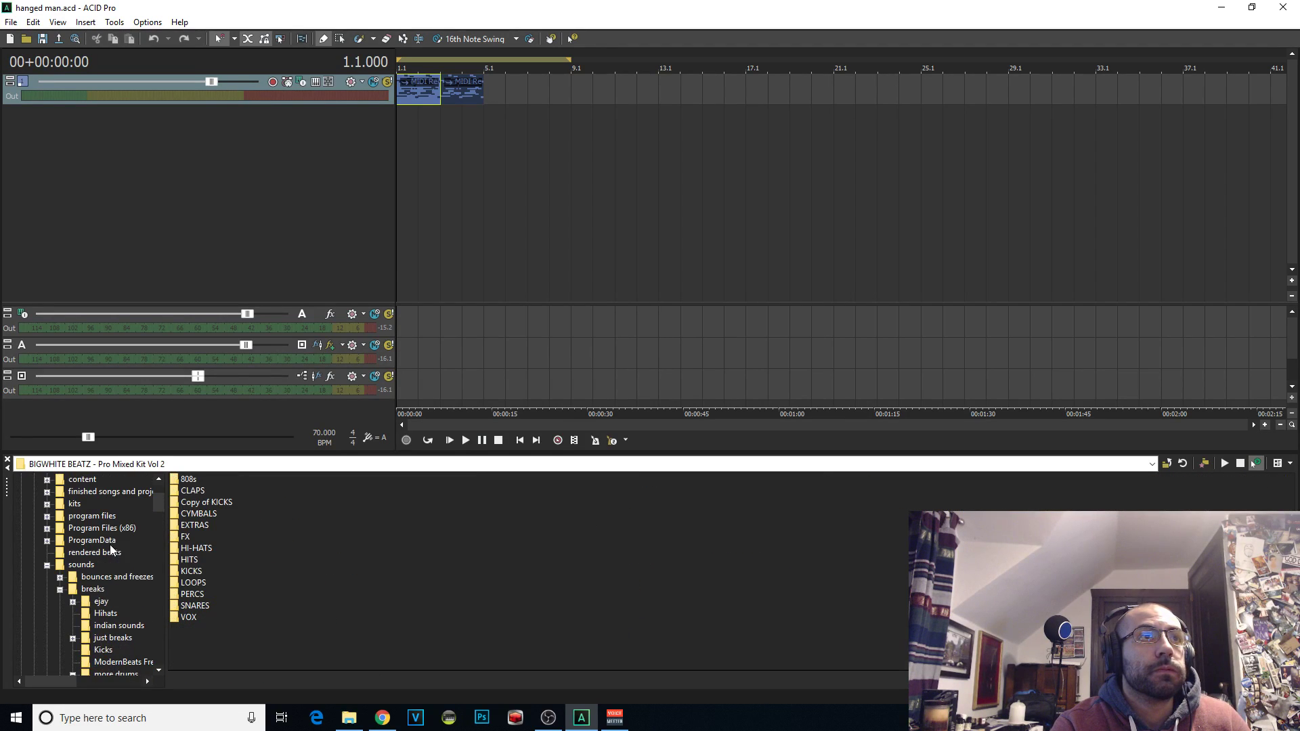
scroll(662, 276, "up", 4)
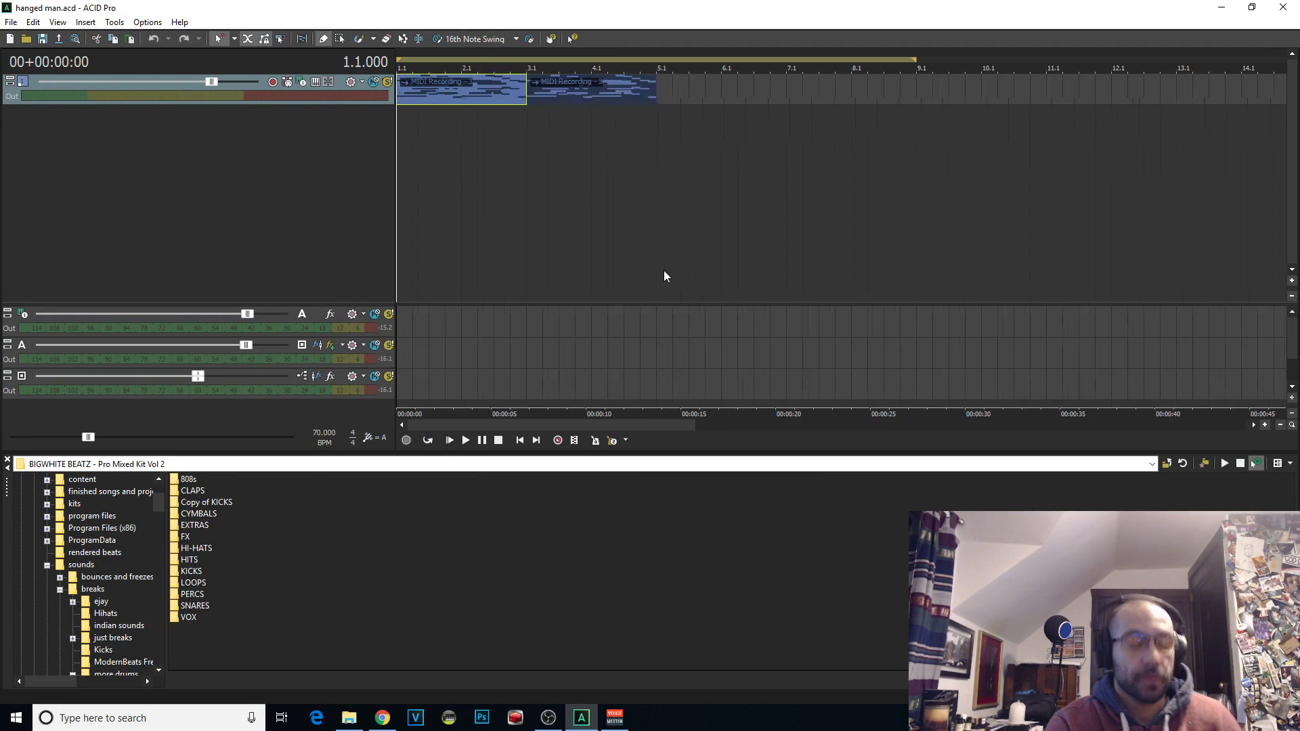
Switch to the YouTube live dashboard, check the stream preview and chat, and return to ACID Pro
left_click(383, 717)
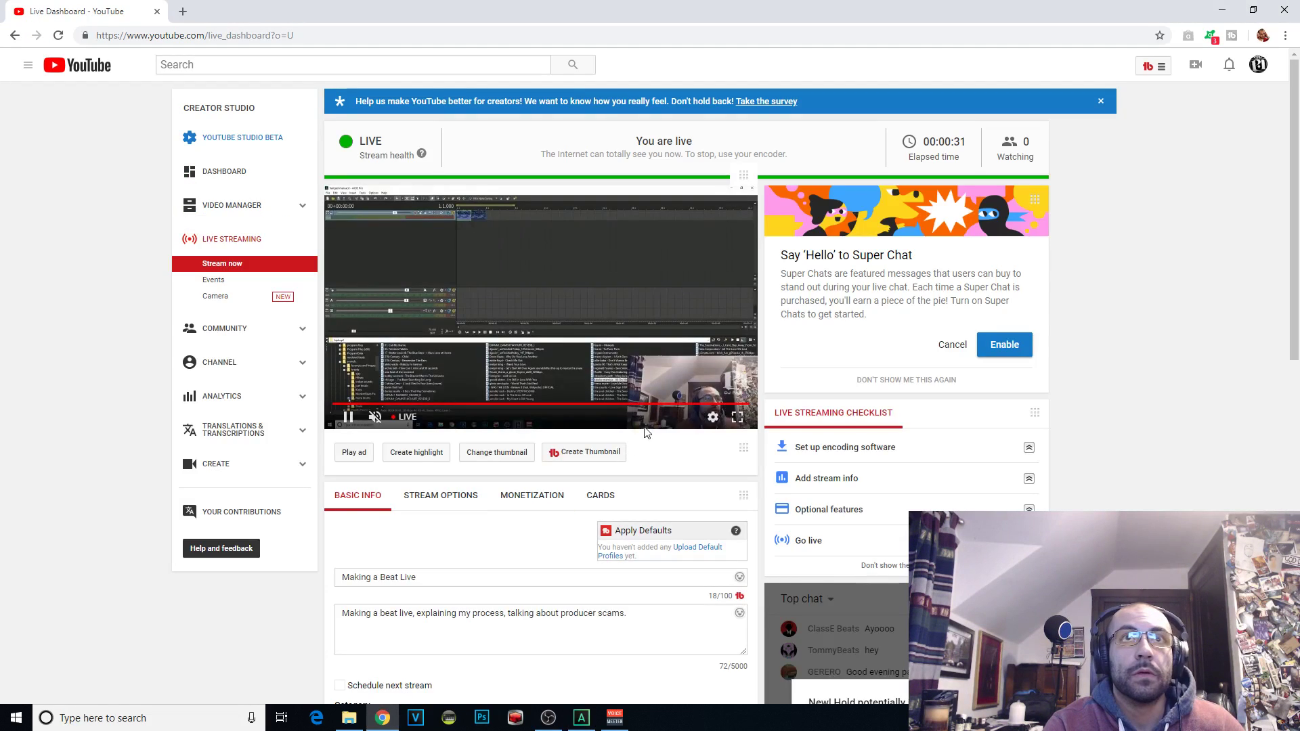
scroll(794, 524, "down", 1)
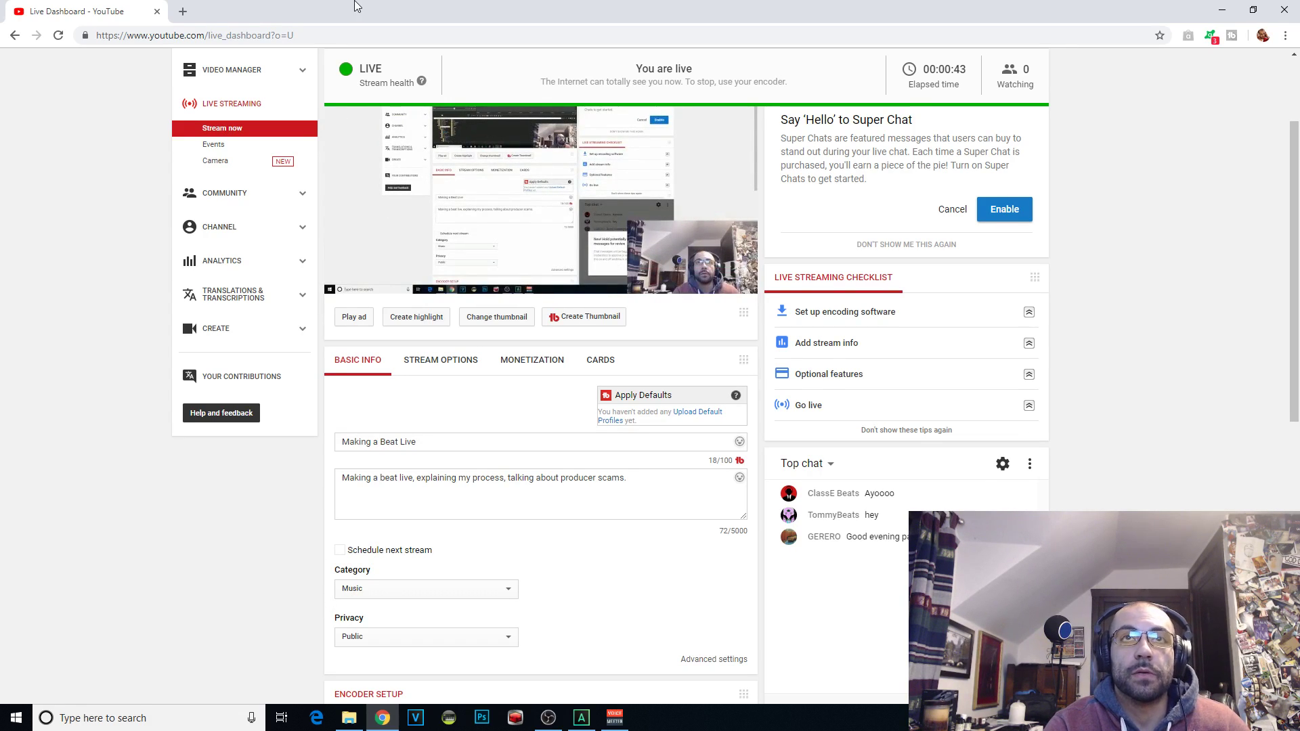
left_click_drag(575, 10, 575, 65)
key("alt+Tab")
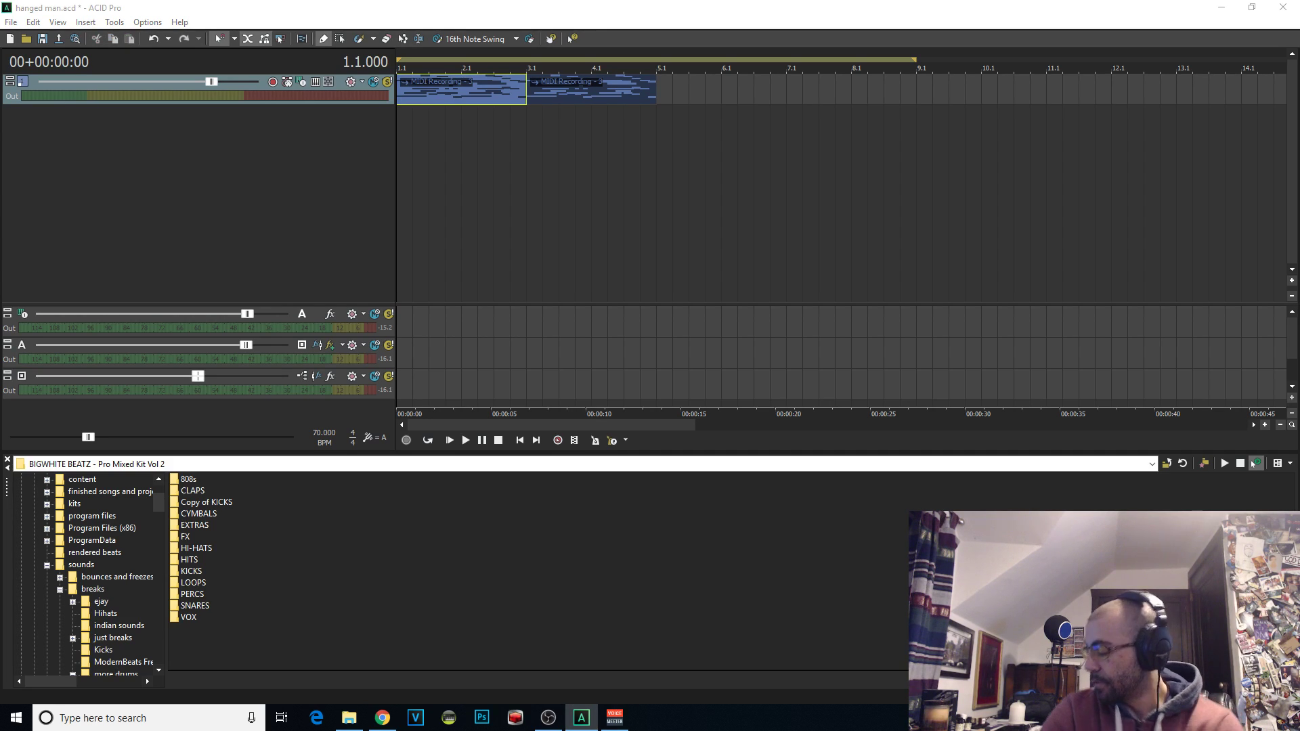
Play the first MIDI recording and return the playhead to the start of the project
left_click(450, 93)
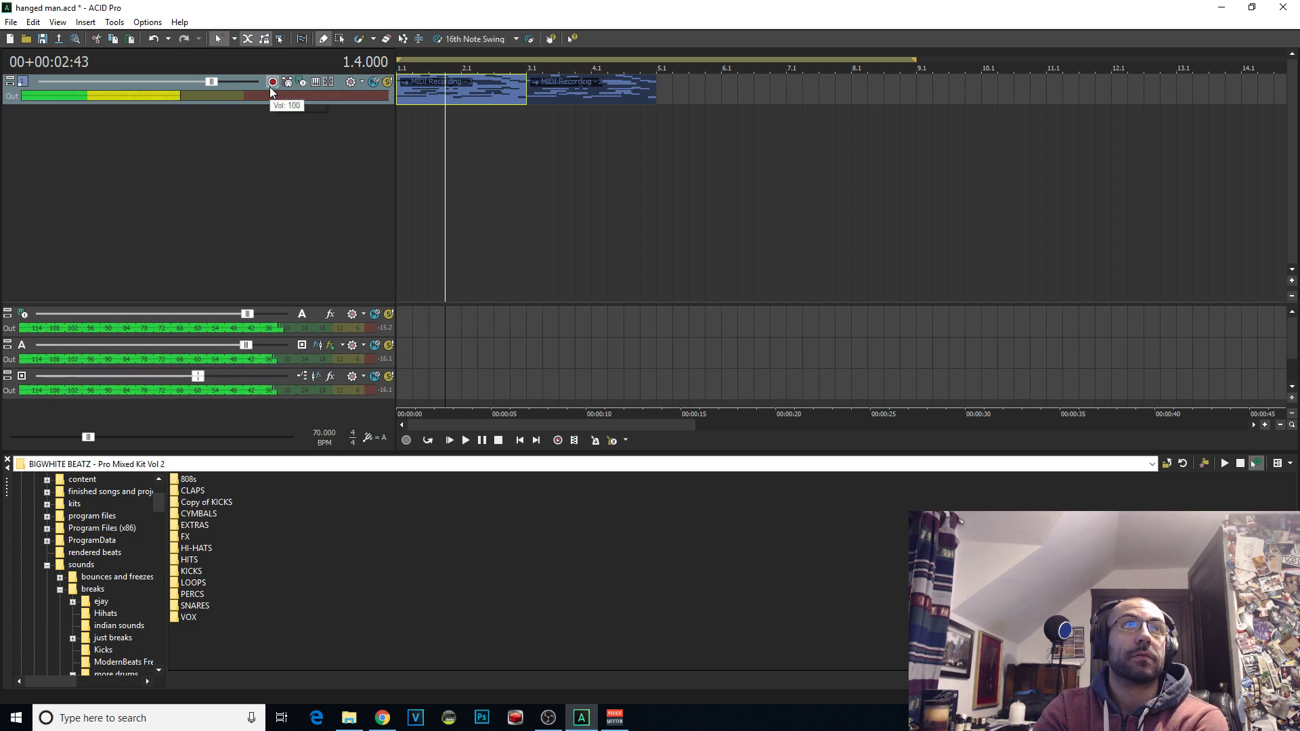
key("alt+Tab")
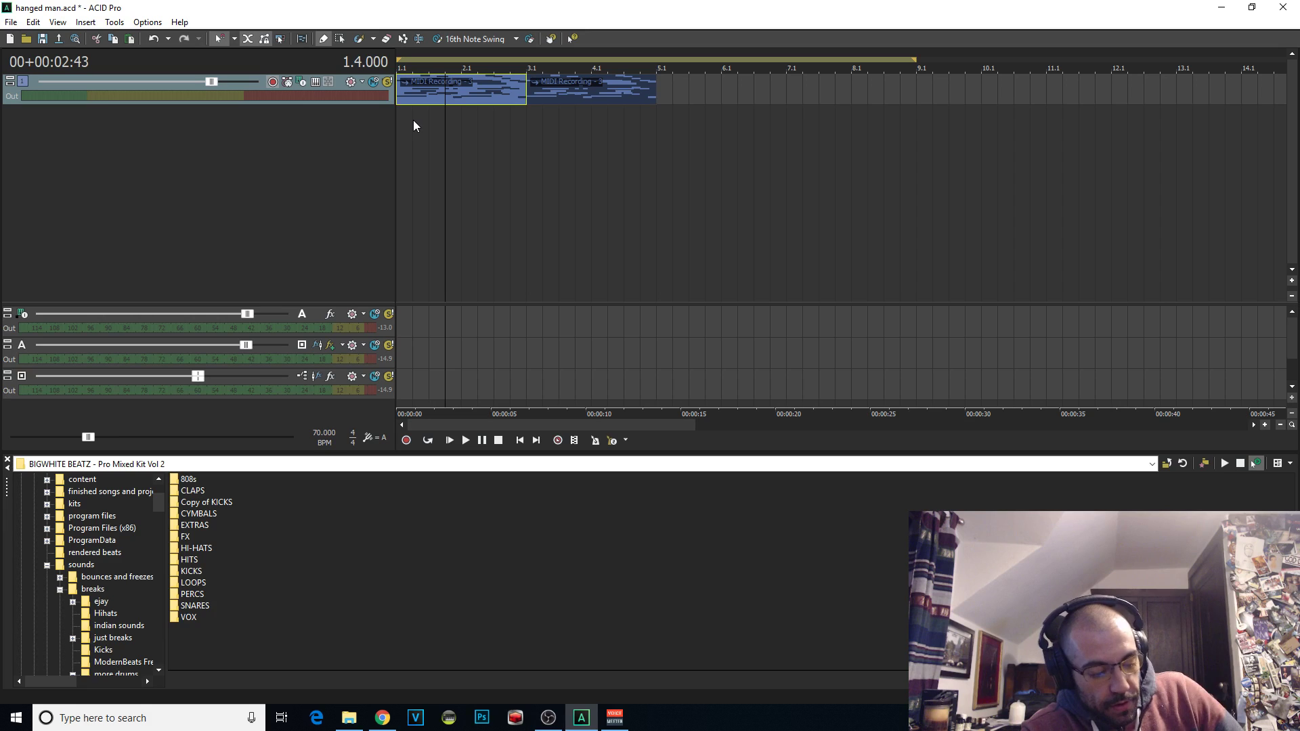
left_click(400, 91)
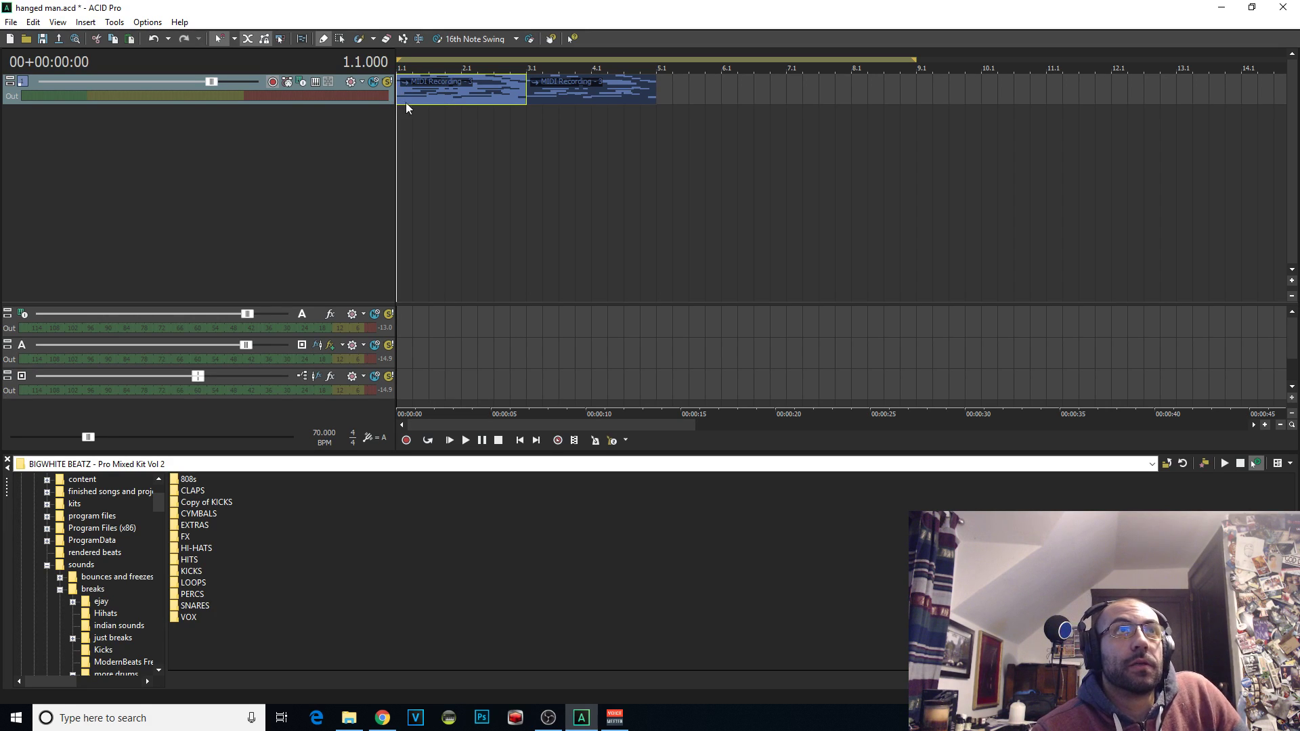
scroll(484, 167, "up", 2)
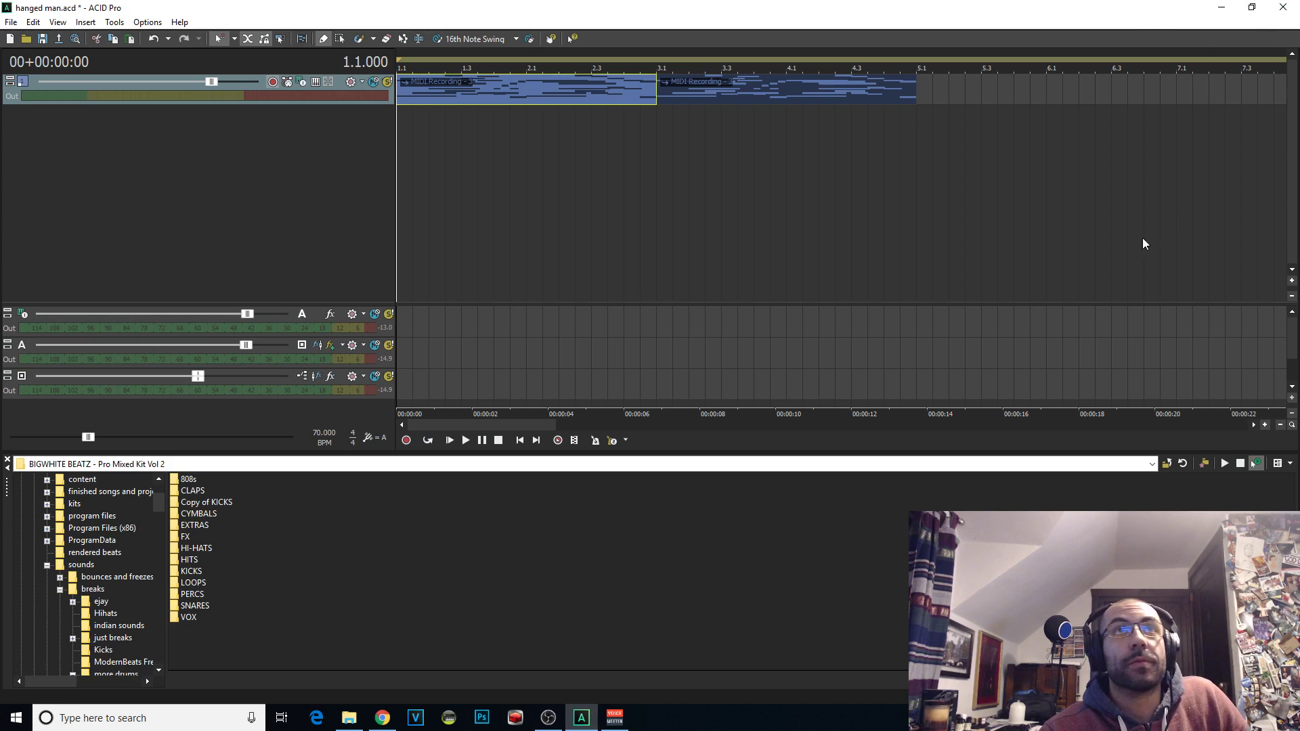
key("alt+Tab")
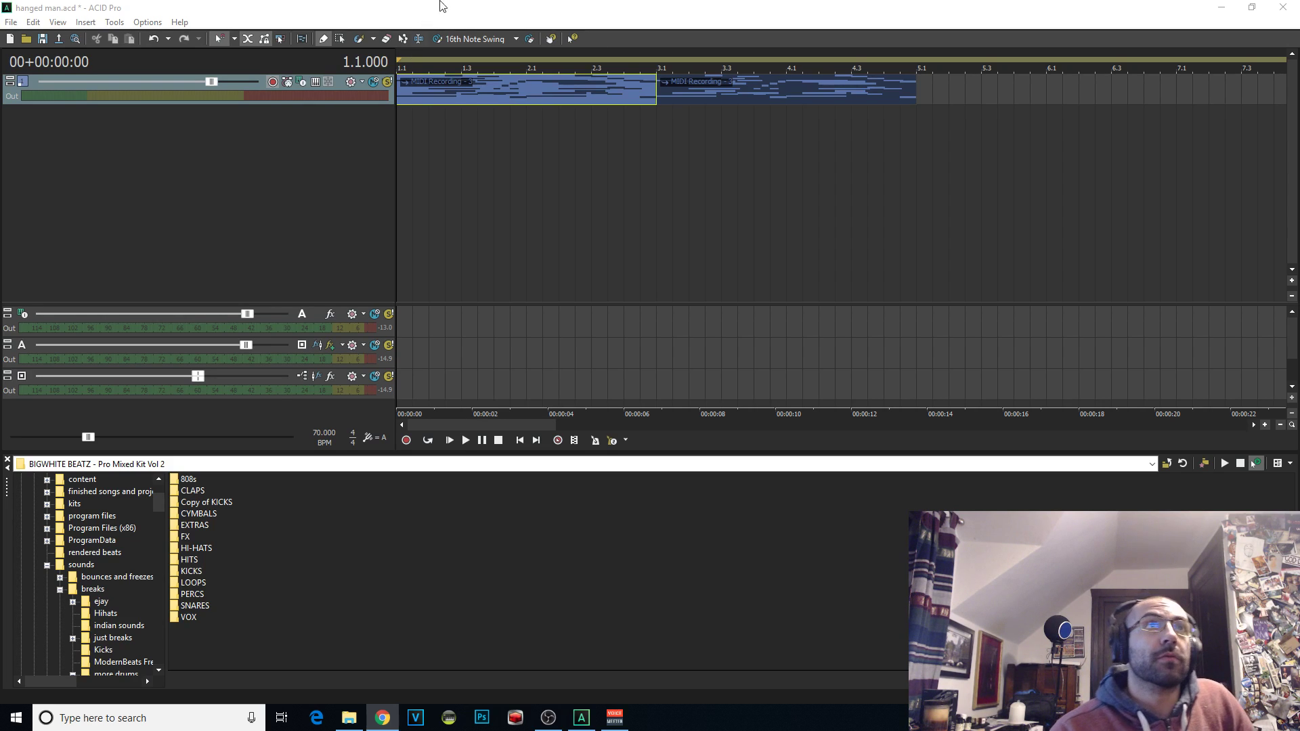
key("alt+Tab")
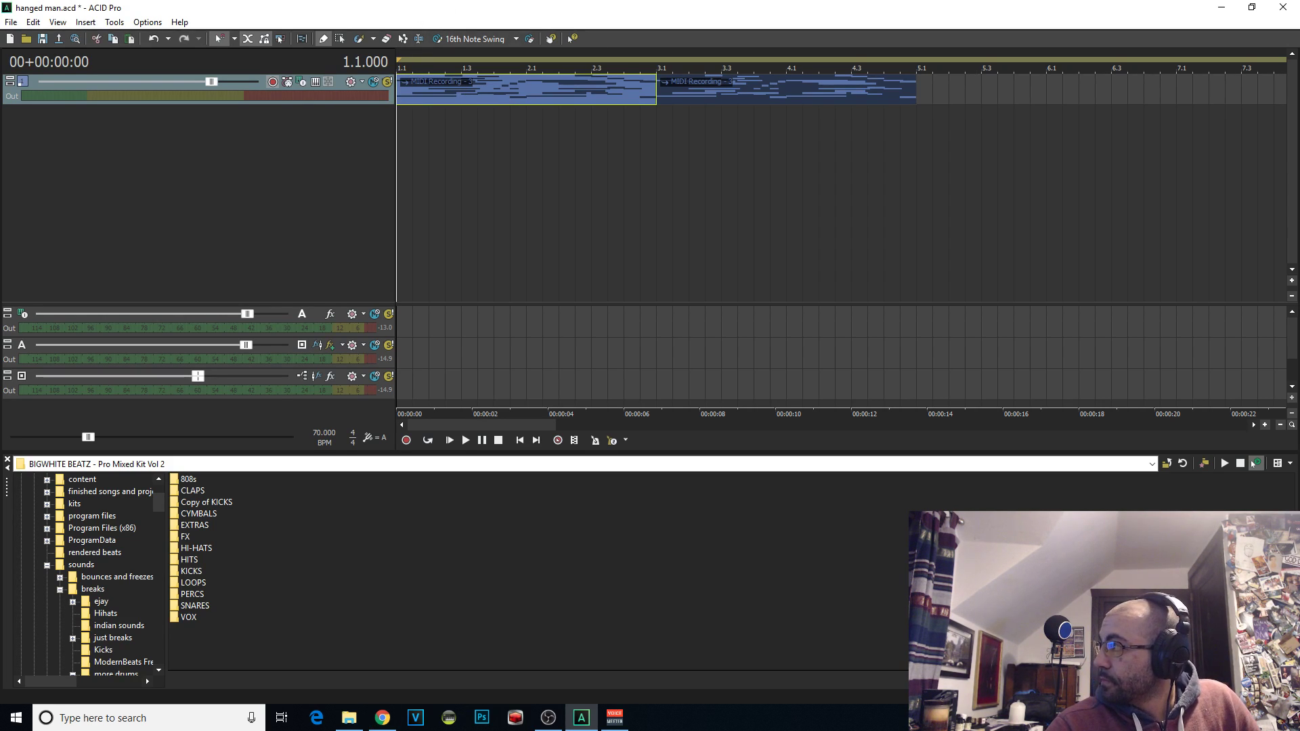
key("alt+Tab")
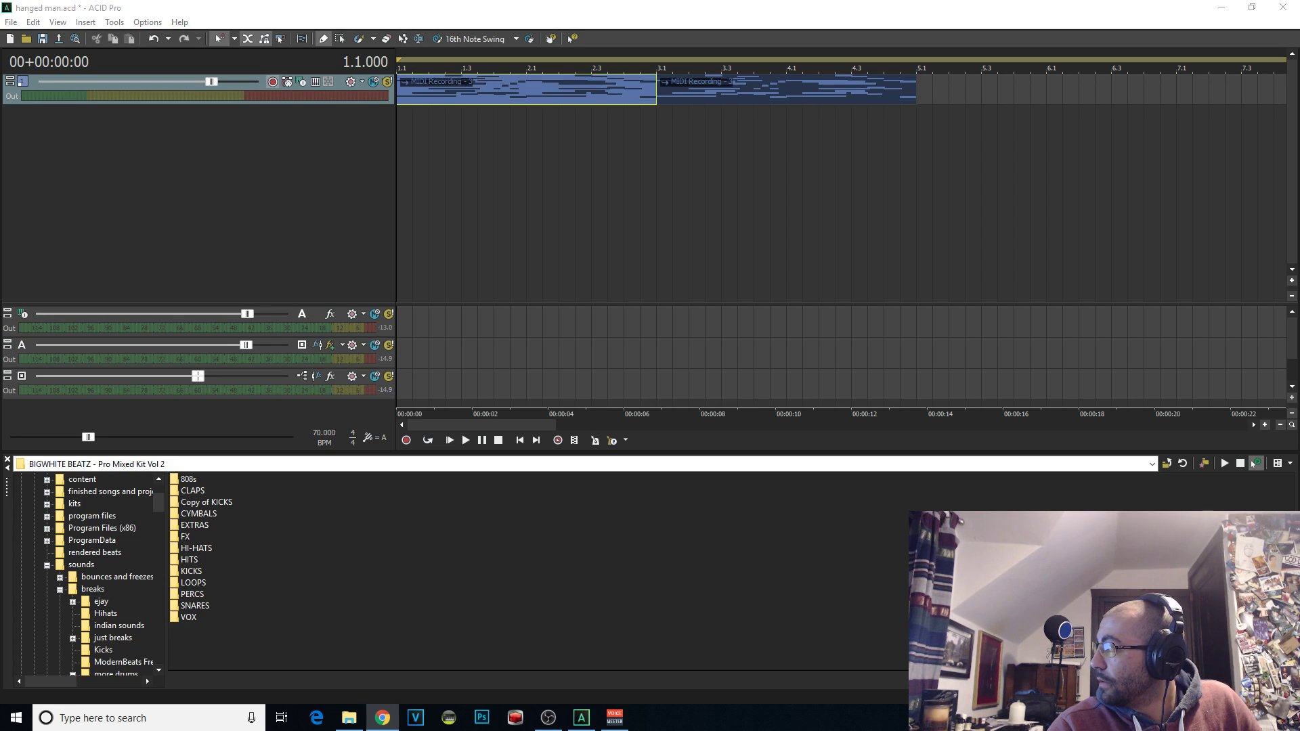
left_click(616, 5)
Play the MIDI recordings repeatedly from the project start and stop playback after each listen
key("space")
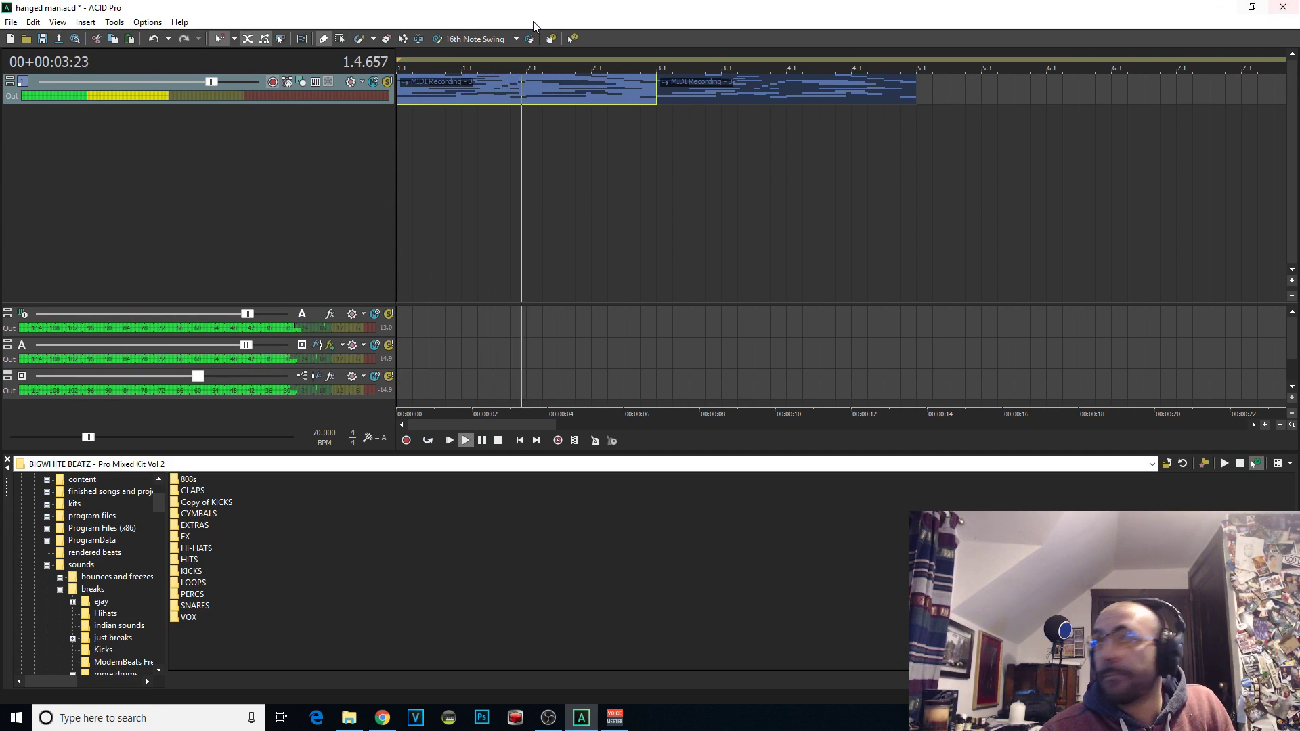
key("space")
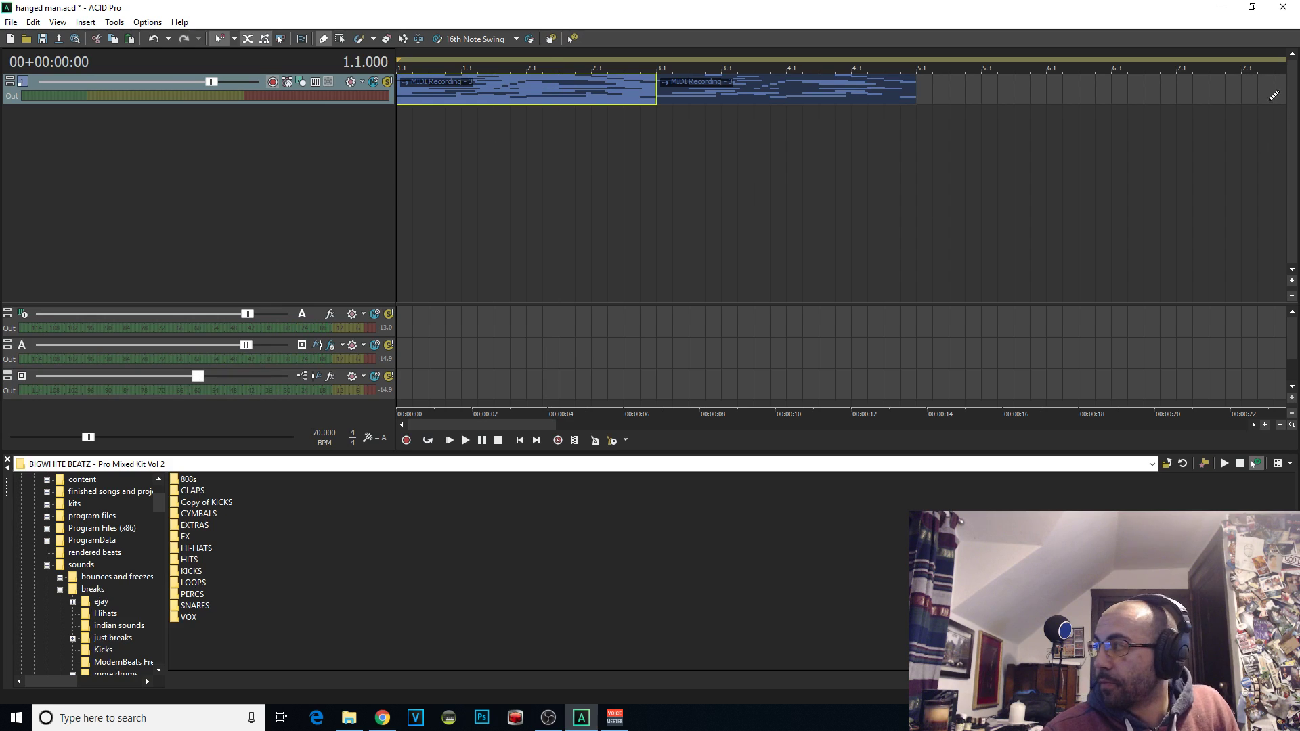
left_click(510, 4)
key("space")
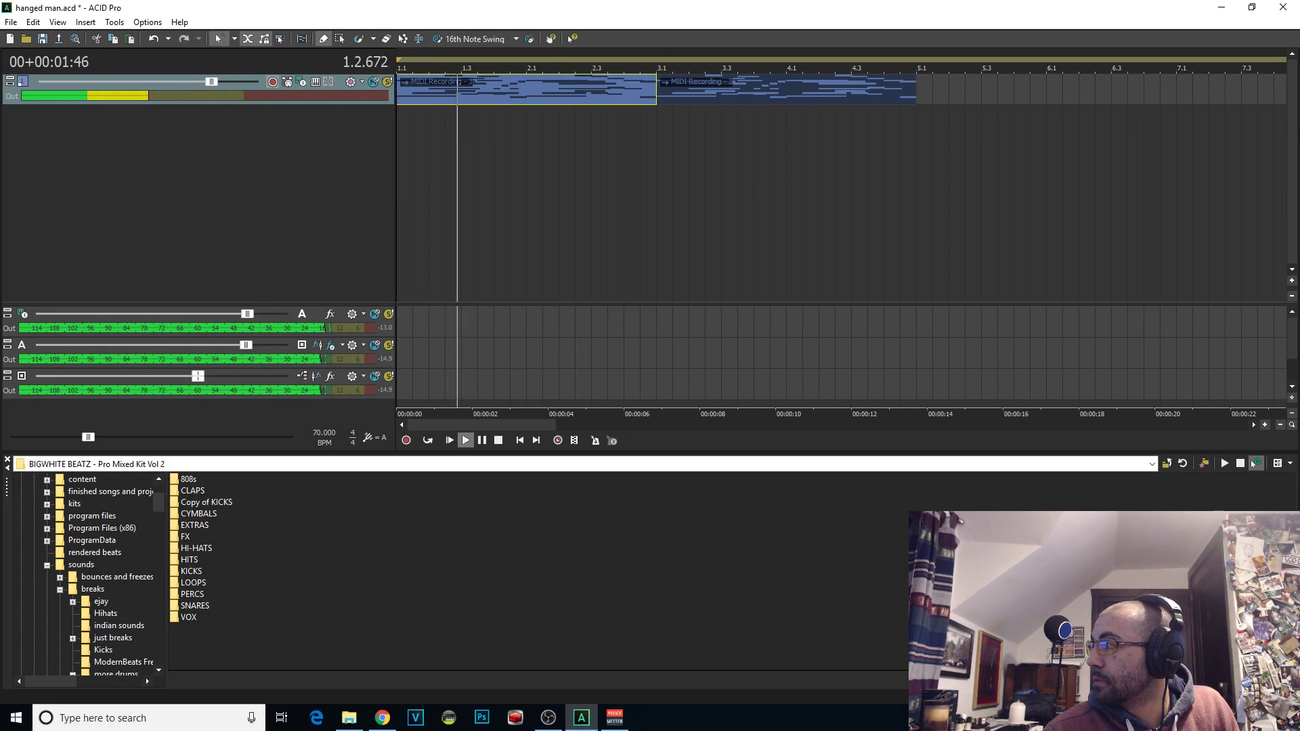
key("space")
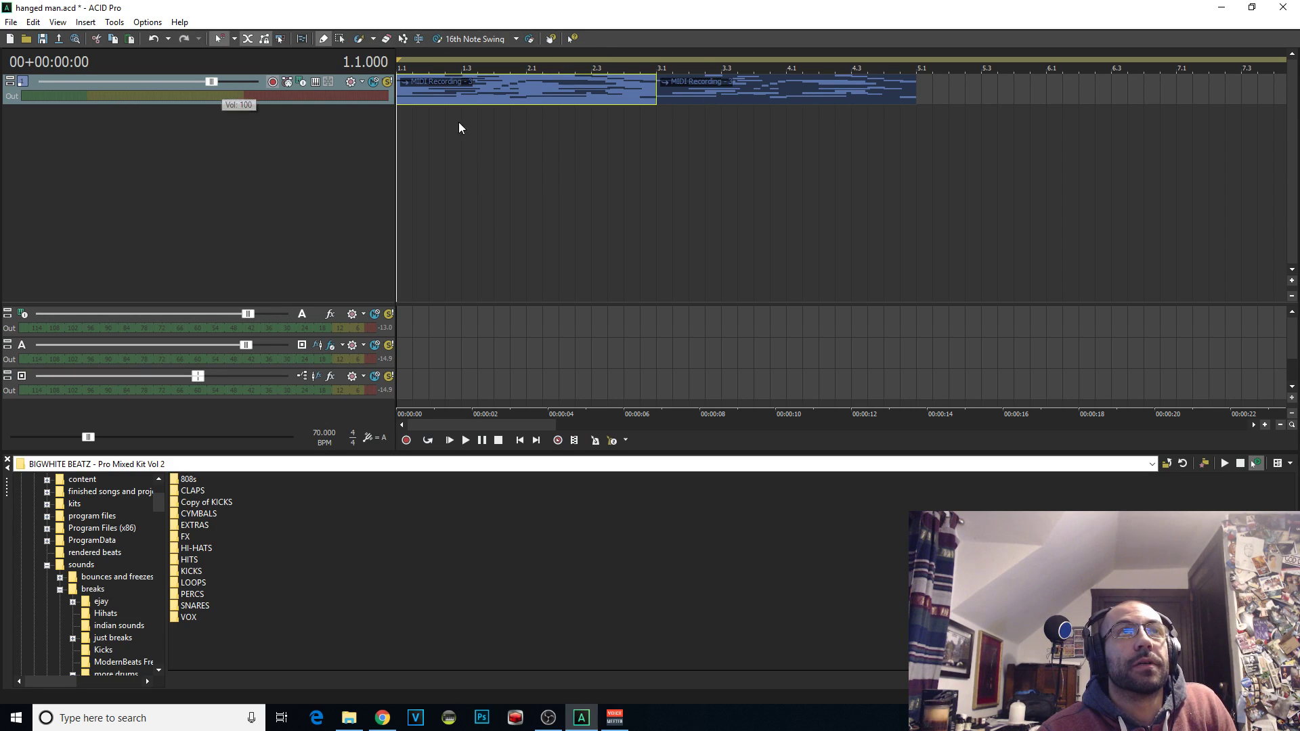
scroll(404, 93, "up", 3)
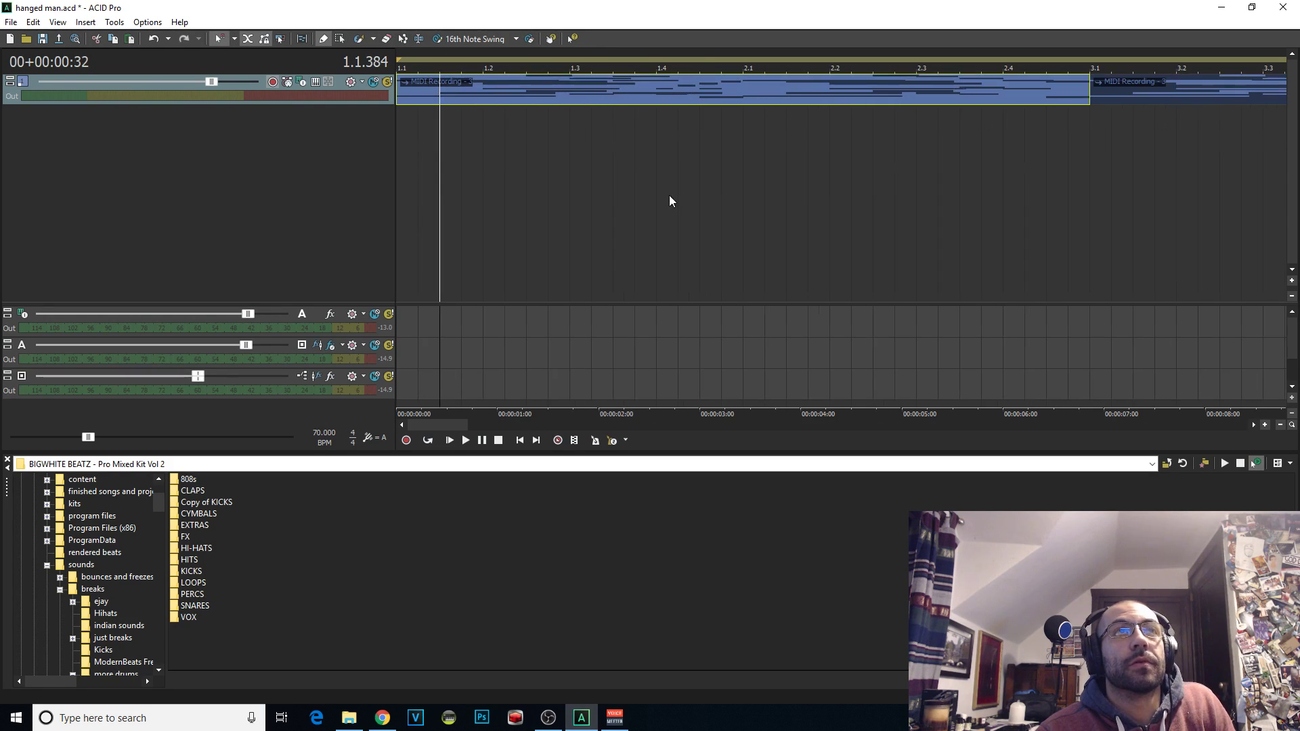
key("space")
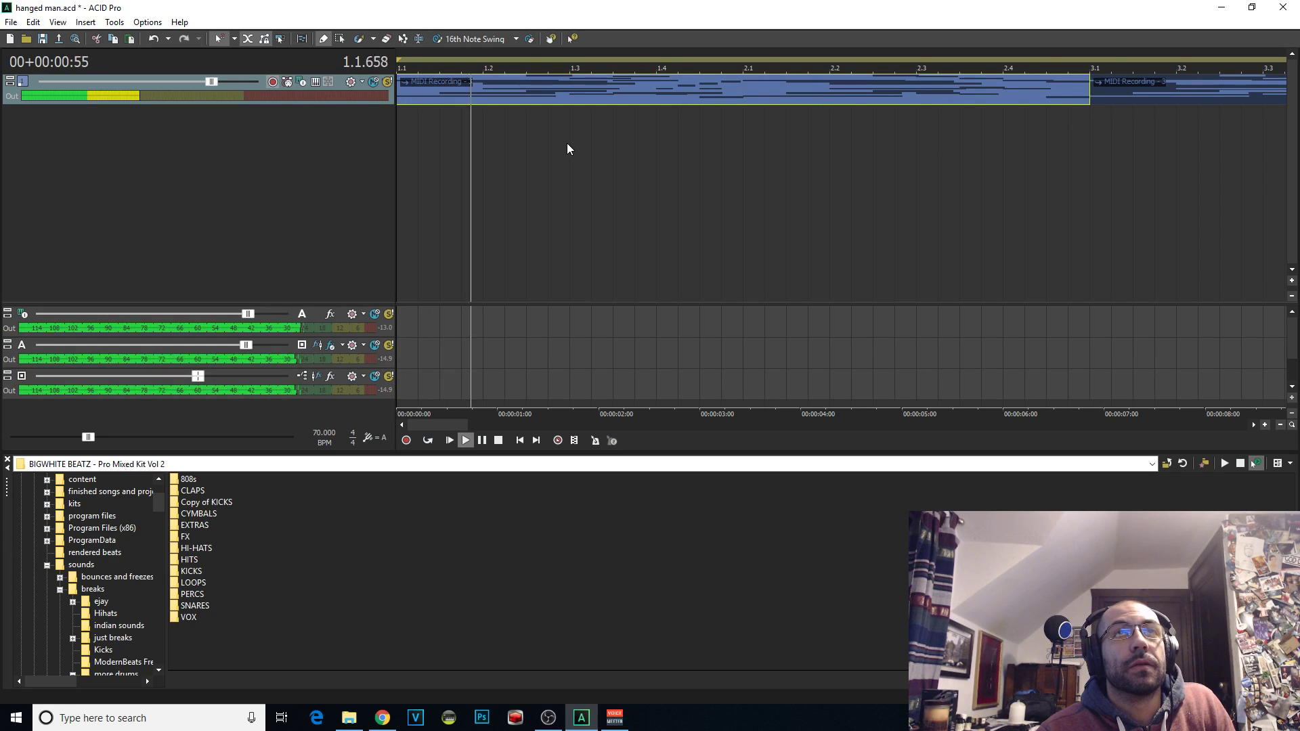
key("space")
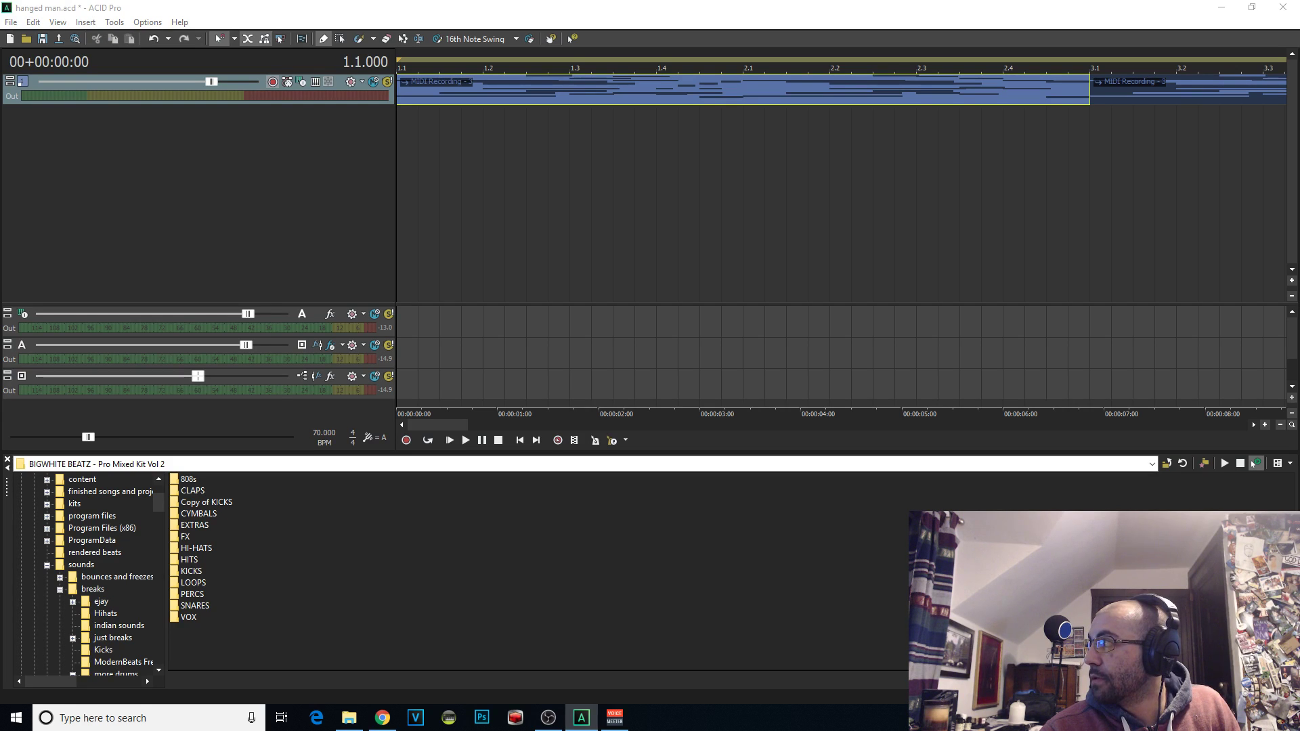
In Bus A's Track EQ, set the band 4 high shelf frequency to 519 Hz during playback
left_click(243, 187)
left_click_drag(246, 192, 249, 191)
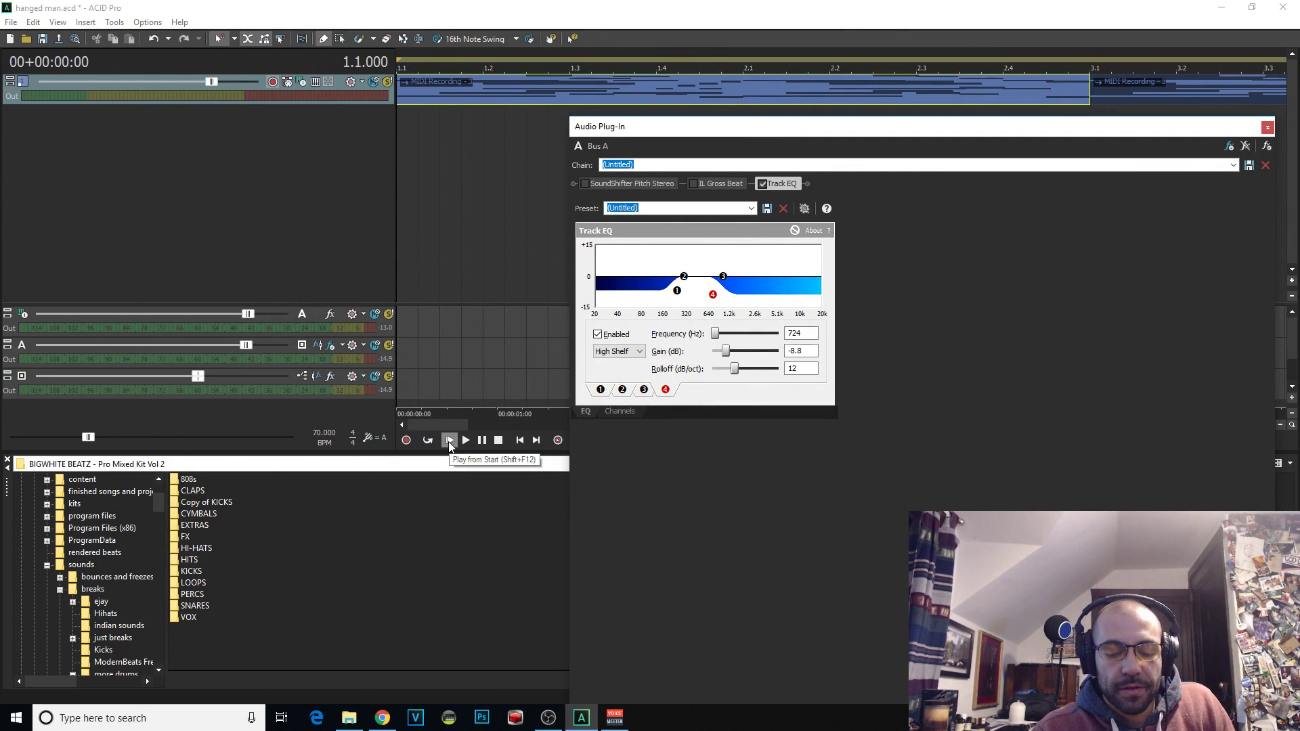
left_click(449, 441)
left_click_drag(713, 295, 702, 296)
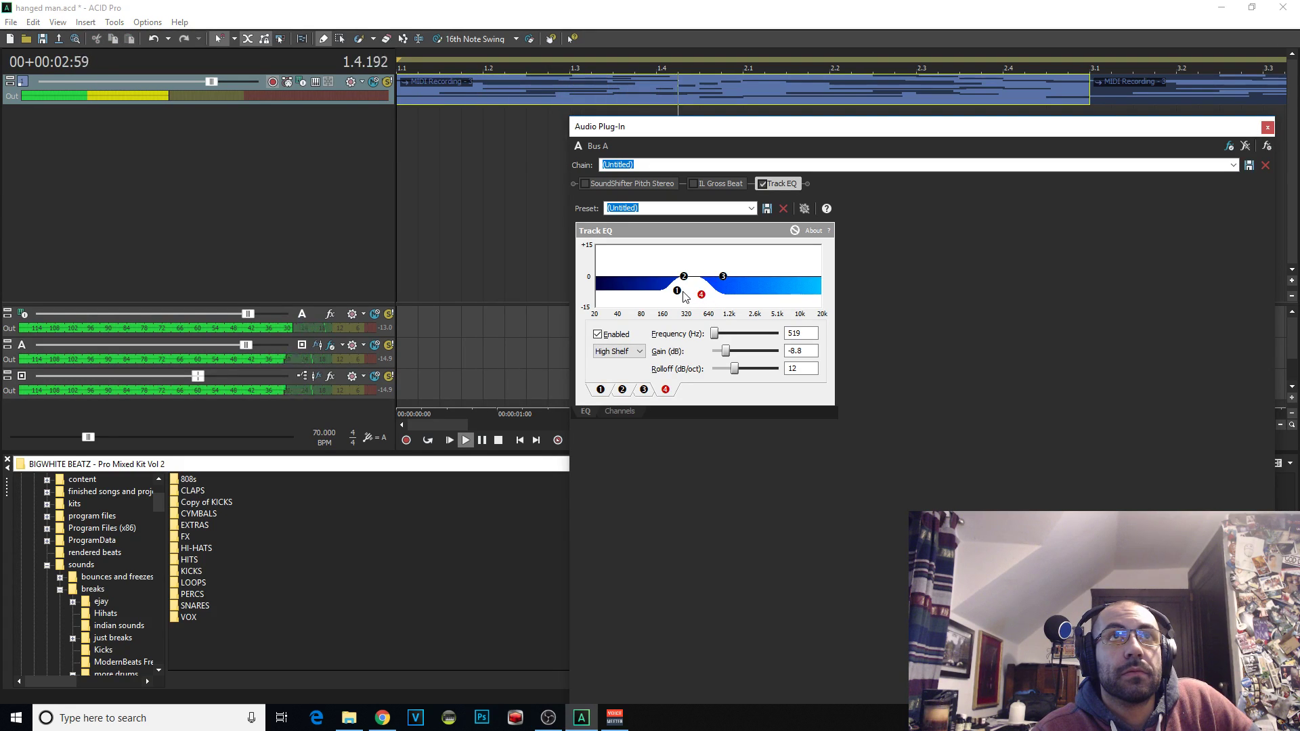
left_click(498, 440)
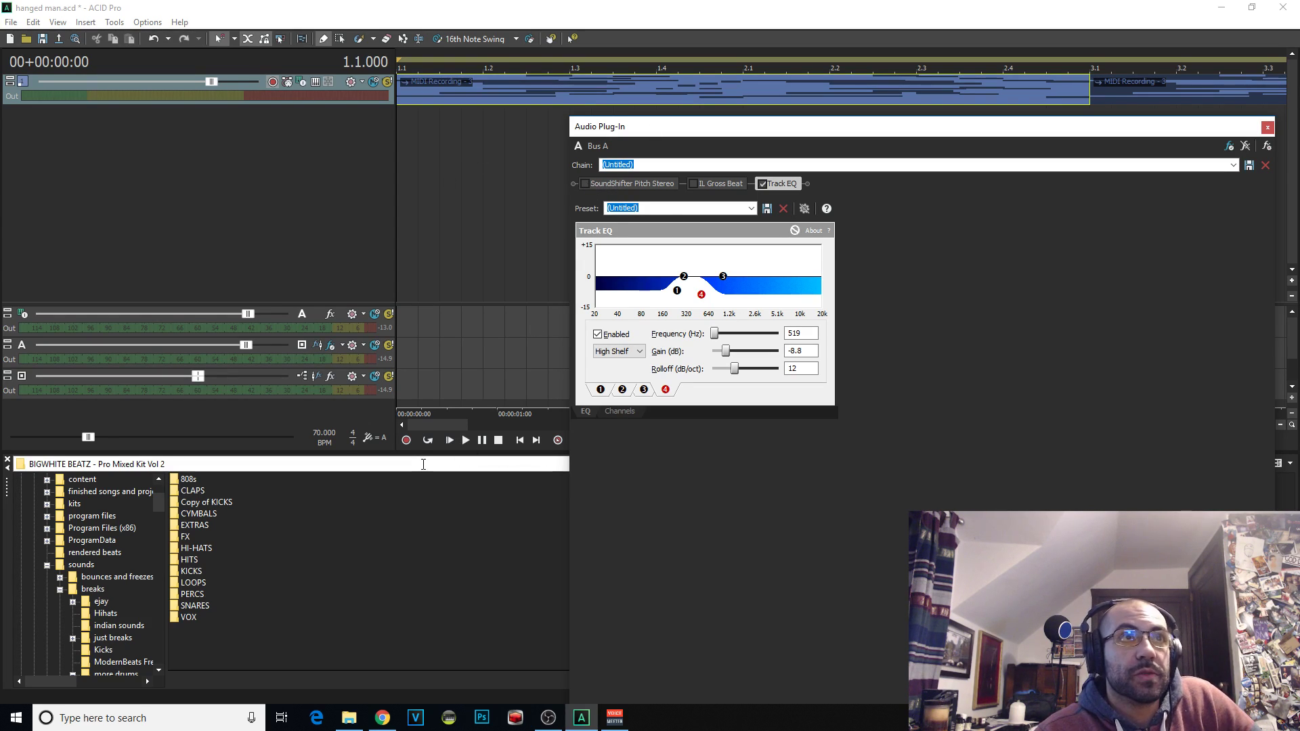
Enable SoundShifter Pitch Stereo and IL Gross Beat in Bus A's effect chain and close the effects window
left_click(465, 440)
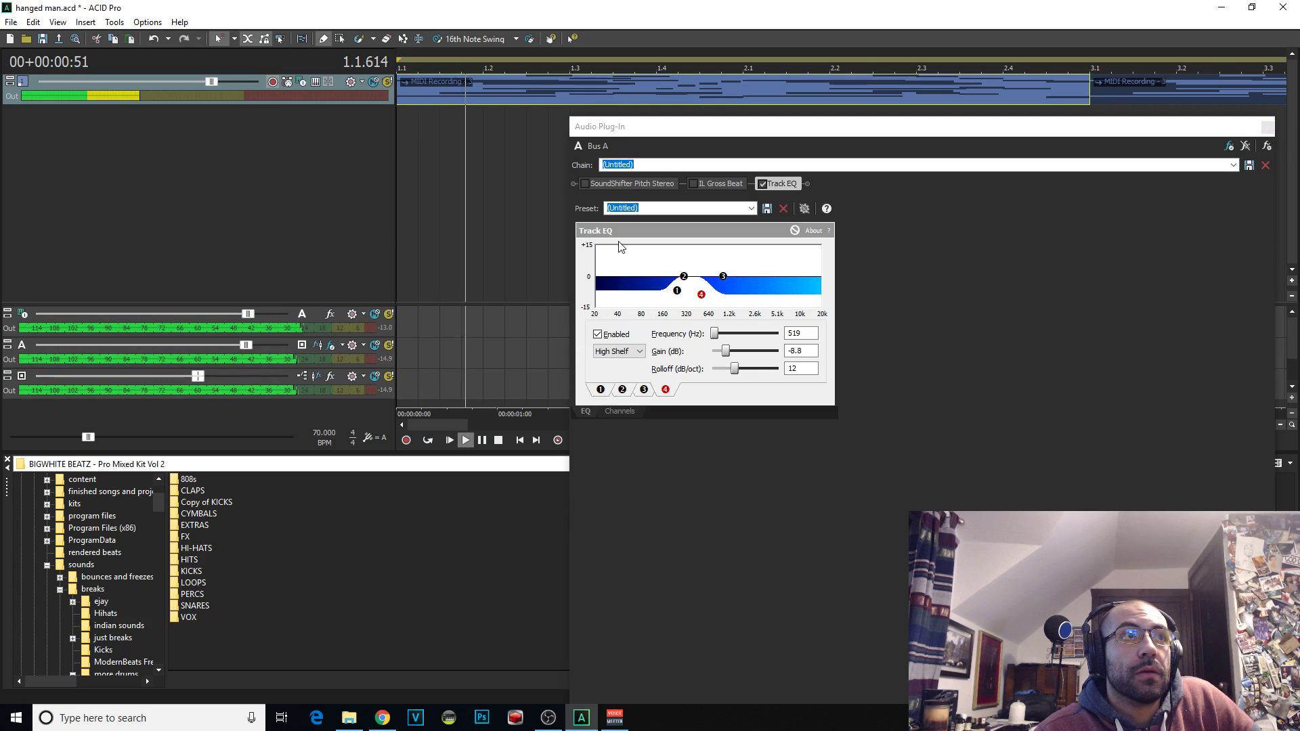
left_click(588, 188)
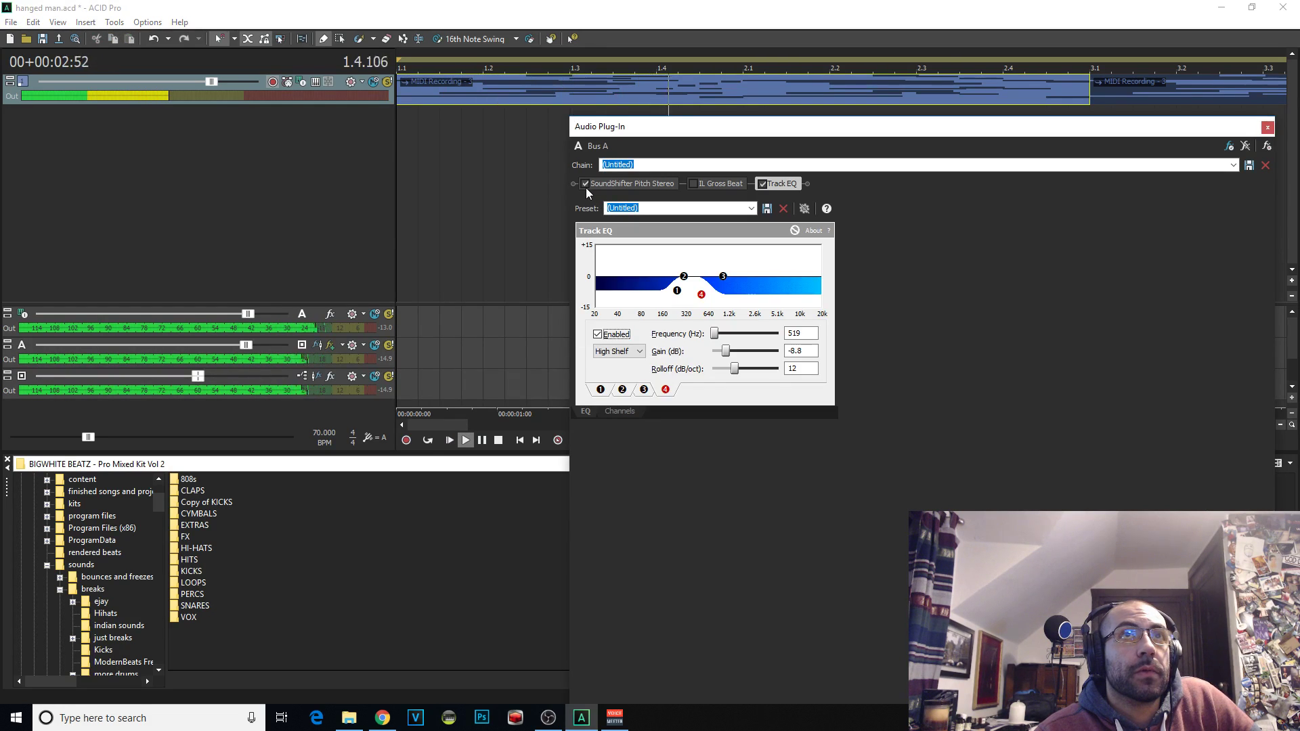
left_click(497, 441)
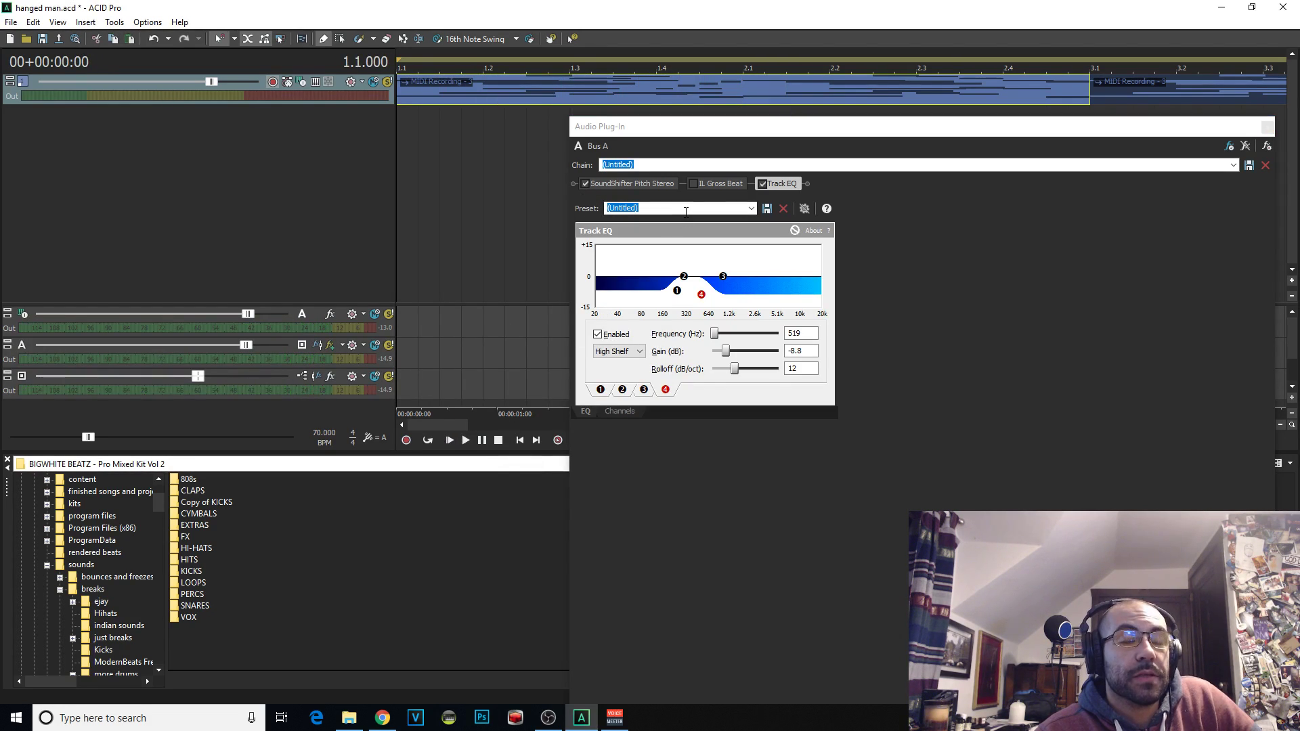
left_click(691, 185)
left_click_drag(614, 132, 556, 115)
left_click(1208, 110)
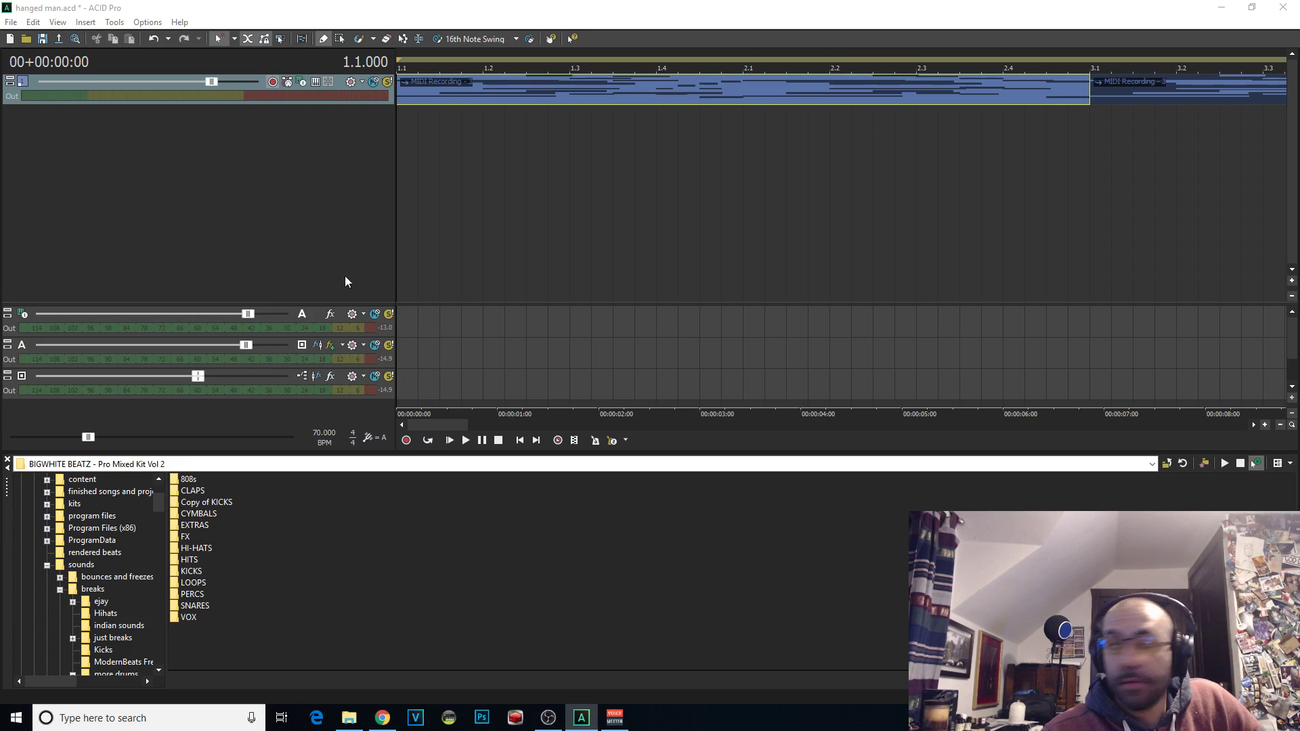
Play the project from the start to hear the MIDI recordings with Bus A's enabled effects
left_click(465, 440)
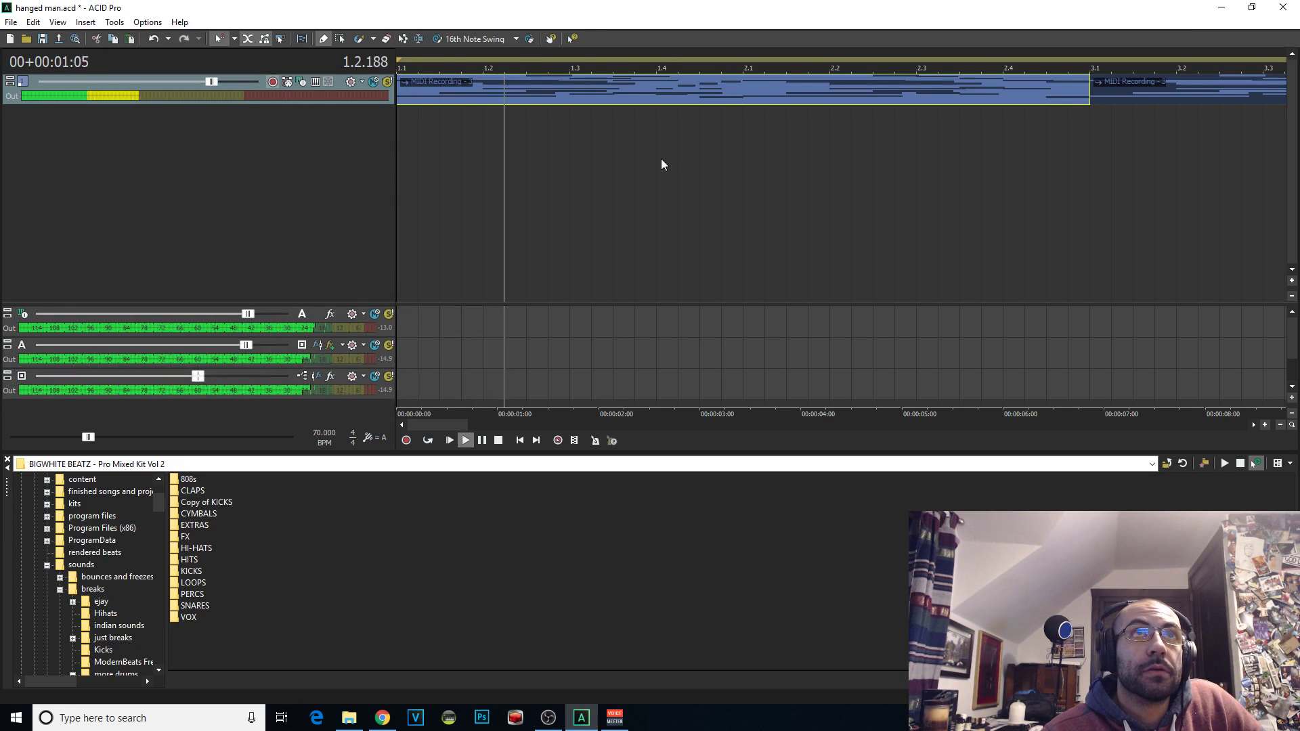
scroll(661, 165, "down", 2)
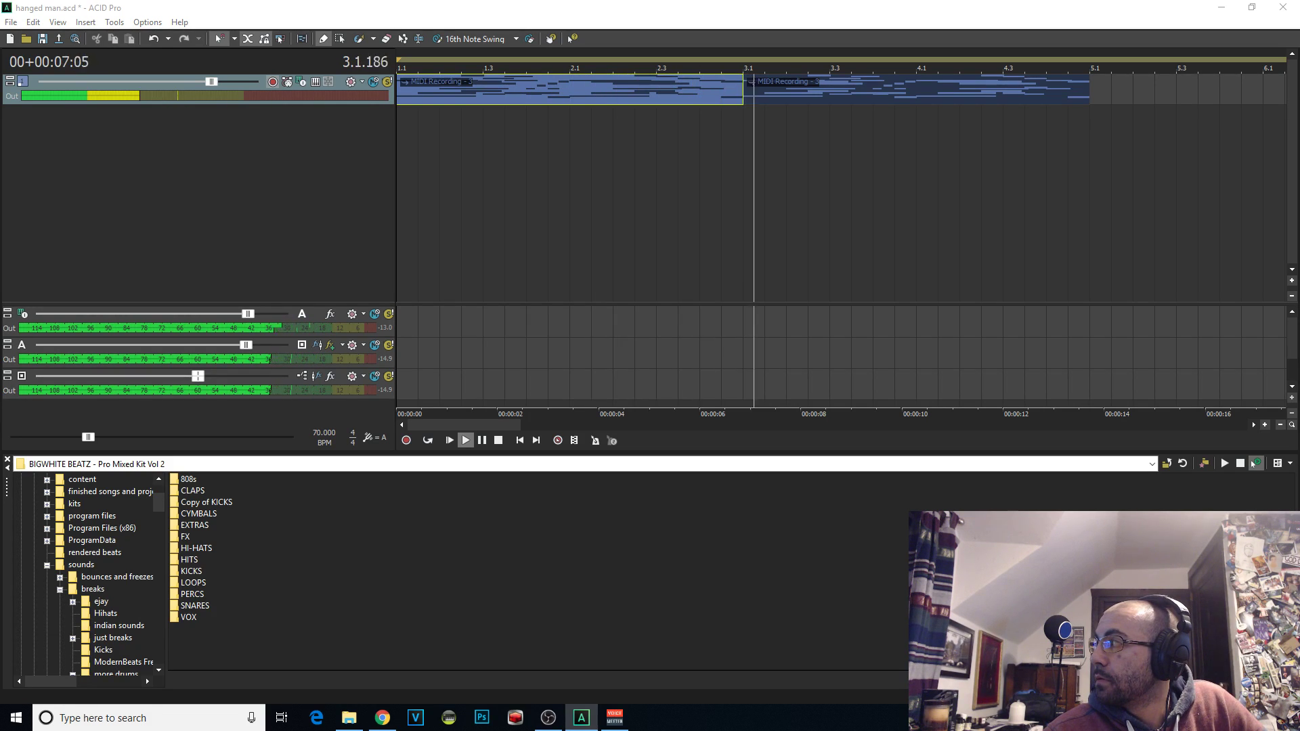
key("space")
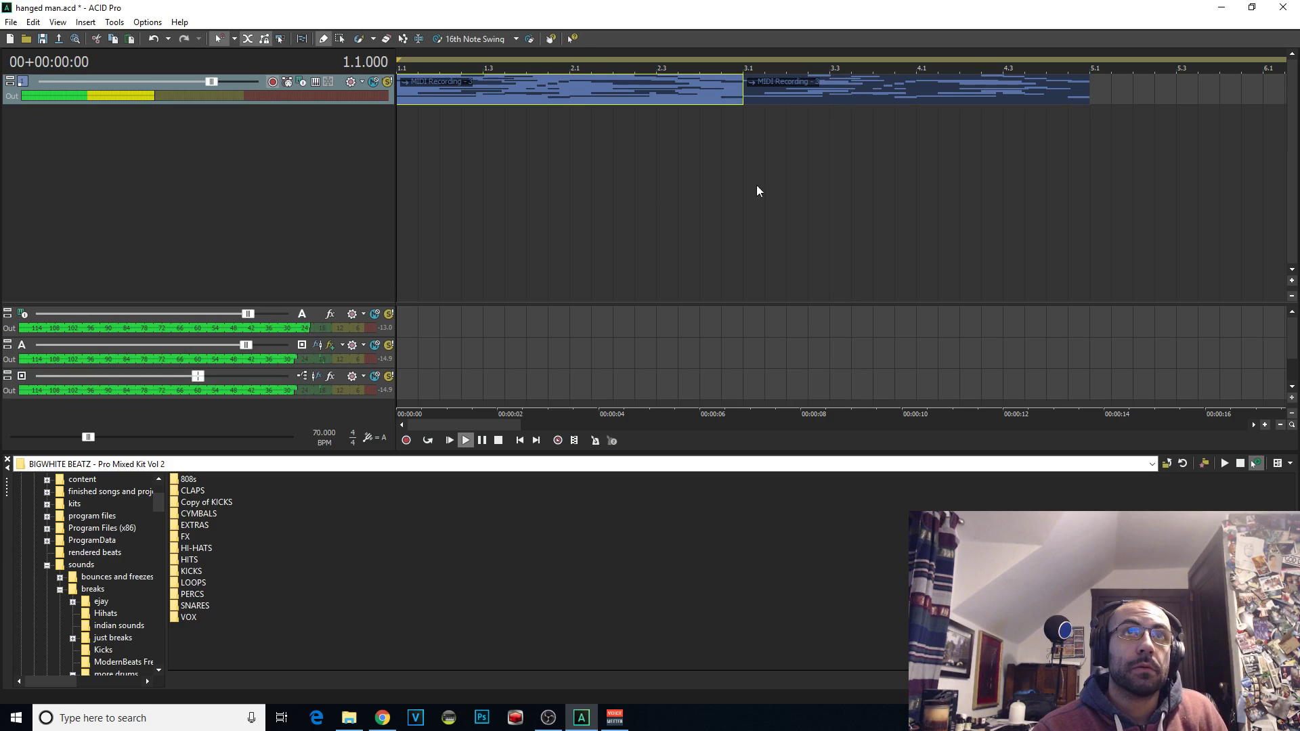
Open the CYMBALS folder of the BIGWHITE BEATZ kit and preview several of its cymbal samples
key("alt+Tab")
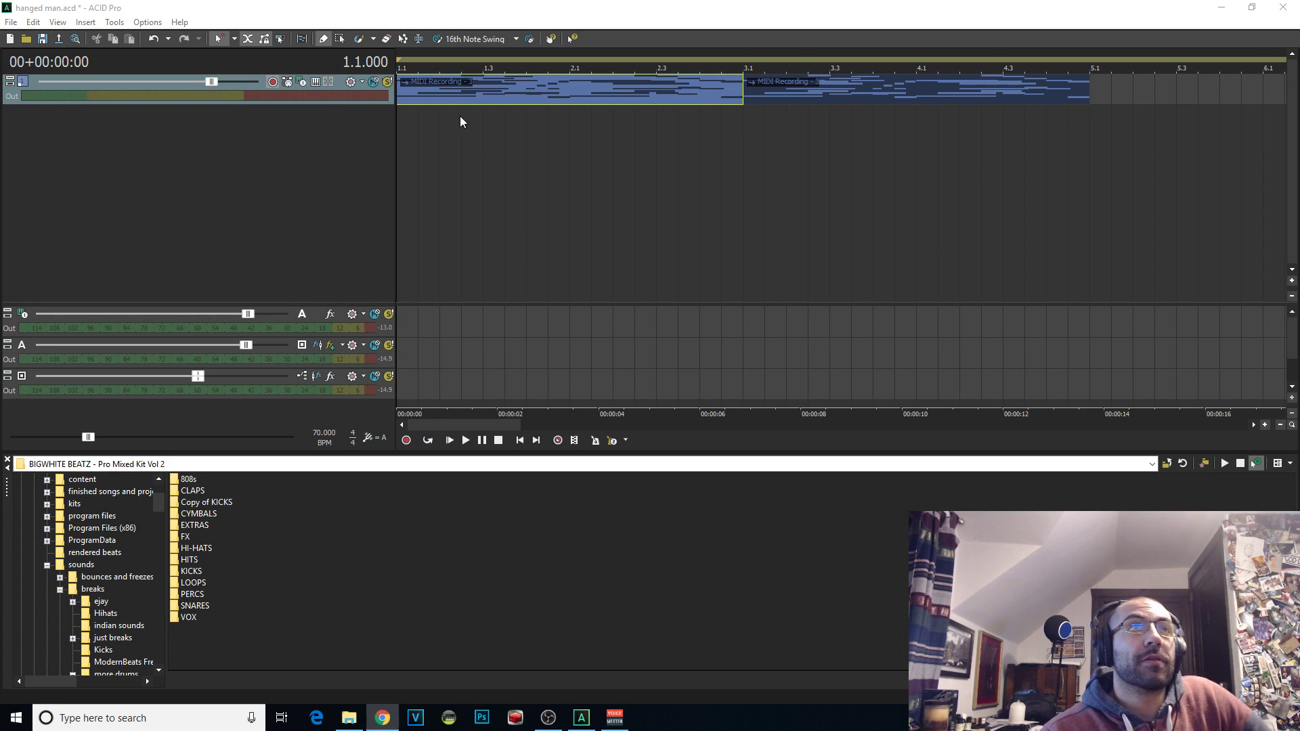
left_click(212, 515)
double_click(213, 516)
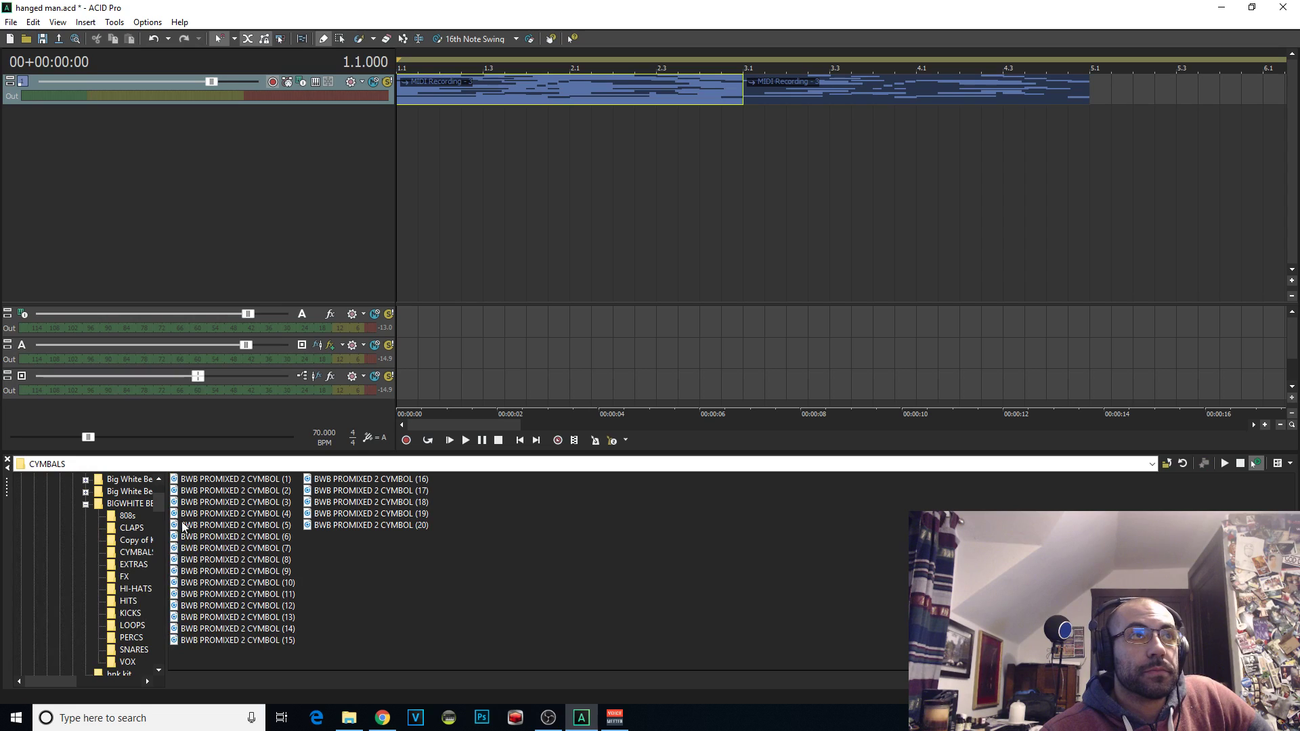
left_click(158, 670)
left_click(159, 670)
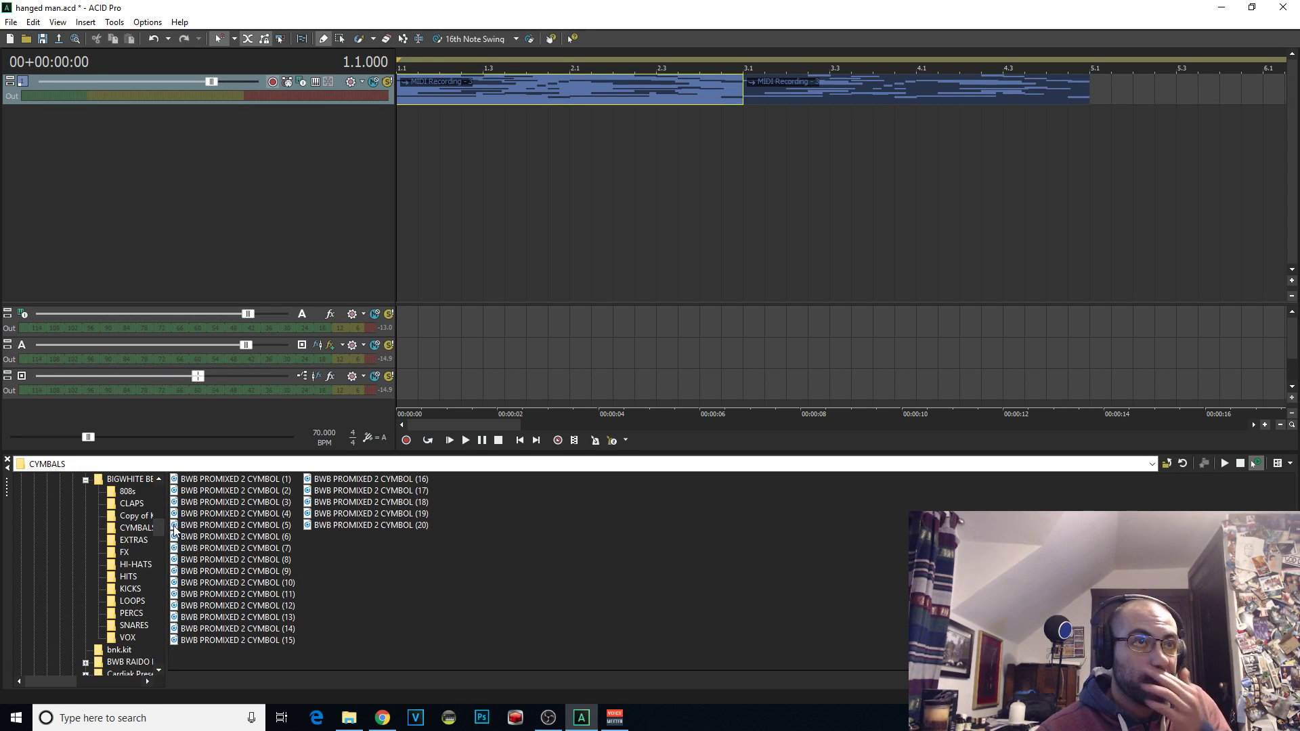
left_click(274, 583)
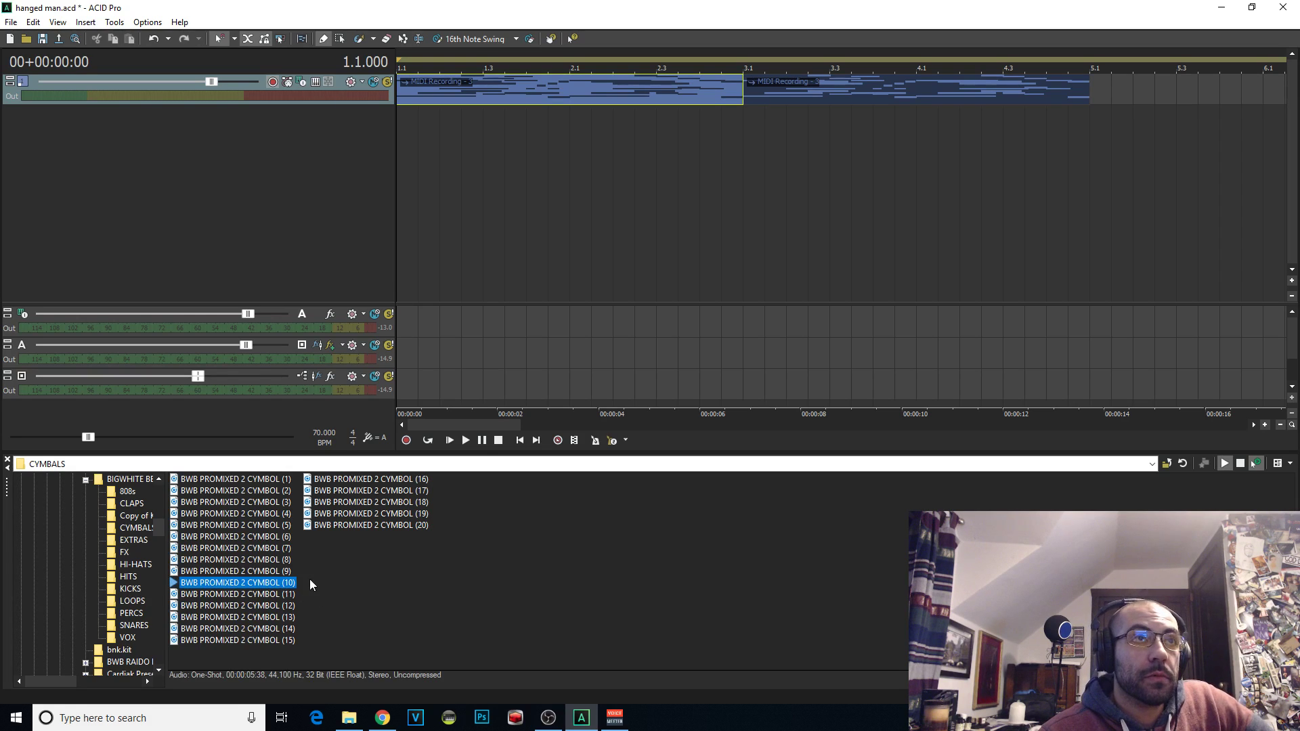
left_click(286, 560)
left_click(278, 537)
left_click(277, 502)
left_click(371, 513)
Open the kit's KICKS folder and preview several kick samples
left_click(370, 571)
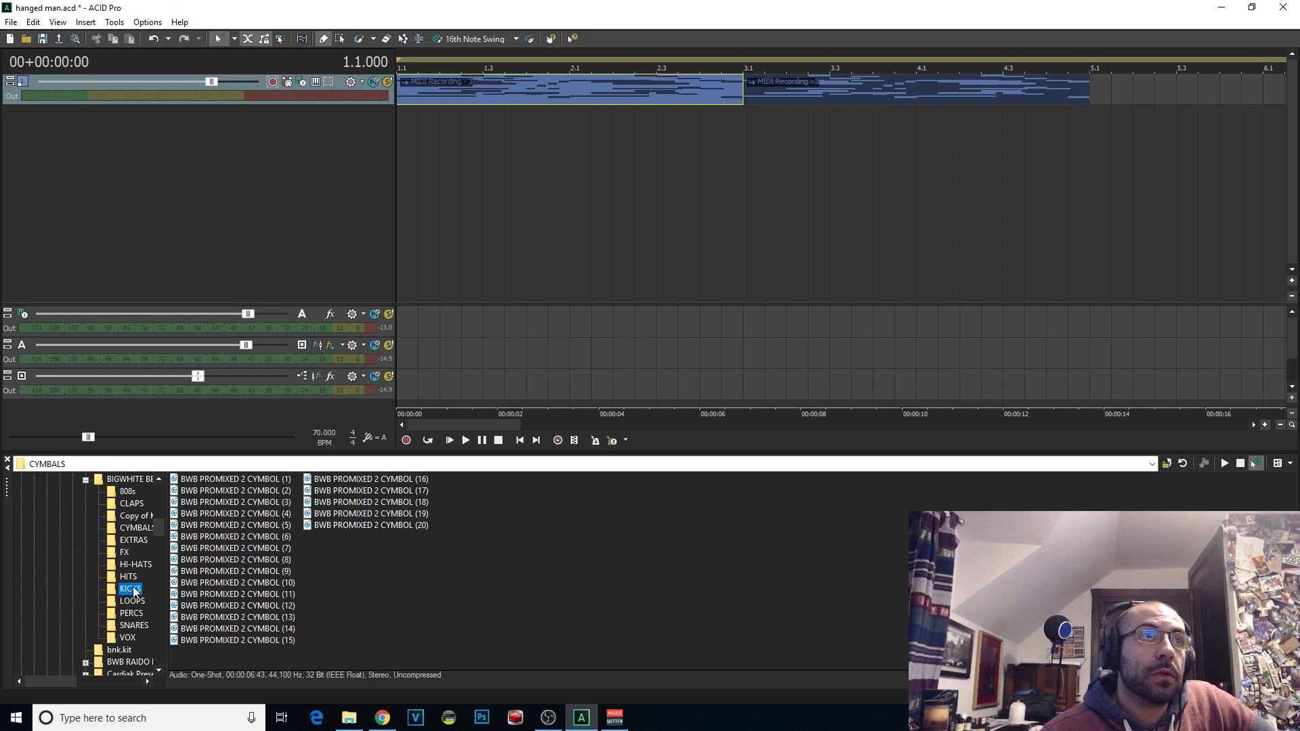
left_click(474, 501)
left_click(475, 513)
left_click(392, 534)
left_click(392, 525)
left_click(391, 514)
left_click(400, 571)
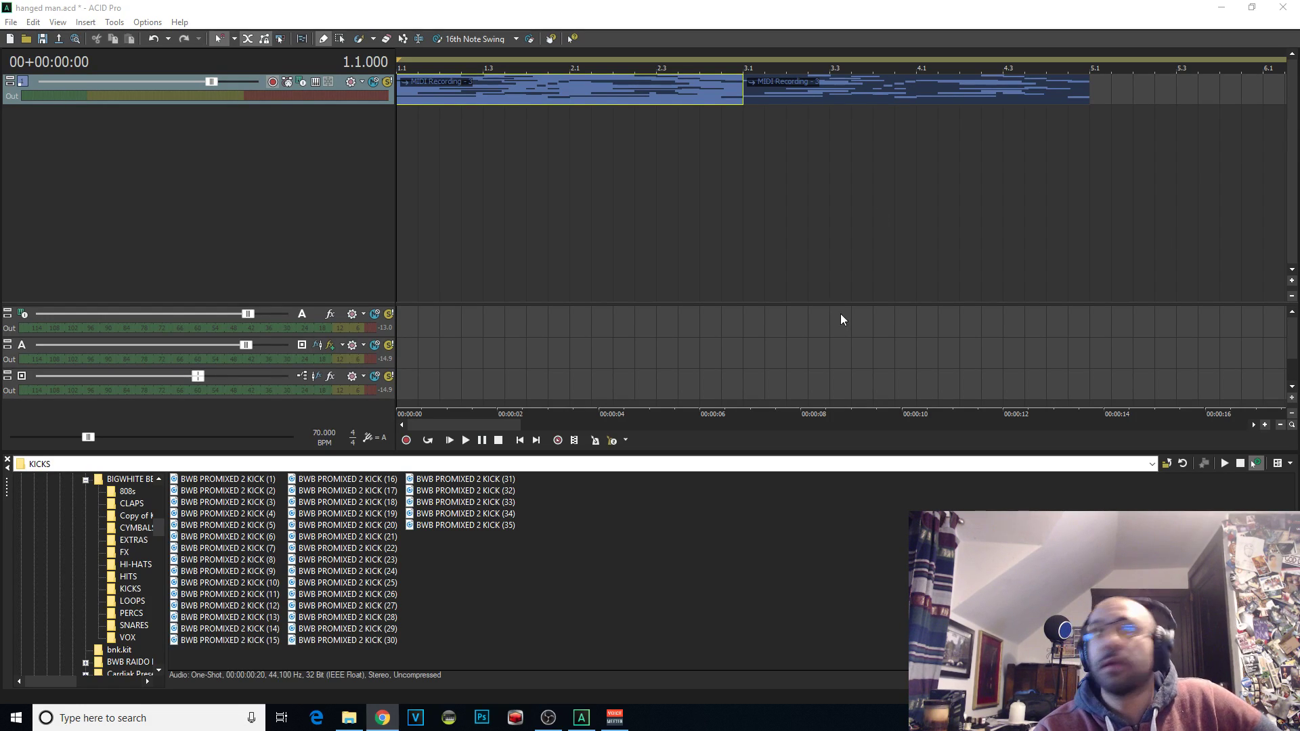
During playback, copy both MIDI recordings and paste them at bar 5 so the track is filled up to bar 9
left_click(451, 441)
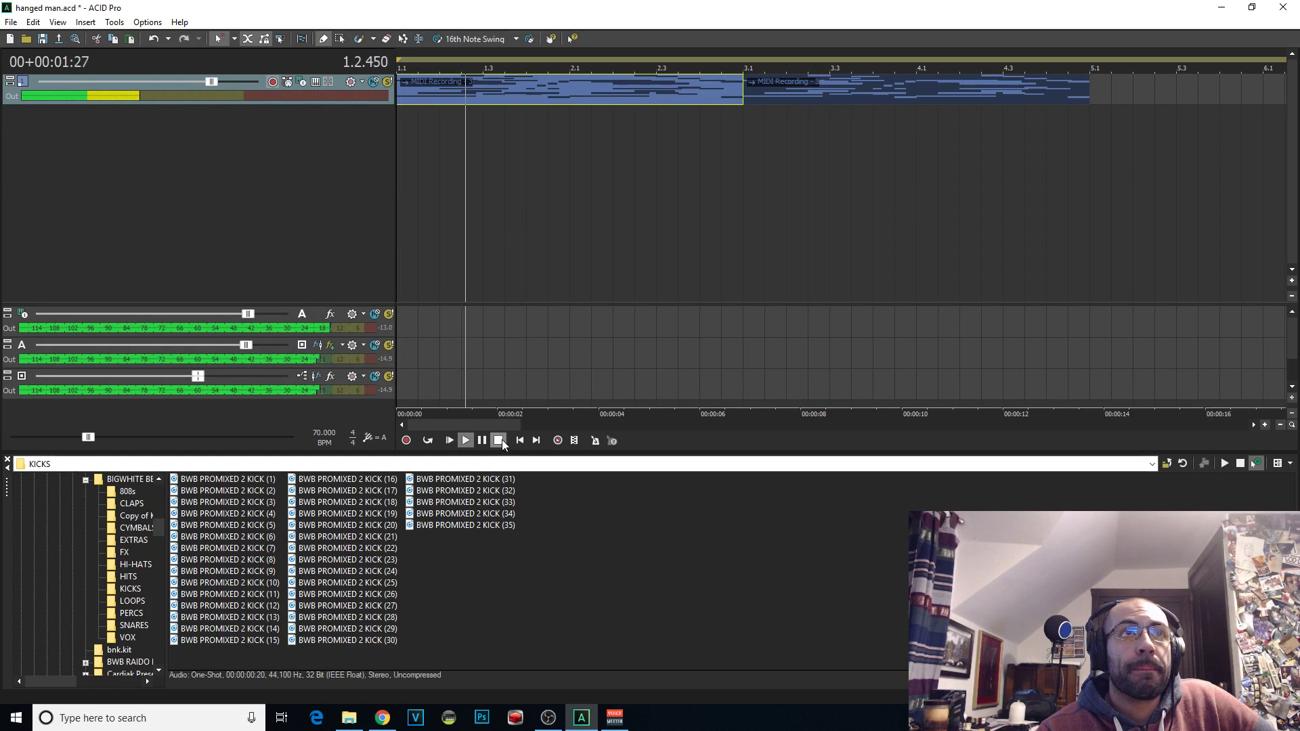
scroll(533, 221, "down", 3)
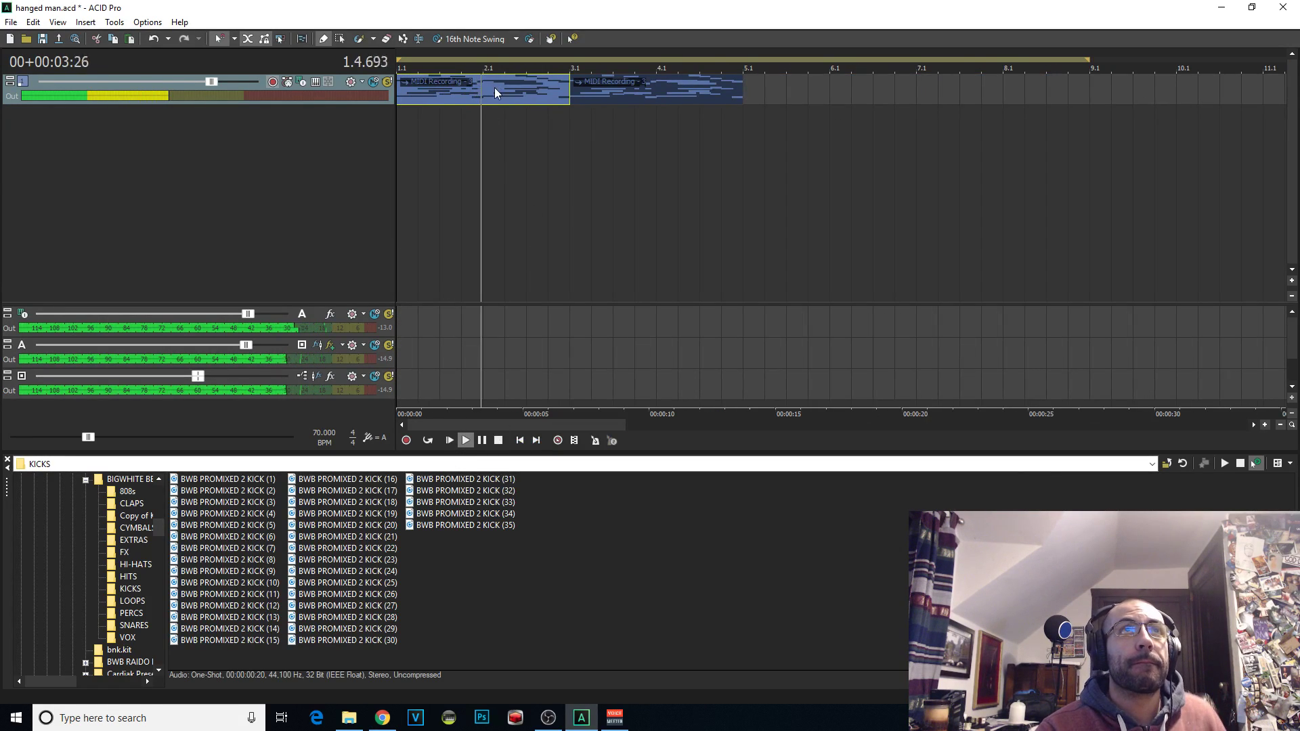
left_click(663, 101, "ctrl")
key("ctrl+c")
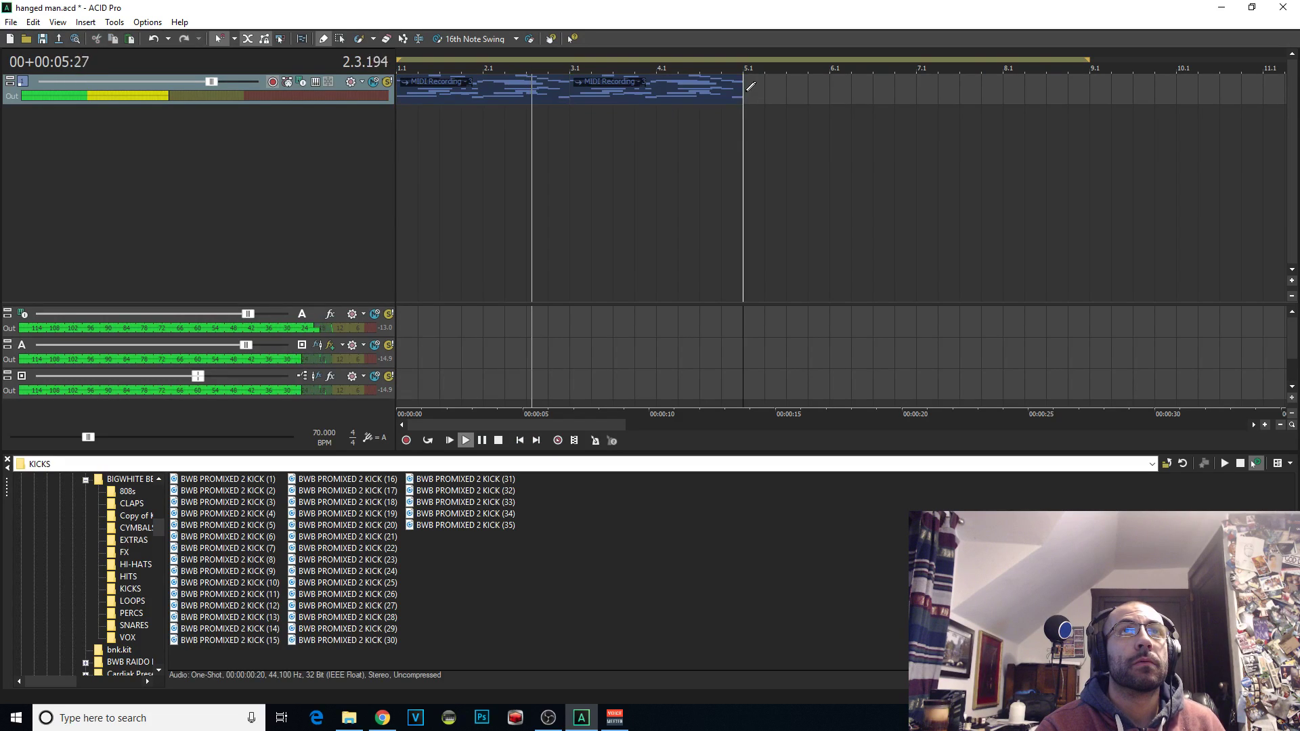
key("ctrl+v")
left_click(406, 93)
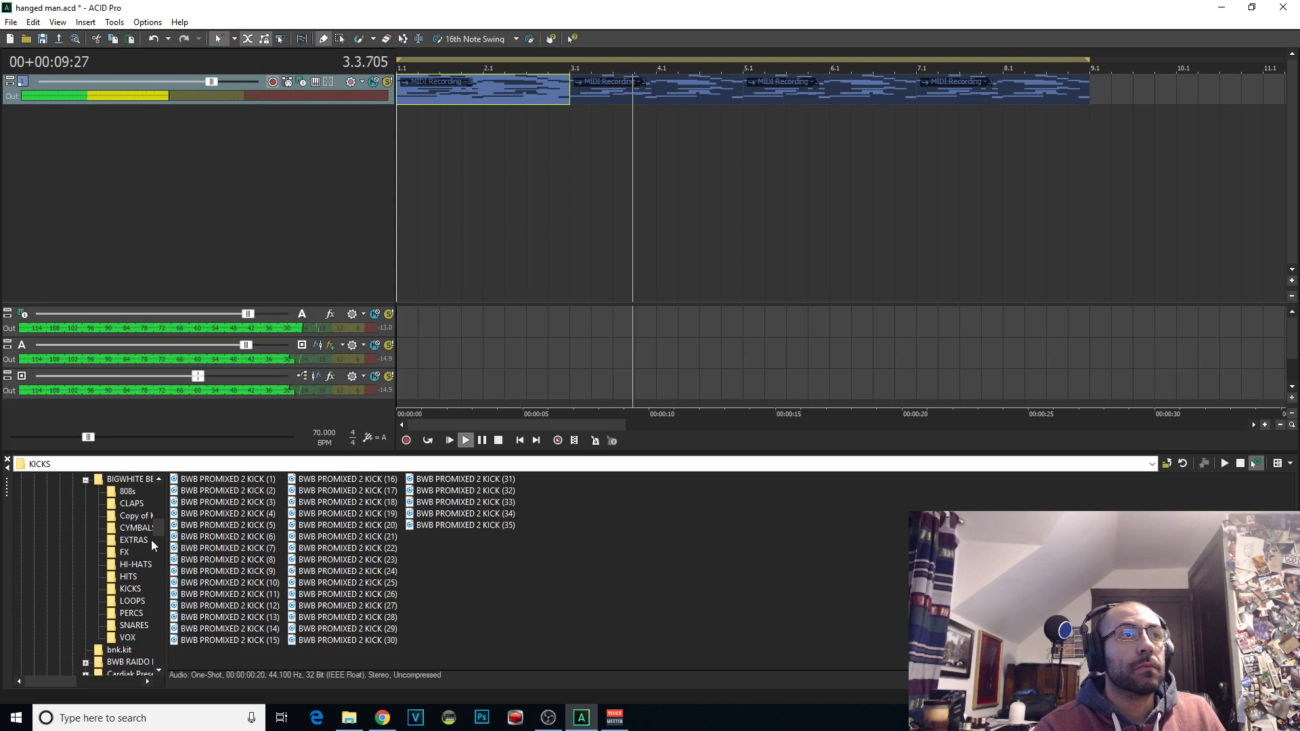
Stop playback, preview a few more kicks, and add BWB PROMIXED 2 KICK (19) as a new track
key("space")
left_click(305, 571)
left_click(397, 583)
left_click(394, 525)
left_click_drag(396, 514, 409, 247)
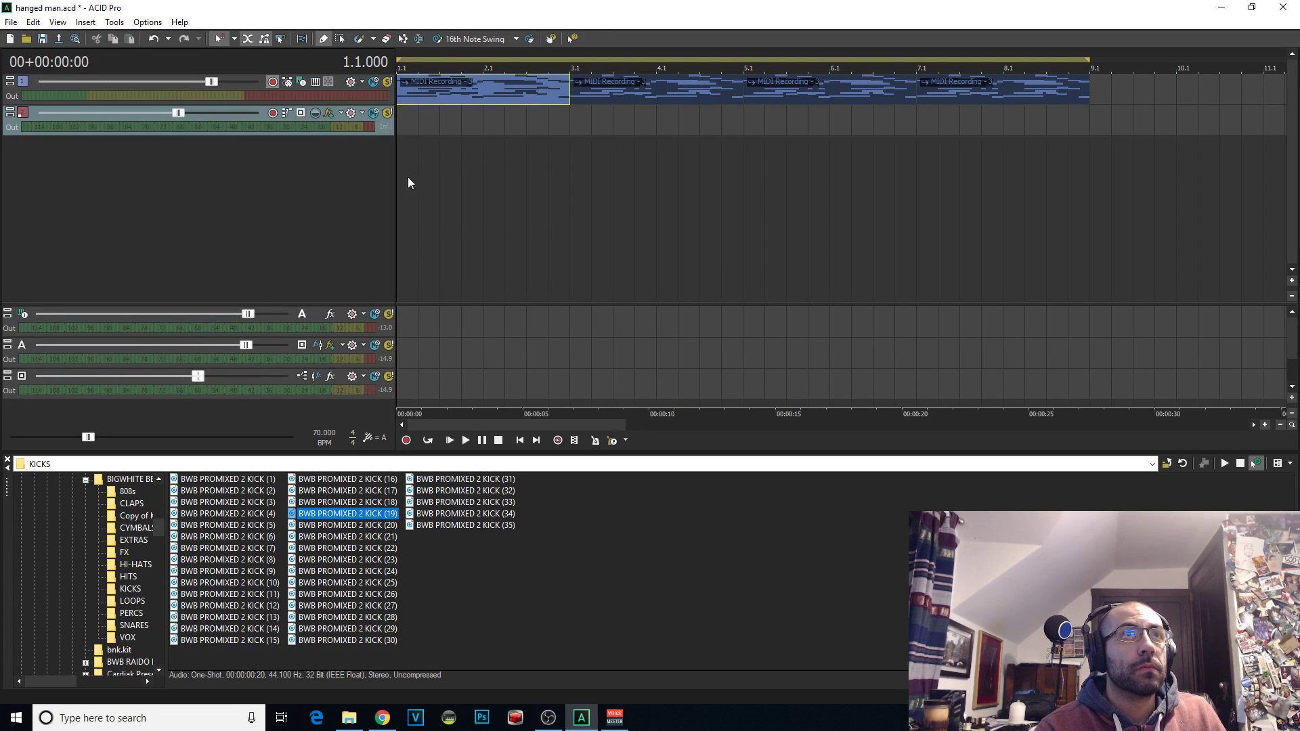
Preview the remaining kicks and add BWB PROMIXED 2 KICK (31) as a third track
left_click(369, 584)
left_click(394, 605)
left_click(391, 616)
left_click(391, 606)
left_click(389, 628)
left_click(487, 502)
left_click(491, 514)
left_click(495, 491)
left_click(513, 481)
left_click(508, 501)
left_click(513, 479)
double_click(512, 481)
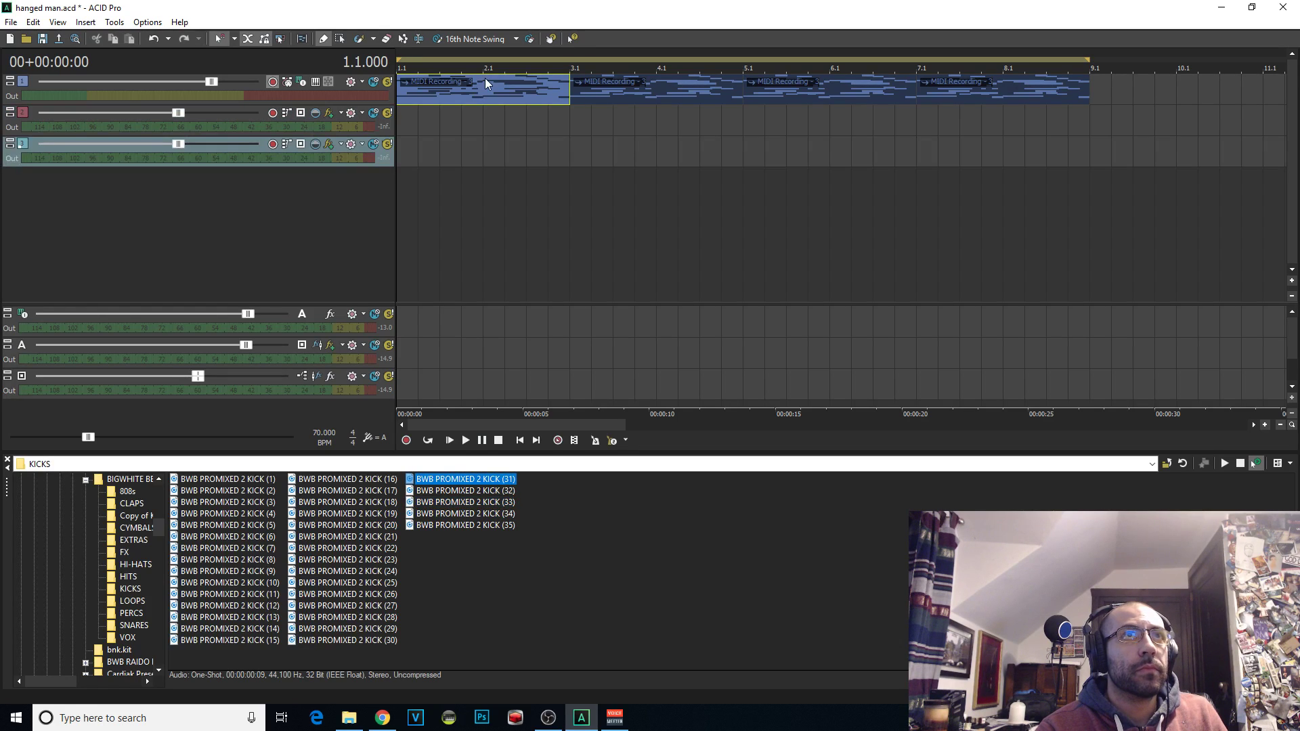
Find the Decap - Drums That Knock Vol. 5 pack in the folder tree and open its Hihats folder
left_click(143, 578)
type("dec")
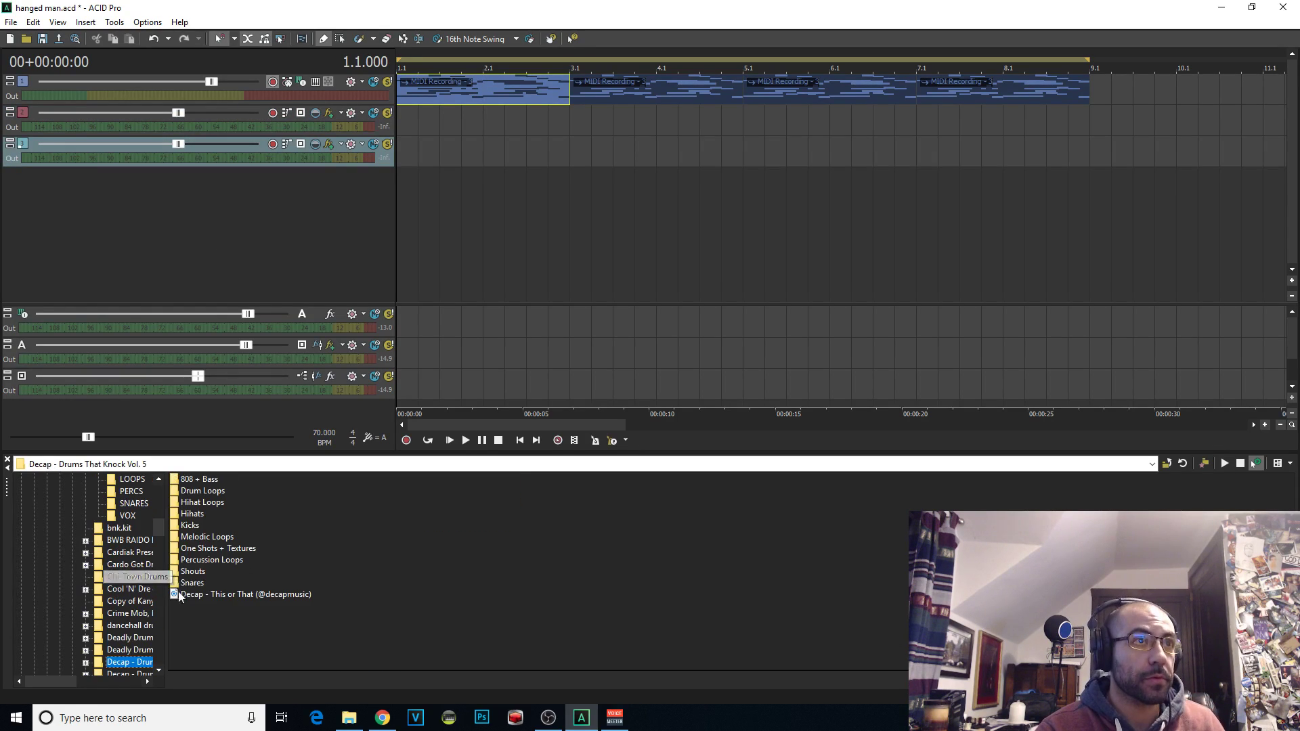
scroll(160, 535, "up", 5)
scroll(161, 520, "up", 5)
scroll(161, 520, "up", 5)
double_click(192, 513)
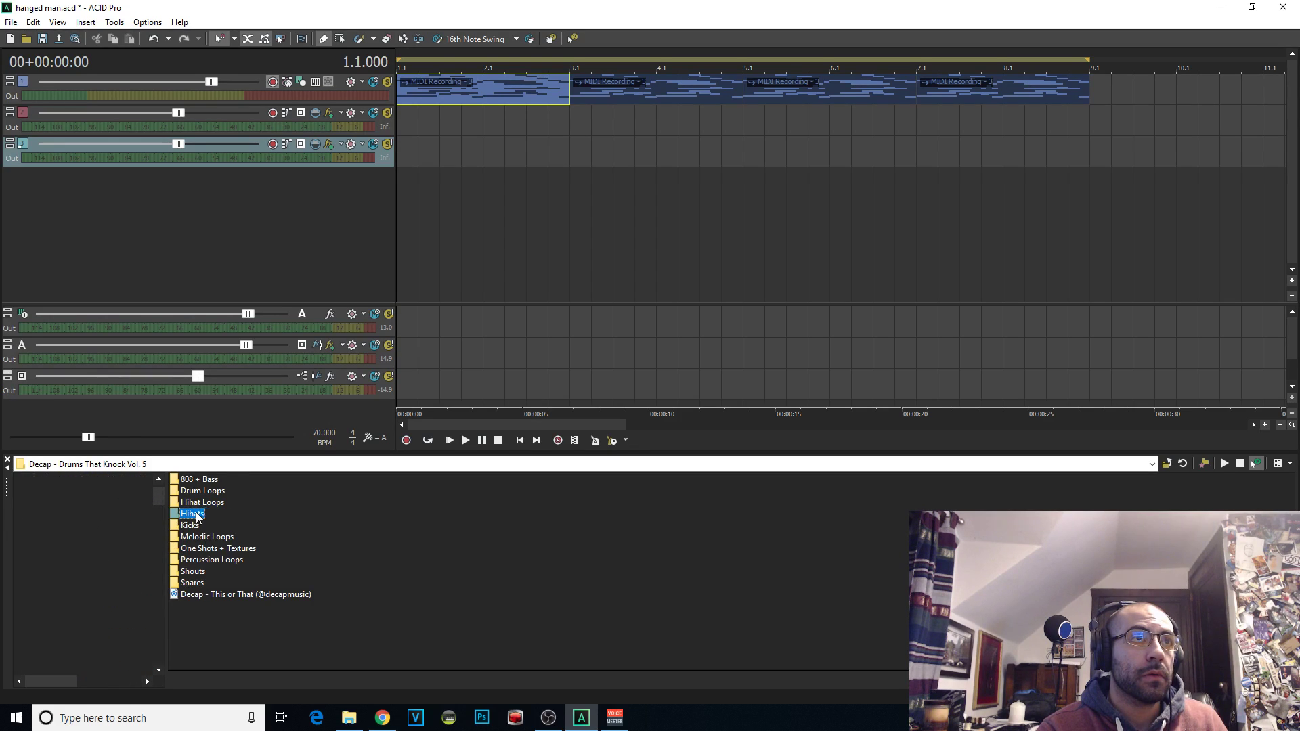
Preview several of the Decap hi-hats and add Knuckle 1 Hihat as a fourth track
left_click(209, 527)
left_click(209, 559)
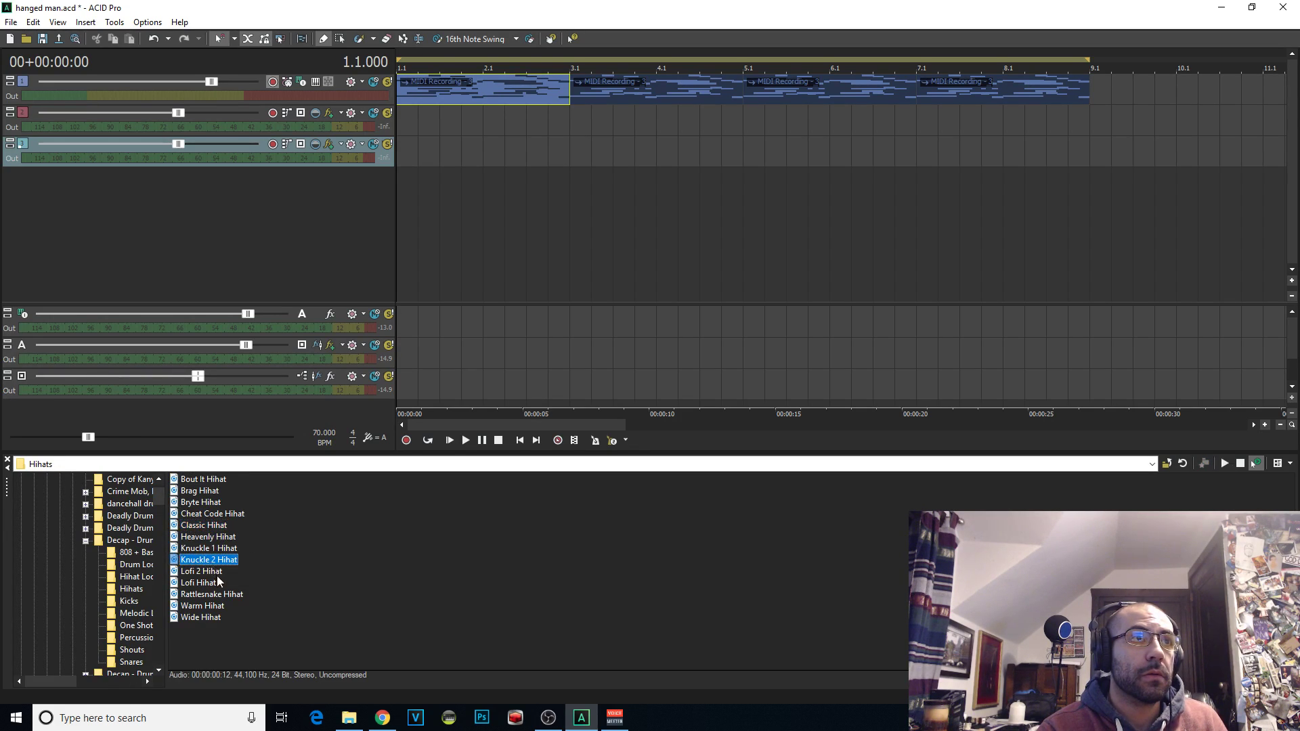
left_click(218, 572)
left_click(223, 560)
left_click(233, 548)
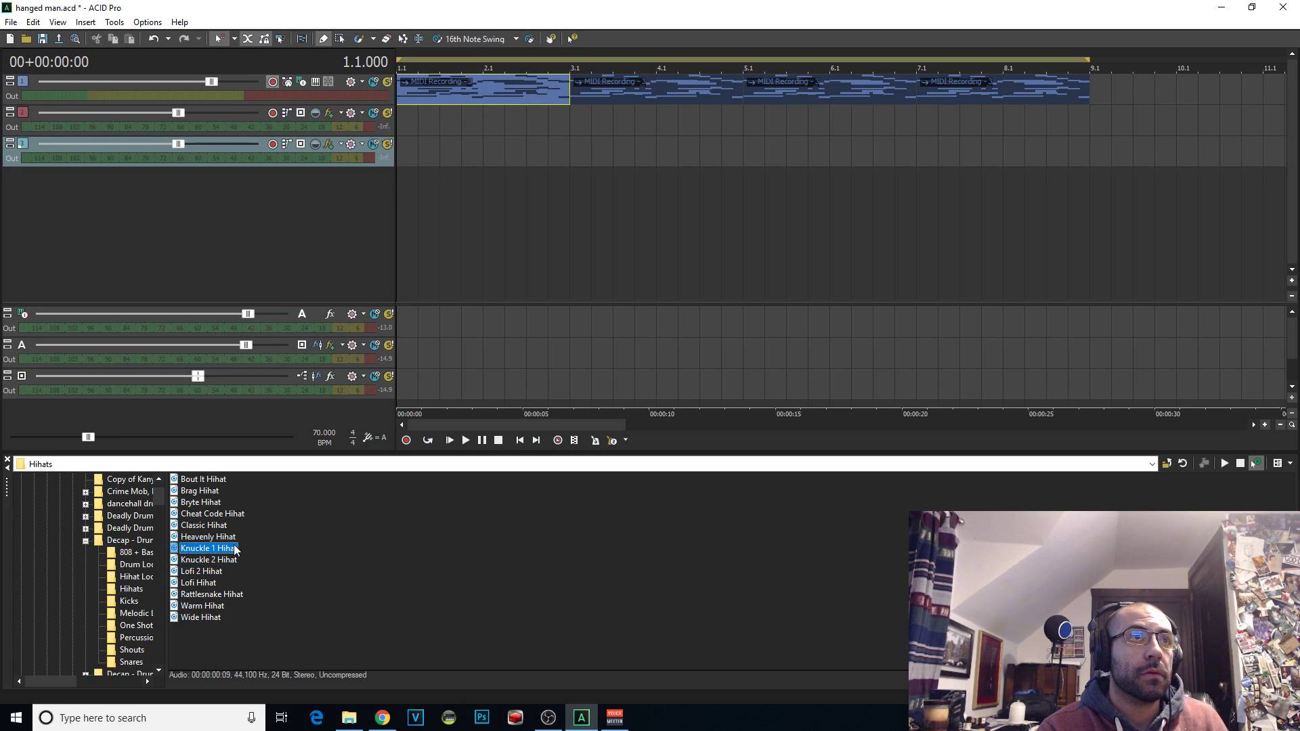
double_click(236, 549)
With the Paint tool, paint four short back-to-back Knuckle 1 Hihat hits at the start of bar 1
left_click(409, 168)
scroll(500, 197, "up", 8)
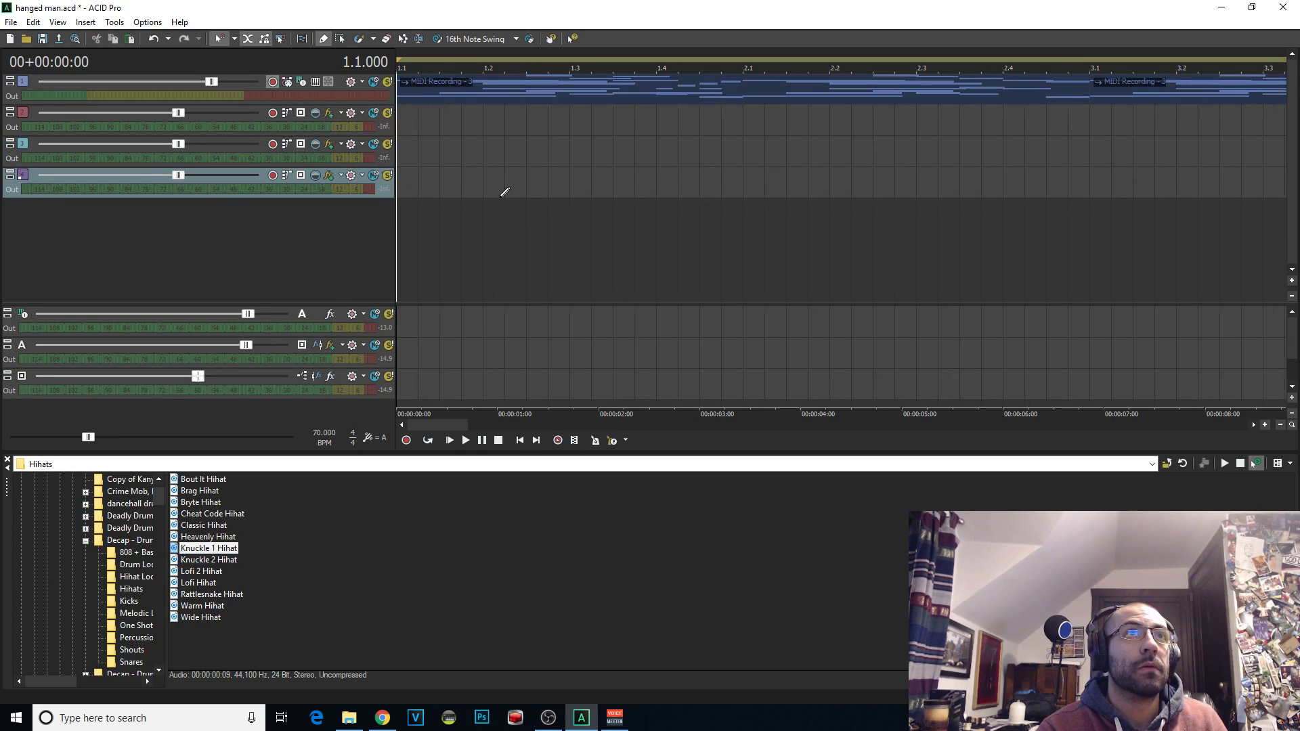
left_click(233, 39)
left_click(276, 207)
left_click_drag(399, 183, 489, 185)
Play the four hi-hat hits, switch to the Draw tool, and replay them from the project start
key("space")
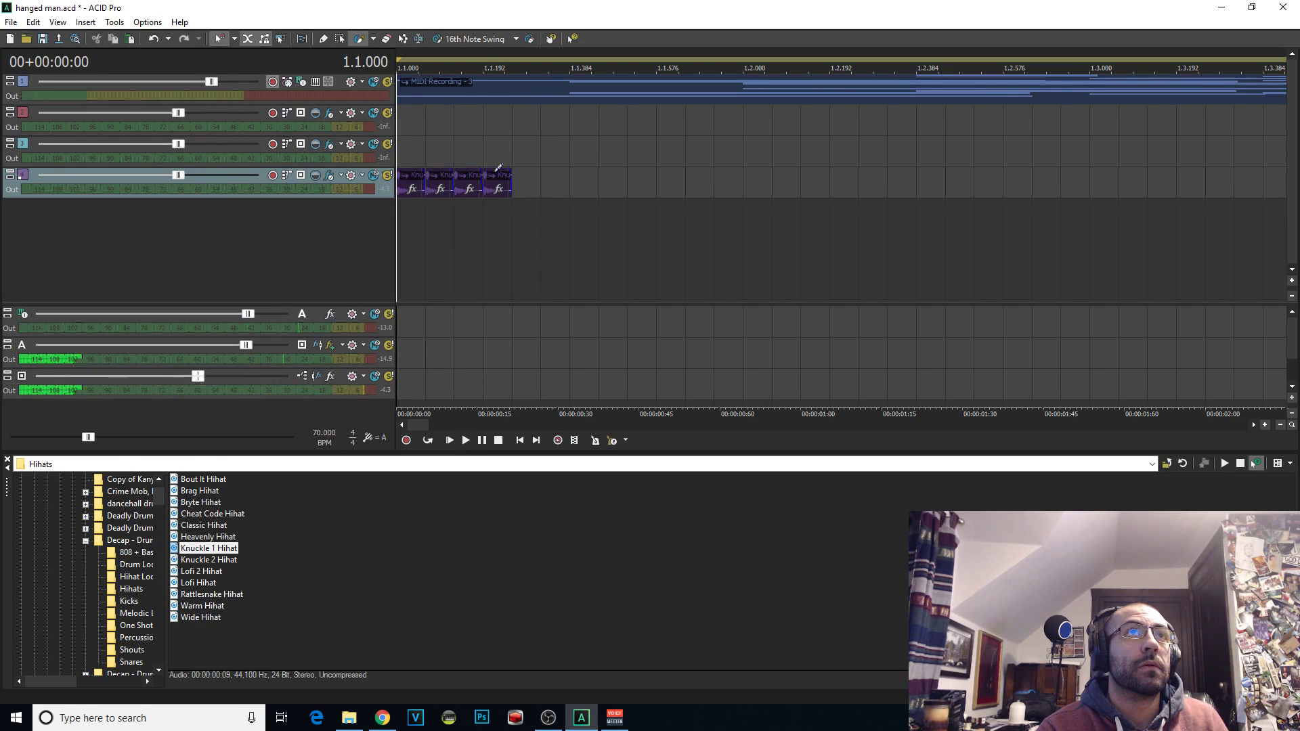
key("space")
left_click(507, 183)
left_click(323, 39)
left_click(489, 179)
left_click(469, 178)
left_click(406, 223)
key("space")
key("space")
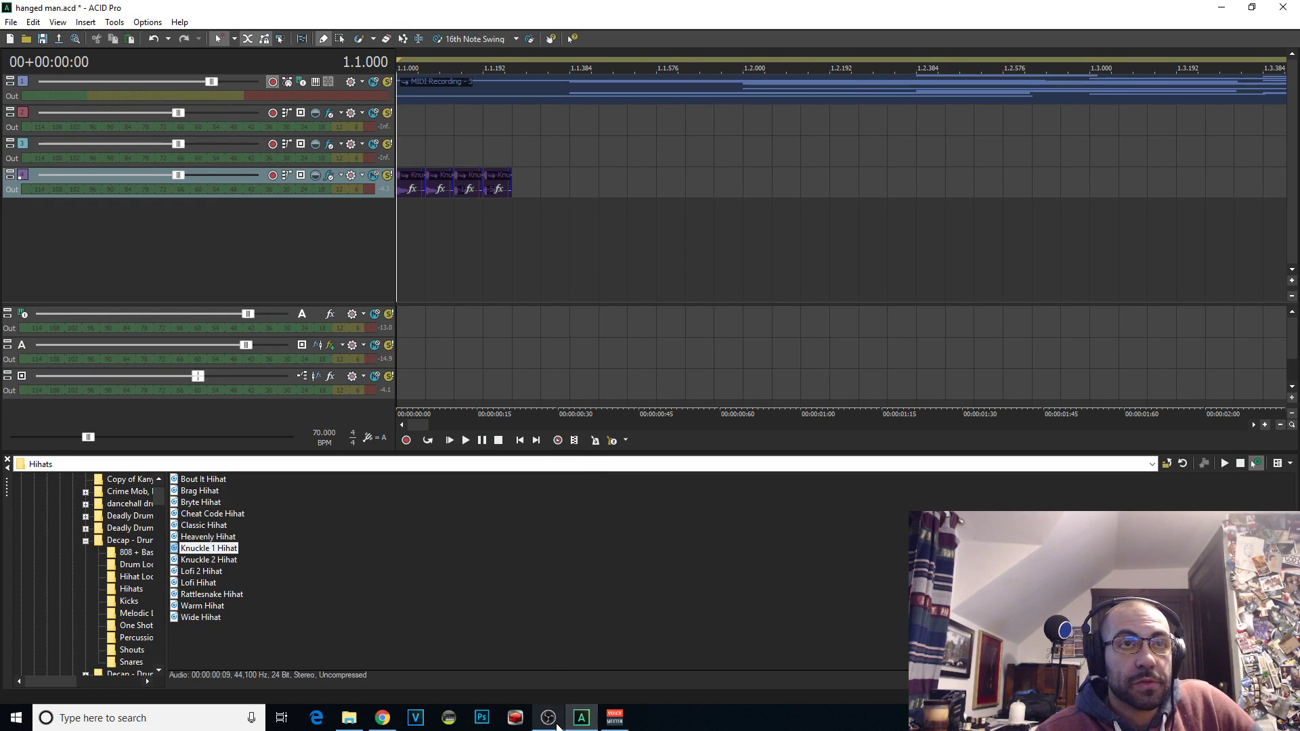
Switch to OBS and to the YouTube Live Dashboard in Chrome to check on the live stream
mouse_move(556, 726)
left_click(548, 664)
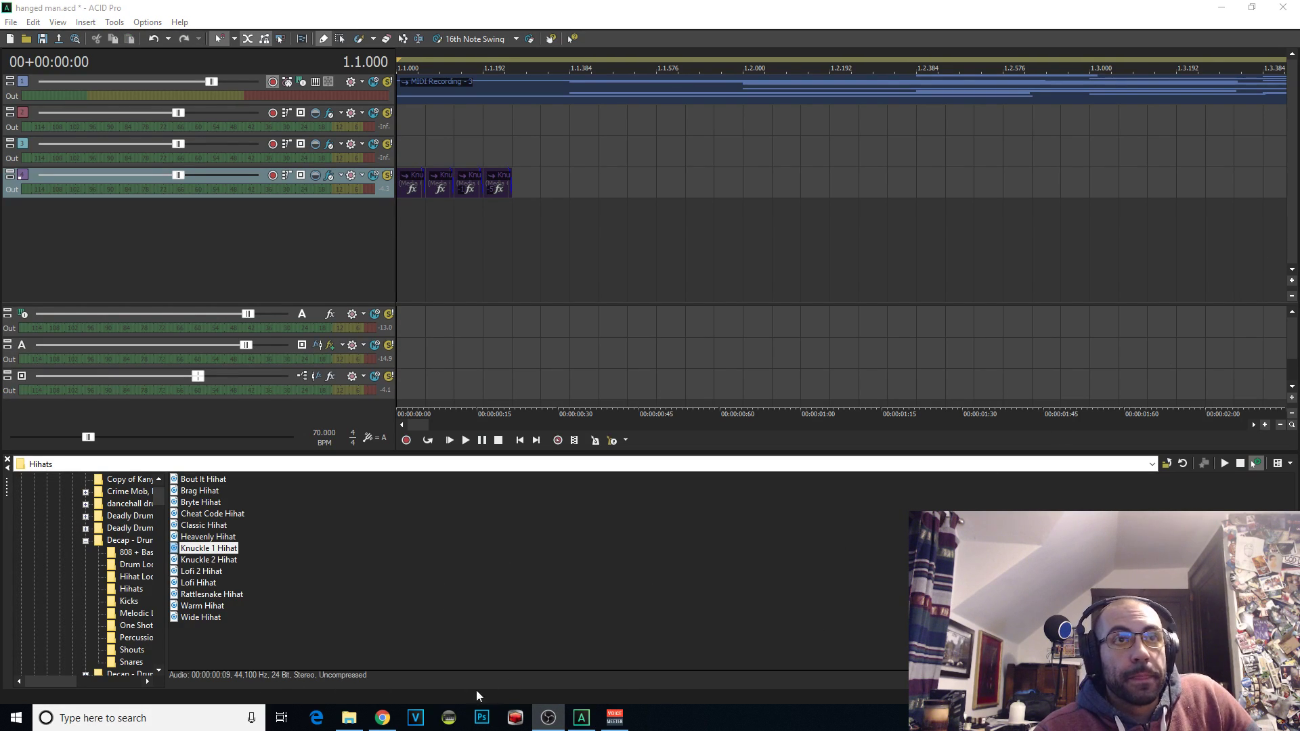
left_click(382, 717)
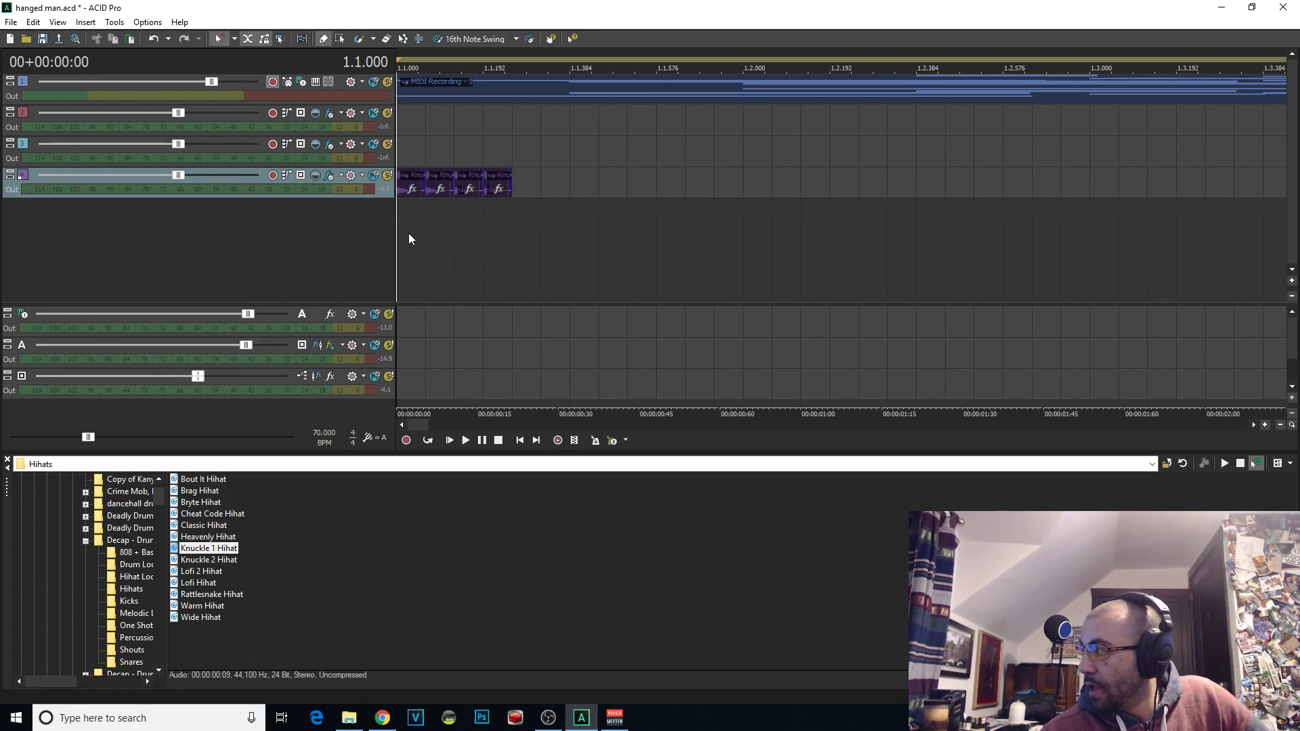
mouse_move(550, 719)
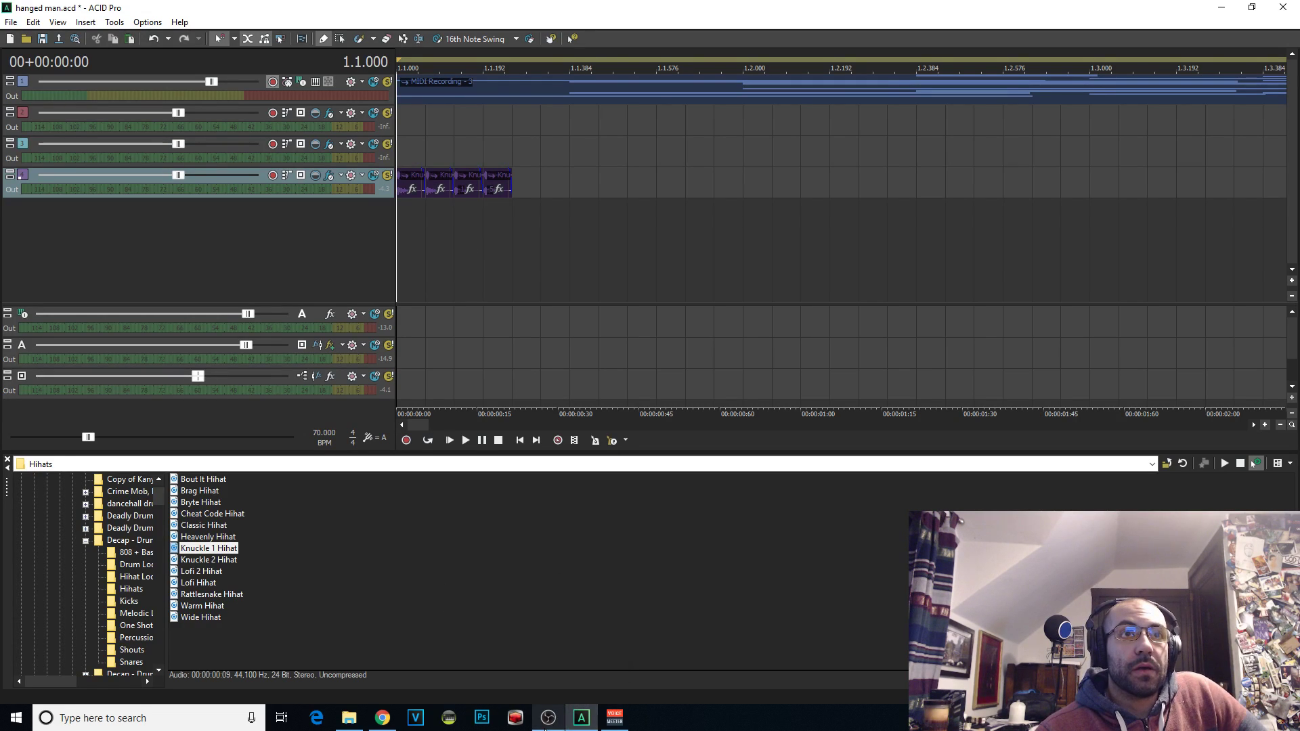
left_click(383, 718)
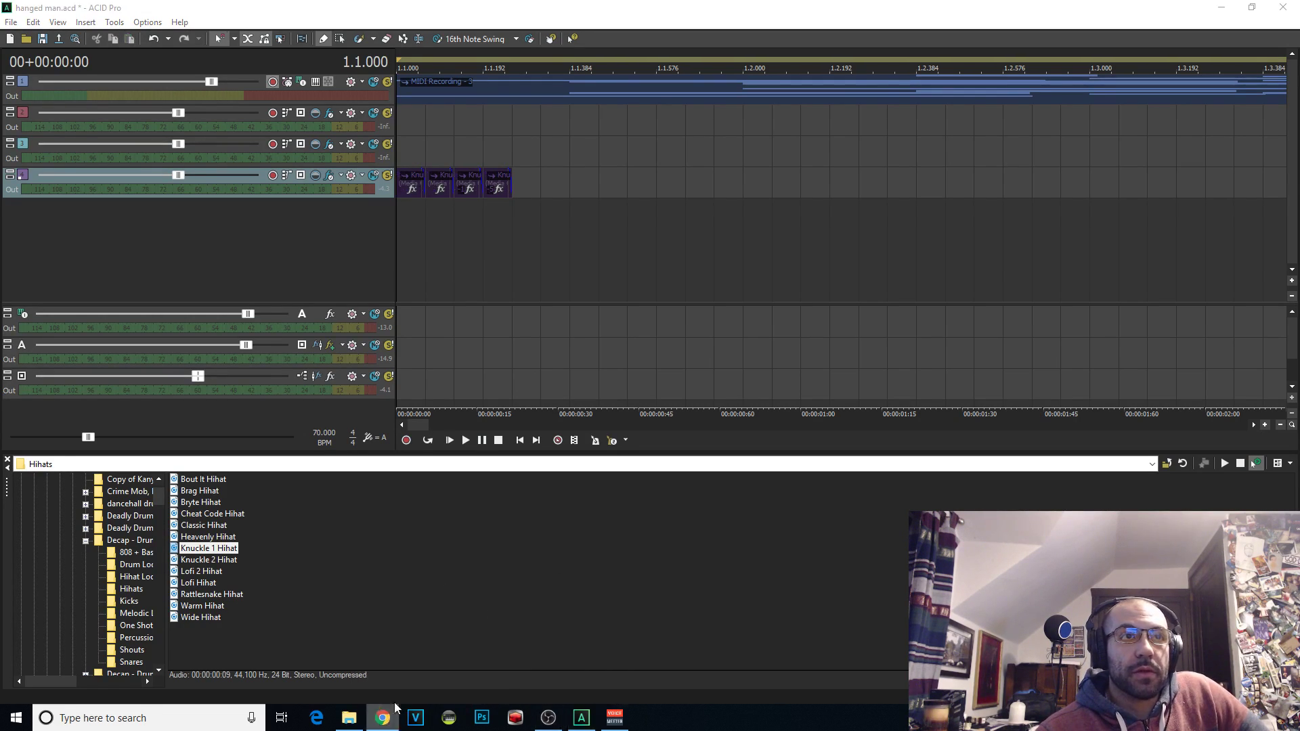
left_click(408, 223)
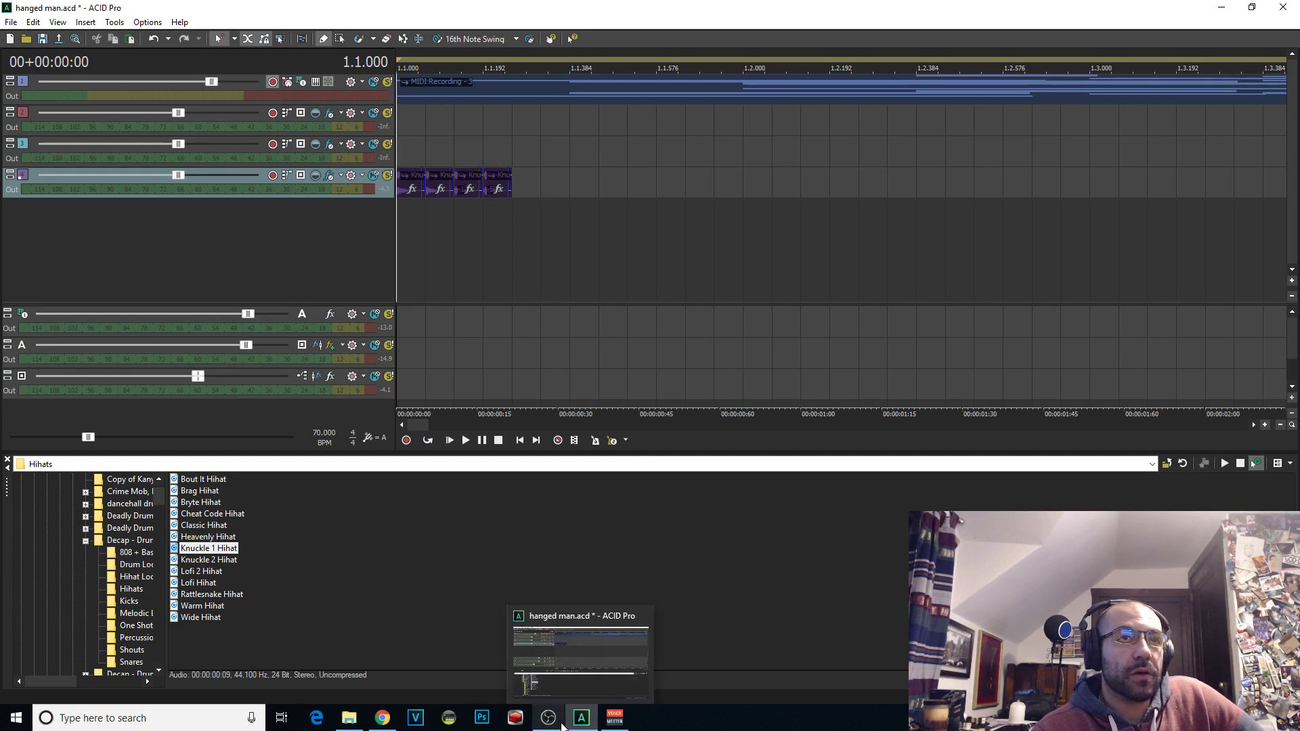
mouse_move(359, 722)
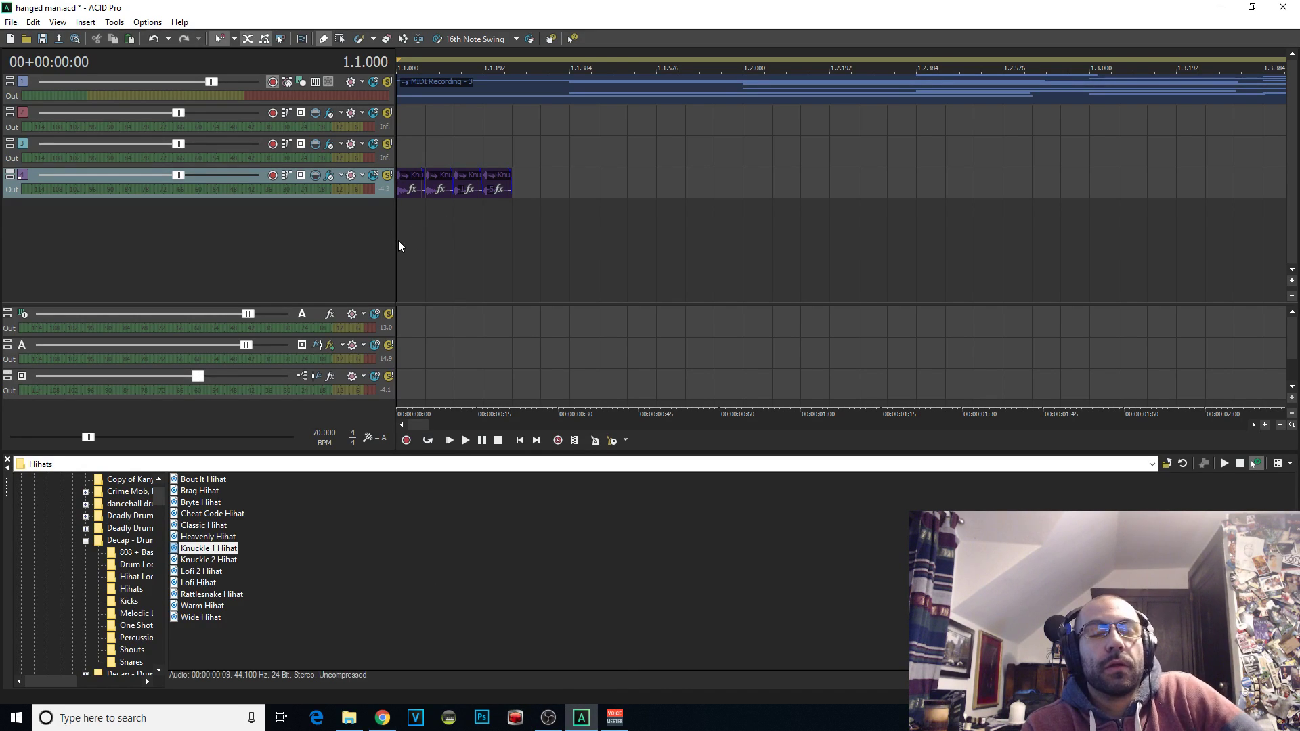
mouse_move(378, 718)
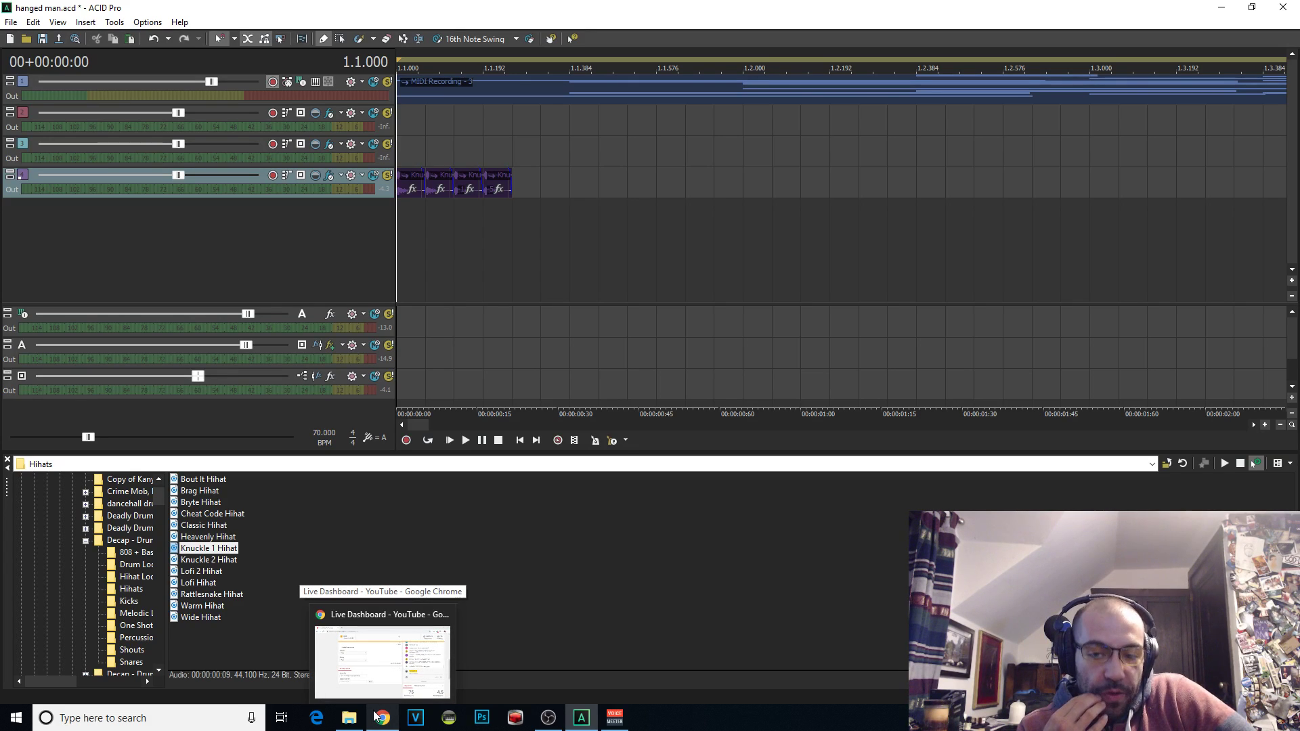
left_click(386, 662)
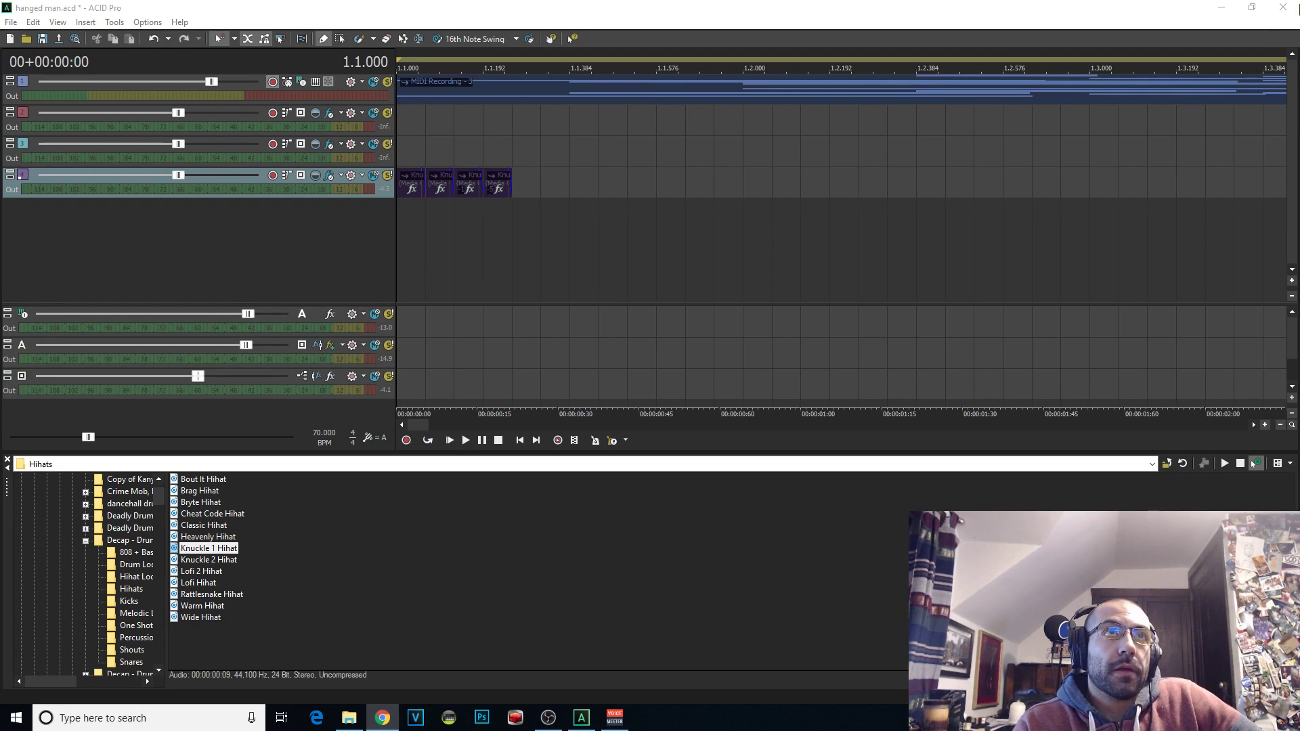
Paint a run of eighth-note Knuckle 1 Hihat hits from 1.1.384 up to the start of bar 3
scroll(560, 301, "down", 2)
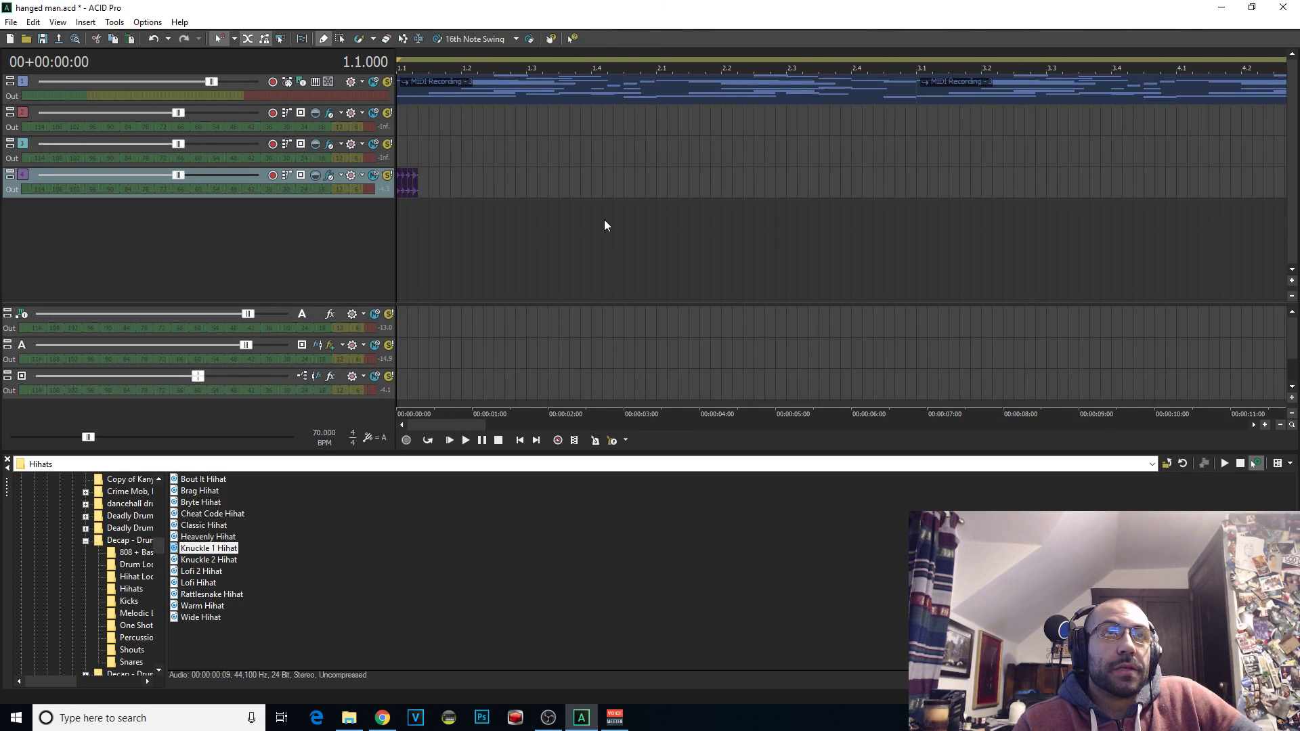
left_click(234, 39)
left_click(298, 207)
scroll(509, 248, "down", 3)
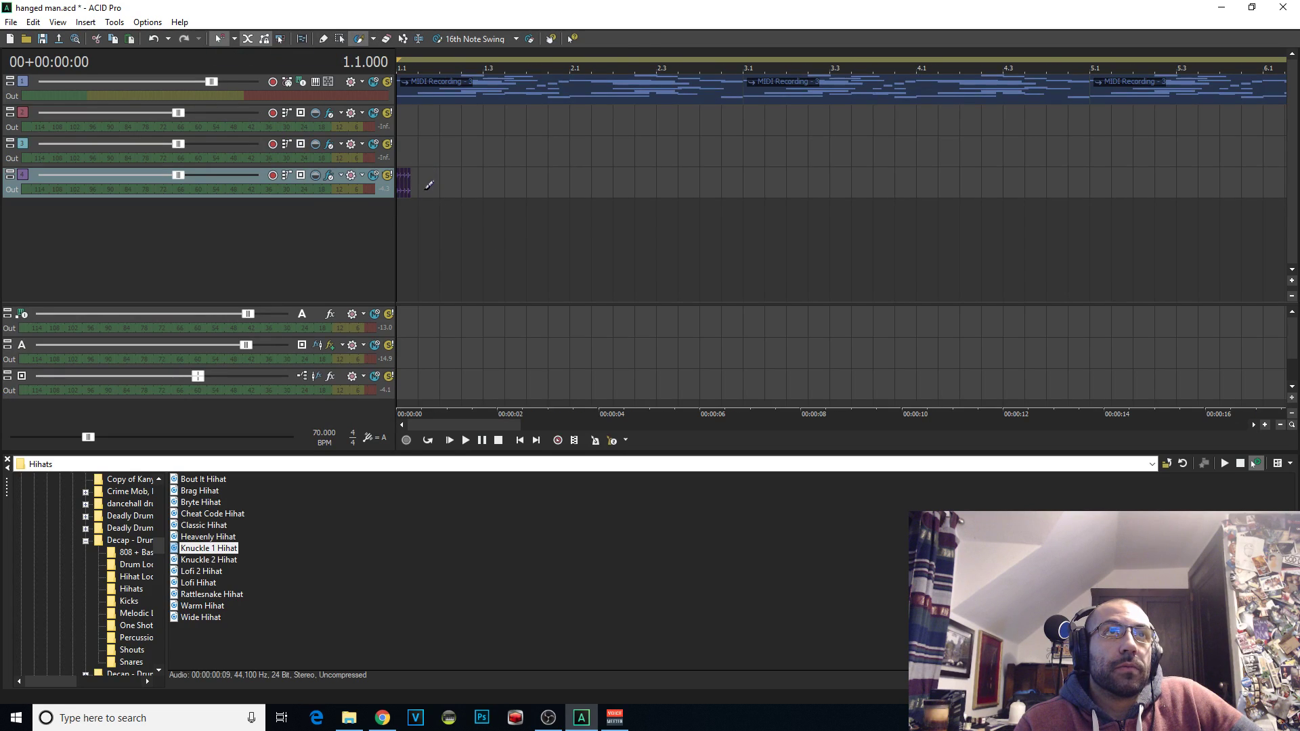
left_click_drag(429, 185, 744, 186)
Paint one KICK (31) hit at the start of bar 1 on the third track and return to the Draw tool
scroll(610, 207, "up", 2)
left_click(426, 144)
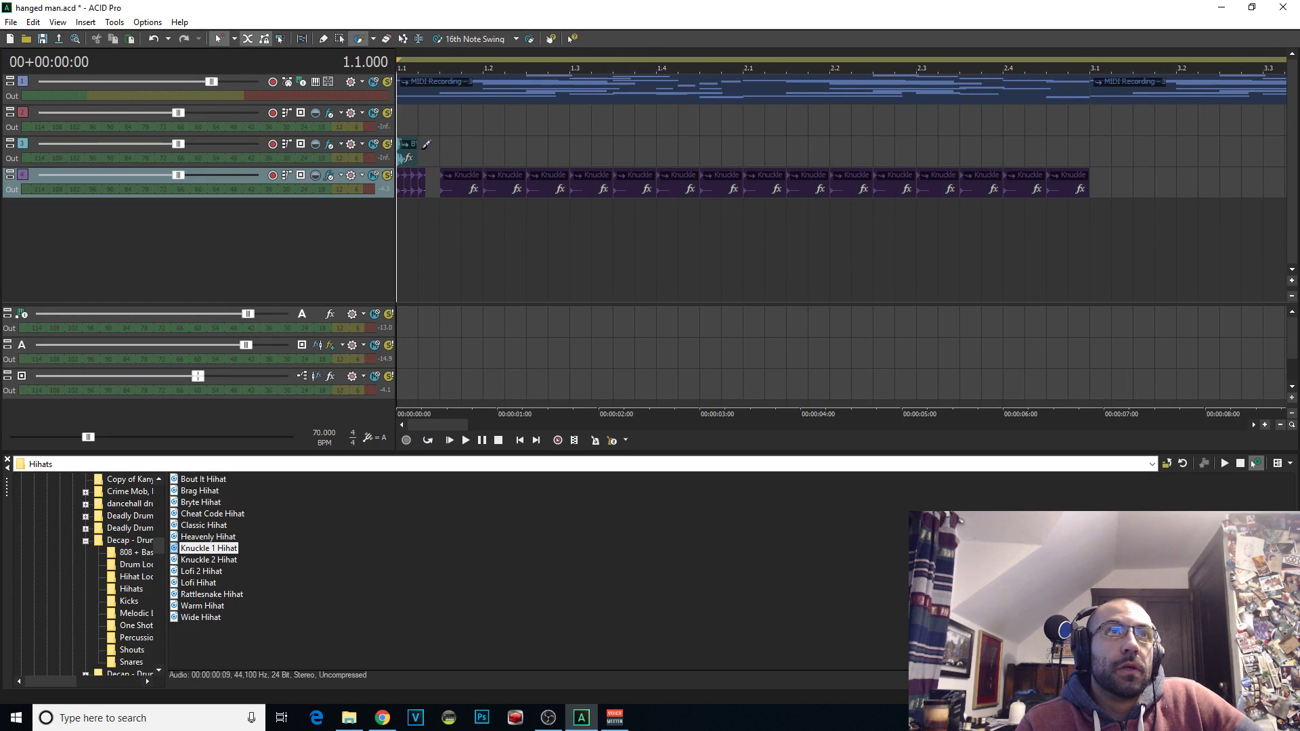
scroll(638, 282, "up", 2)
left_click(323, 38)
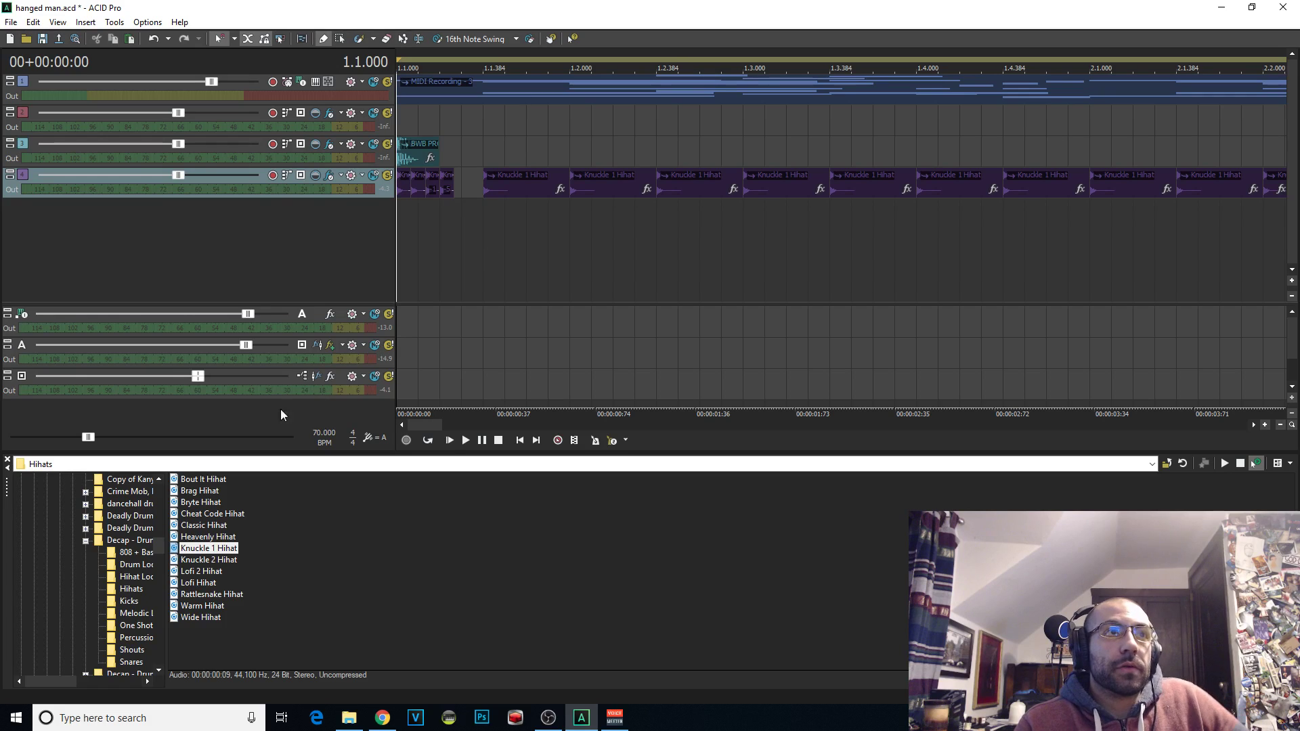
Open the Decap pack's Snares folder and play the beat with its hi-hats and kick from the project start
left_click(130, 660)
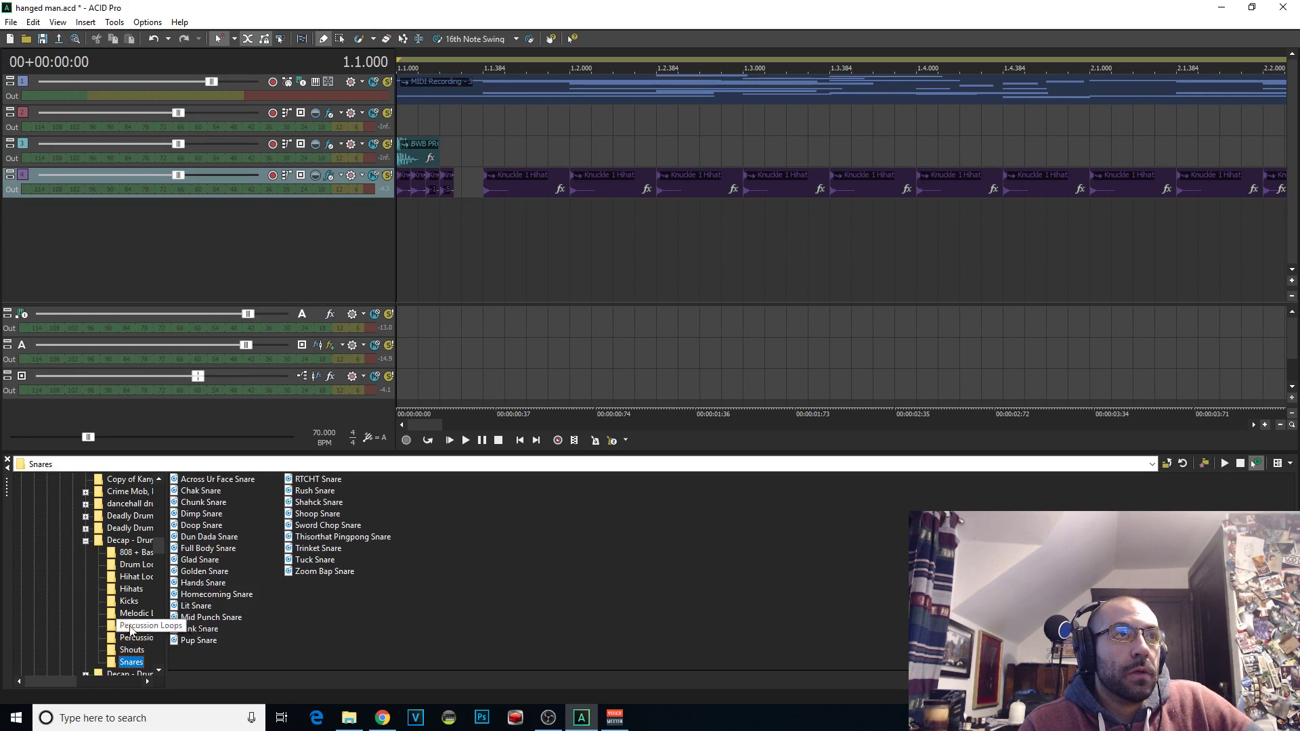
left_click_drag(161, 546, 161, 490)
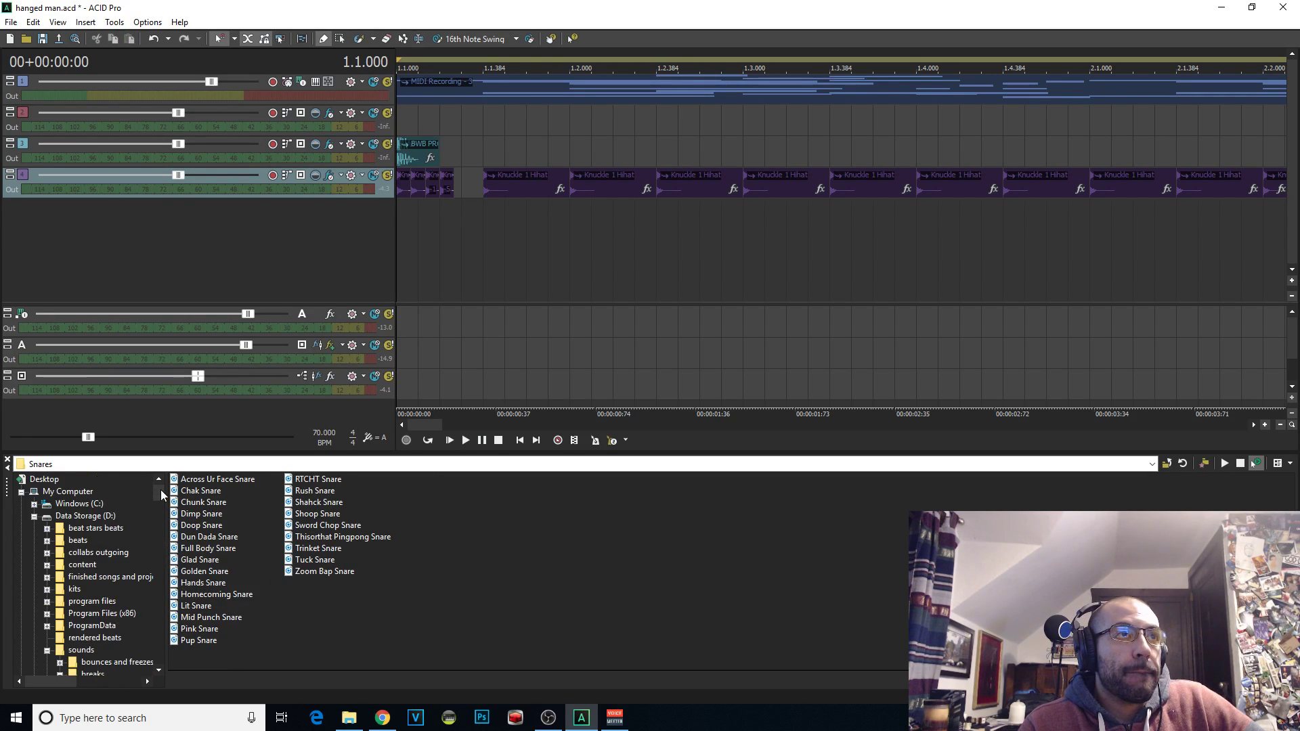
left_click(449, 440)
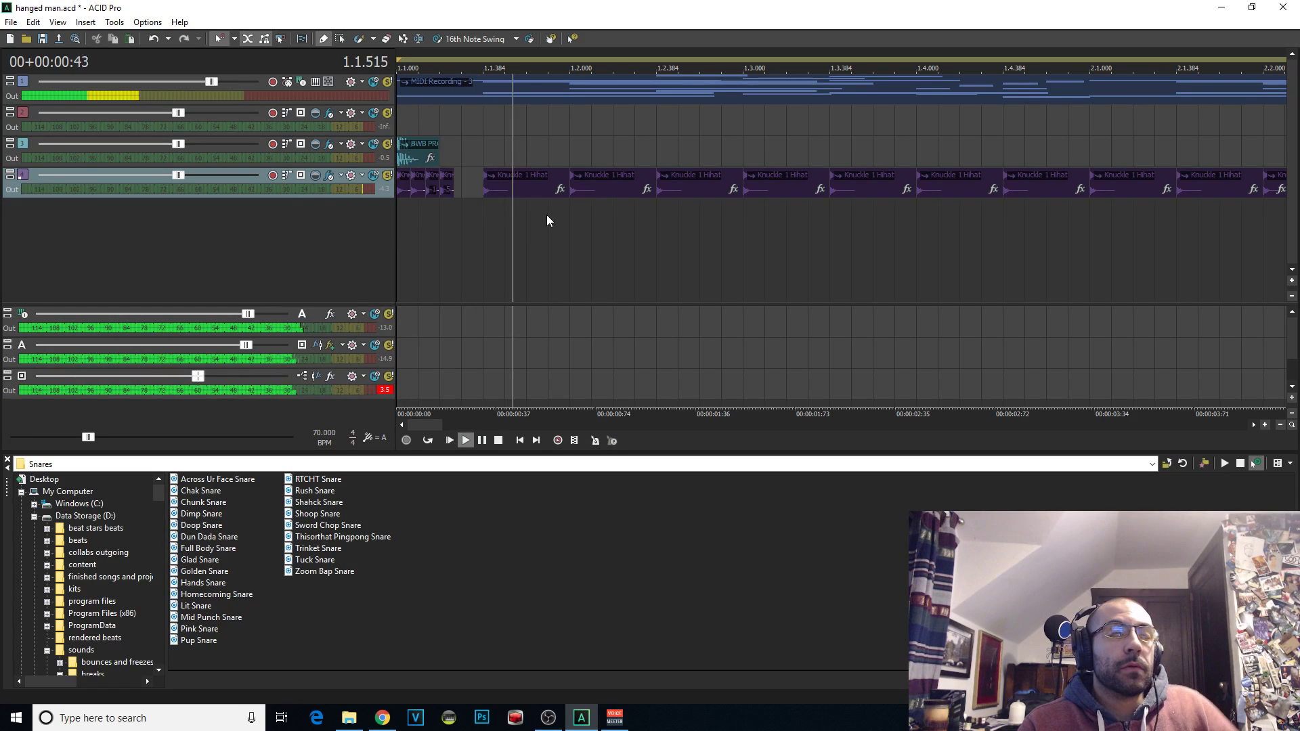
key("space")
scroll(525, 235, "down", 2)
key("space")
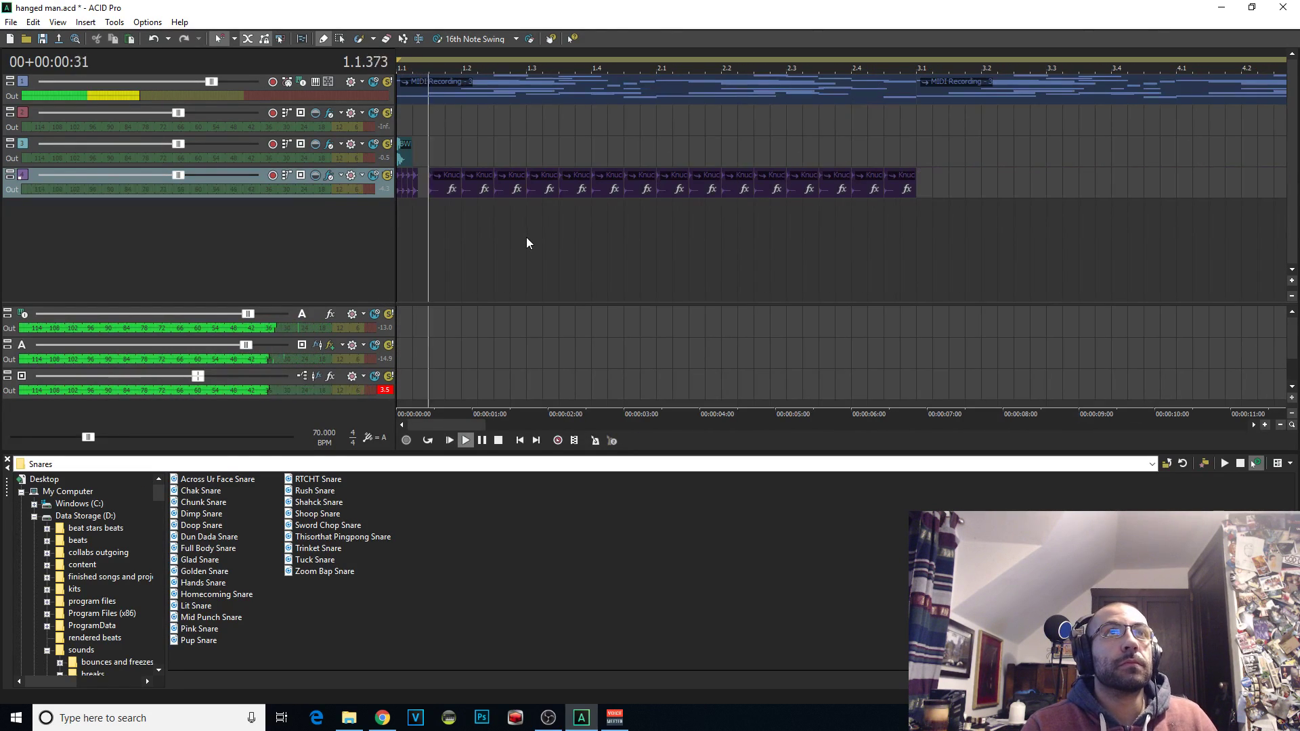
Lower the volume of the Knuckle 1 Hihat track and play the beat from the project start
left_click_drag(178, 175, 159, 175)
scroll(745, 227, "up", 1)
key("space")
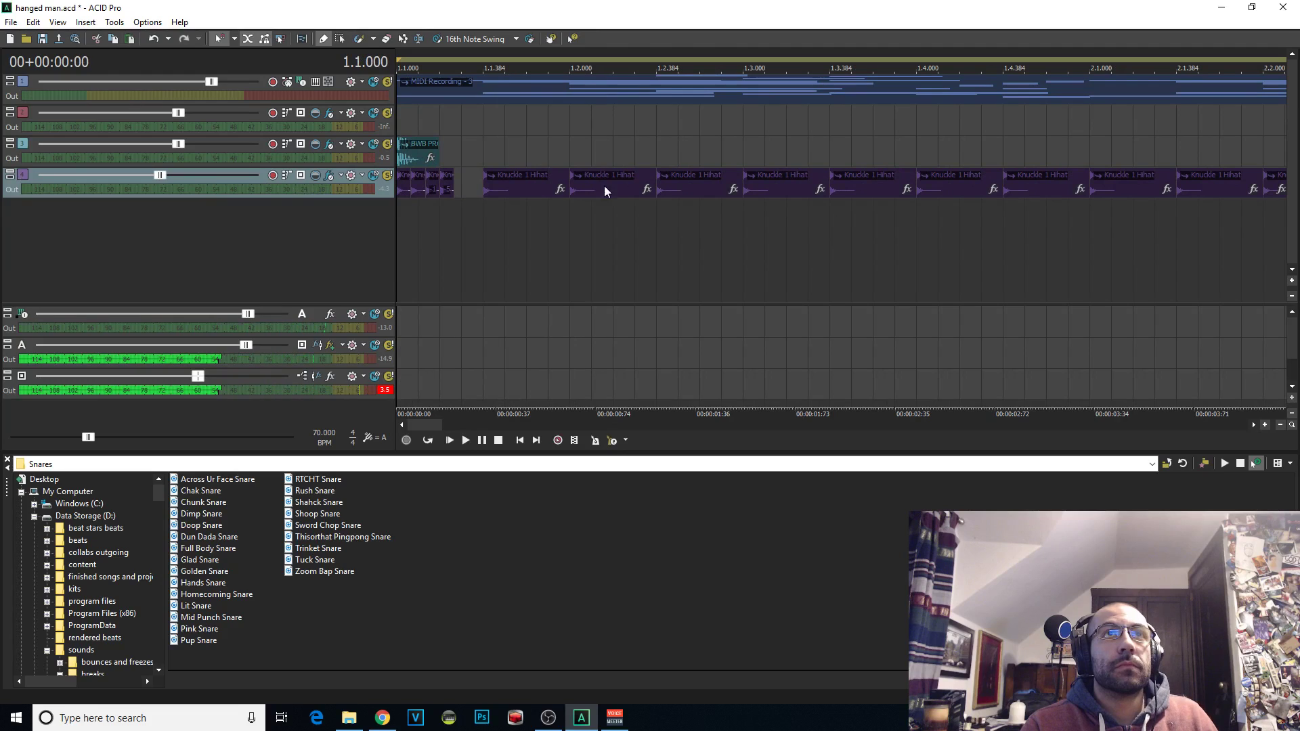
key("space")
key("space")
Open the Decap pack's Hihats folder and add the Lofi Hihat sample as a new track
key("BackSpace")
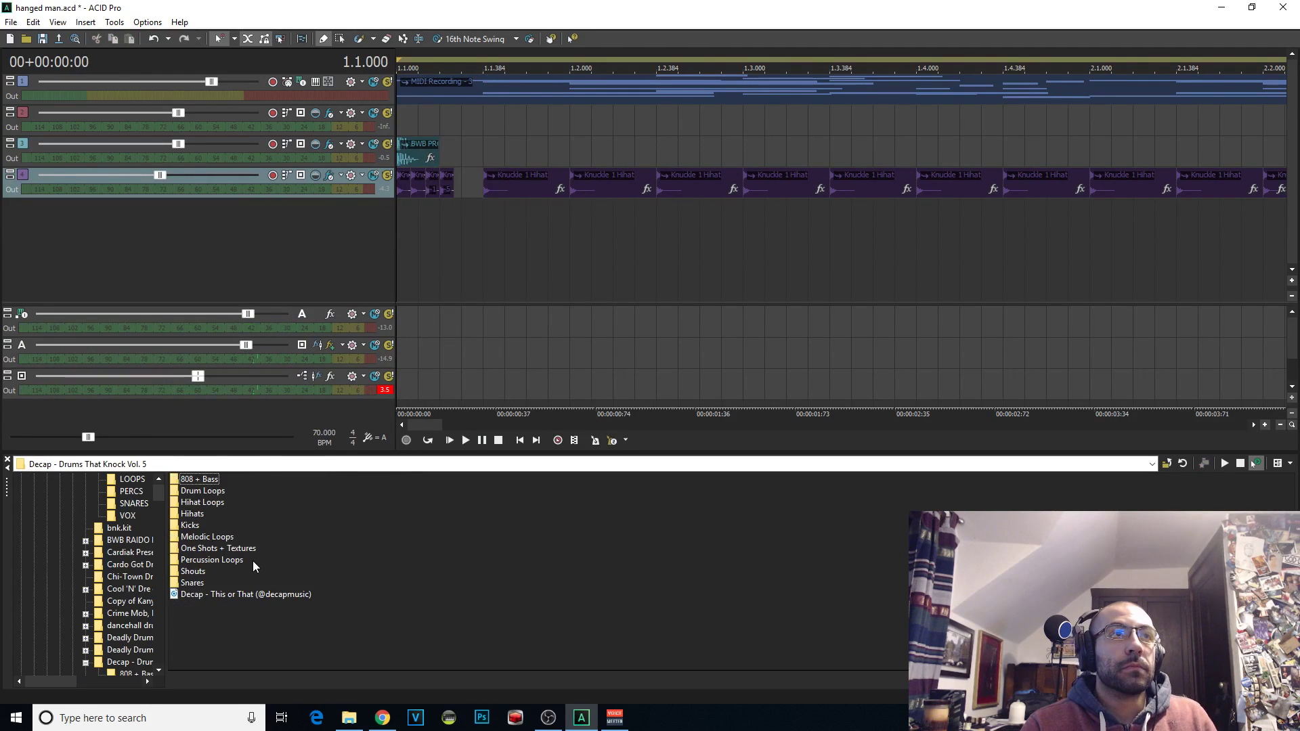
left_click(214, 548)
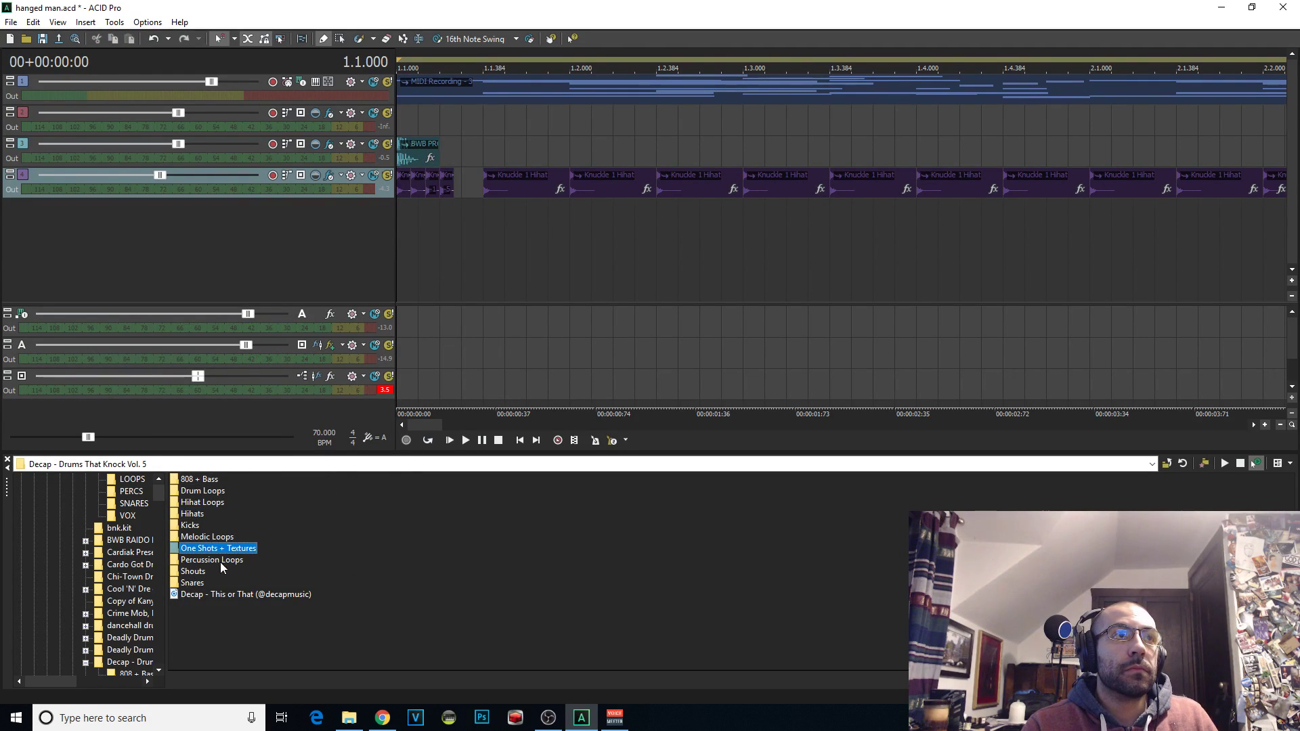
double_click(192, 513)
left_click(204, 571)
left_click(212, 583)
double_click(199, 583)
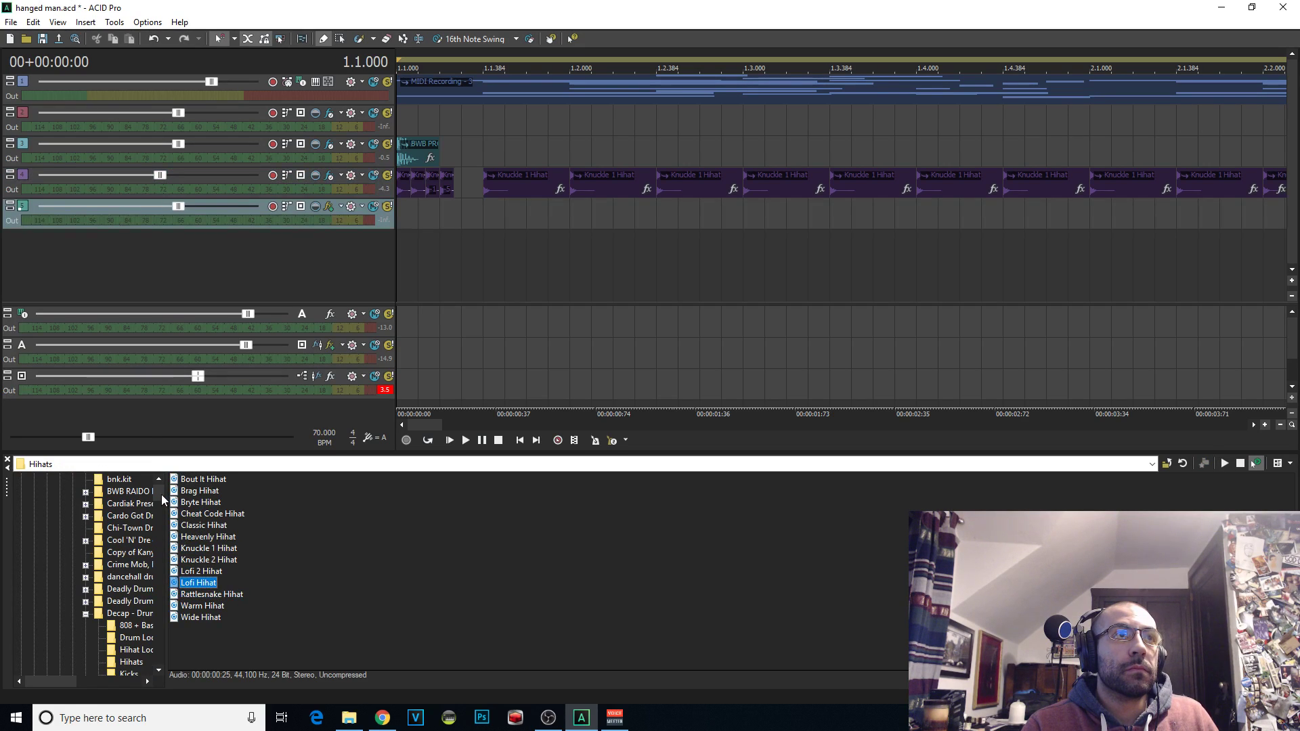
Play the beat from the project start to judge where a Lofi Hihat hit should go
scroll(161, 488, "up", 5)
left_click(403, 242)
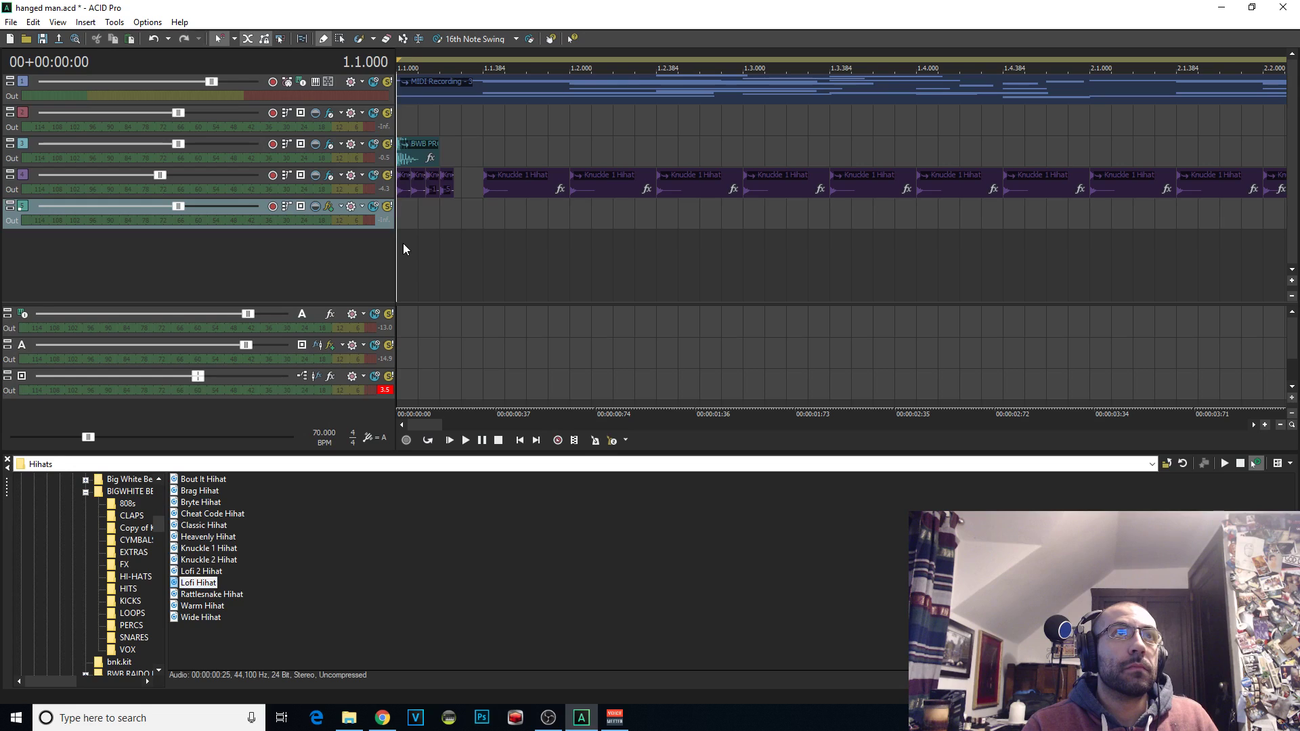
key("space")
scroll(481, 231, "up", 2)
key("space")
scroll(636, 241, "down", 2)
key("space")
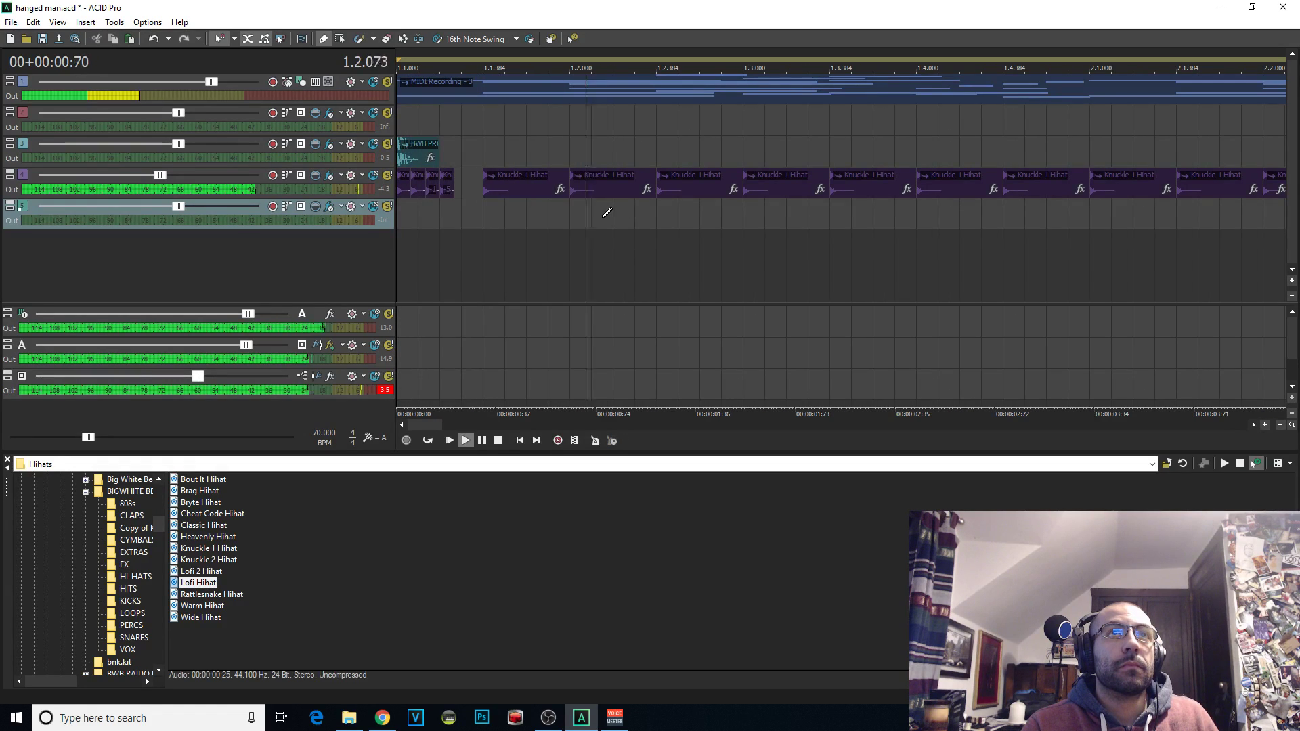
key("space")
Draw one Lofi Hihat hit at 1.2.192 on the new track and play it back
left_click(616, 212)
left_click(659, 215)
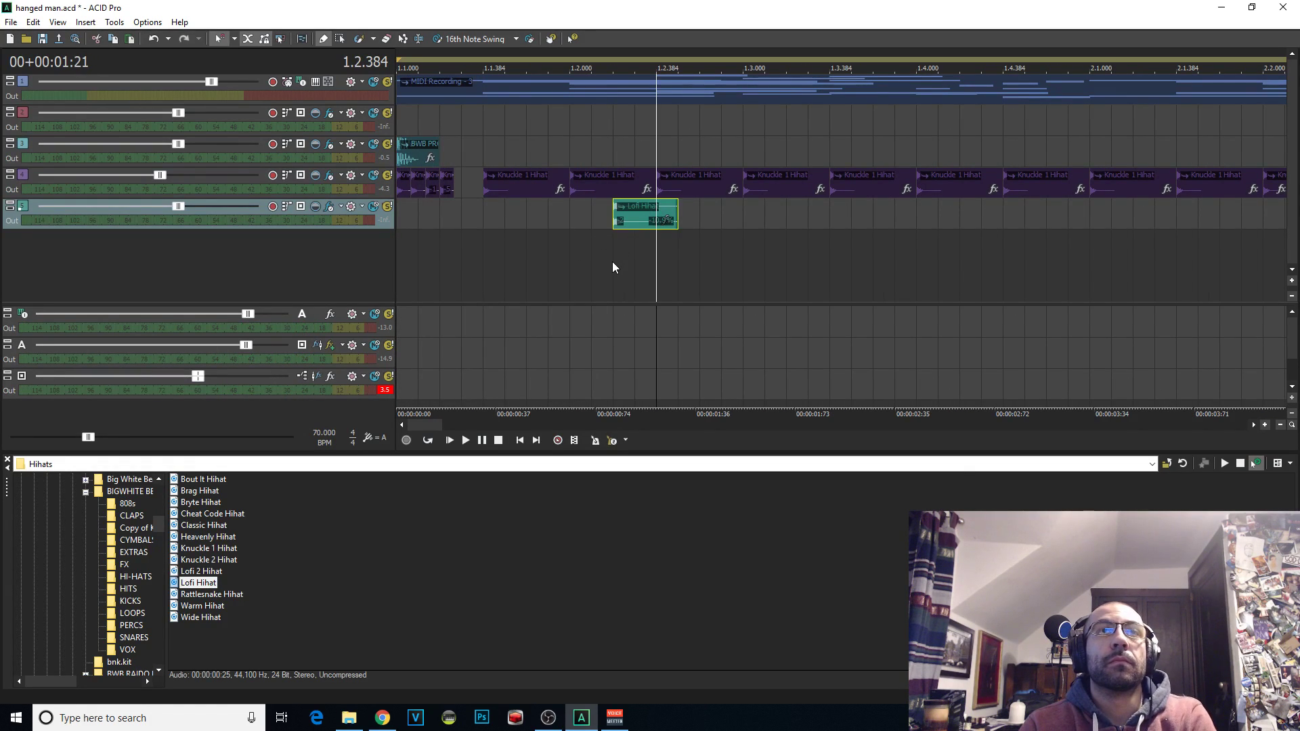
left_click(616, 221)
key("space")
key("space")
scroll(433, 268, "down", 1)
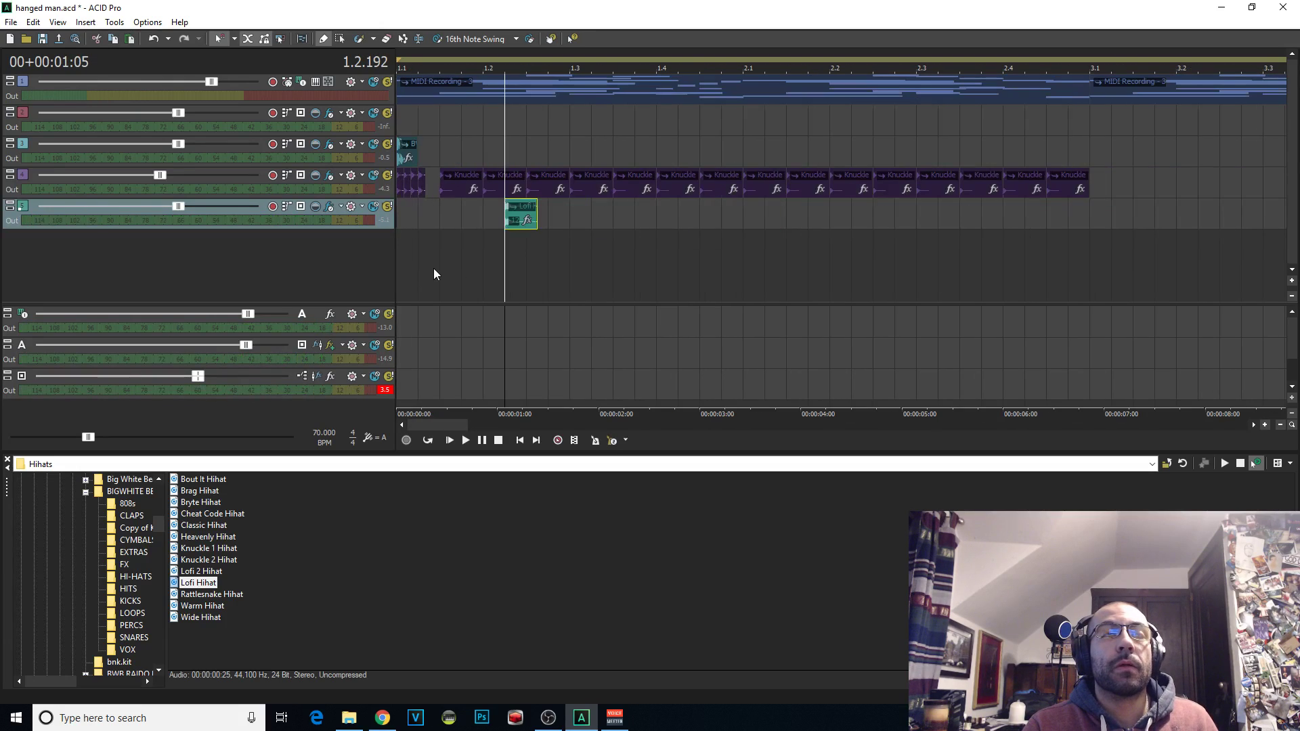
scroll(630, 281, "up", 3)
key("KP_Add")
Switch to Chrome to check on the live stream
left_click(381, 719)
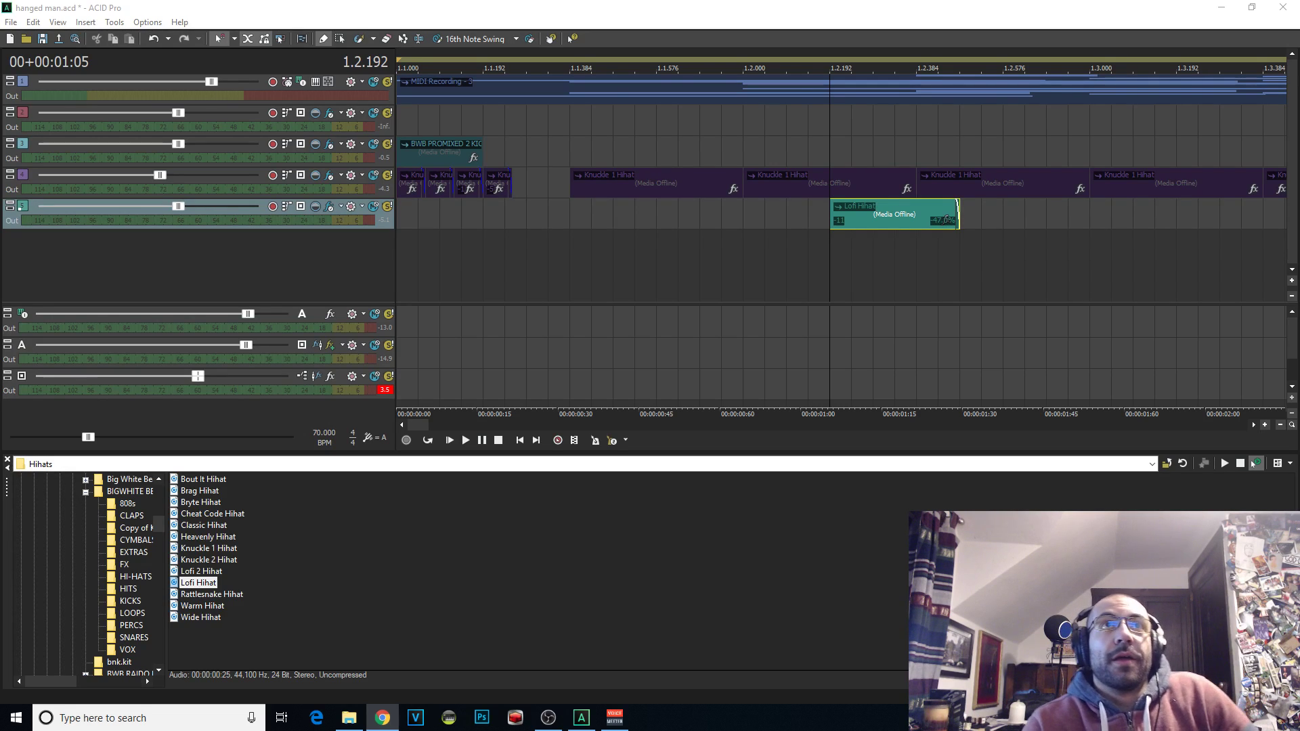
left_click(526, 241)
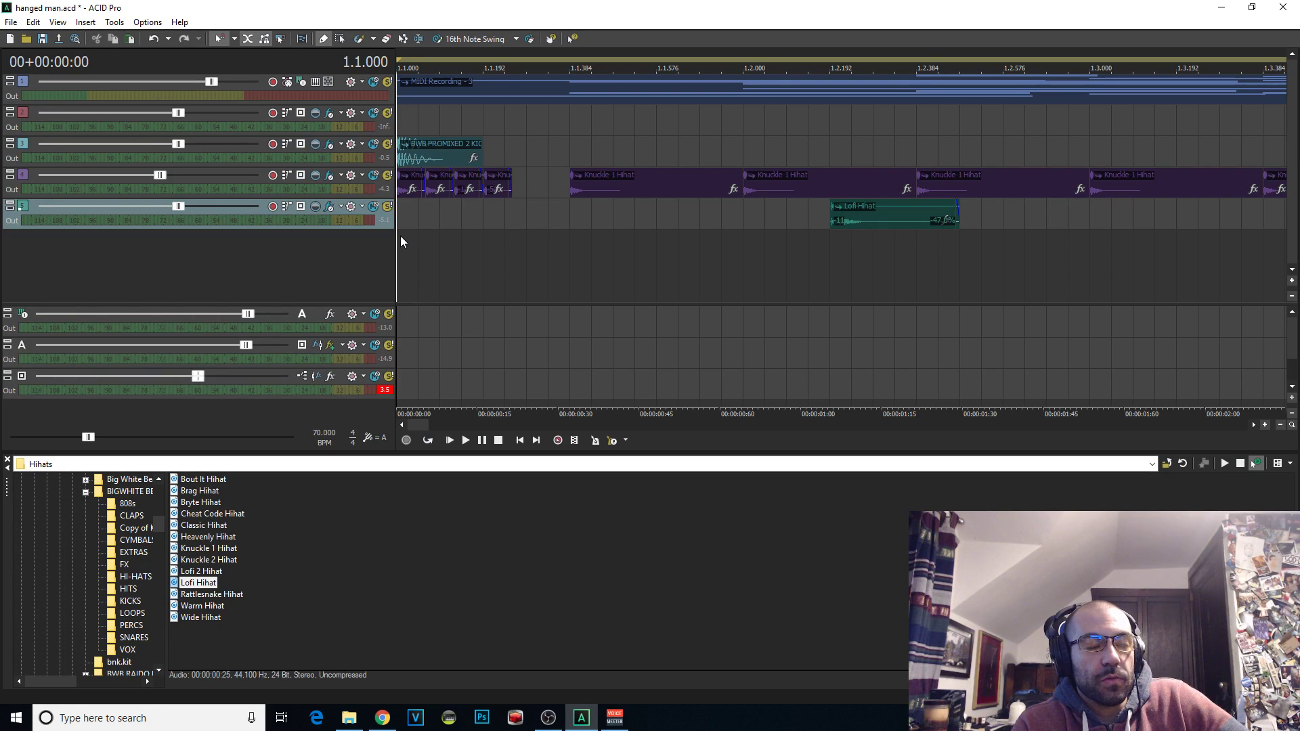
key("alt+Tab")
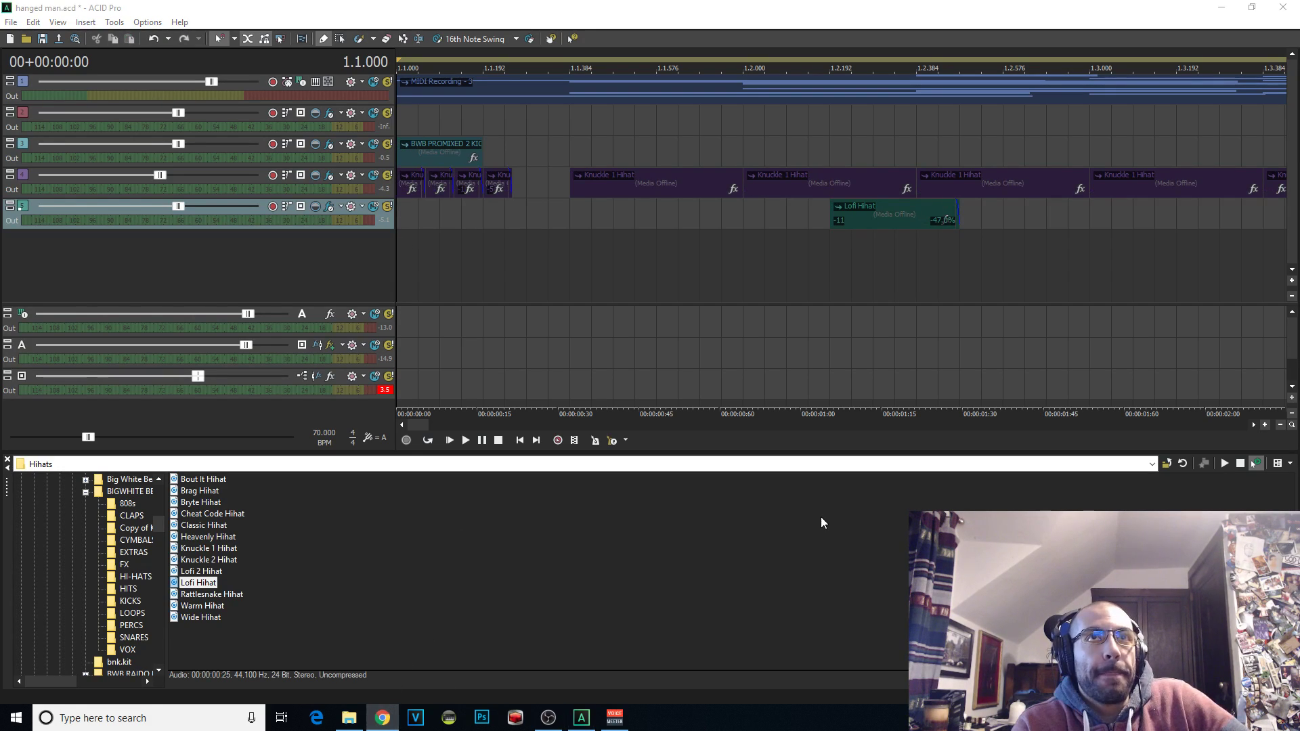
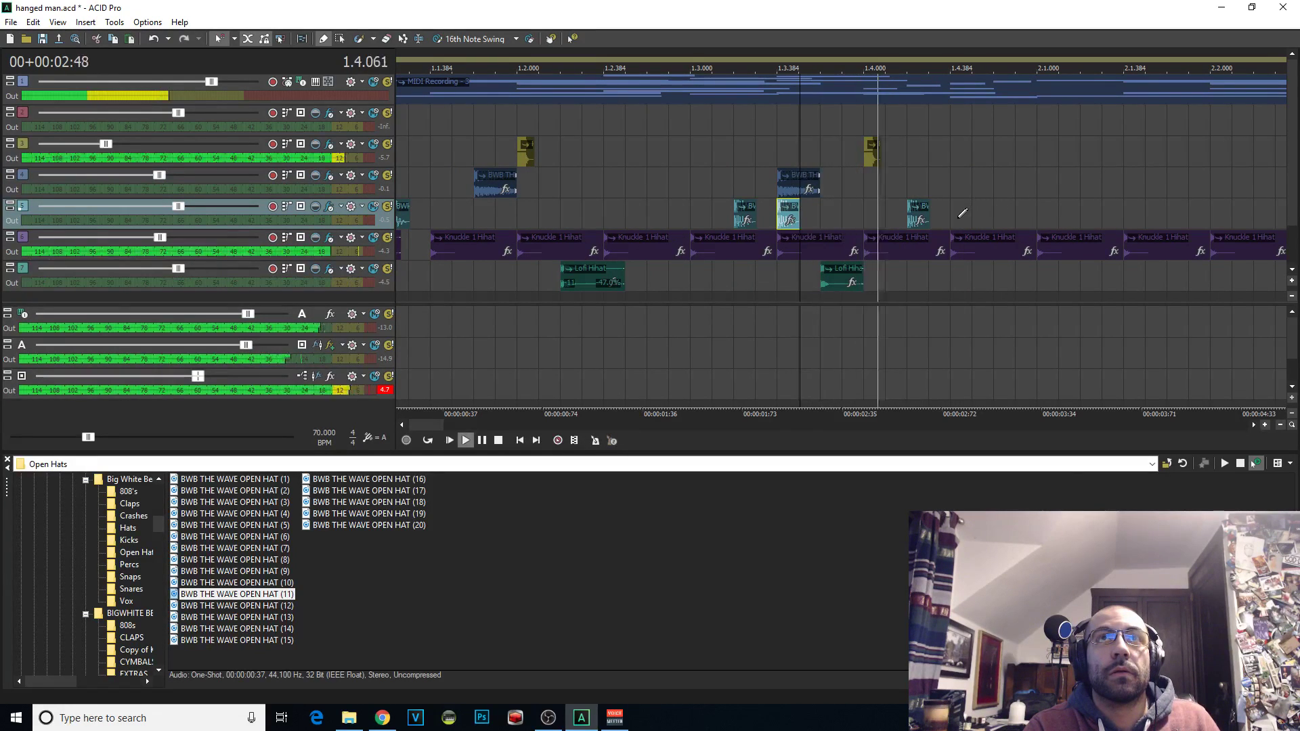
Set the grid spacing to 32nd Note Triplets and paint a roll of four Lofi Hihat hits starting at 1.4.384
left_click(961, 246)
scroll(980, 254, "up", 2)
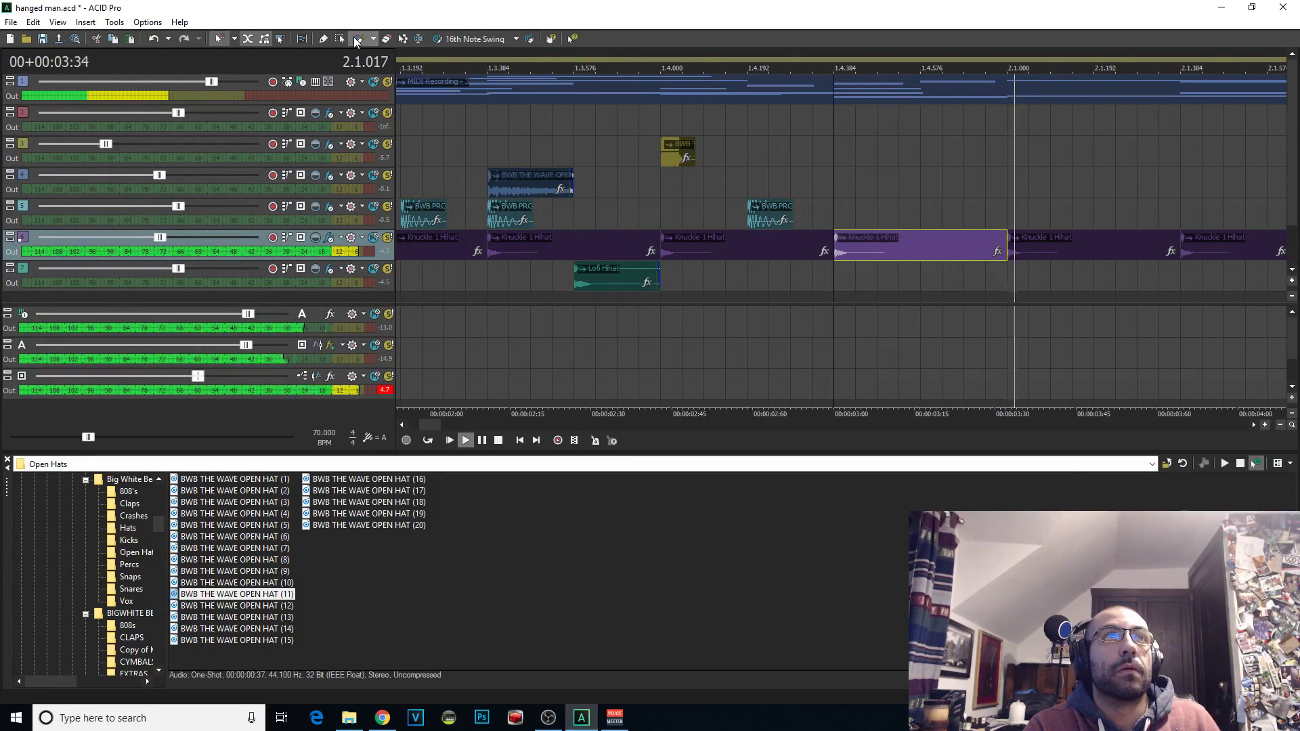
left_click(235, 38)
left_click(269, 210)
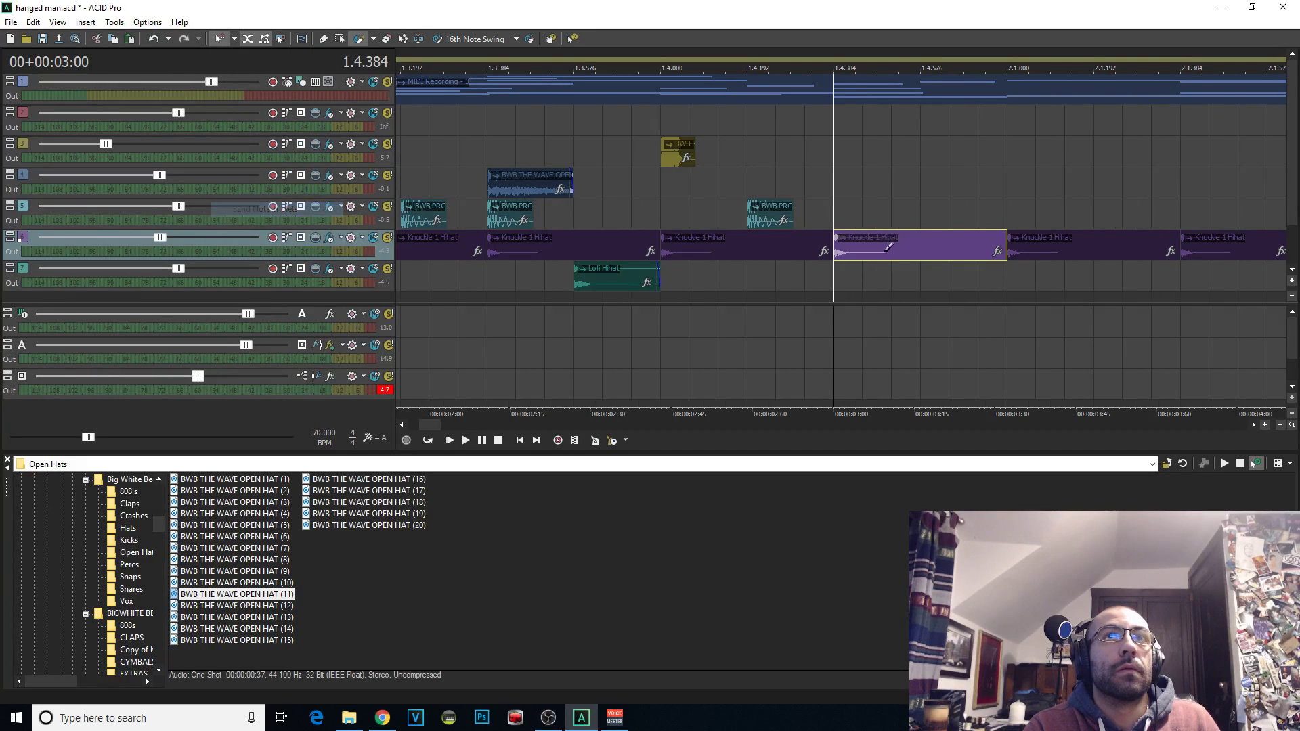
mouse_move(839, 281)
left_mouse_down()
mouse_move(1015, 275)
mouse_move(837, 273)
left_mouse_up()
Play the section around the new hi-hat roll and lower the volume of the Lofi Hihat track
left_click(339, 40)
key("space")
left_click(558, 276)
key("space")
scroll(904, 287, "down", 2)
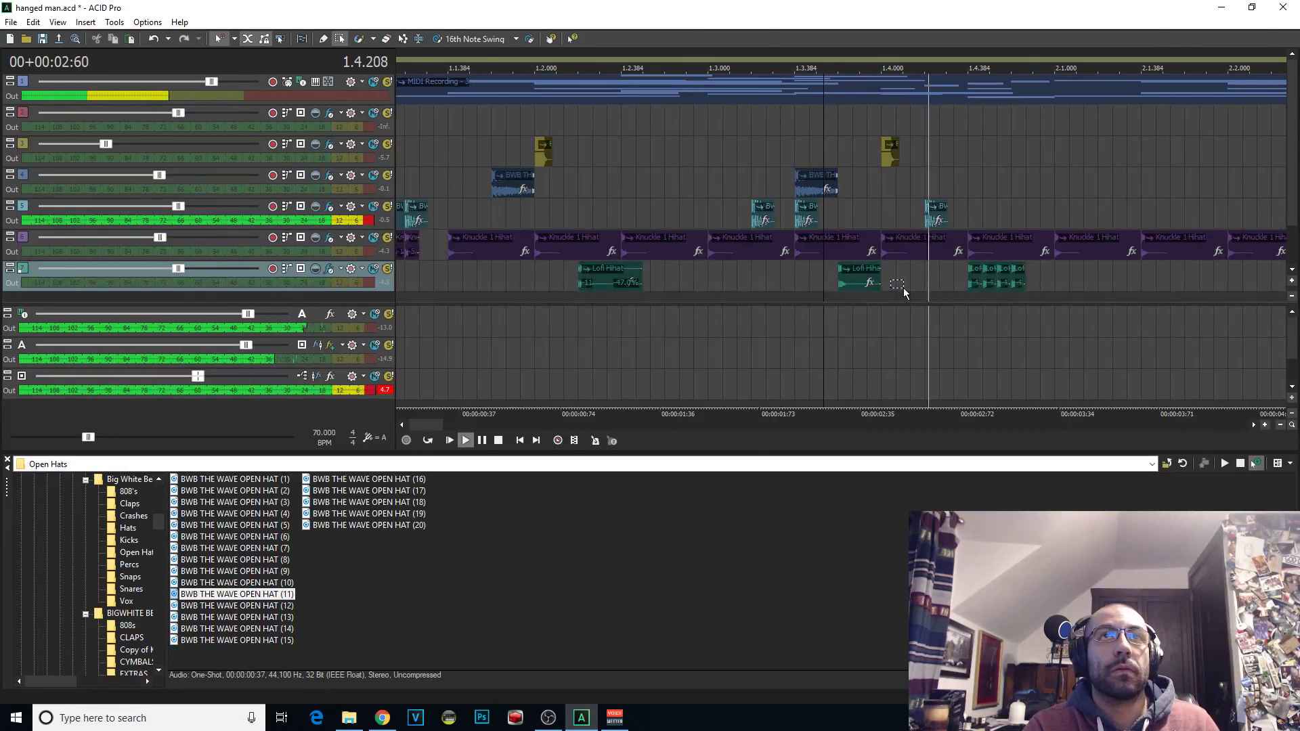
left_click_drag(179, 269, 134, 271)
scroll(437, 348, "down", 3)
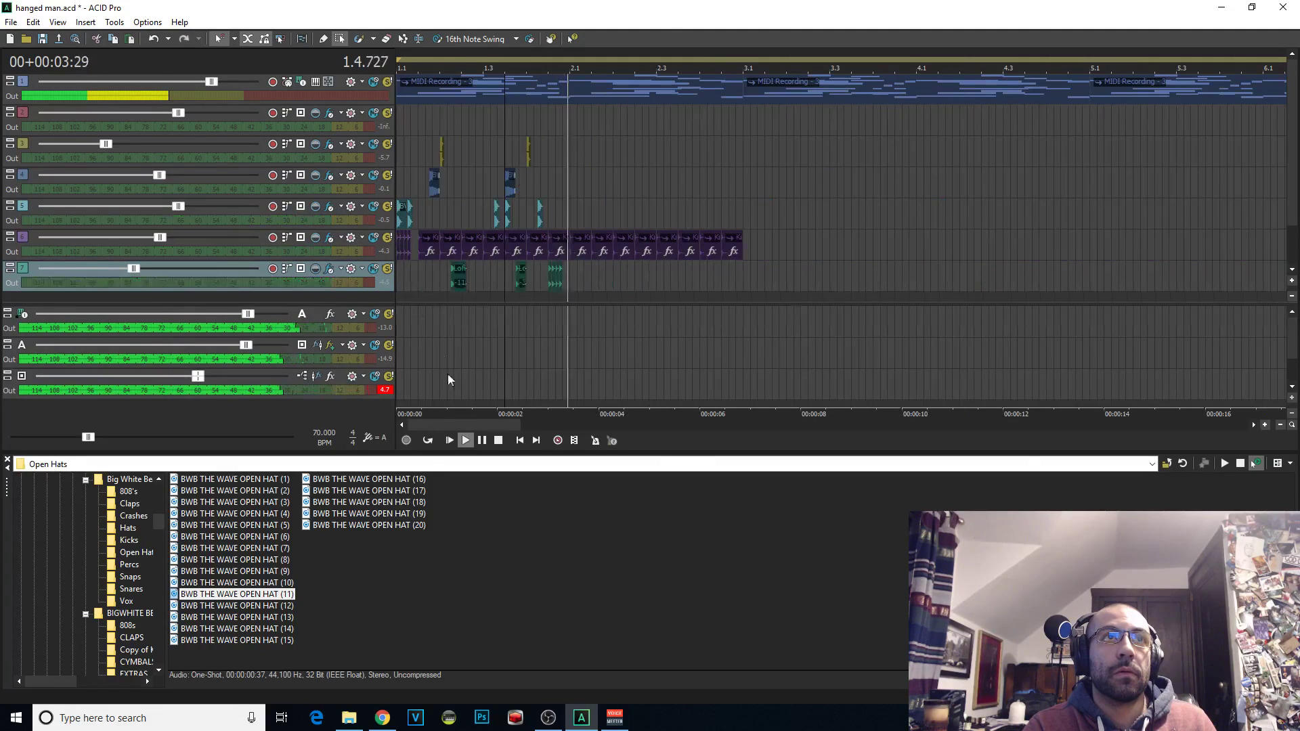
Read the live chat in the YouTube Live Dashboard in Chrome, and move the browser window away from the project
left_click(382, 718)
scroll(872, 337, "up", 1)
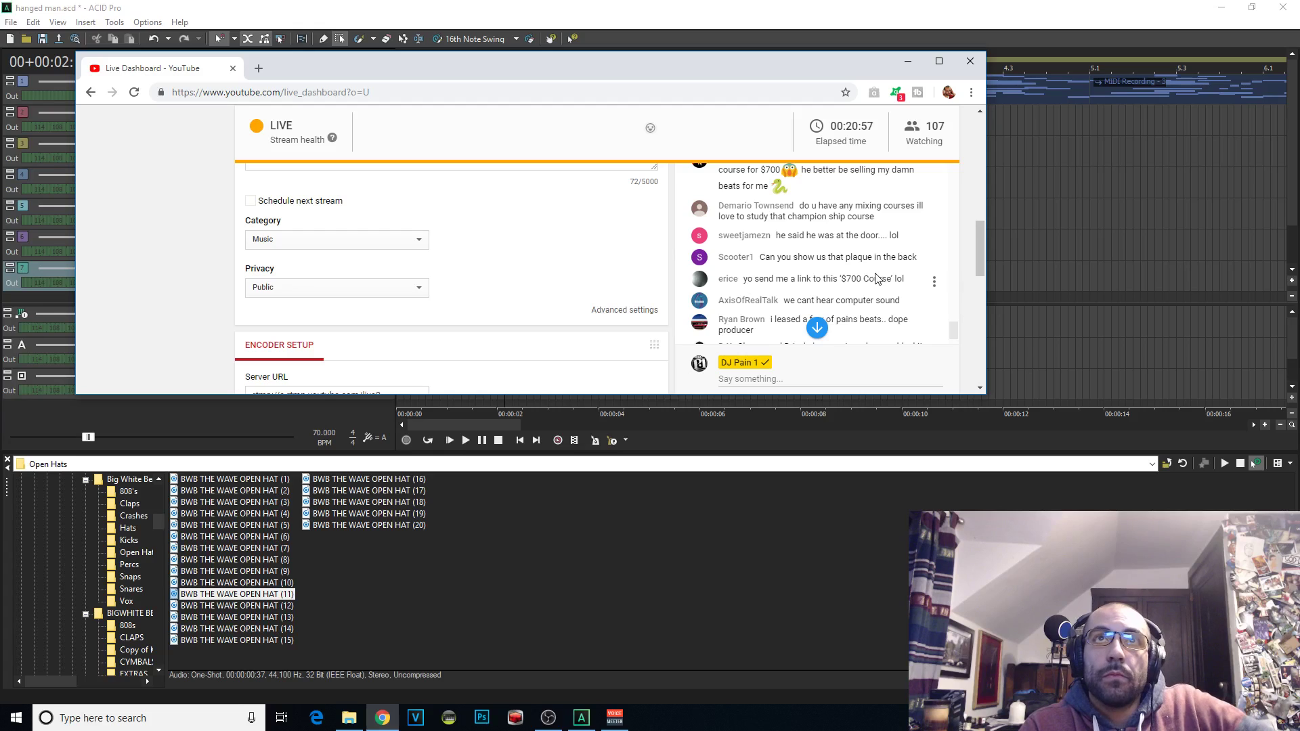
scroll(884, 285, "down", 1)
scroll(893, 293, "up", 4)
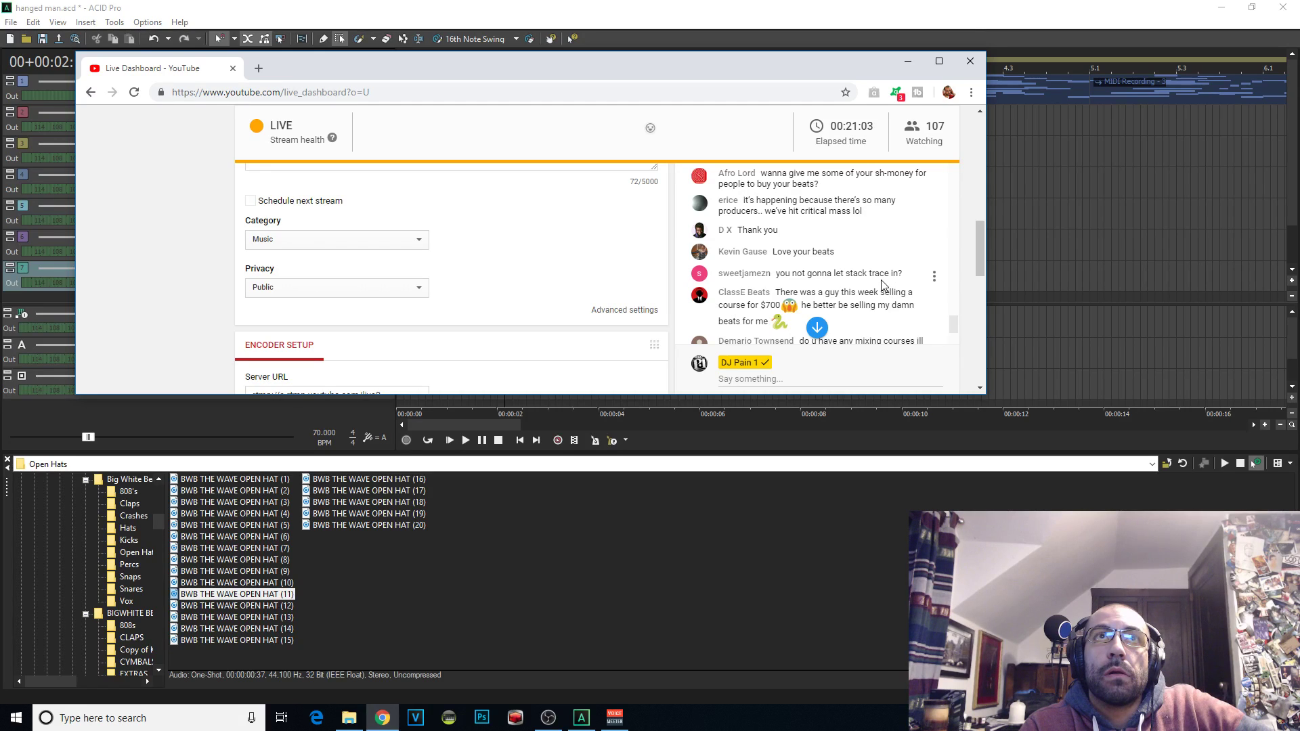
scroll(884, 286, "up", 1)
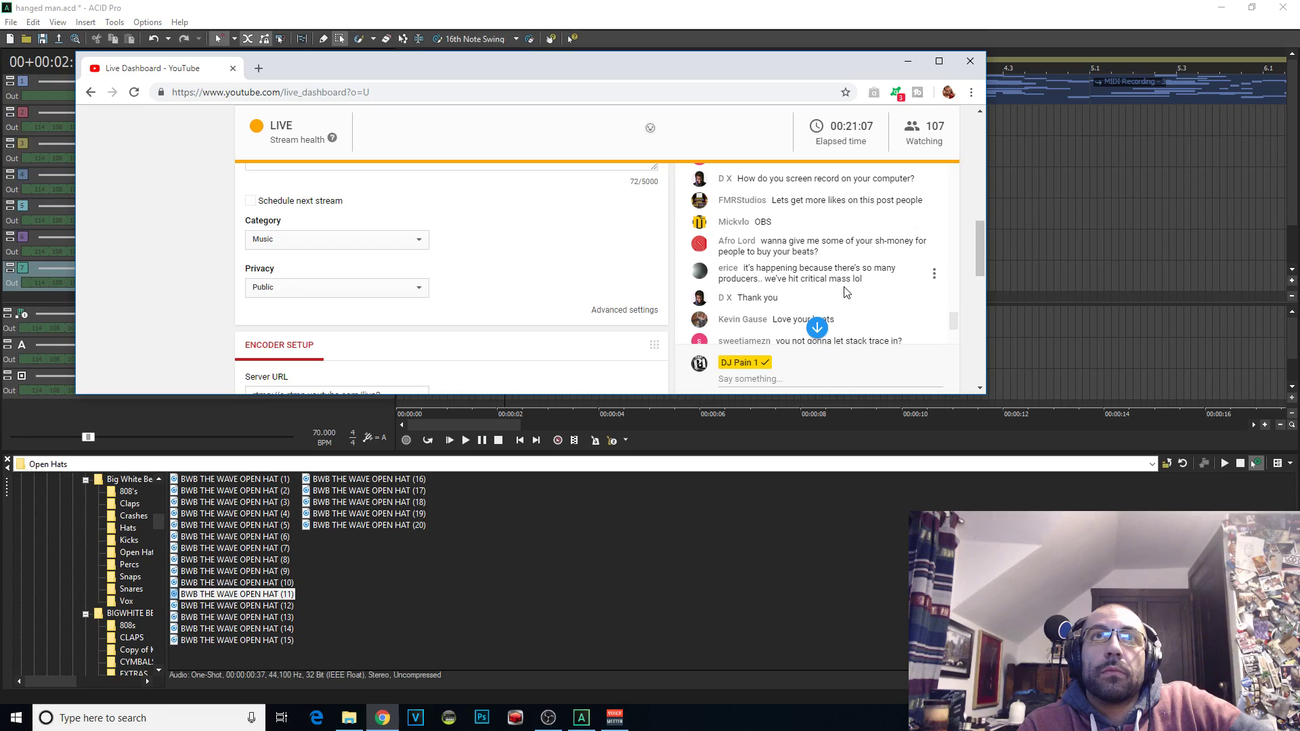
mouse_move(767, 252)
left_mouse_down()
mouse_move(815, 261)
mouse_move(764, 245)
left_mouse_up()
left_click(821, 253)
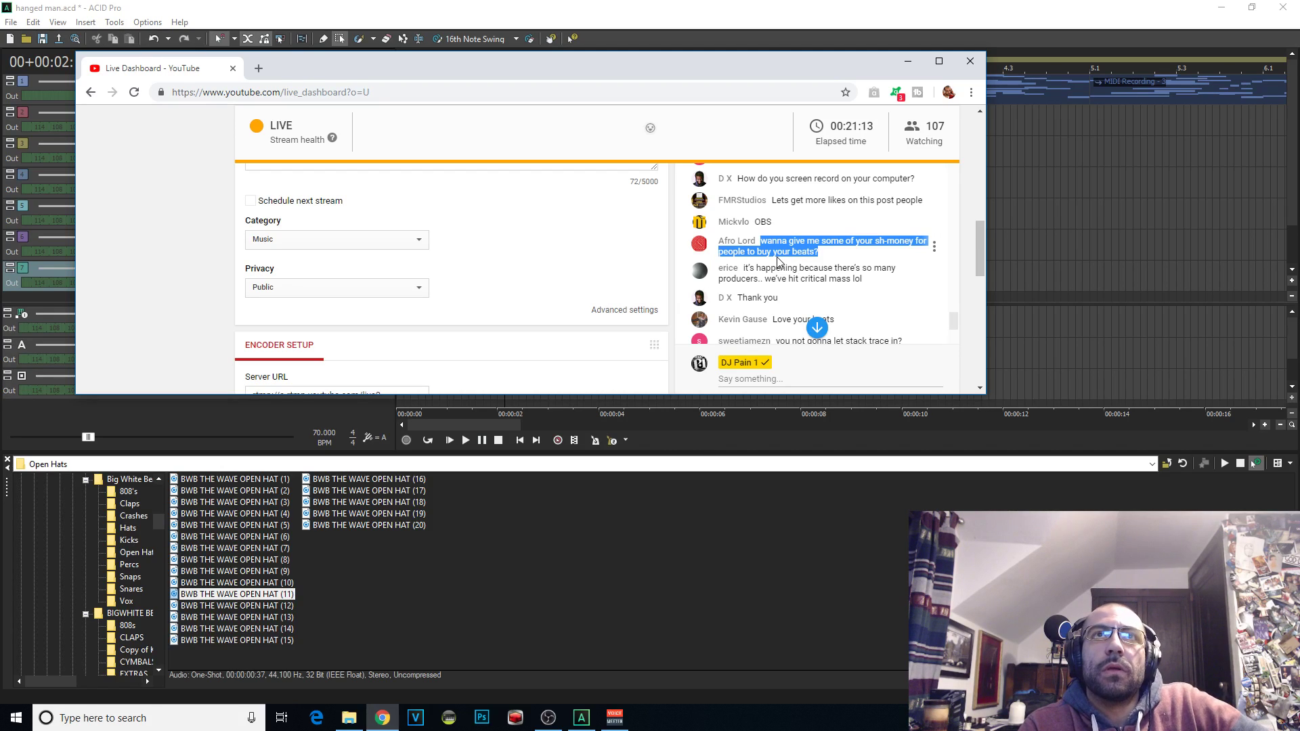
left_click_drag(509, 67, 1299, 135)
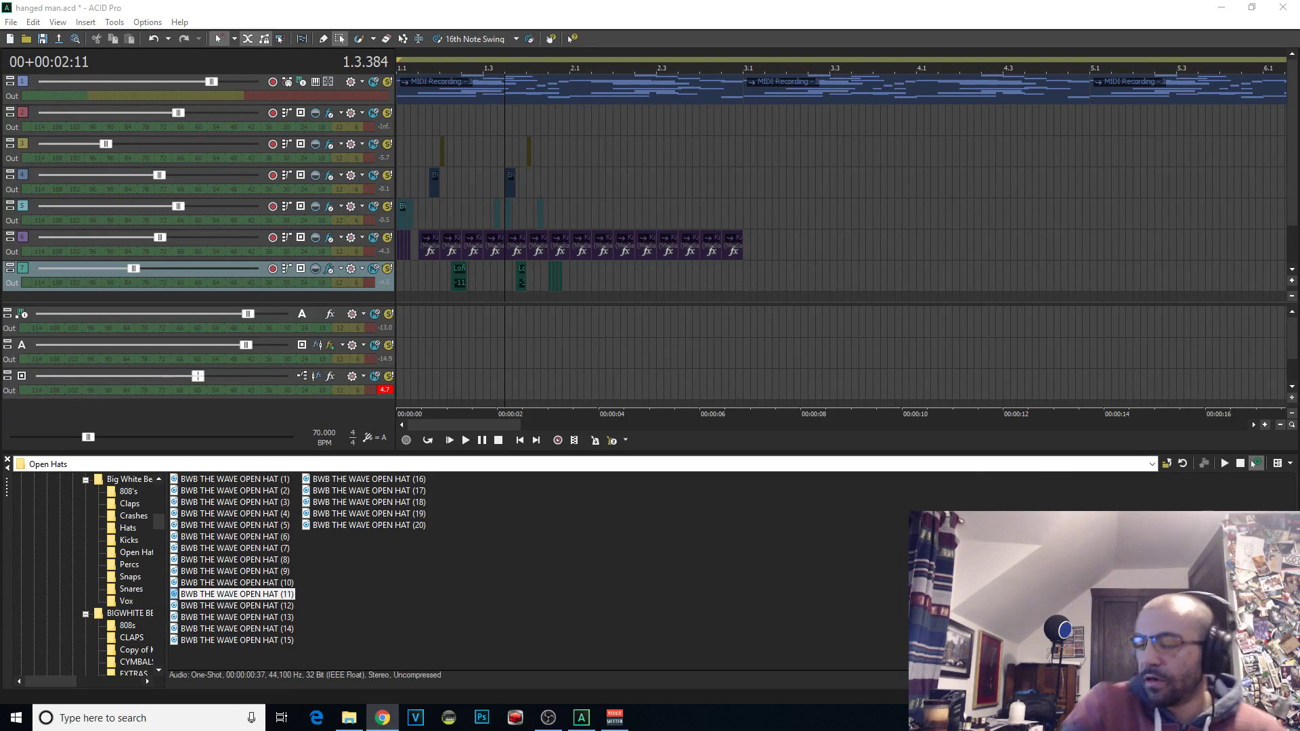
Set the grid spacing to Ruler Marks and return to the Draw tool
left_click_drag(237, 594, 448, 287)
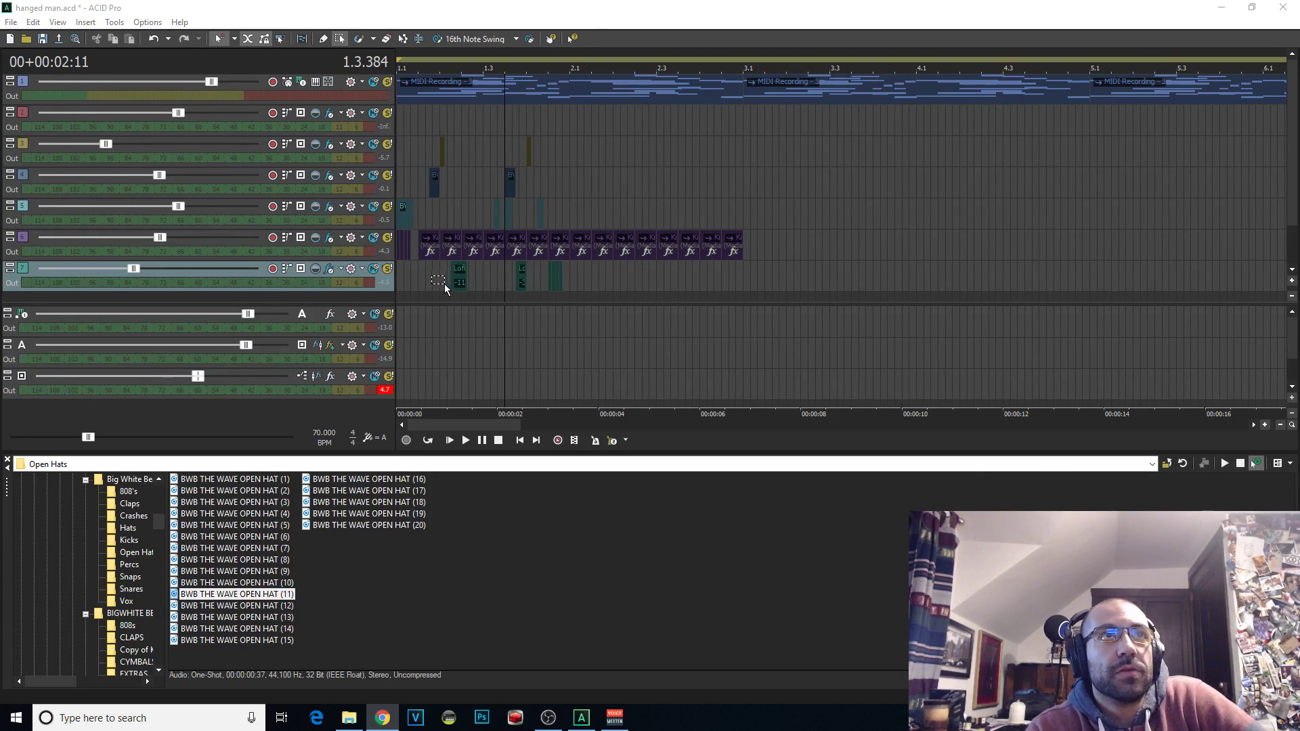
left_click(235, 40)
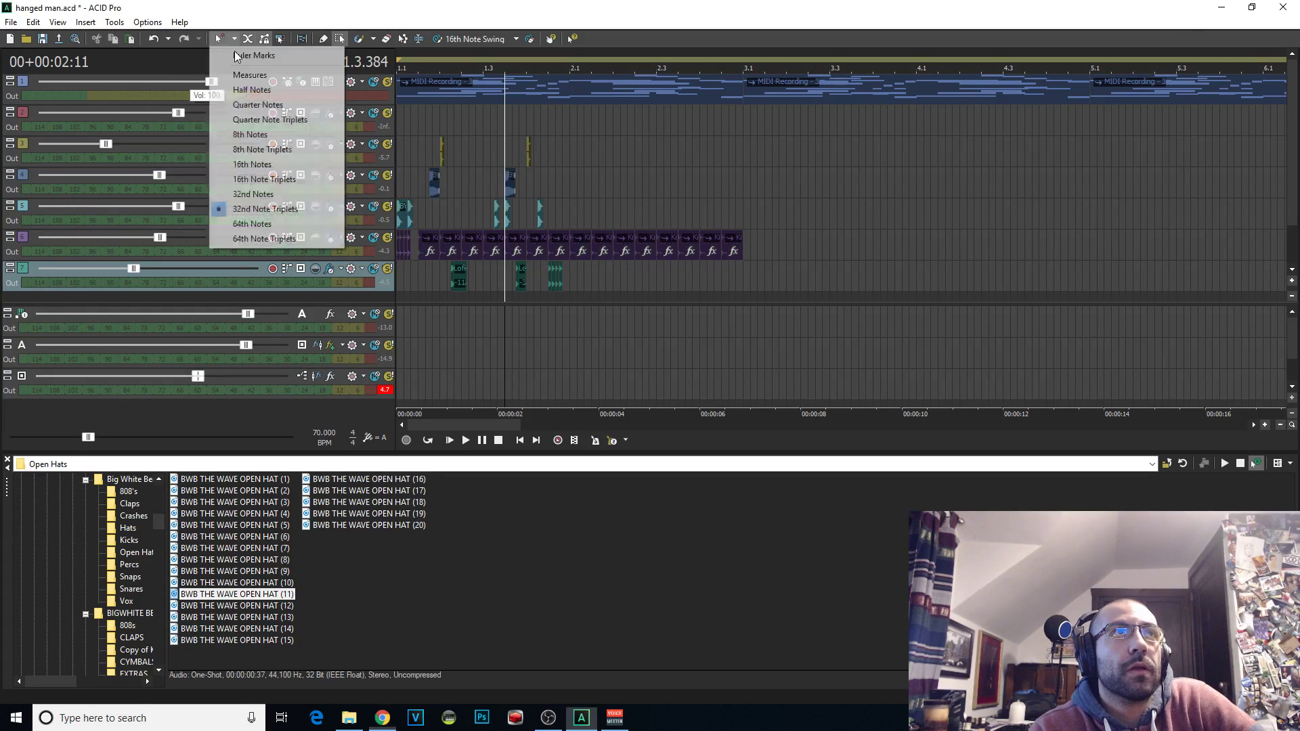
left_click(247, 56)
left_click(326, 38)
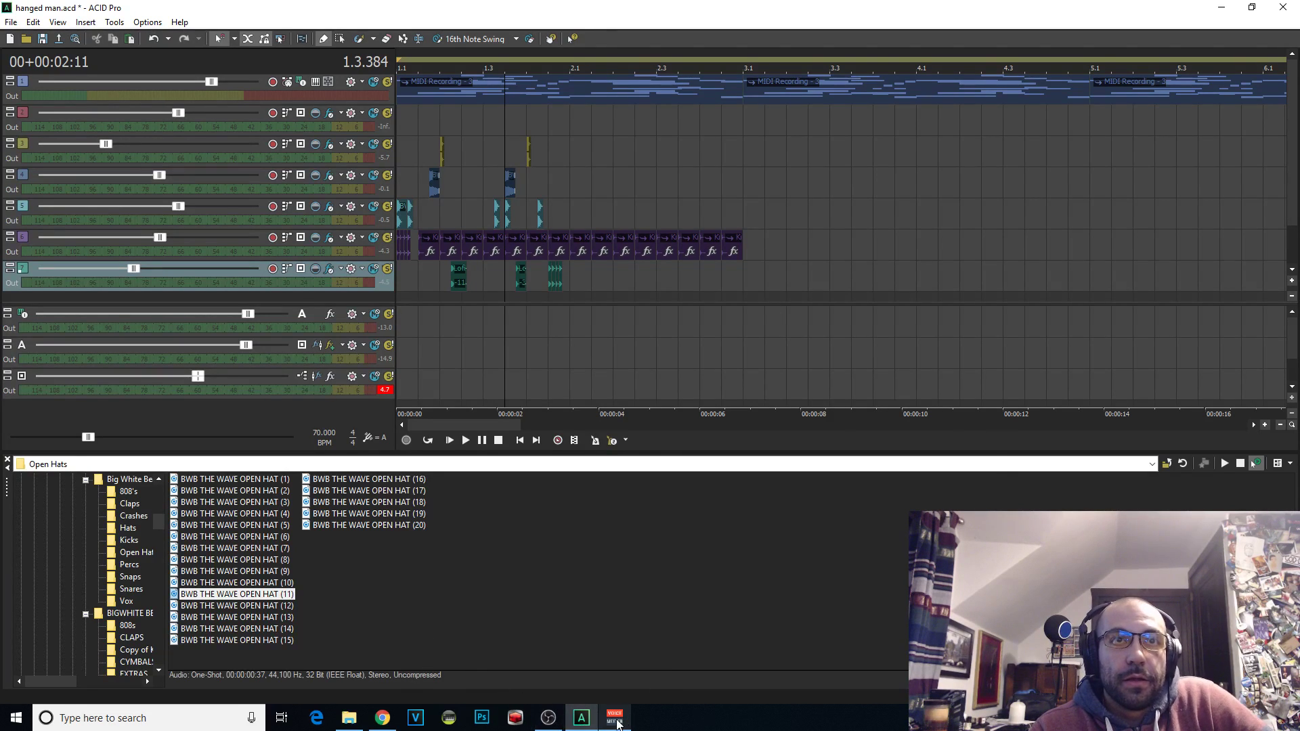
left_click(614, 717)
left_click(614, 717)
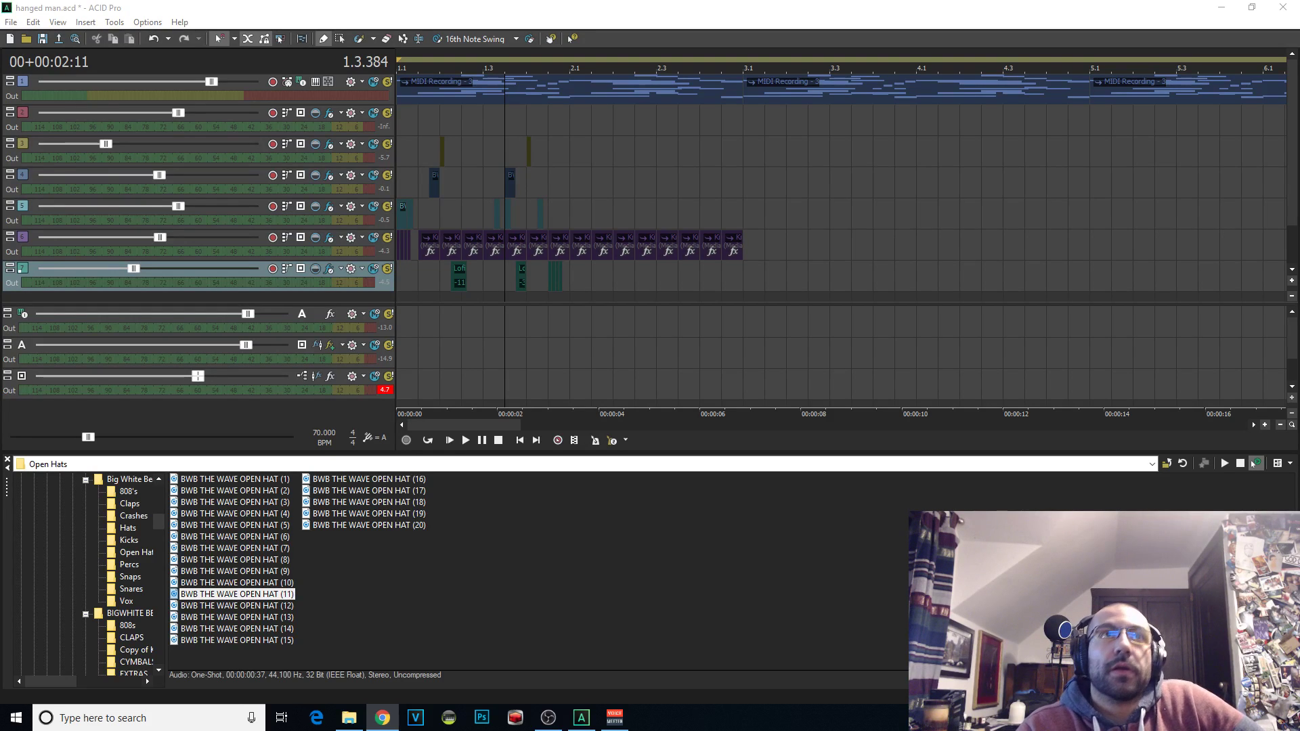
left_click(406, 277)
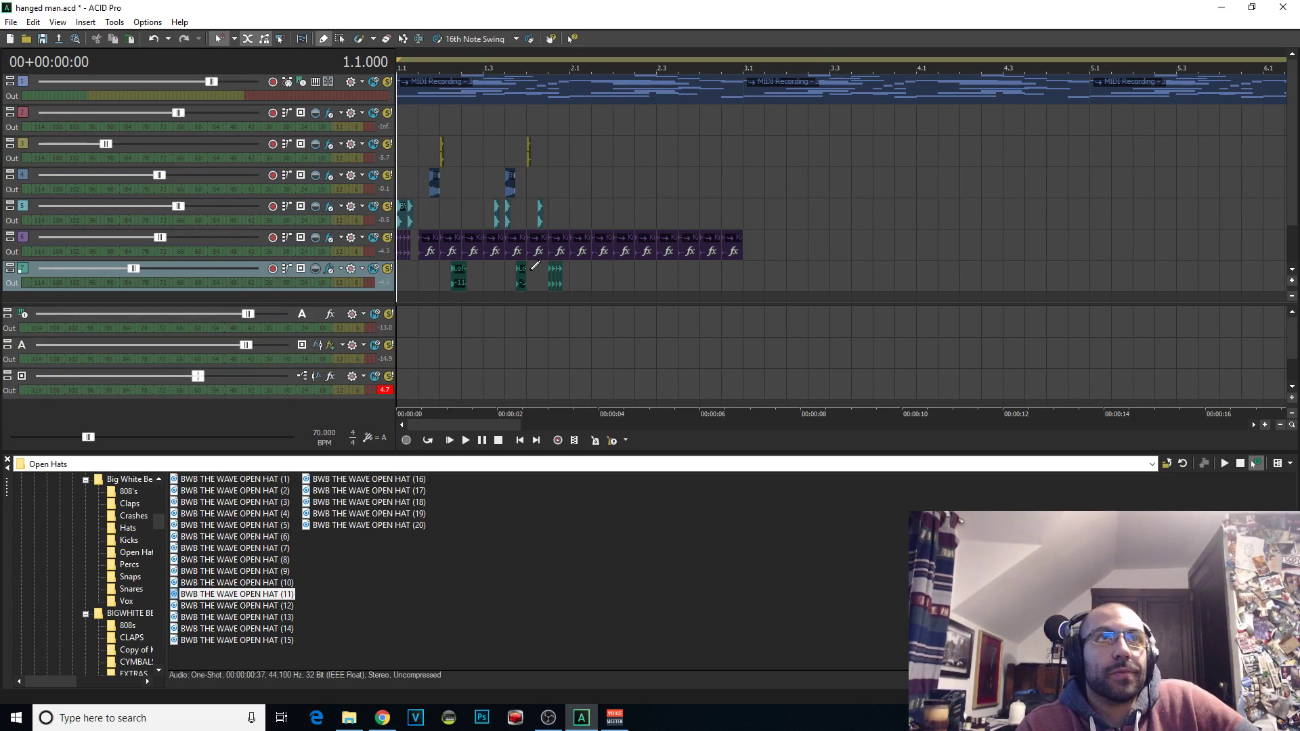
scroll(644, 231, "up", 3)
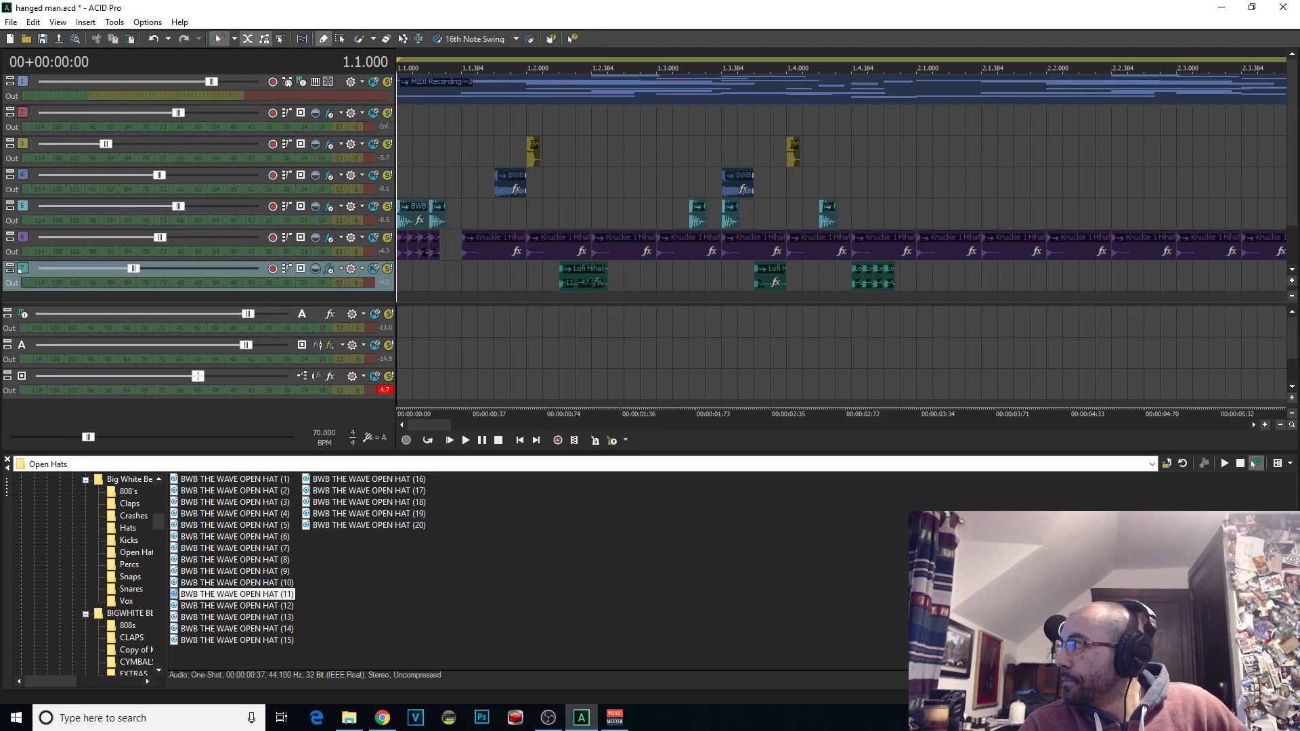
key("alt+Tab")
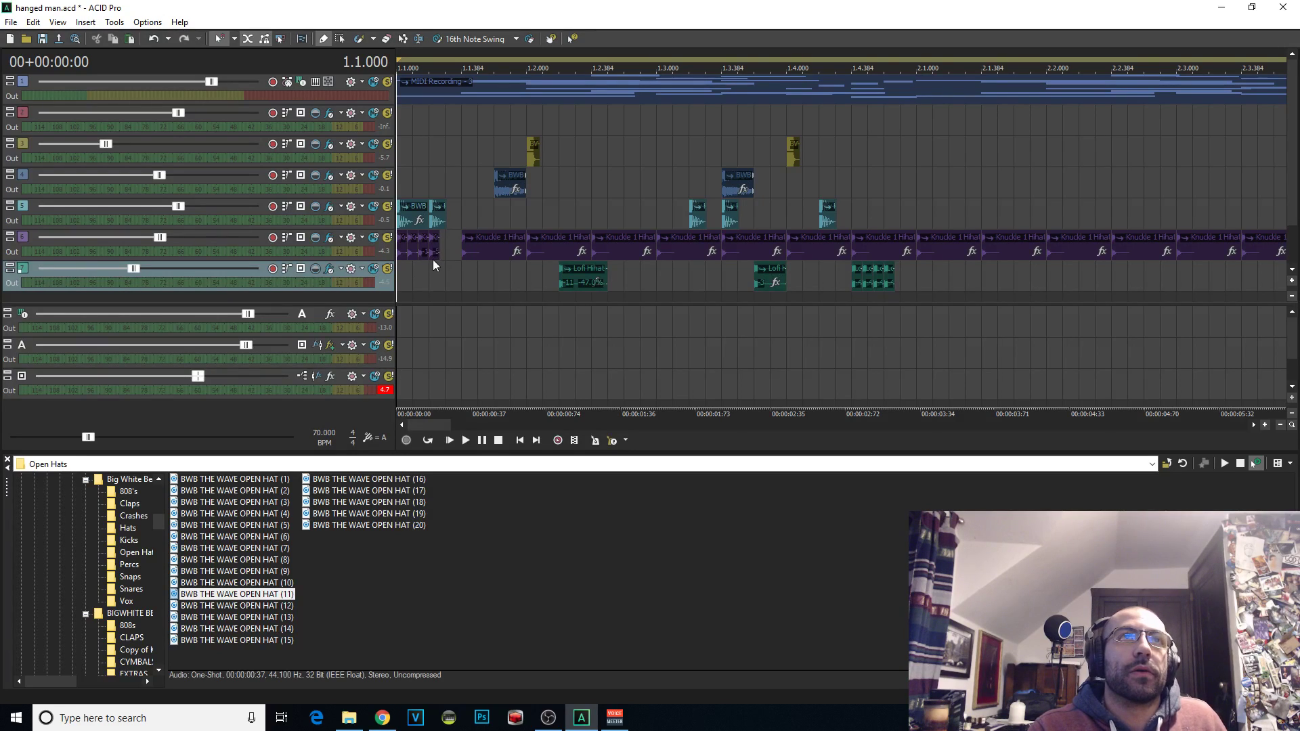
scroll(478, 268, "up", 1)
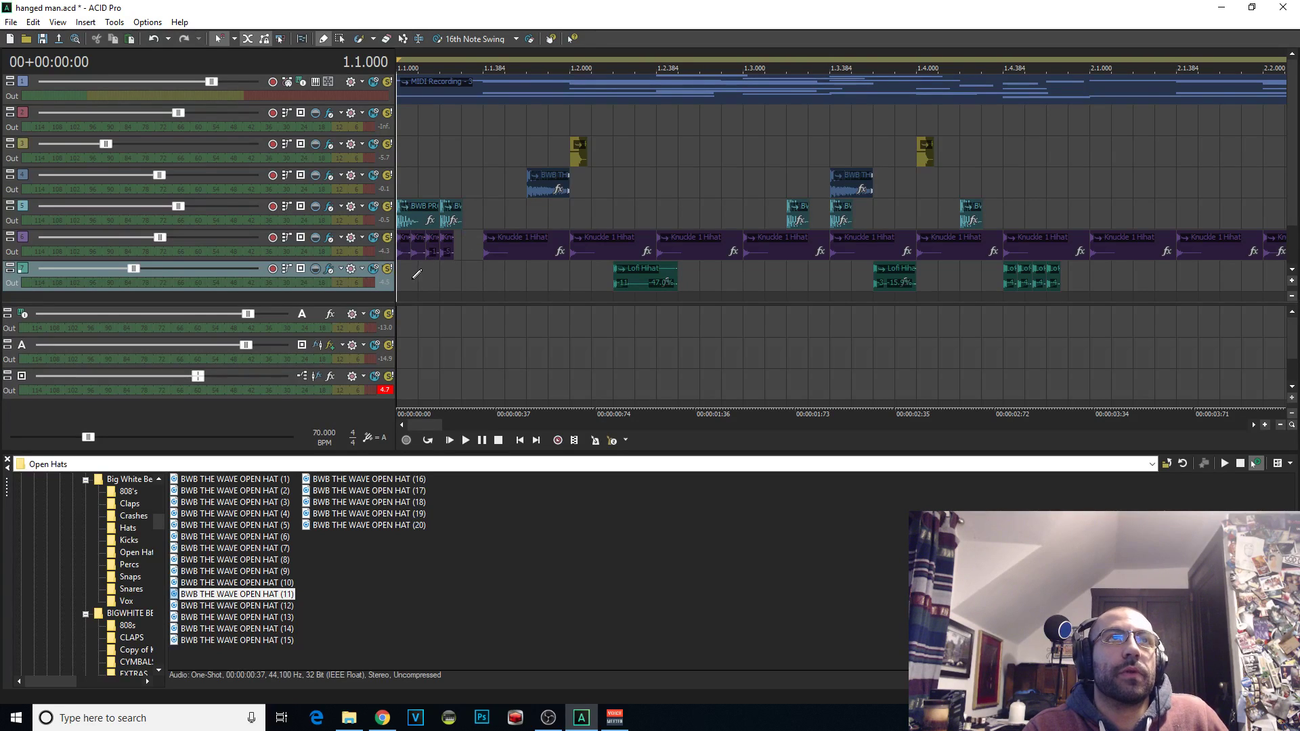
scroll(391, 283, "down", 4)
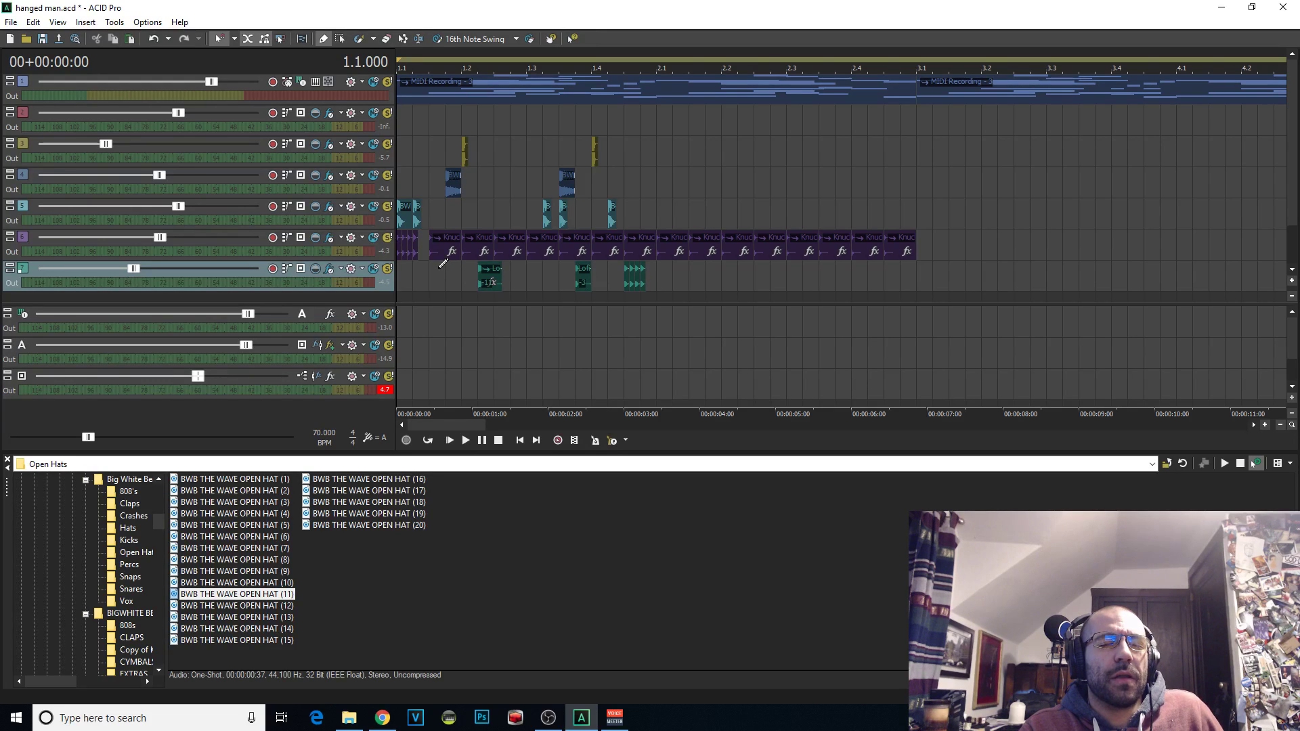
scroll(440, 266, "up", 1)
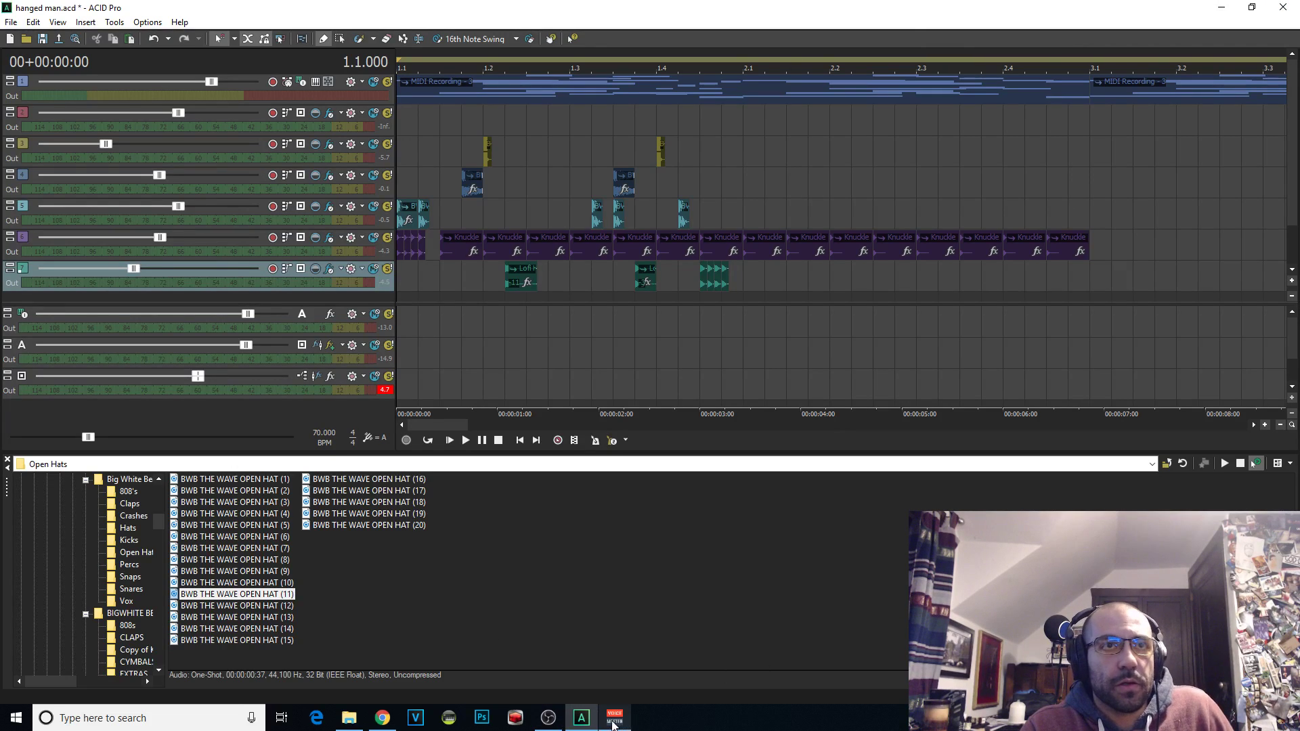
Switch to OBS and to Chrome to check on the running live stream
mouse_move(562, 725)
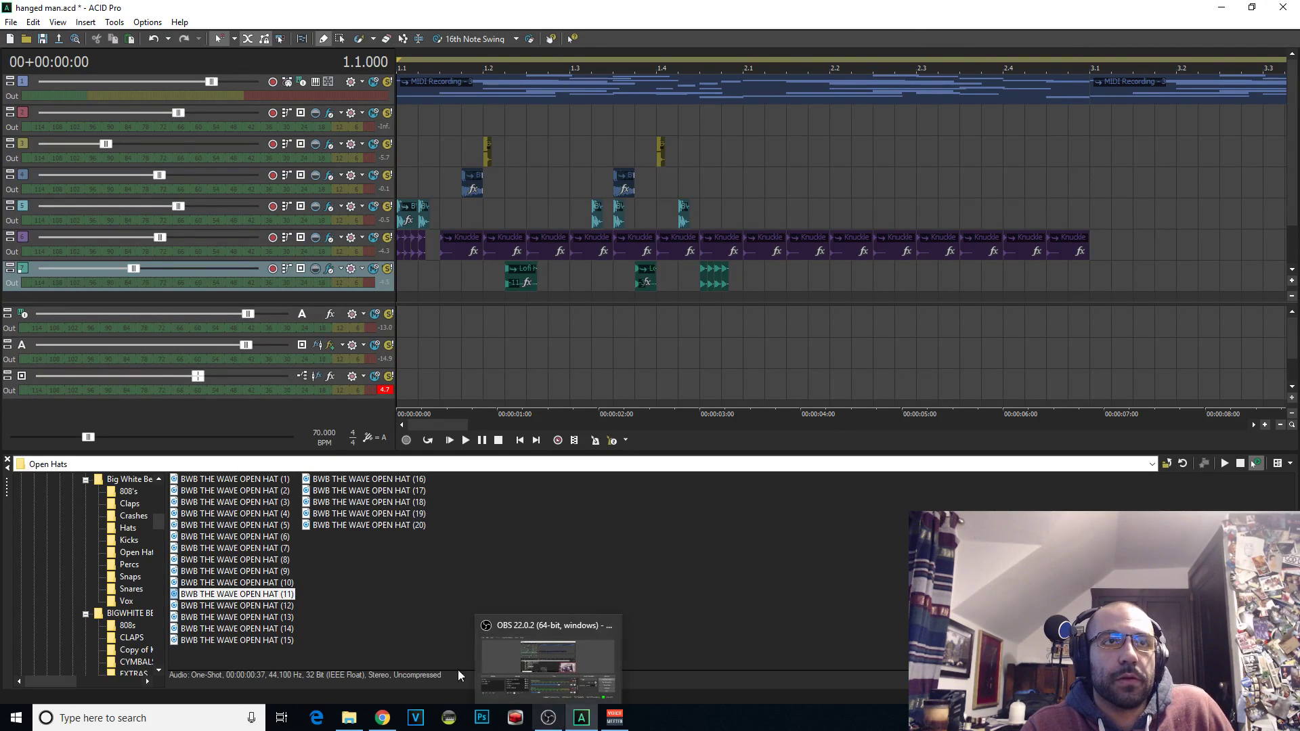
left_click(624, 719)
left_click(616, 719)
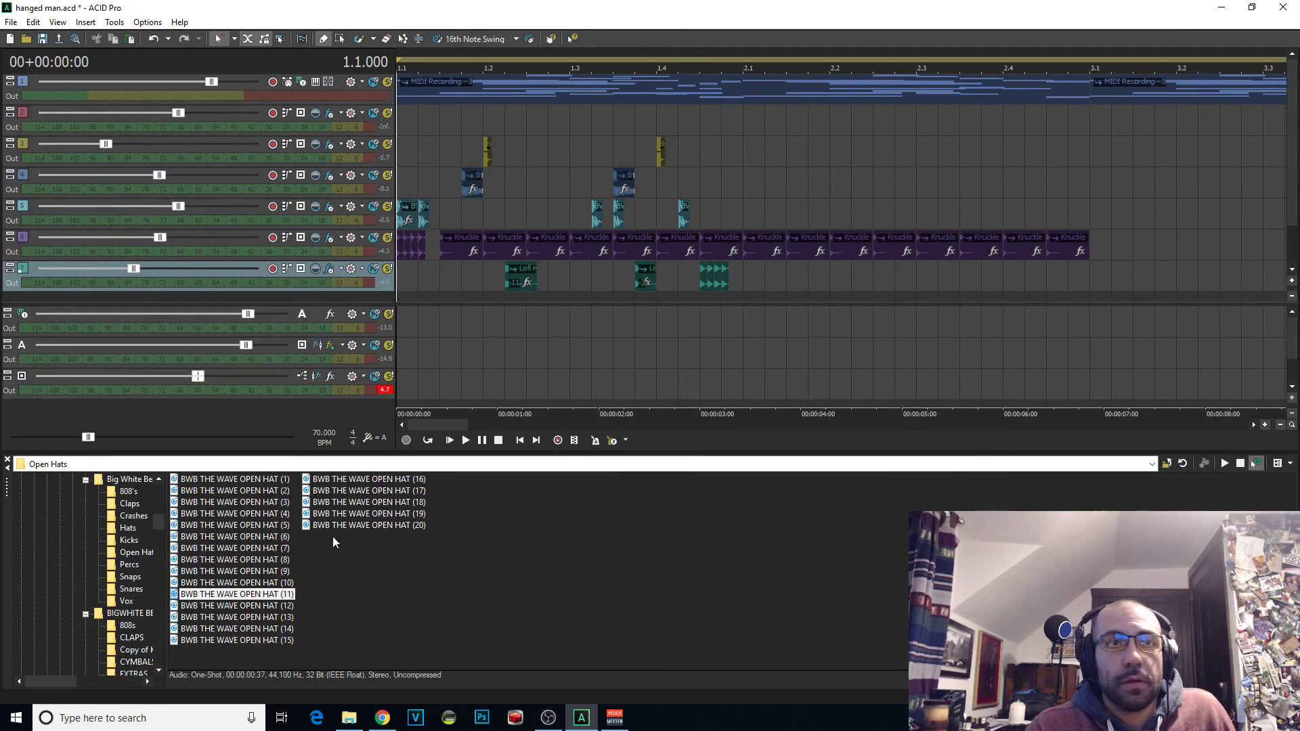
key("alt+Tab")
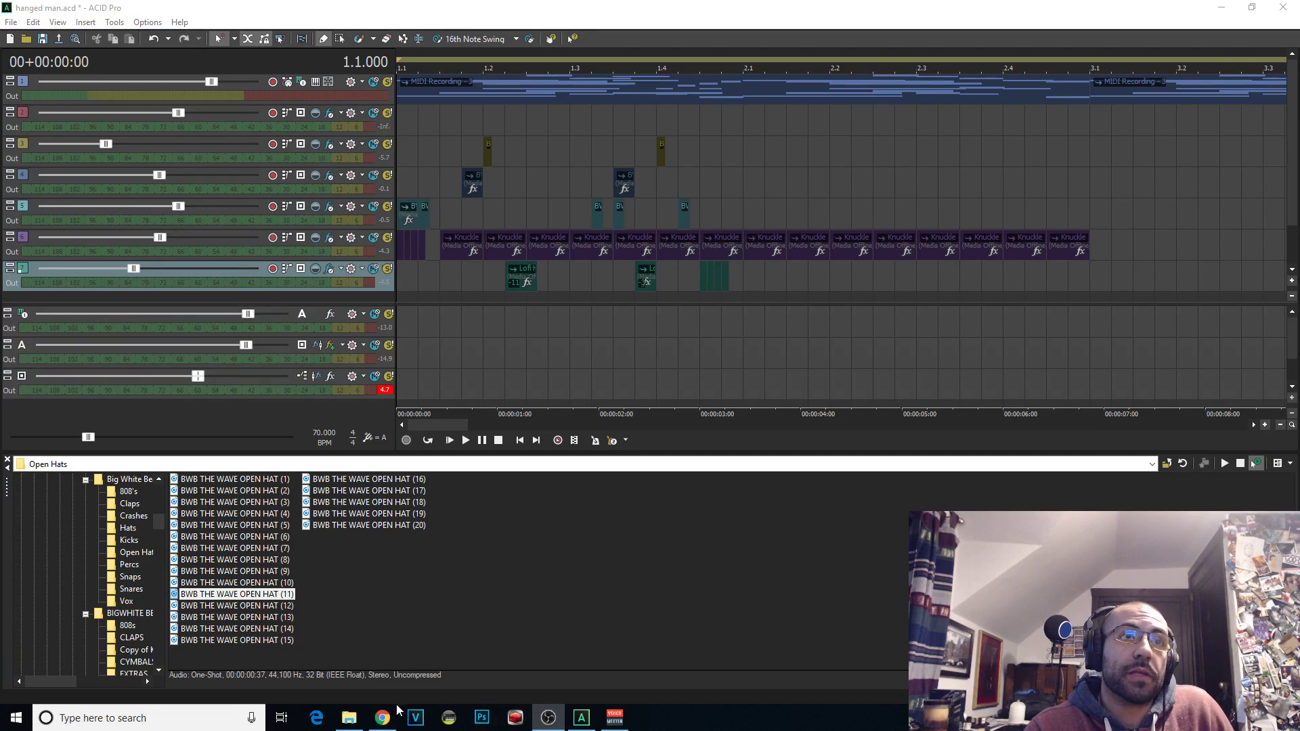
left_click(395, 715)
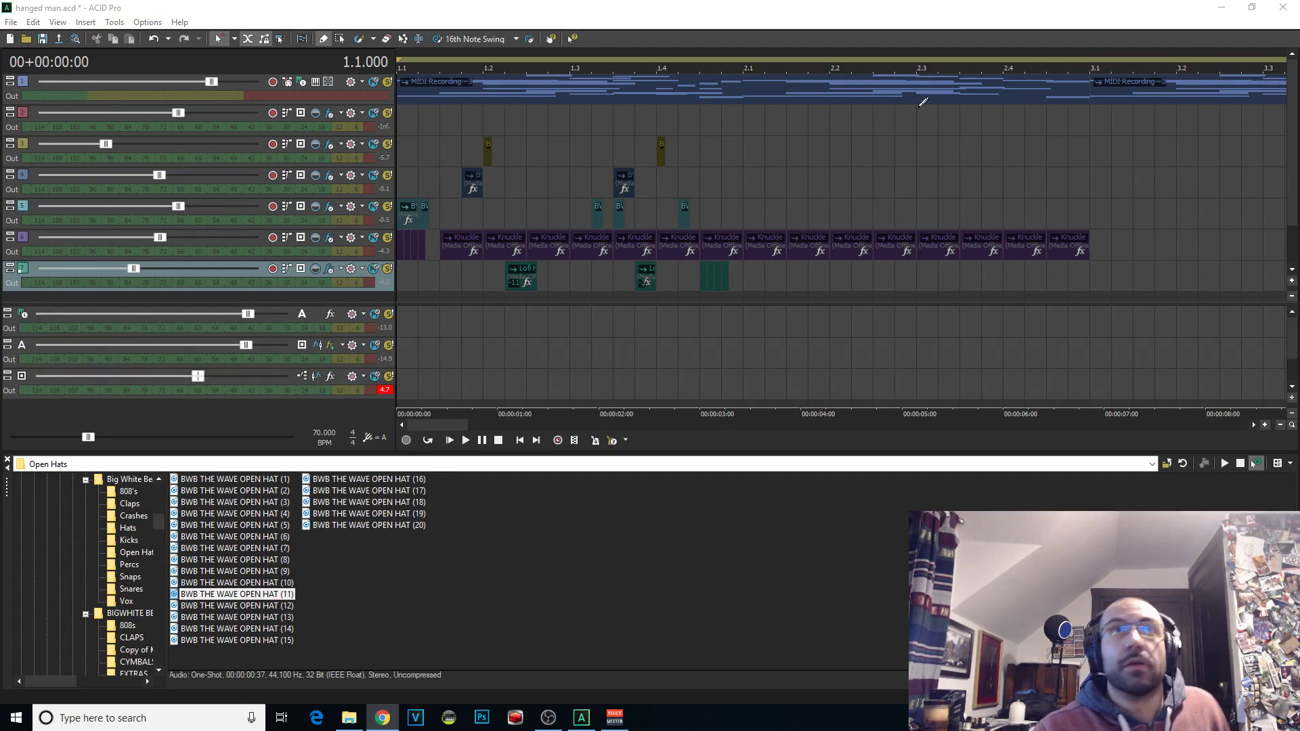
Play the project from the beginning to review the current drum pattern against the MIDI recording
left_click(402, 180)
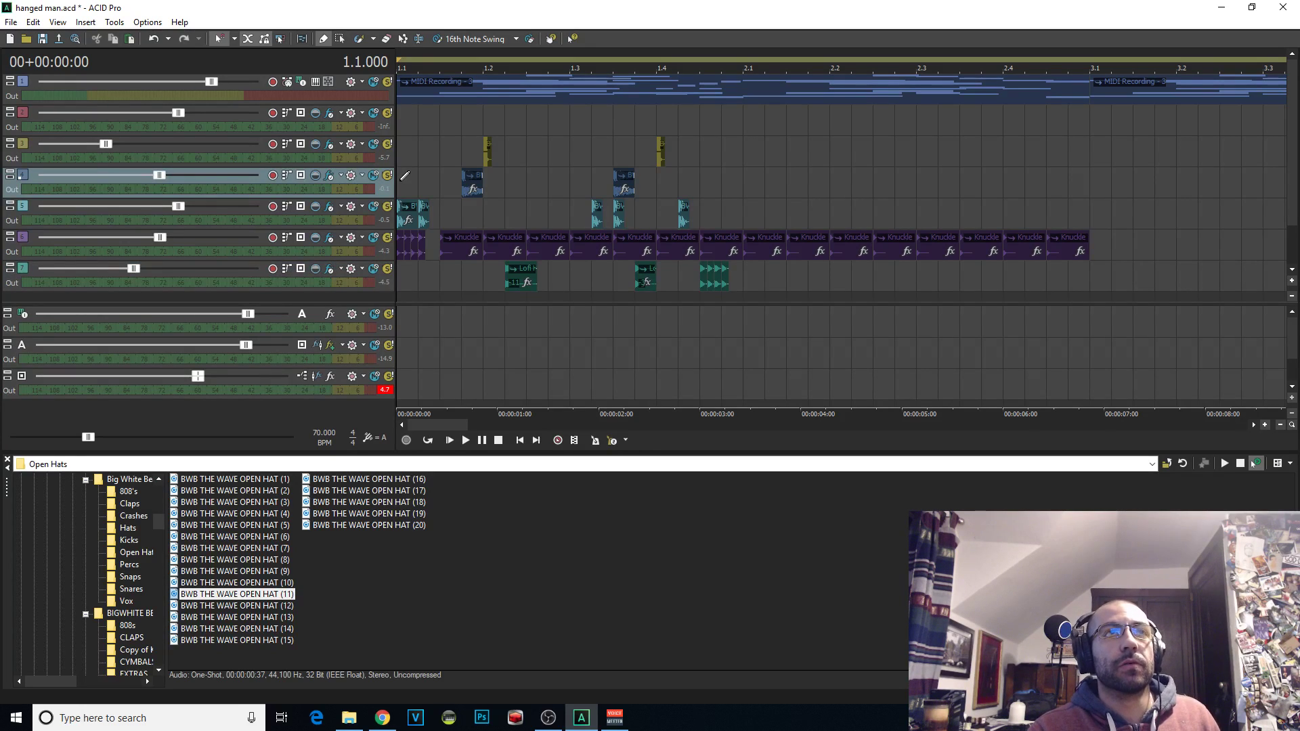
scroll(403, 179, "up", 2)
scroll(541, 210, "up", 2)
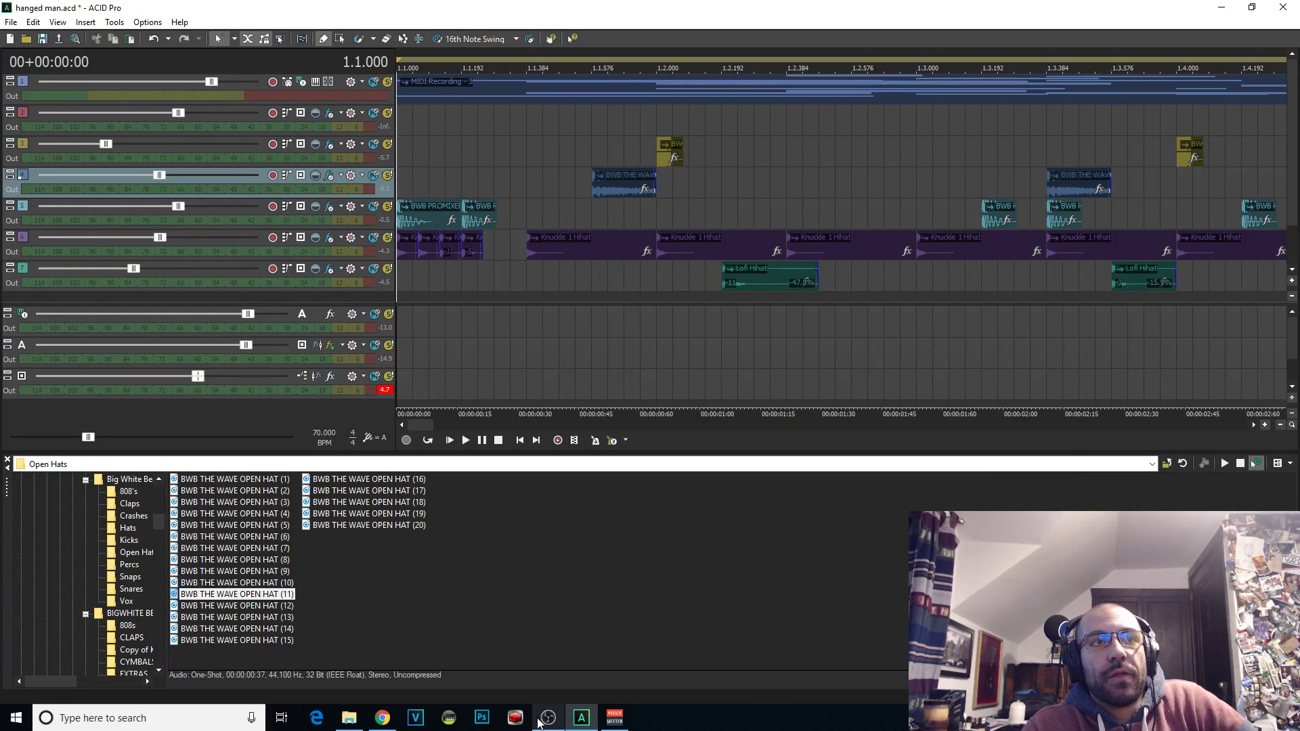
scroll(486, 257, "down", 4)
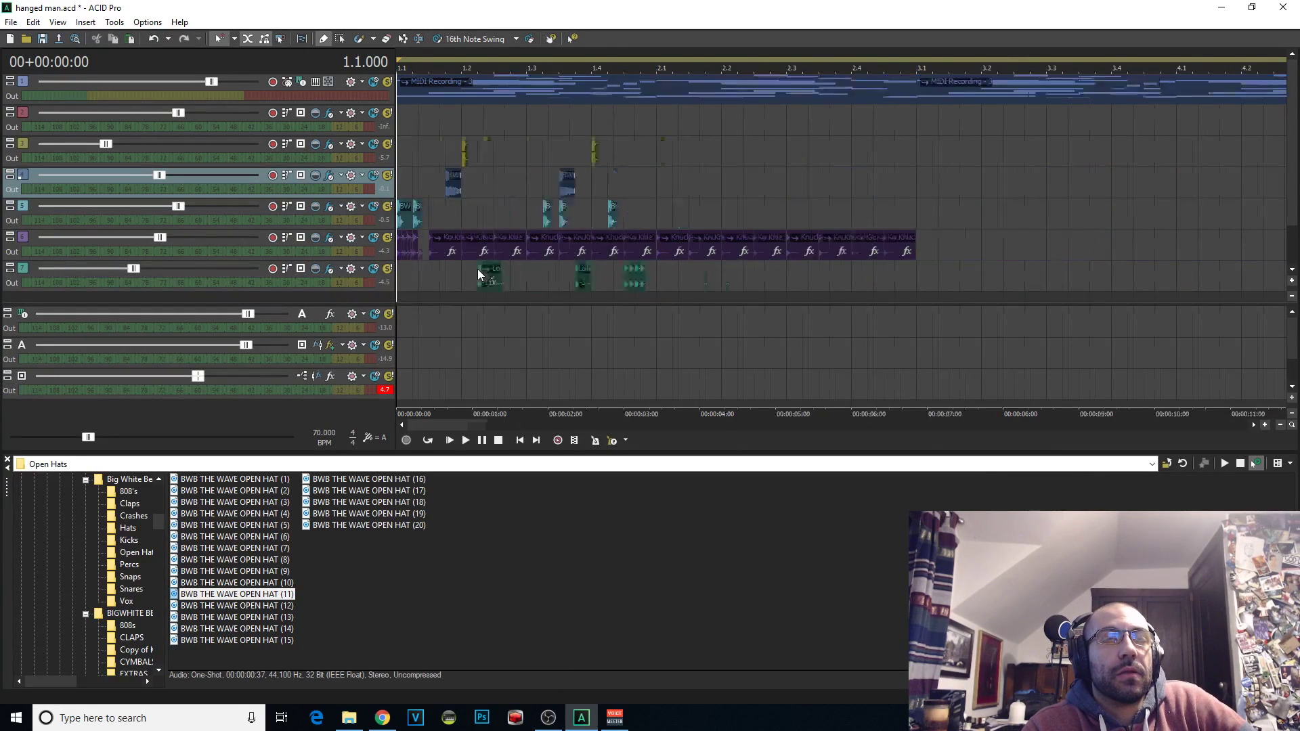
left_click(409, 277)
key("Up")
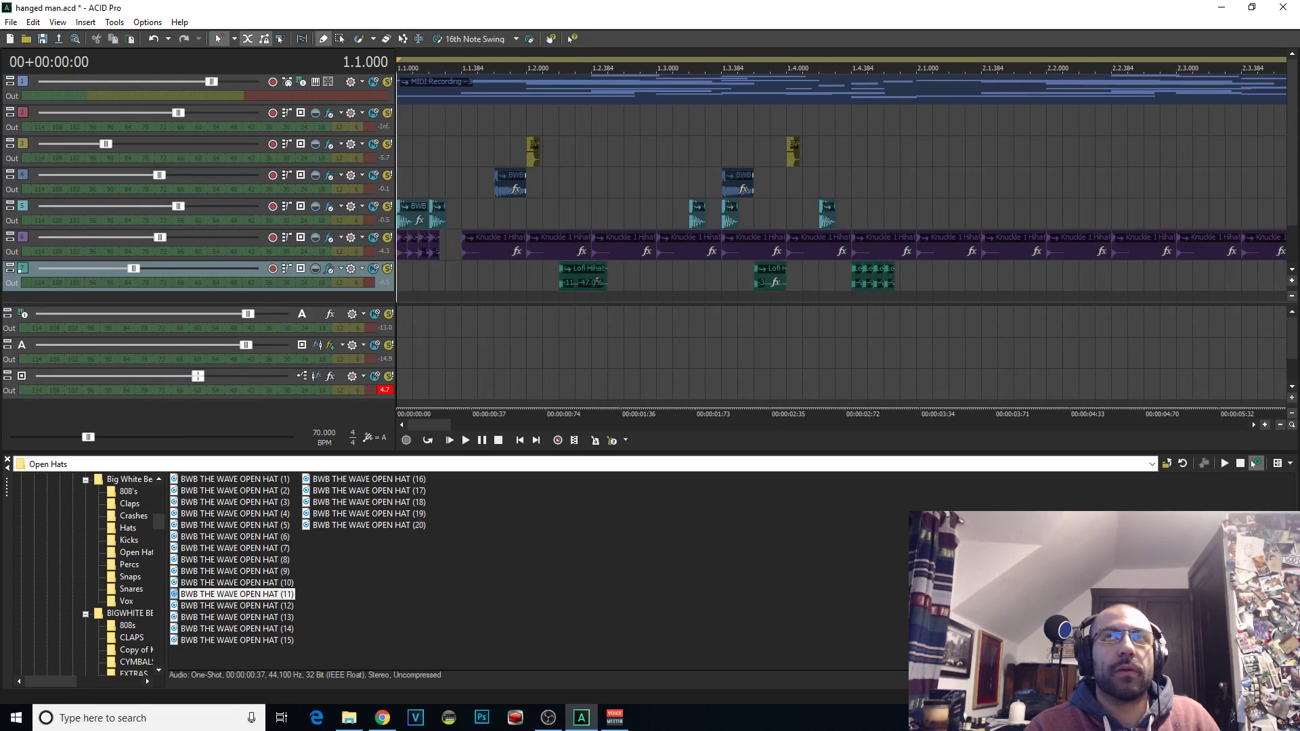
key("space")
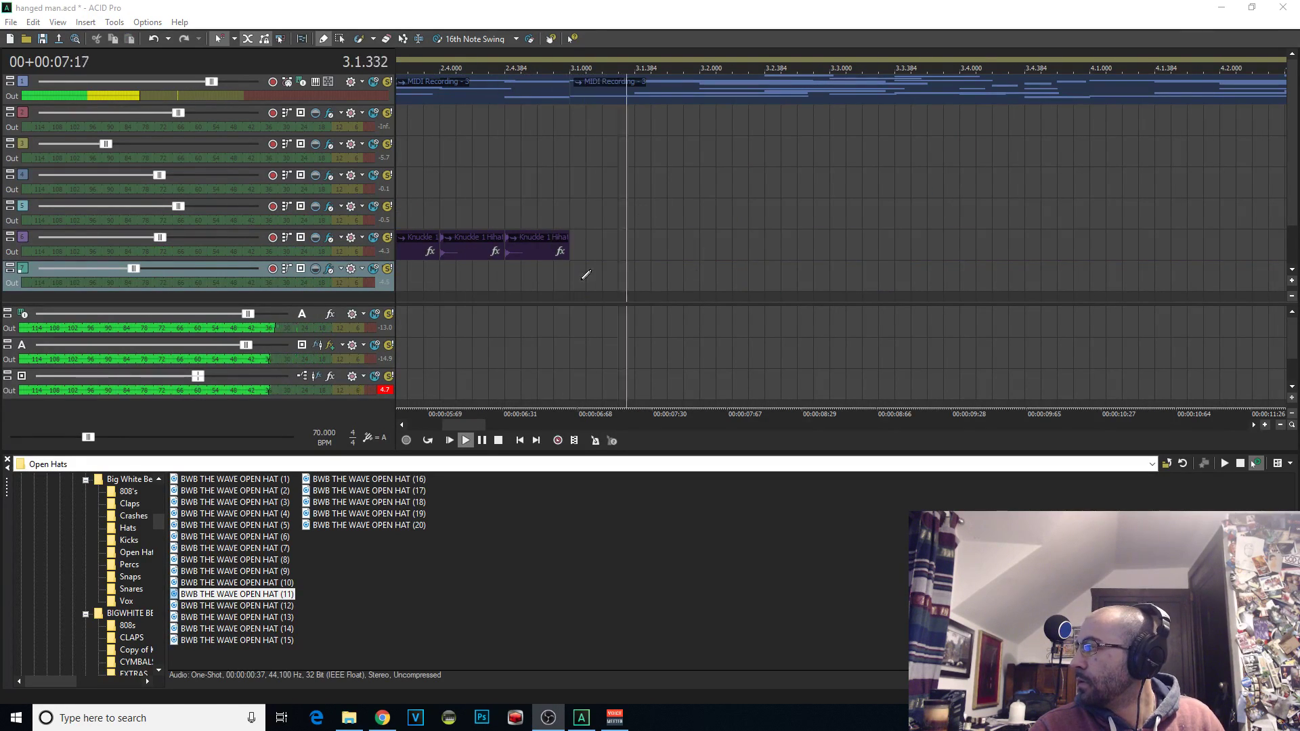
key("ctrl+Home")
key("space")
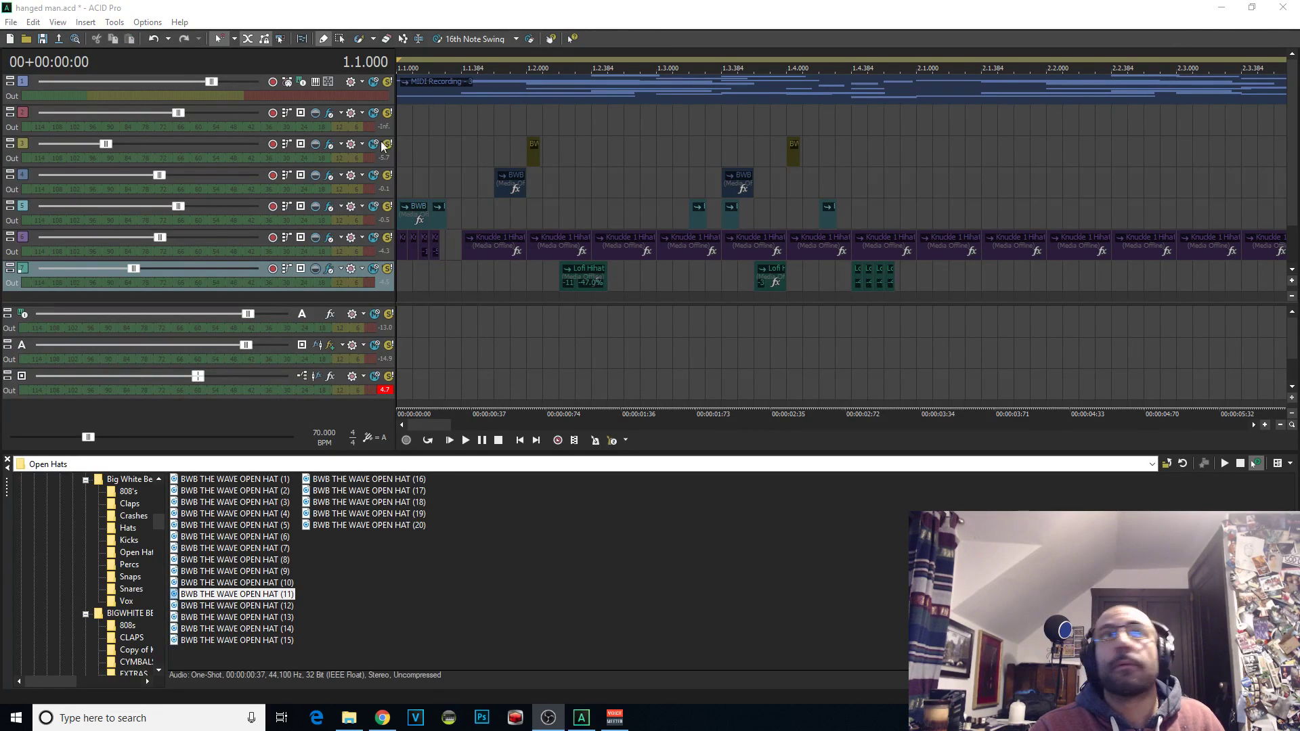
Replay the beat from the beginning and delete the unused red drum track below the MIDI track
left_click(417, 183)
key("space")
scroll(437, 185, "down", 6)
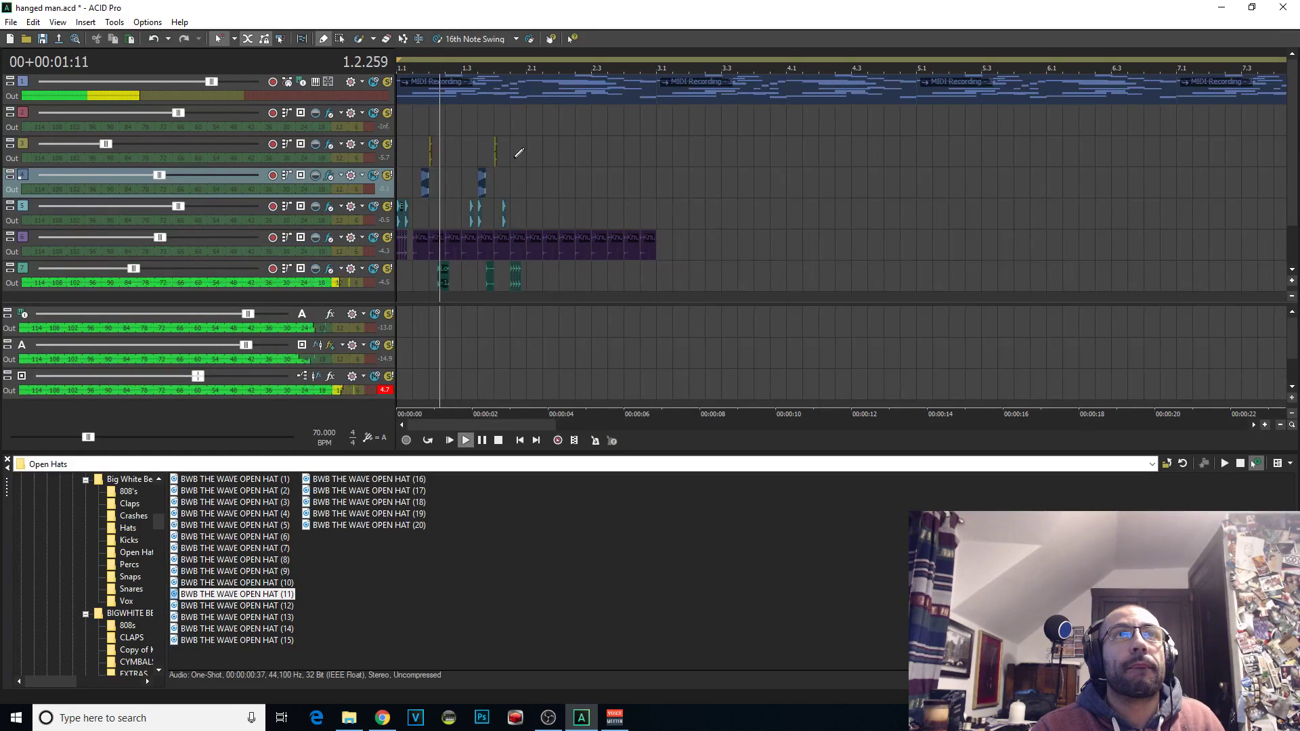
left_click(149, 120)
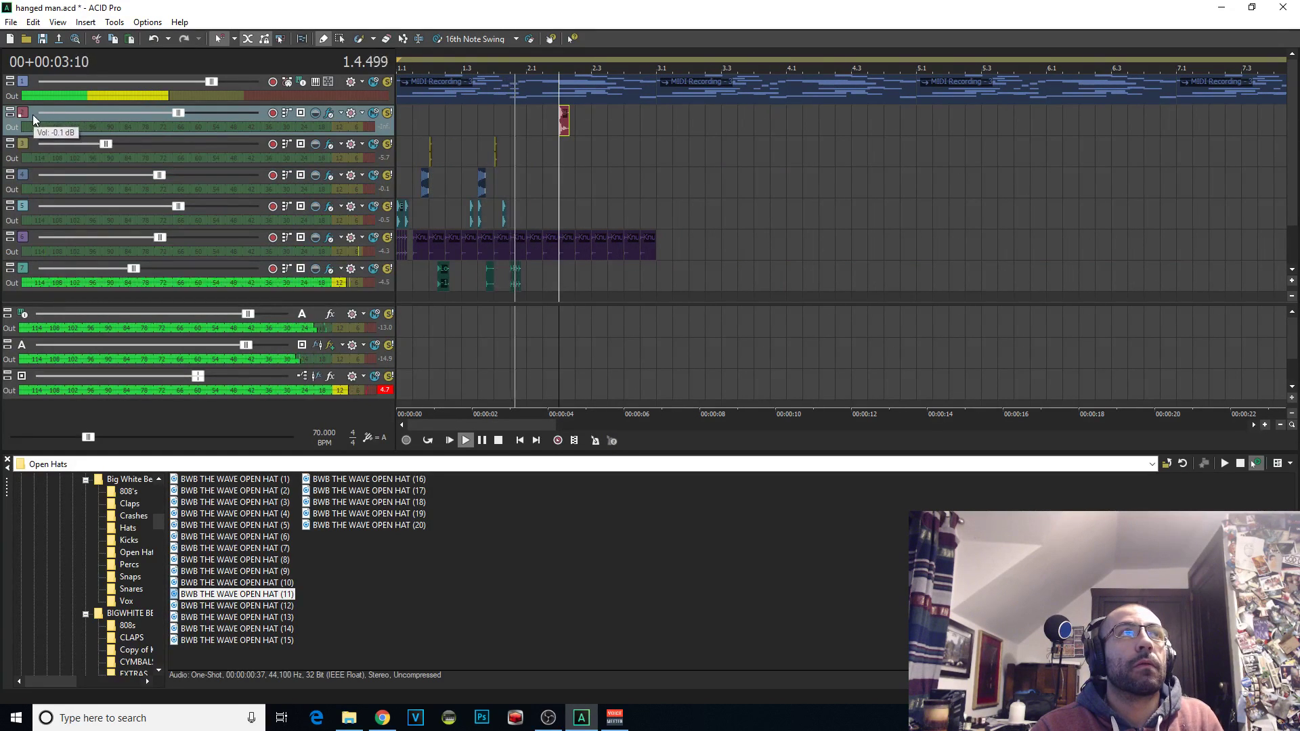
key("Delete")
Add two kick hits in the first beat of measure 2, at 2.1.192 and 2.1.384, and play them back
left_click(542, 177)
scroll(542, 177, "up", 3)
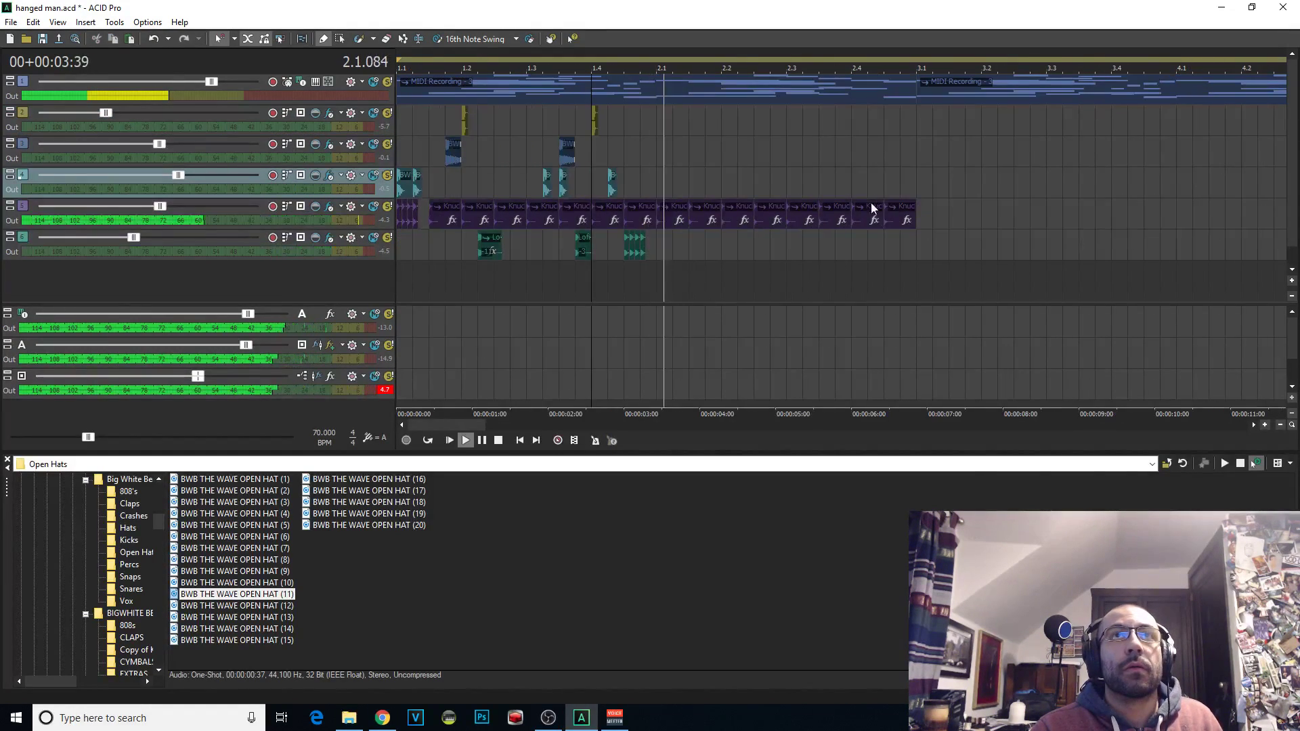
scroll(689, 191, "up", 3)
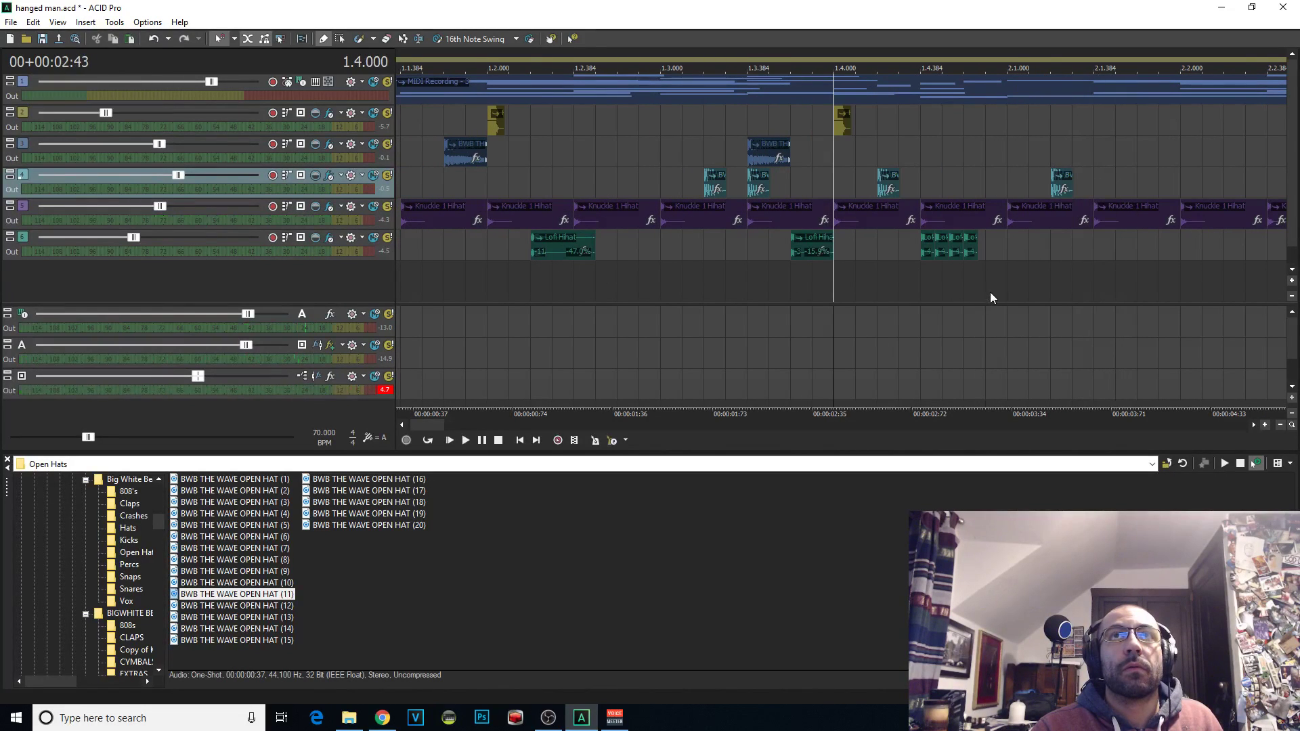
scroll(950, 231, "up", 2)
scroll(872, 214, "down", 2)
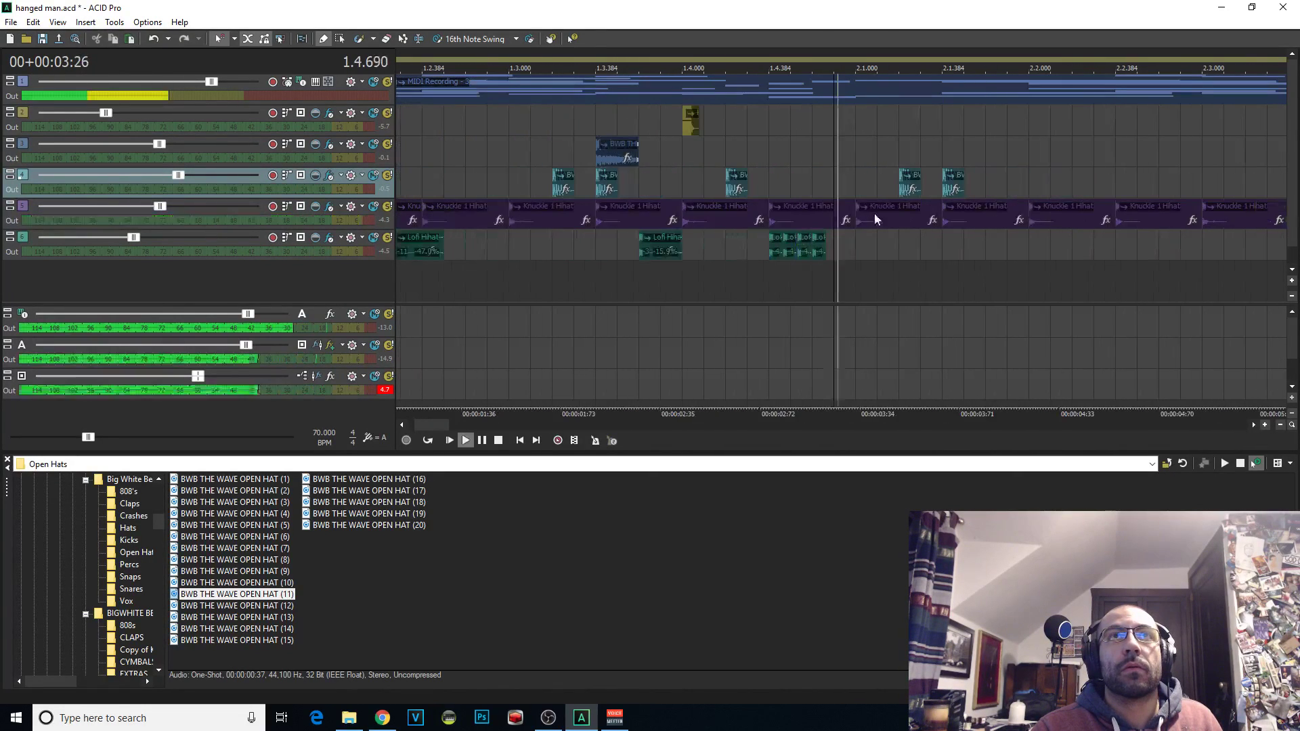
scroll(938, 158, "down", 4)
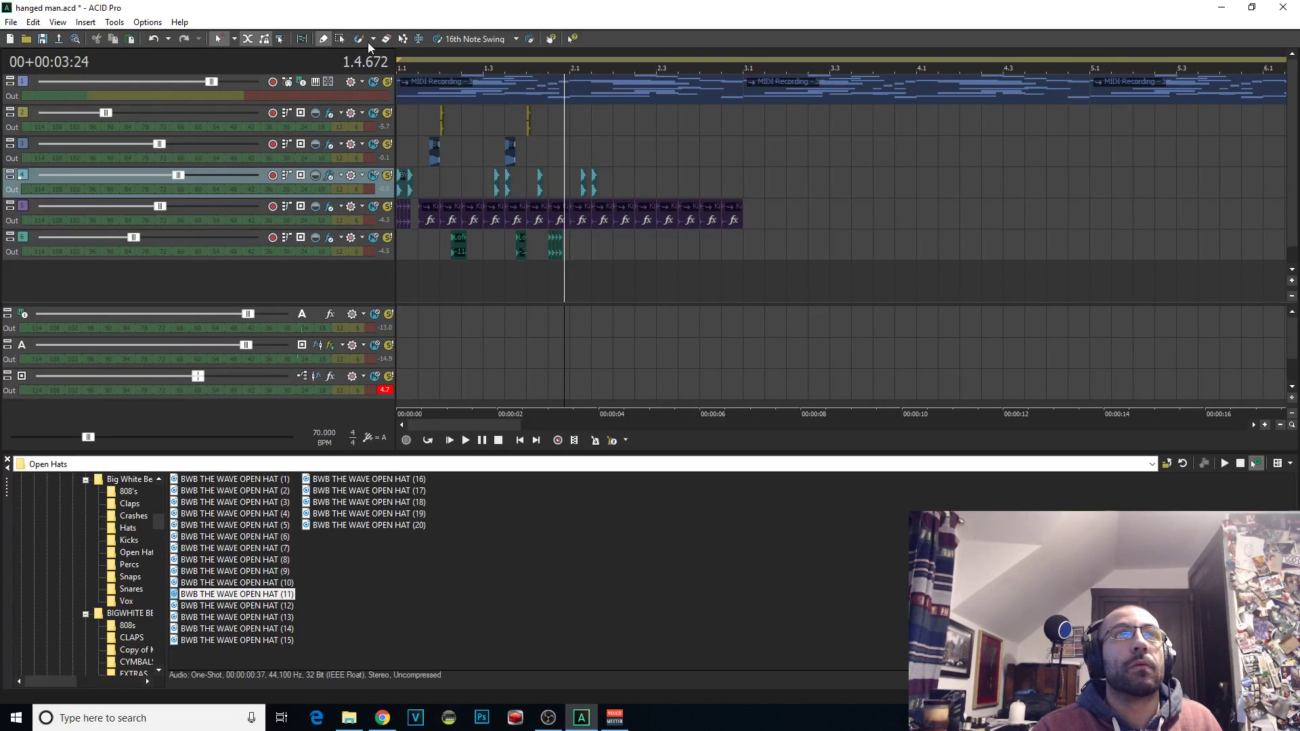
Draw a Lofi Hihat event at 2.1.576, just before beat 2.2
scroll(823, 298, "up", 4)
left_click(995, 247)
left_click(977, 252)
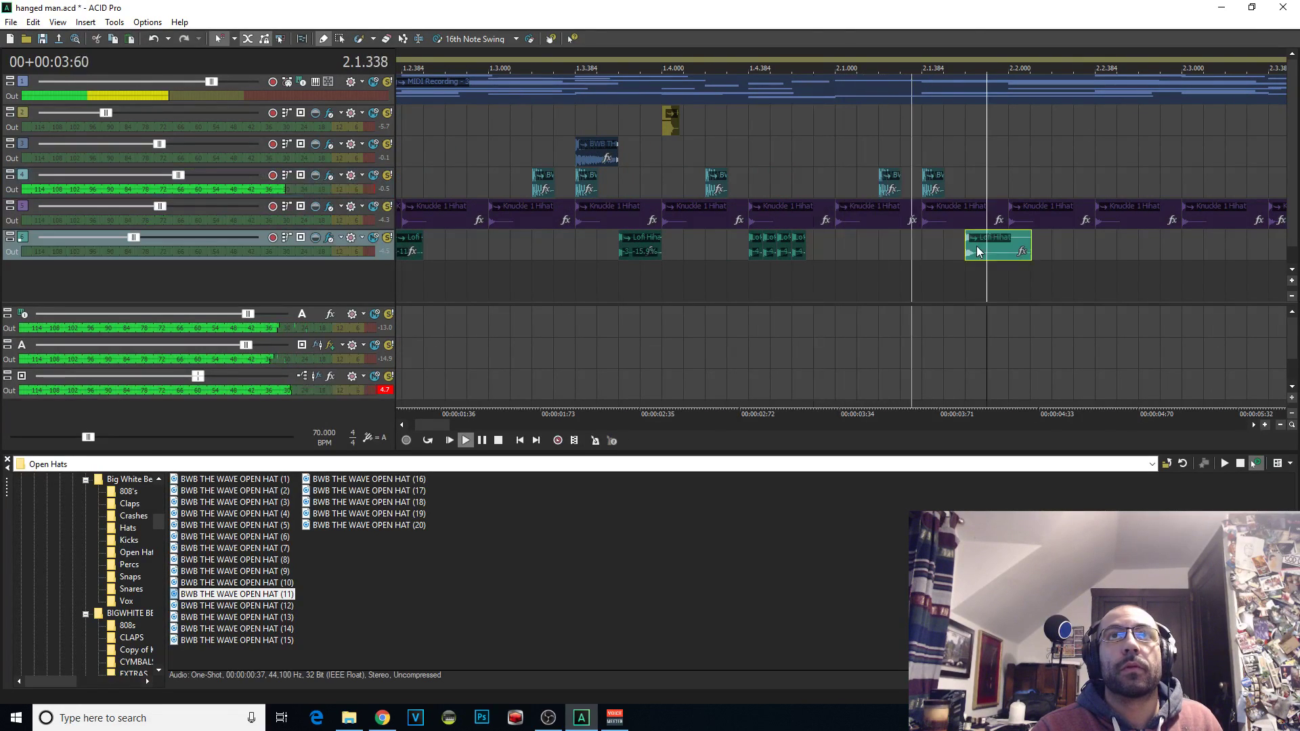
scroll(977, 252, "up", 3)
scroll(667, 285, "down", 3)
Add a snare hit on beat 2.2 and play the section around it
left_click(861, 126)
key("space")
key("space")
left_click(861, 126)
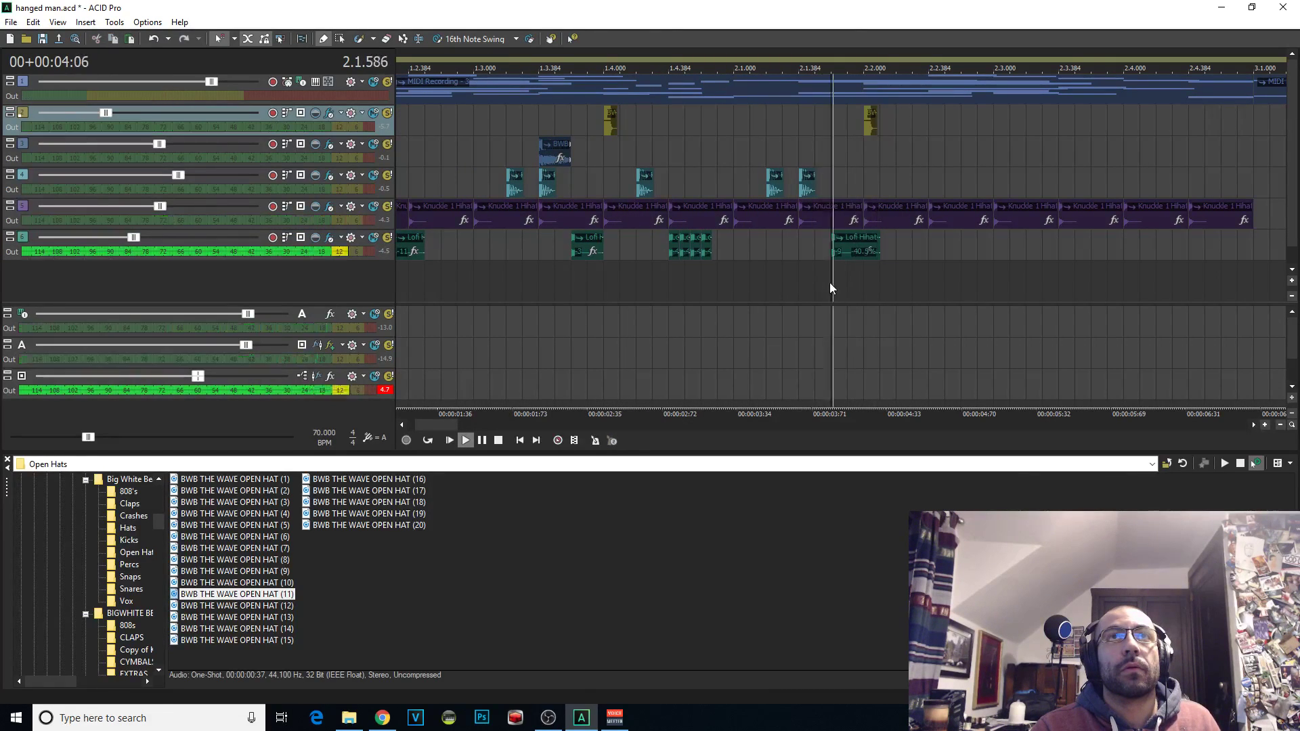
key("space")
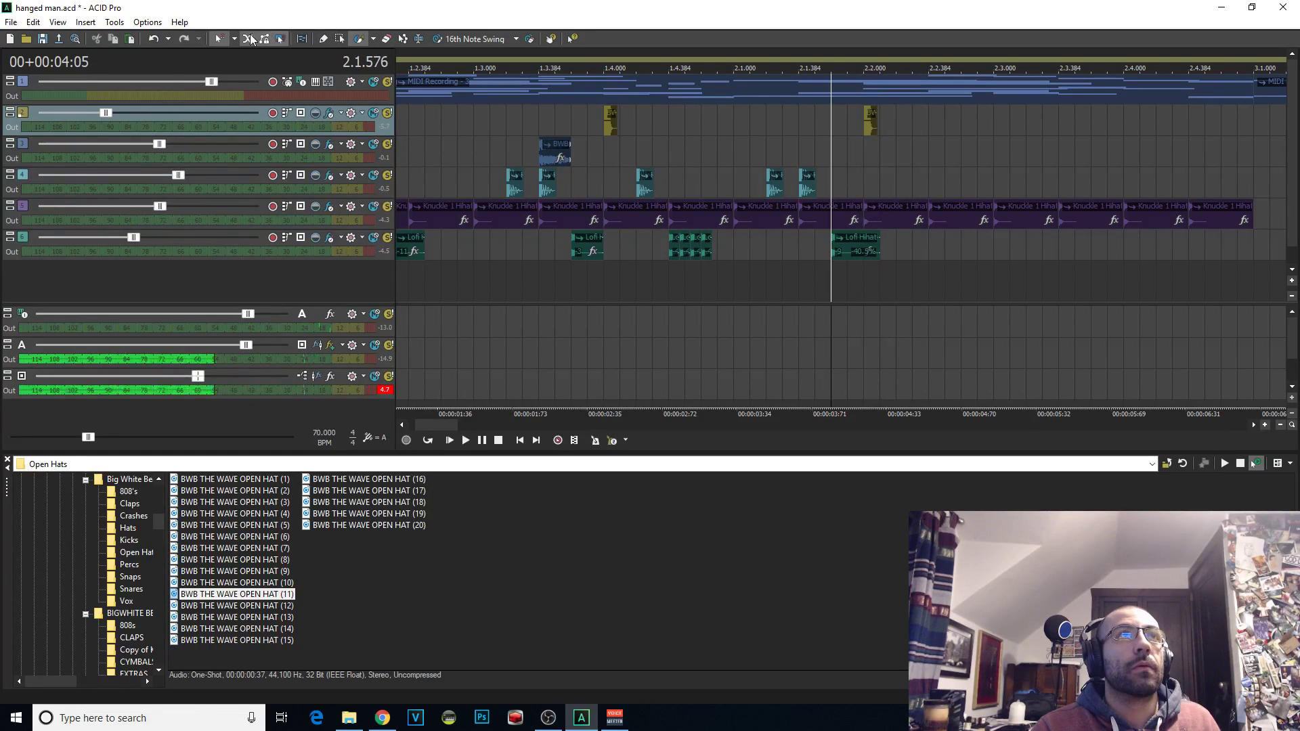
Change the grid spacing and paint a roll of three short Knuckle 1 Hihat hits between 2.2.192 and 2.2.384
left_click(235, 38)
left_click(271, 234)
scroll(979, 251, "up", 2)
key("space")
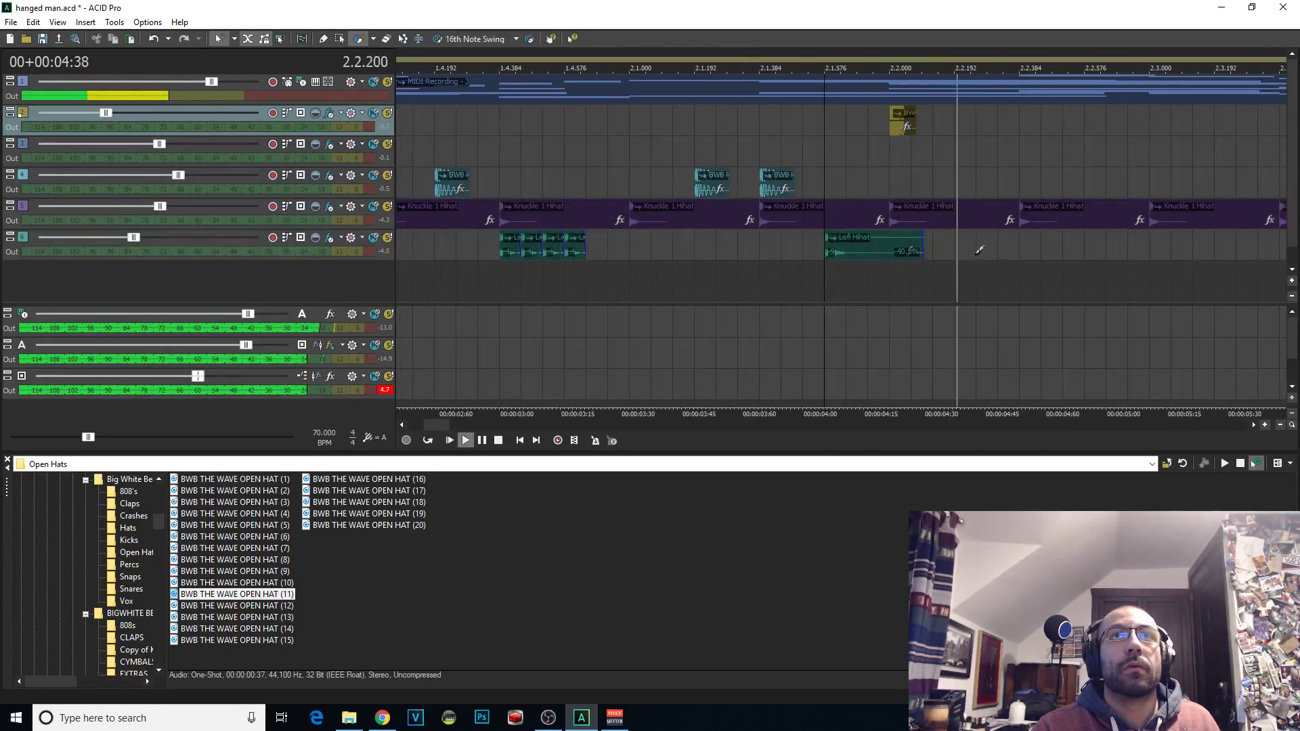
left_click_drag(956, 220, 1008, 220)
key("space")
key("space")
scroll(1007, 220, "down", 2)
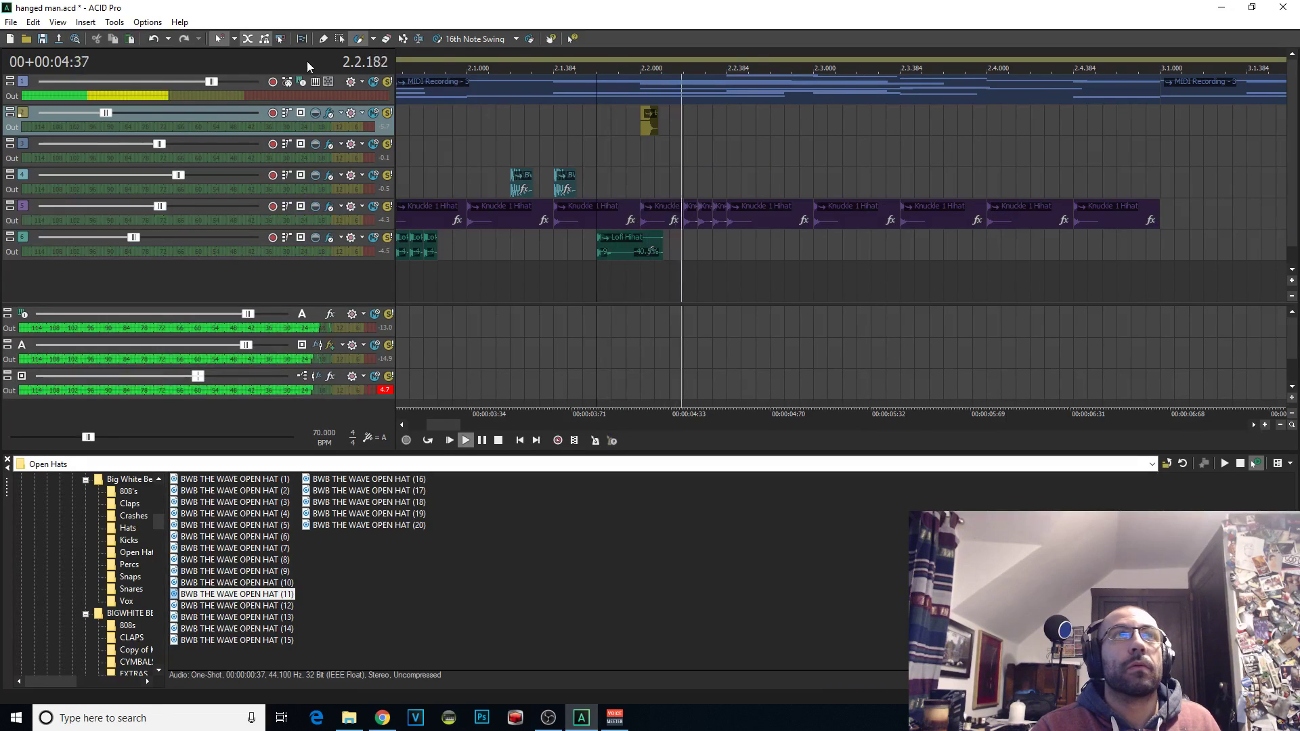
Paint shorter Knuckle 1 Hihat hits leading up to beat 2.3 and play them back
left_click_drag(777, 214, 823, 234)
key("space")
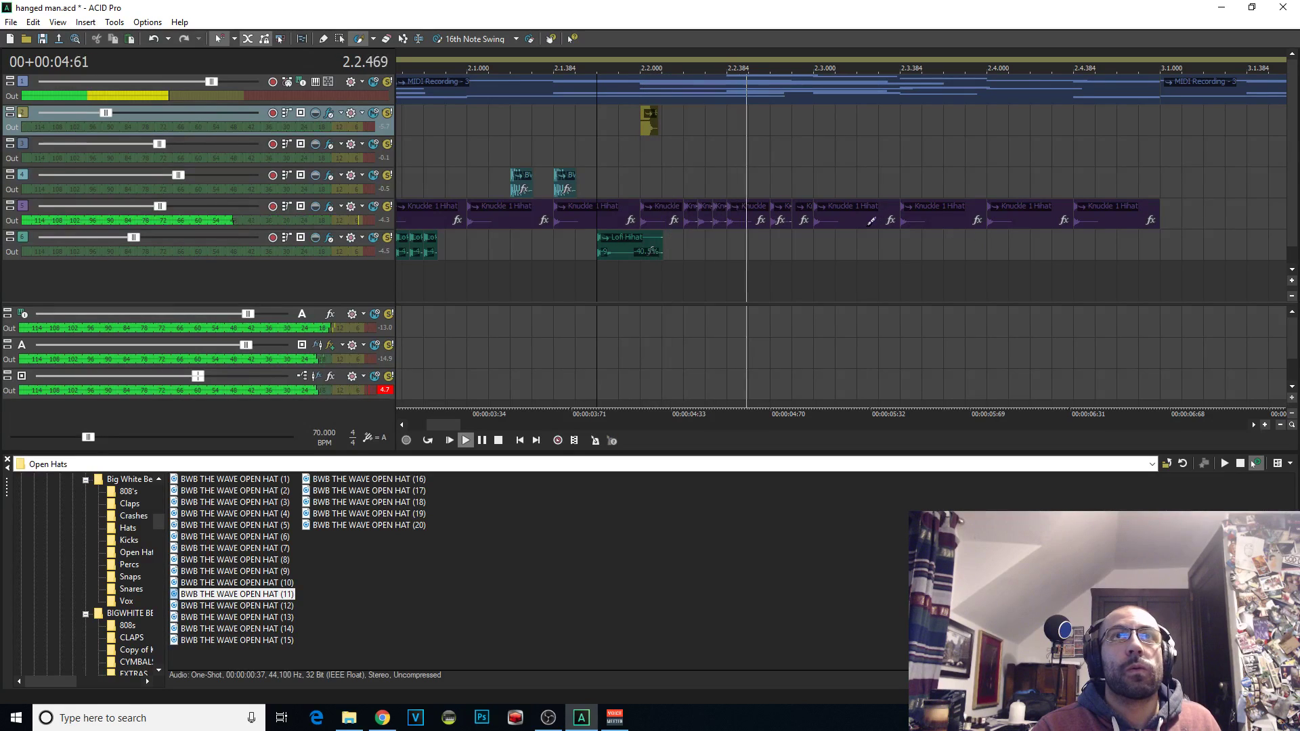
key("space")
left_click(908, 277)
Change the grid spacing, paint three Lofi Hihat hits between 2.3.384 and 2.4, and erase any extra hit past beat 2.4
left_click(236, 38)
left_click(284, 177)
left_click_drag(916, 245, 1013, 242)
key("space")
right_click(994, 239)
key("space")
key("space")
left_click(341, 39)
left_click_drag(907, 249, 855, 283)
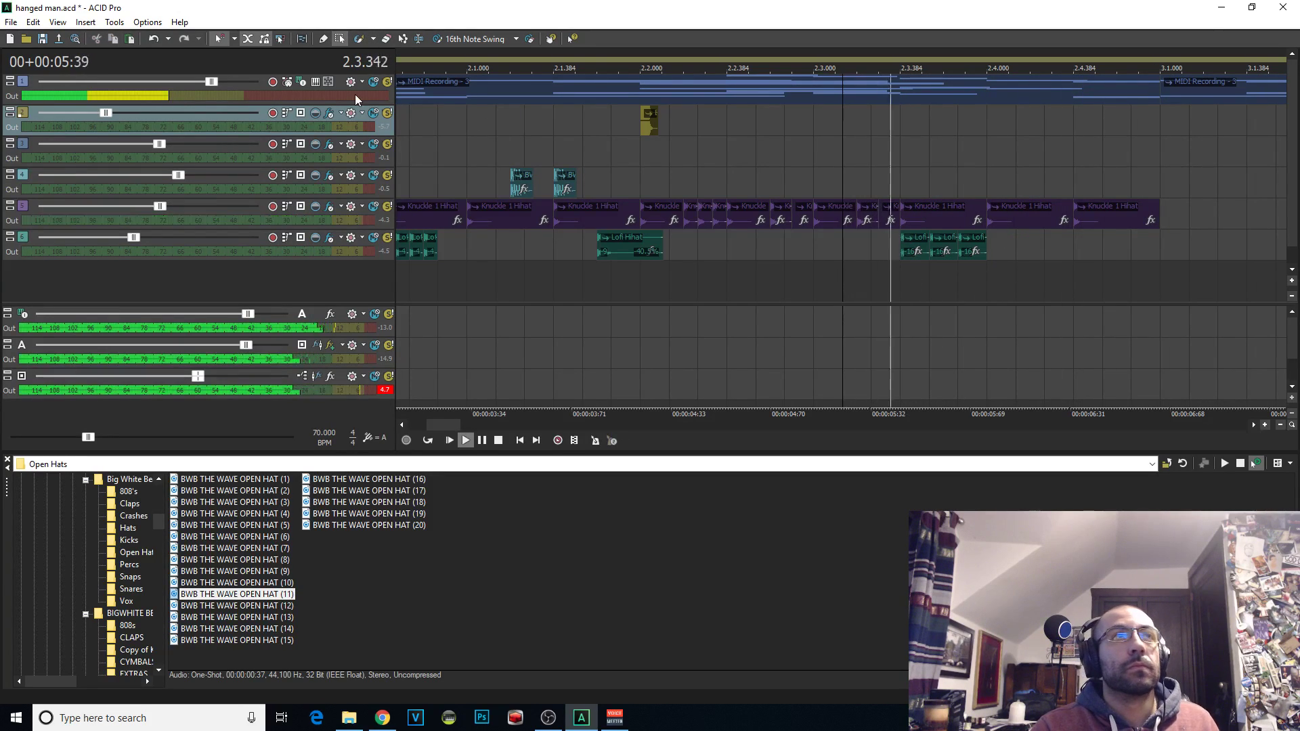
Change the grid spacing again and erase the last Knuckle 1 Hihat event, starting at 2.4.384
left_click(234, 39)
left_click(237, 55)
left_click(358, 39)
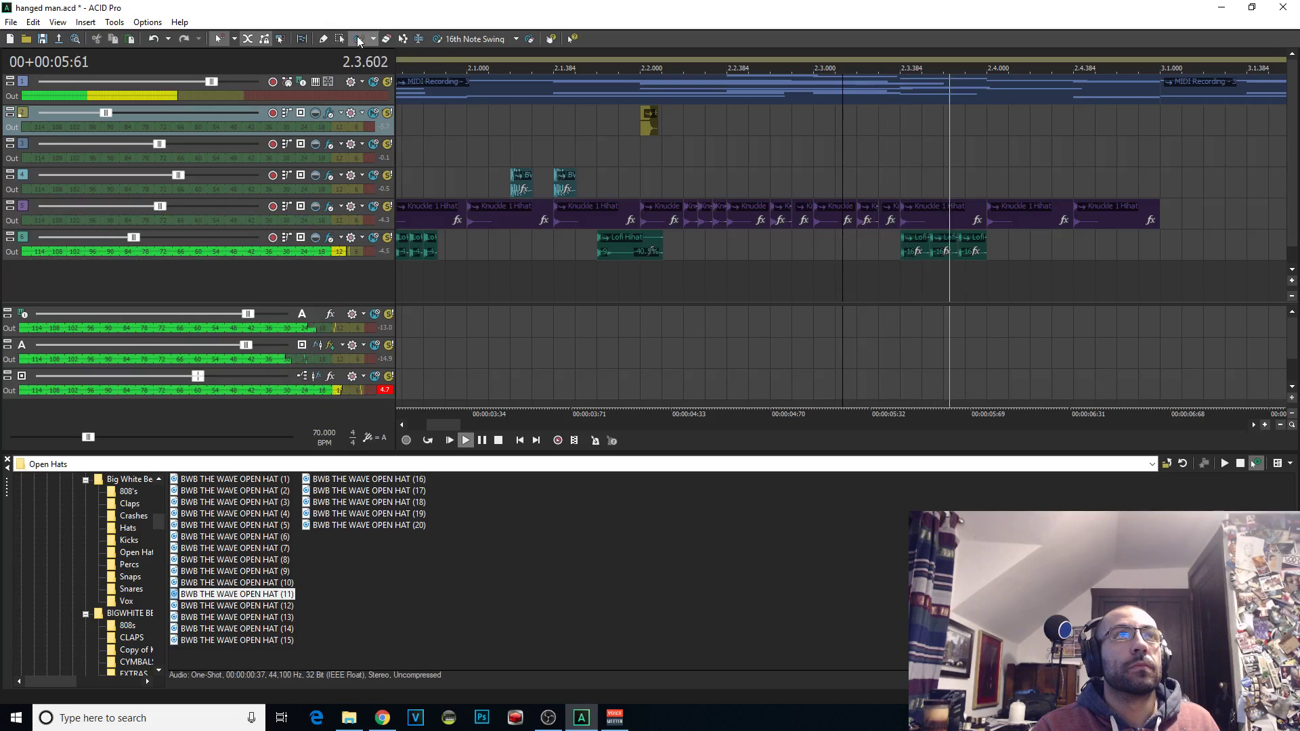
right_click(1114, 216)
key("space")
Paint two groups of three short Knuckle 1 Hihat hits between 2.4.384 and 3.1, with a gap between the groups
scroll(1073, 288, "up", 3)
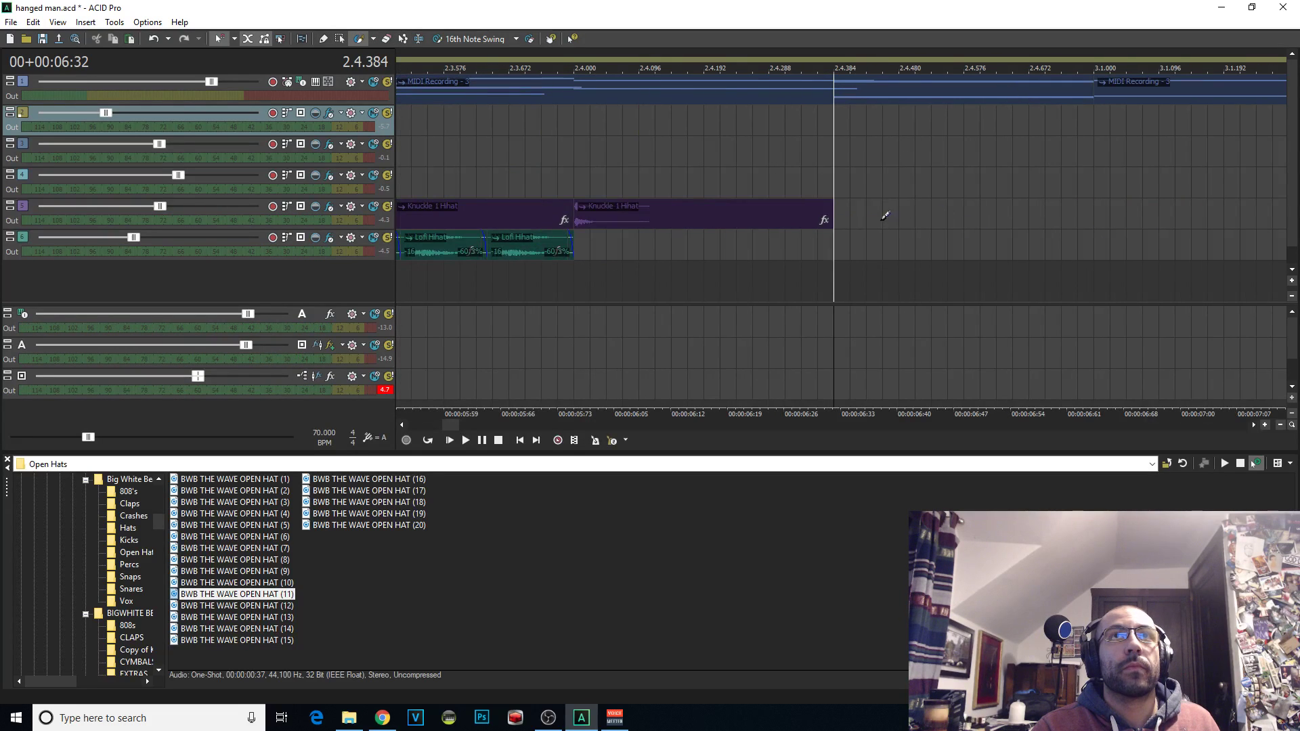
scroll(850, 214, "down", 1)
left_click_drag(838, 215, 986, 214)
left_click_drag(965, 245, 1004, 234)
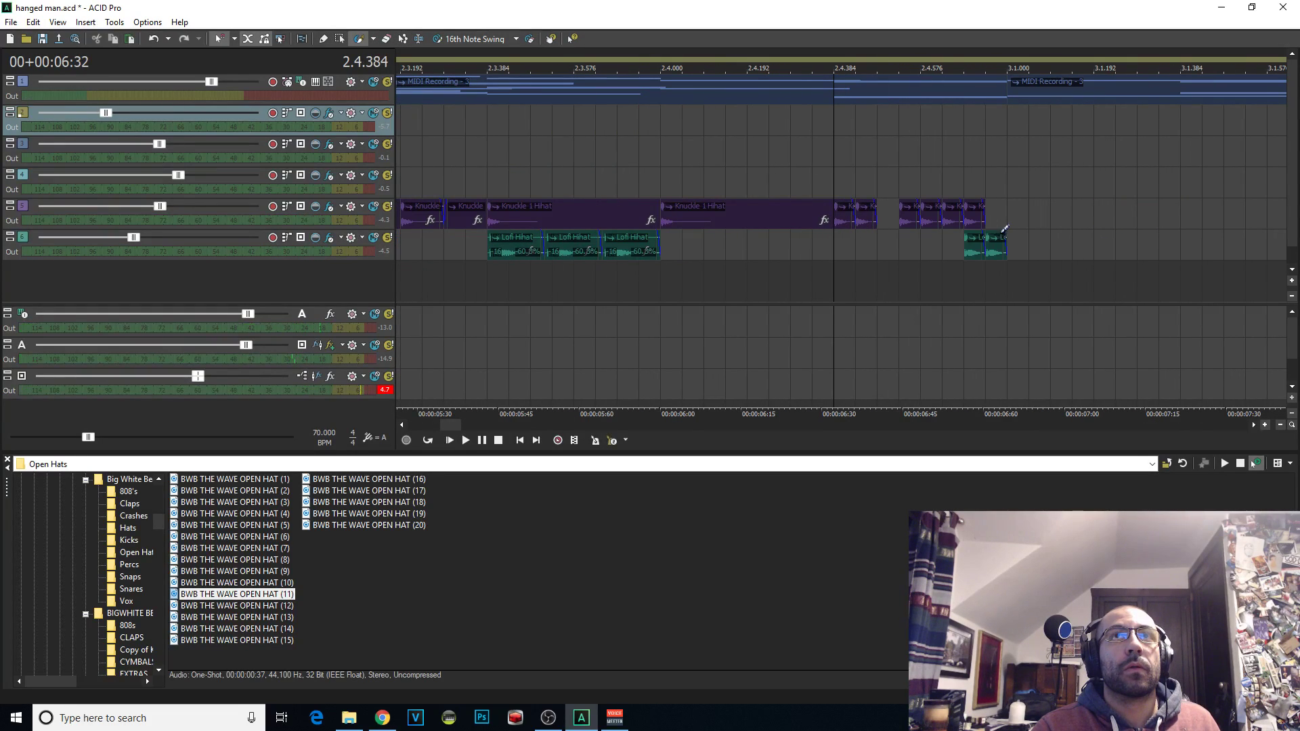
right_click(904, 215)
key("space")
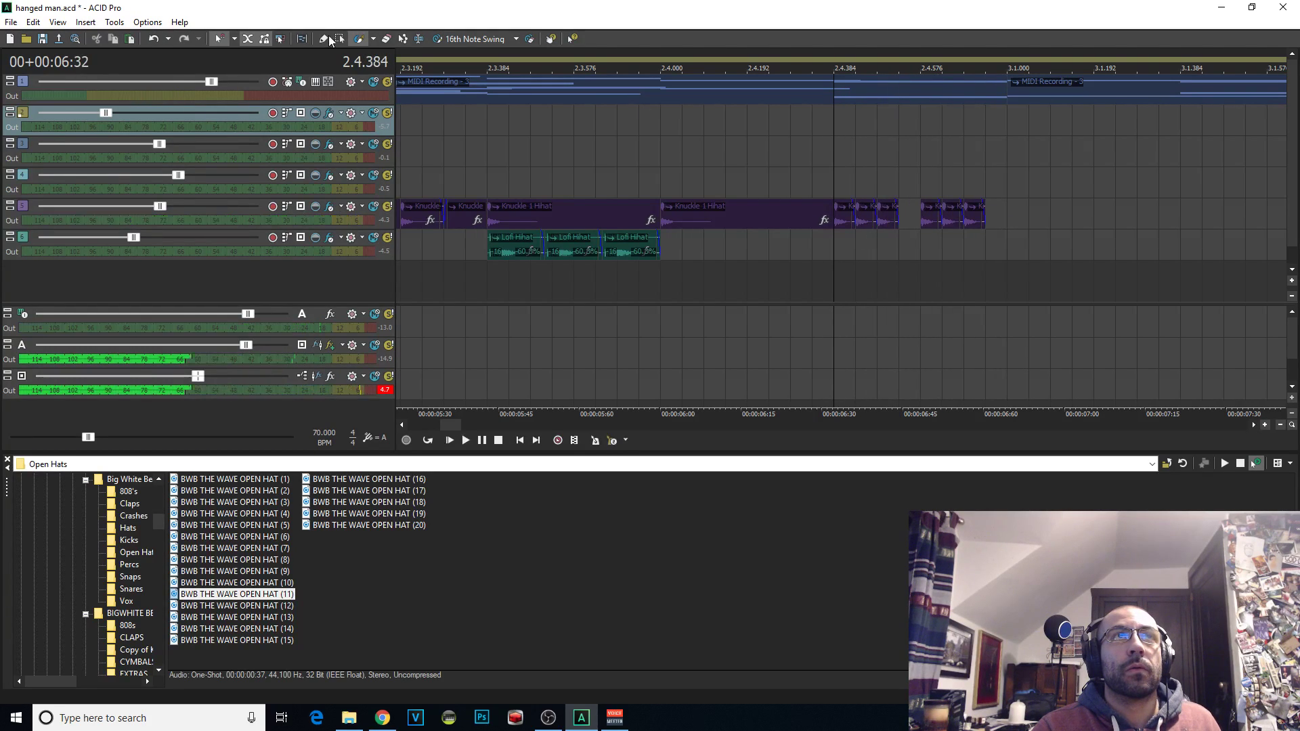
right_click(1000, 217)
left_click(982, 221)
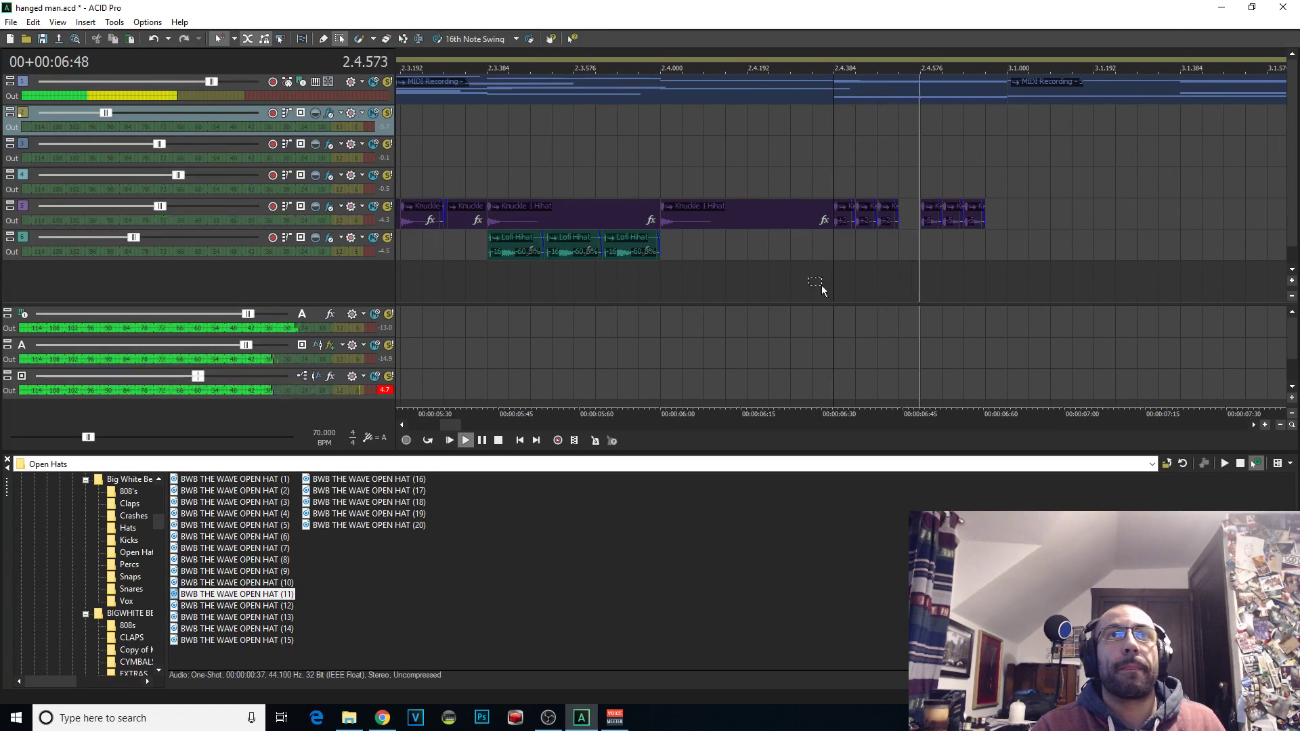
Play the pattern from the beginning and add a snare hit on beat 2.4
scroll(827, 283, "down", 5)
scroll(595, 222, "up", 2)
scroll(822, 290, "down", 3)
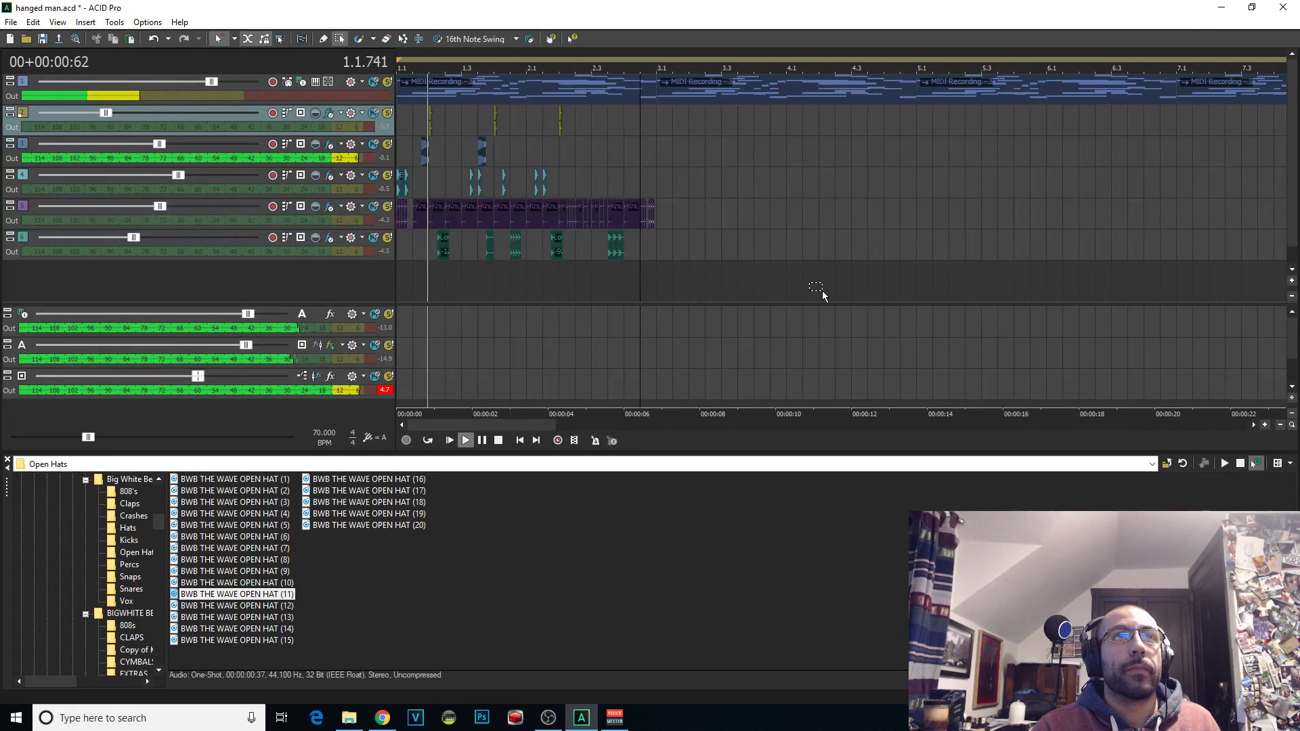
left_click(569, 185)
scroll(901, 273, "up", 2)
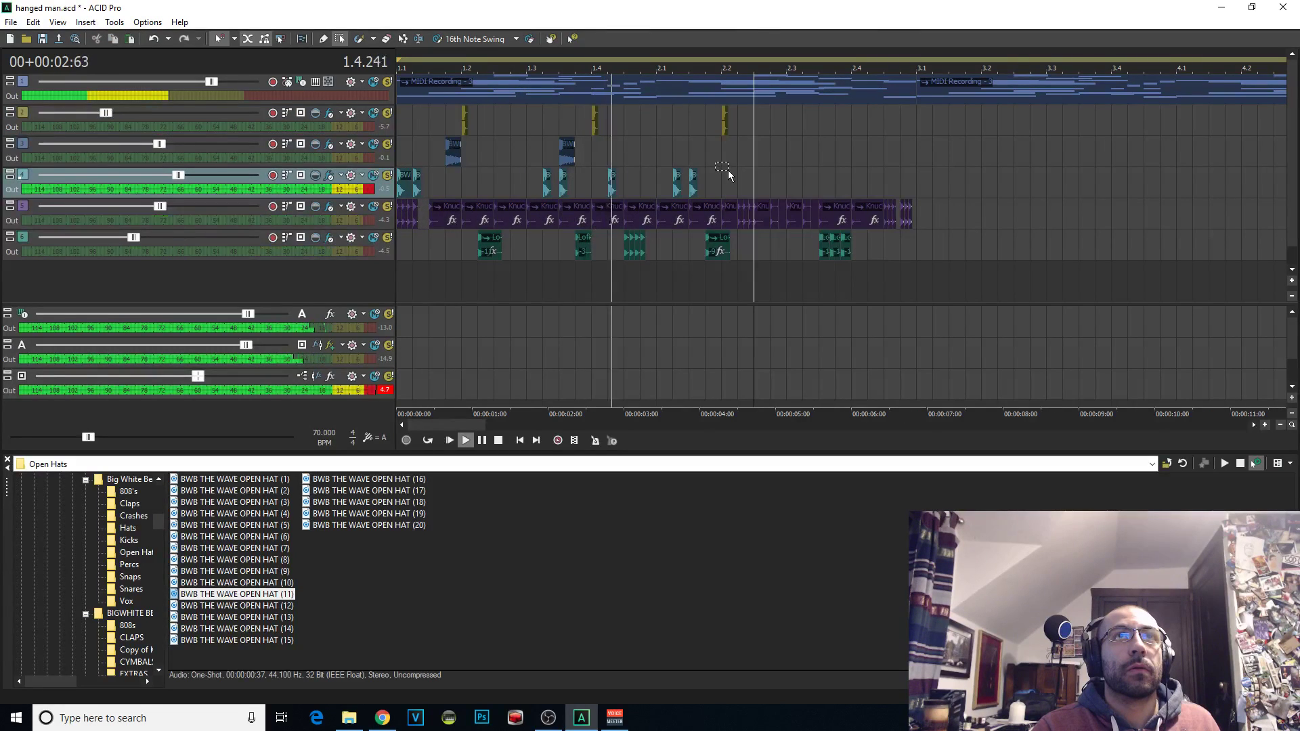
left_click(846, 123)
left_click(846, 124)
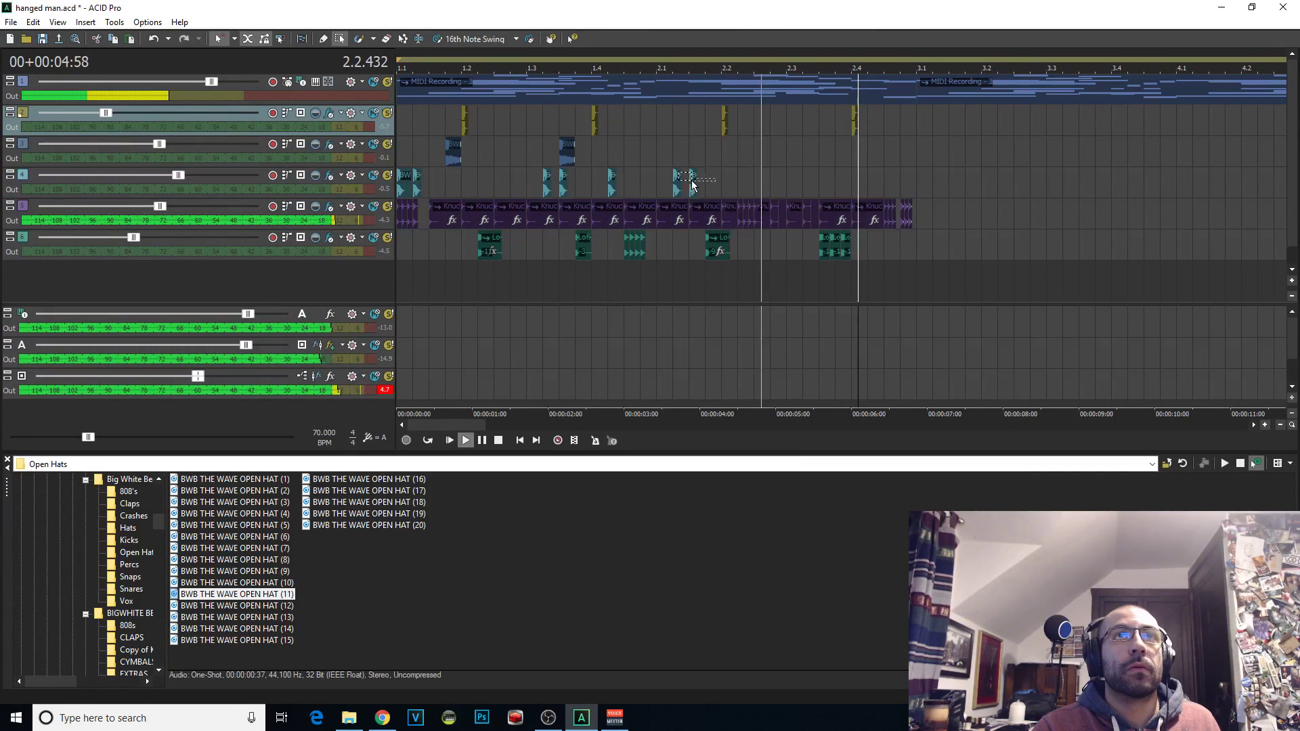
Add kick hits at 2.2.576, 2.3.384 and 2.4.192 in measure 2
left_click(745, 190)
key("space")
key("space")
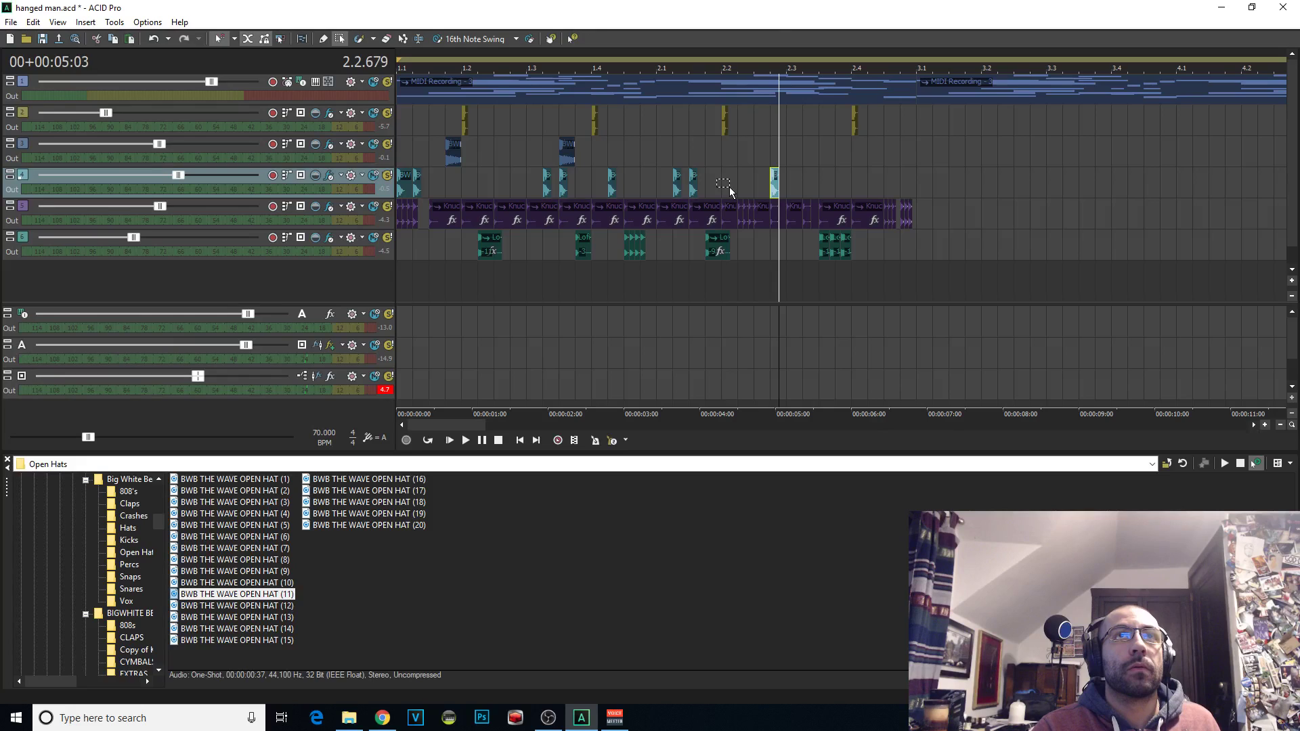
scroll(729, 187, "up", 2)
left_click(941, 187)
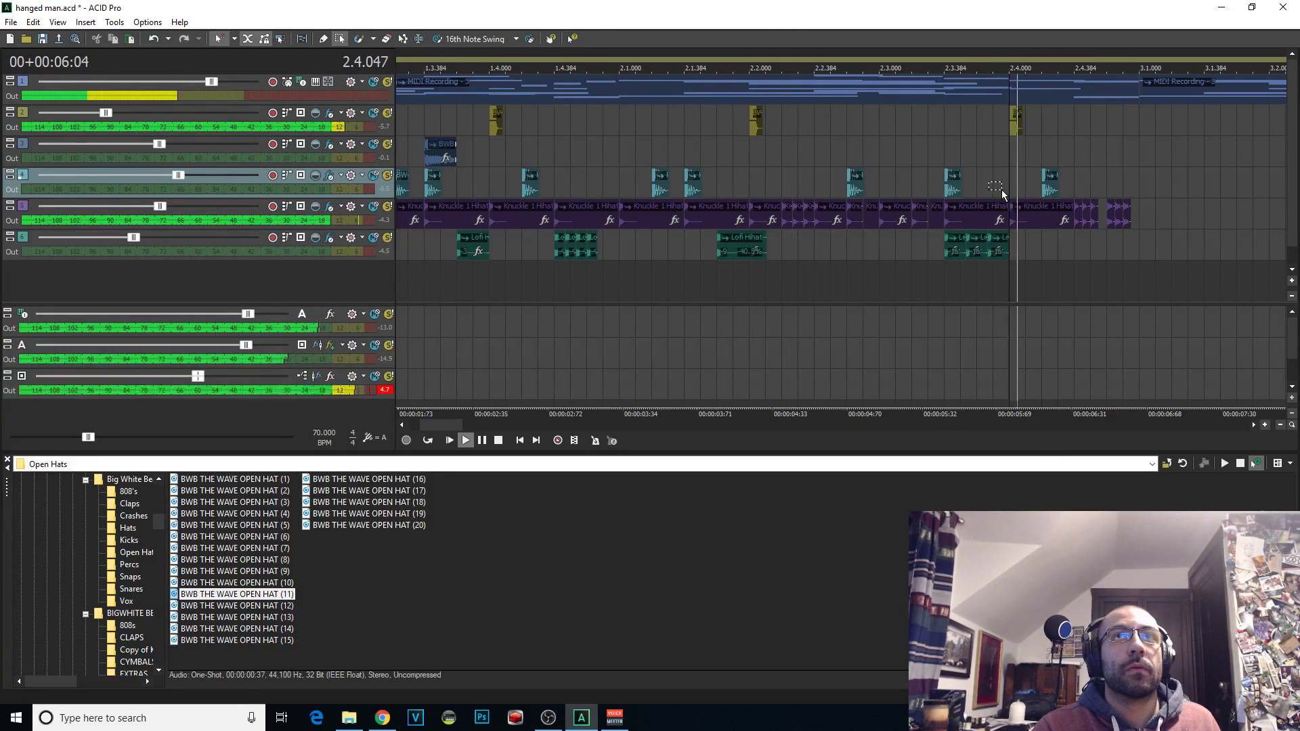
Copy the two BWB THE WAVE events of measure 1 into measure 2 at 2.1.576 and 2.3.384, and slightly lower that track's volume
scroll(939, 204, "down", 5)
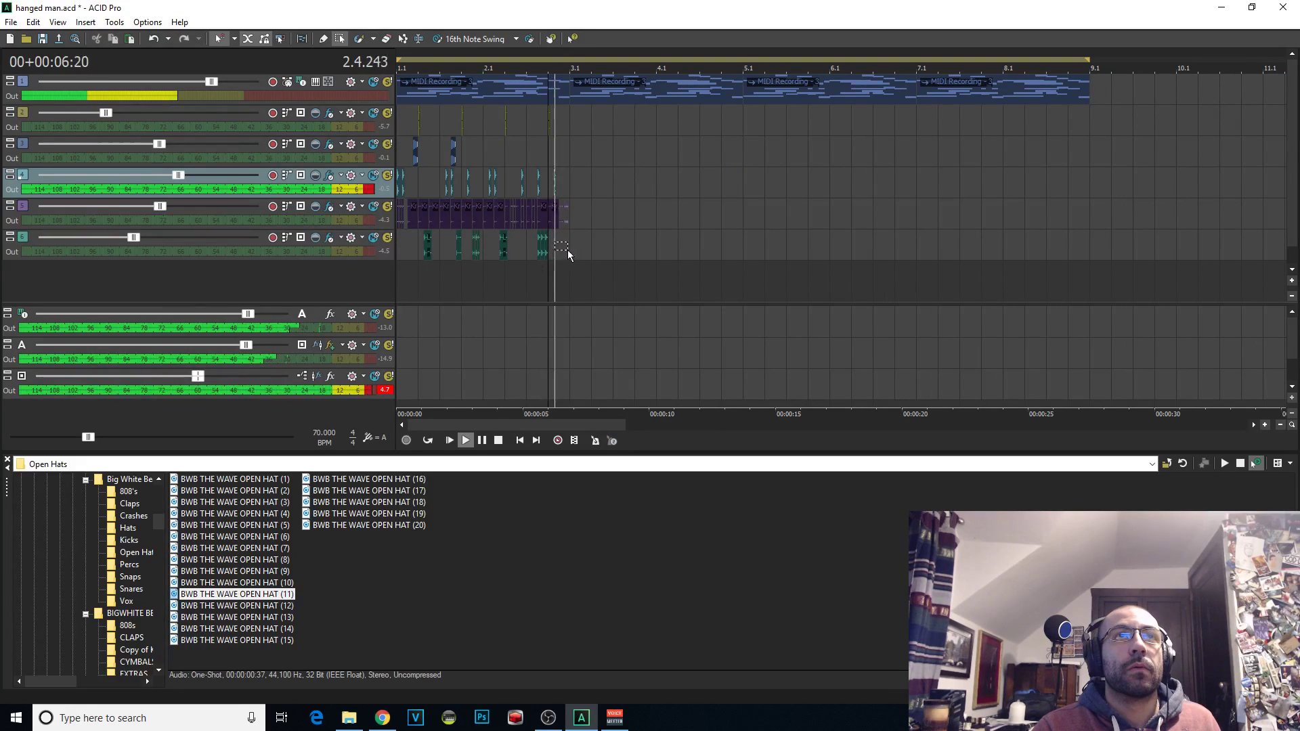
scroll(428, 288, "down", 2)
scroll(435, 291, "up", 7)
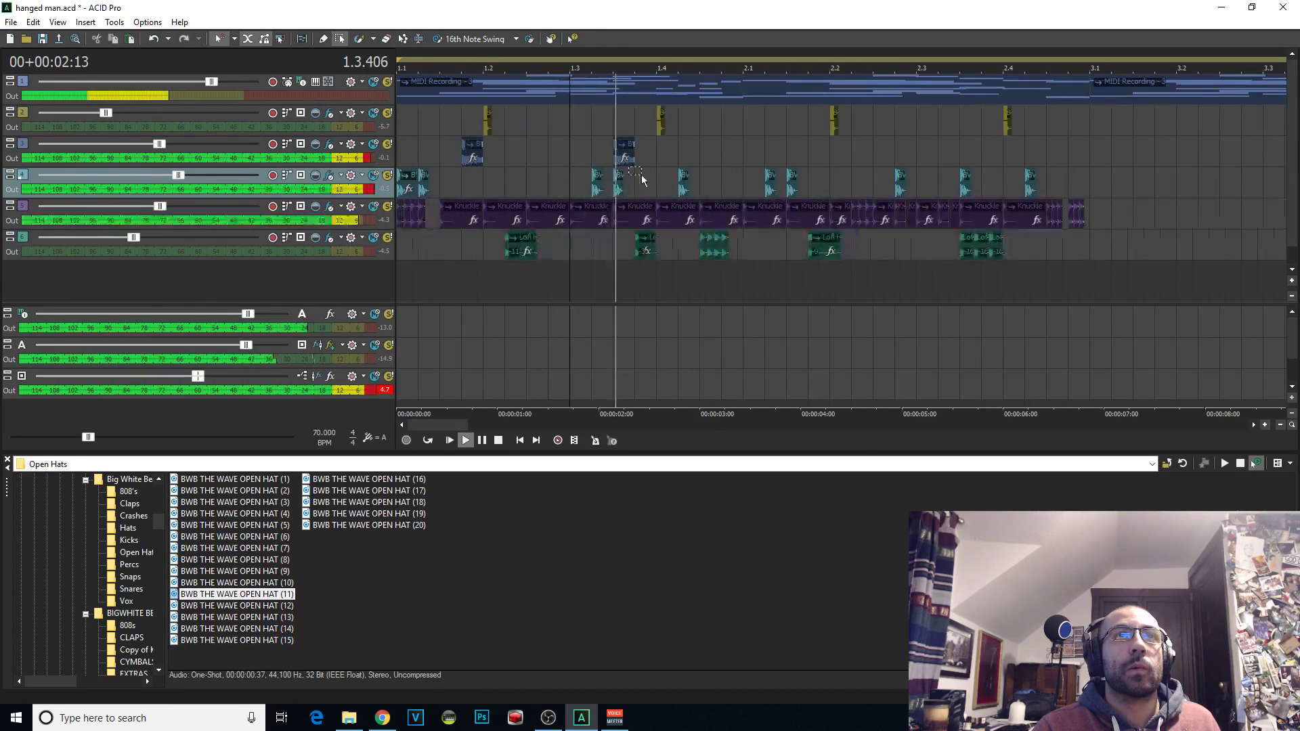
left_click(785, 283)
key("ctrl+v")
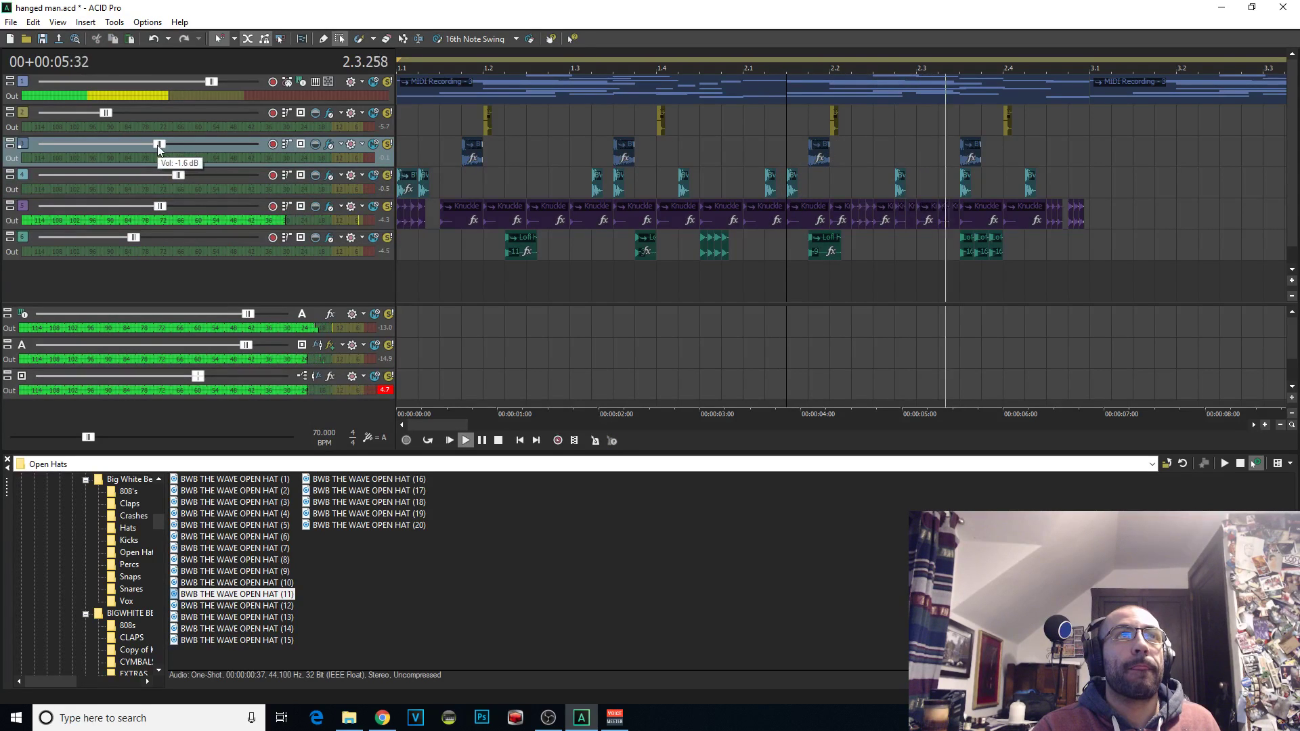
scroll(1006, 195, "up", 3)
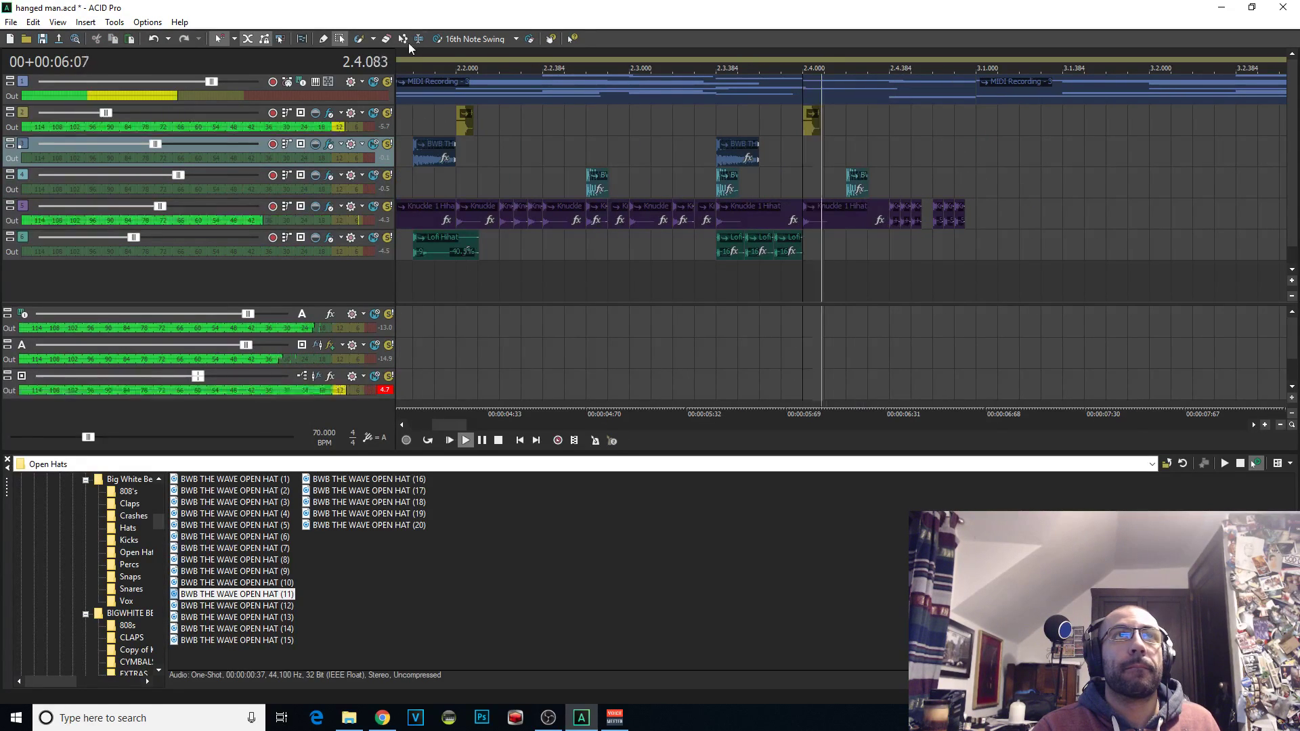
key("Down")
key("Down")
Select all drum events in measures 1 and 2 across the five drum tracks and copy them
left_click(340, 39)
scroll(754, 247, "down", 4)
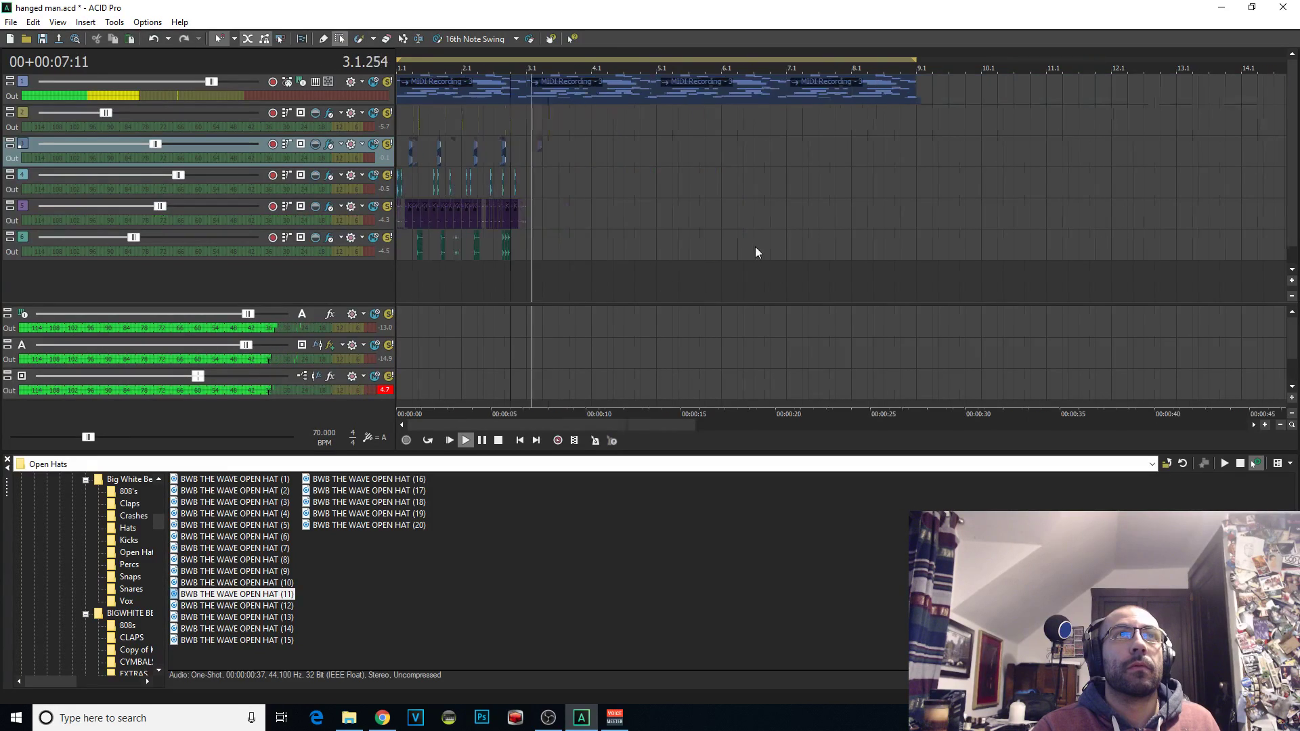
left_click_drag(401, 105, 653, 262)
key("ctrl+c")
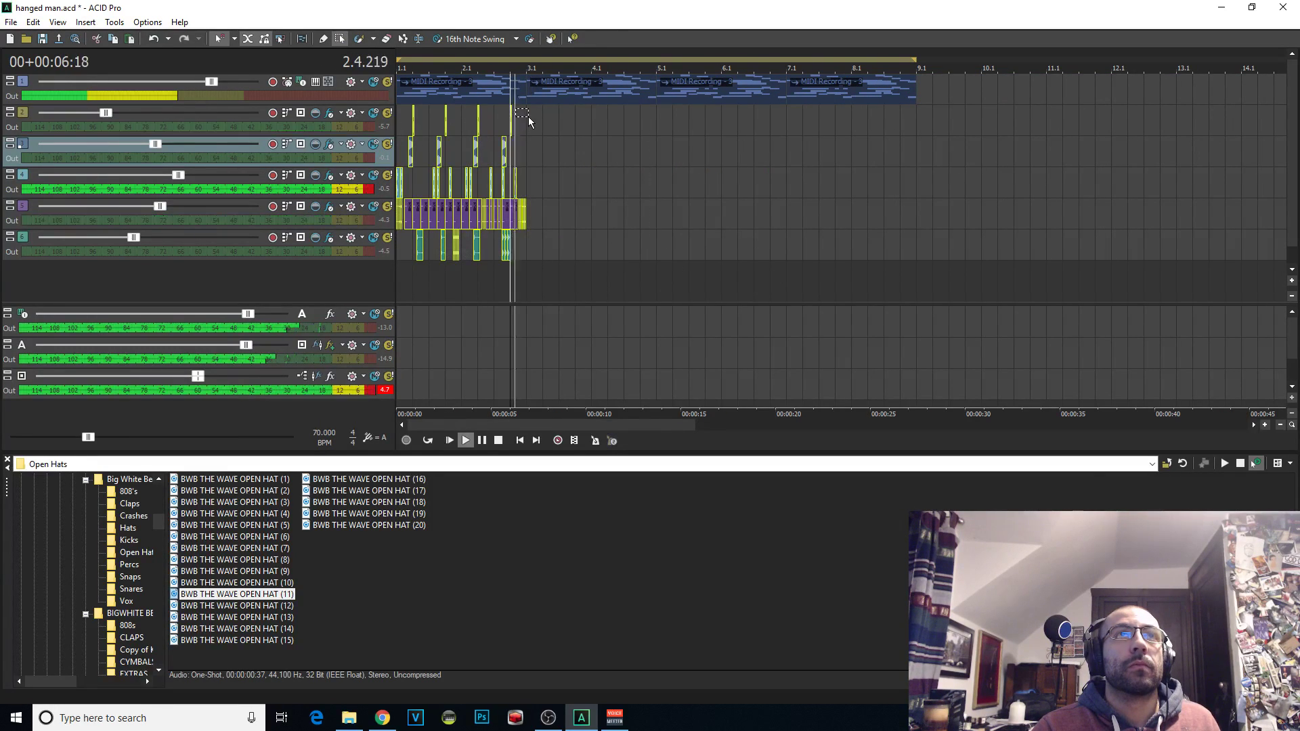
Paste the copied two-measure drum pattern at the start of measure 3
left_click(530, 123)
key("ctrl+v")
scroll(542, 151, "up", 4)
Replace the BWB THE WAVE event at 4.1.576 with a quick roll of three kick hits ending at beat 4.2
left_click(358, 38)
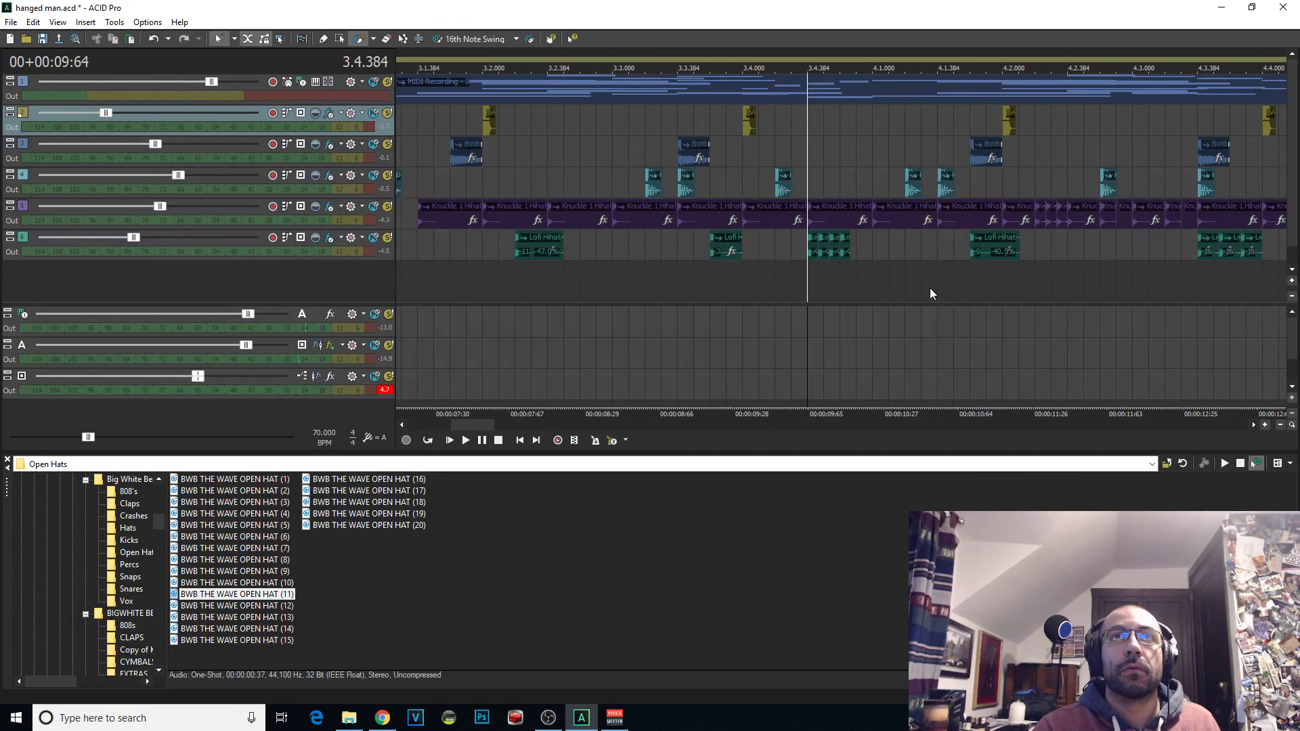
scroll(938, 287, "up", 5)
key("space")
left_click(234, 39)
left_click(271, 207)
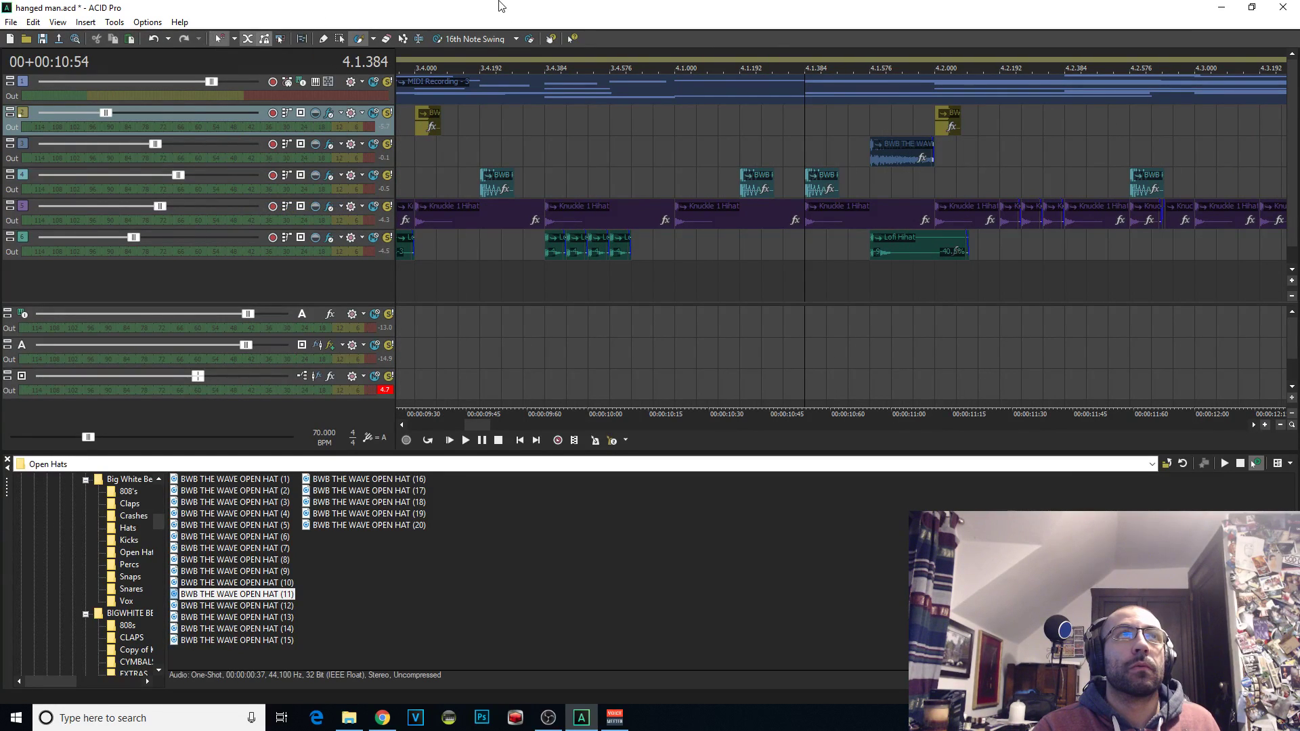
left_click_drag(880, 150, 880, 181)
key("space")
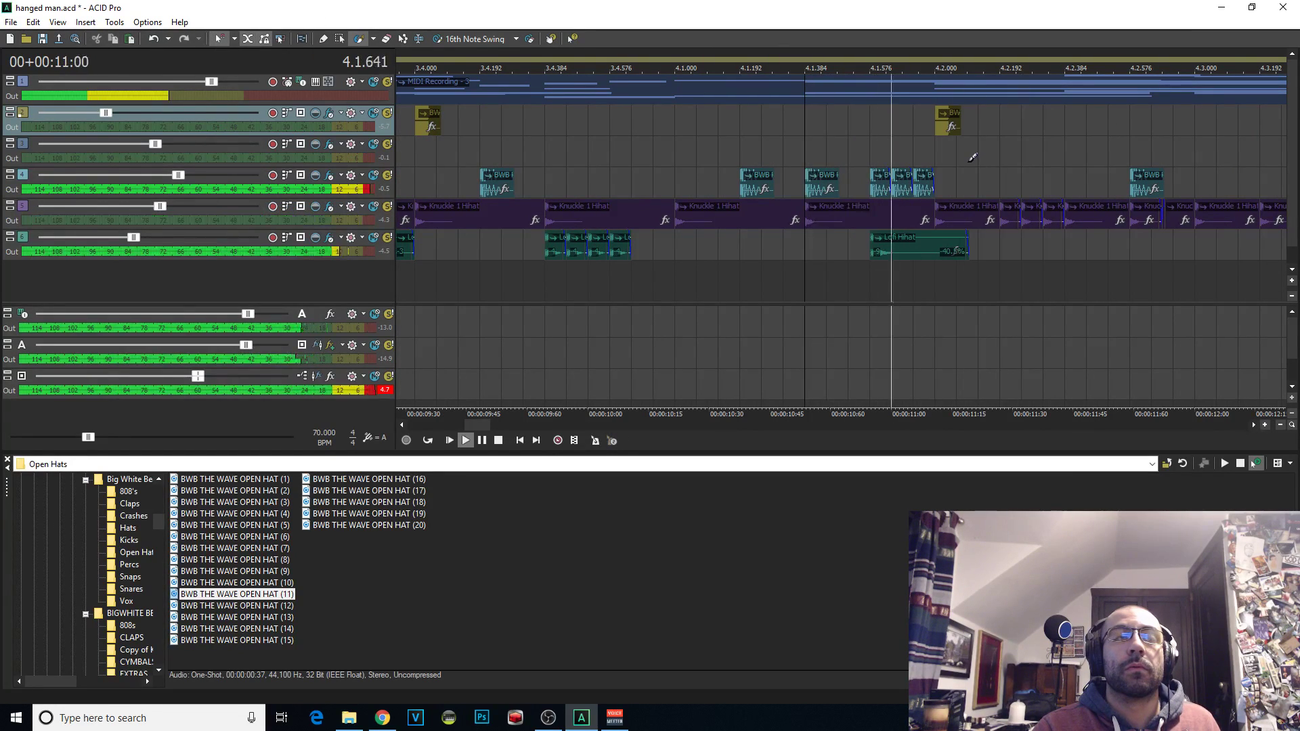
left_click(927, 189)
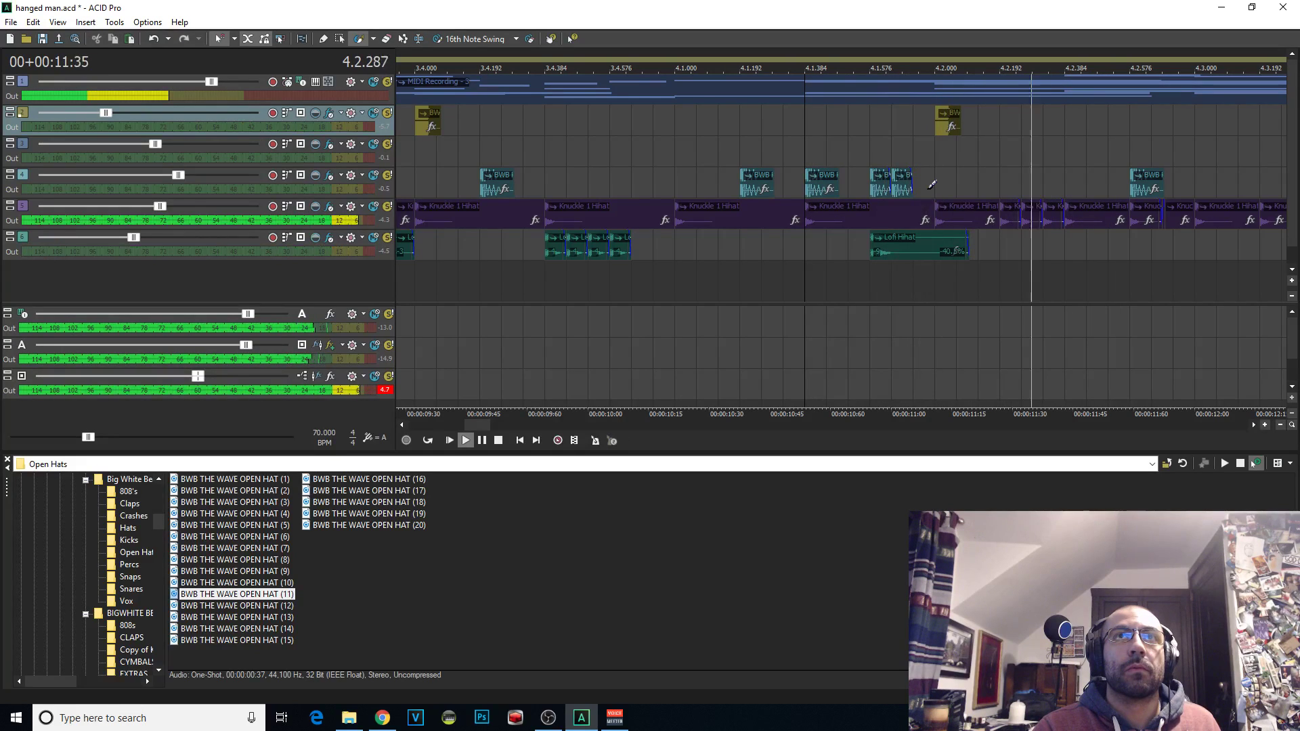
Adjust the grid spacing and add kick hits at 4.2.192 and 4.2.384
scroll(932, 185, "down", 4)
left_click(234, 38)
left_click(254, 55)
key("space")
key("space")
left_click_drag(854, 190, 867, 192)
key("space")
key("space")
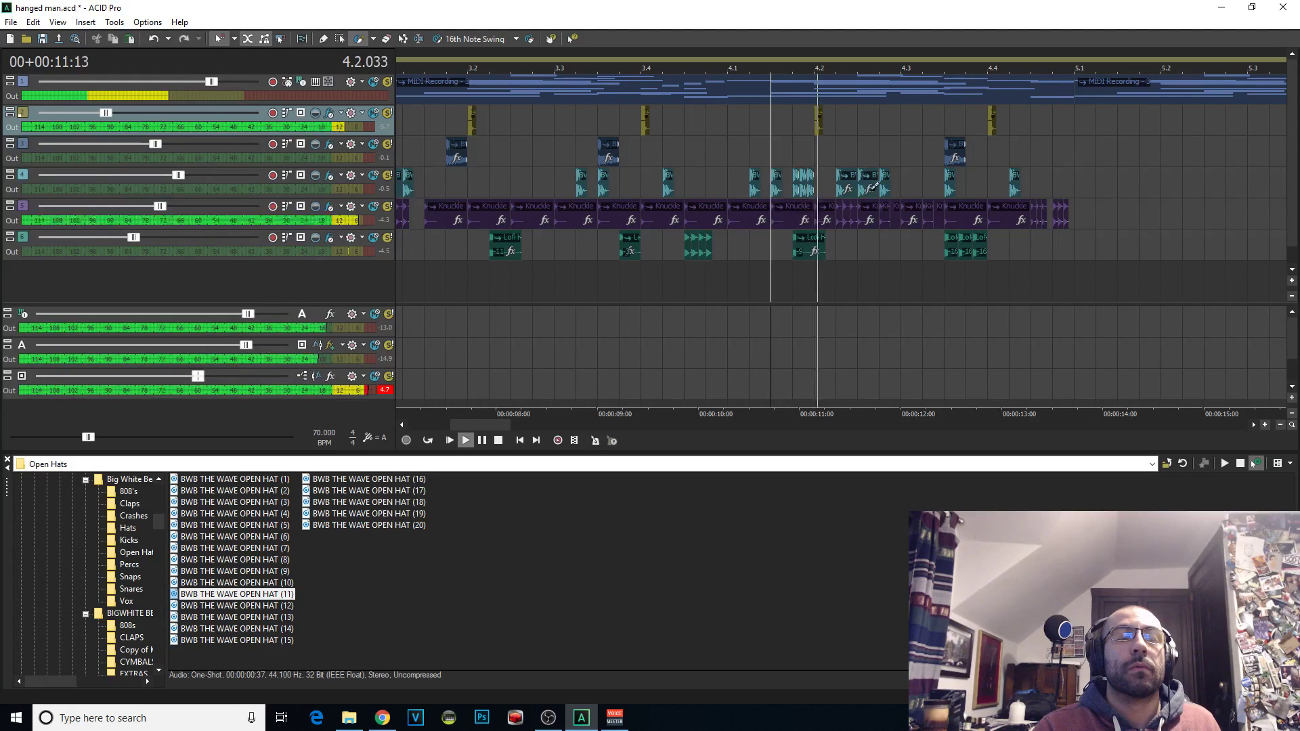
Erase the kick hit at 4.2.576 and add one at 4.3.192
right_click(889, 184)
key("space")
key("space")
left_click(930, 177)
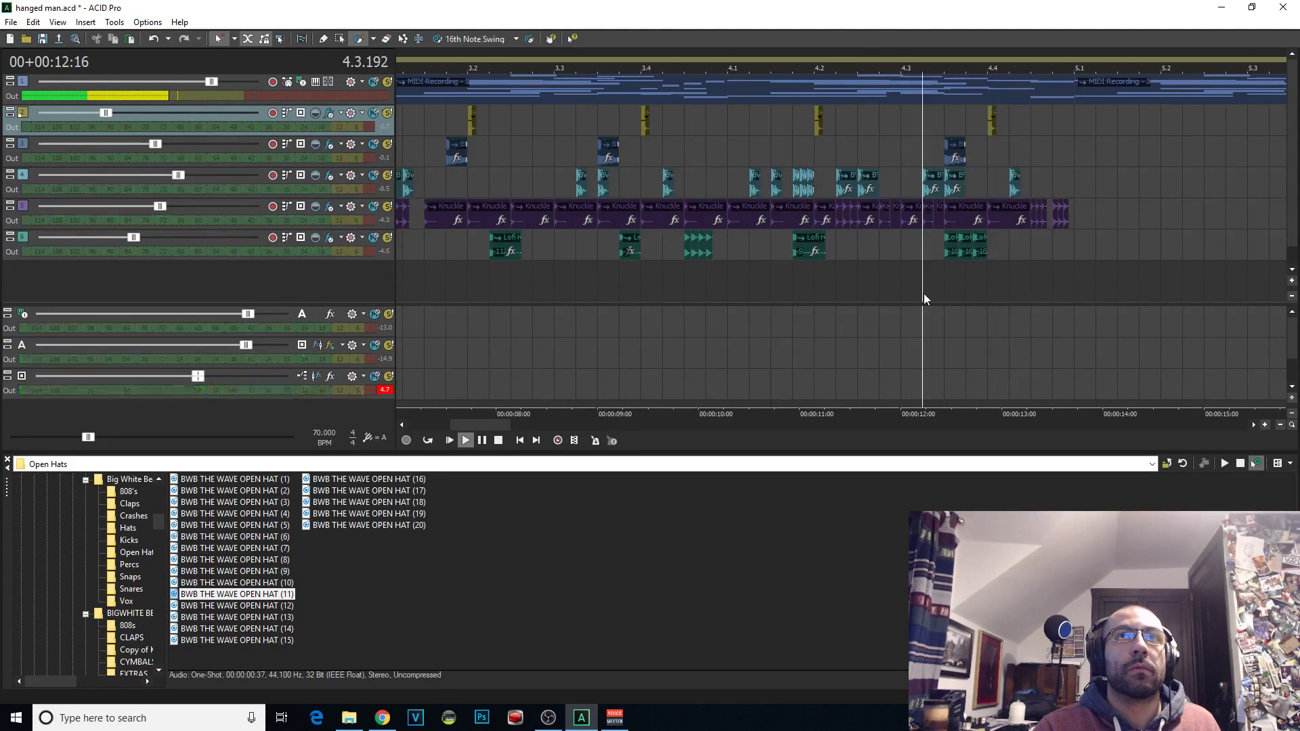
Replace the closing hi-hats of measure 4 with short Knuckle and Lofi hi-hat rolls starting at 4.4.384
scroll(941, 271, "up", 3)
key("space")
key("space")
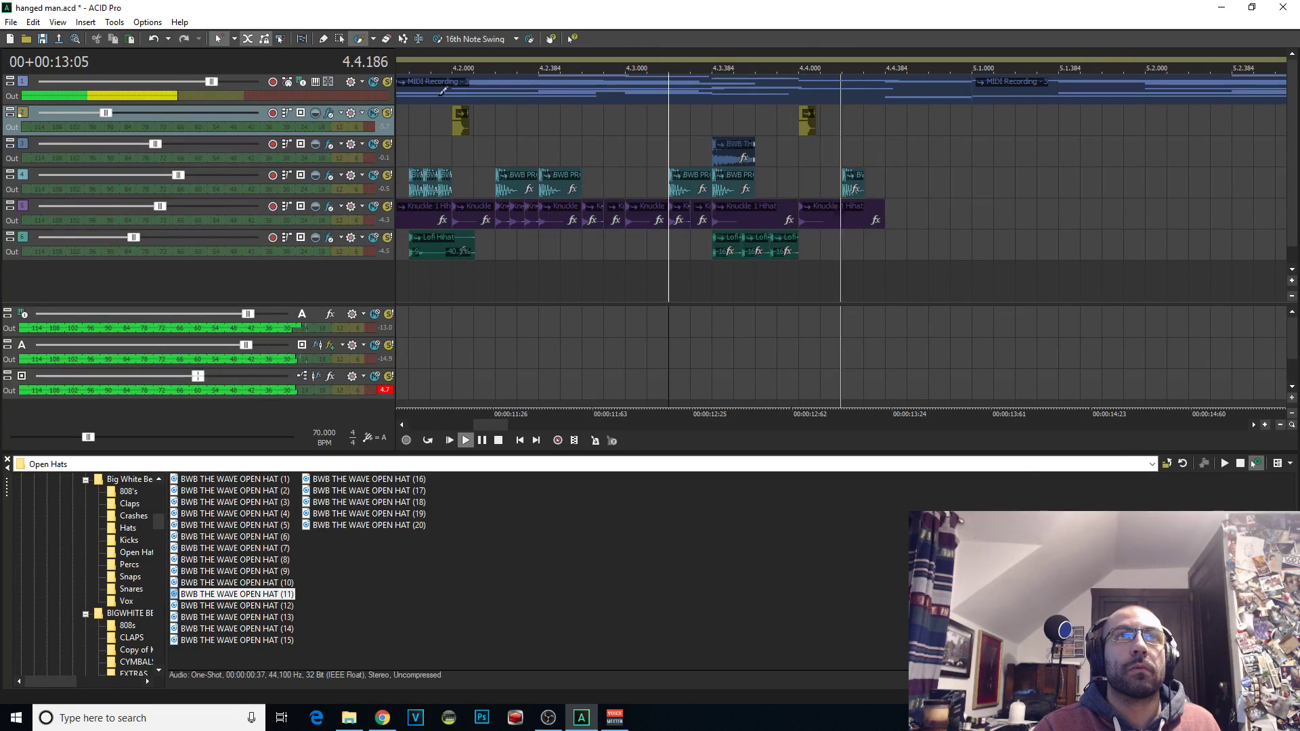
left_click(234, 41)
left_click(292, 180)
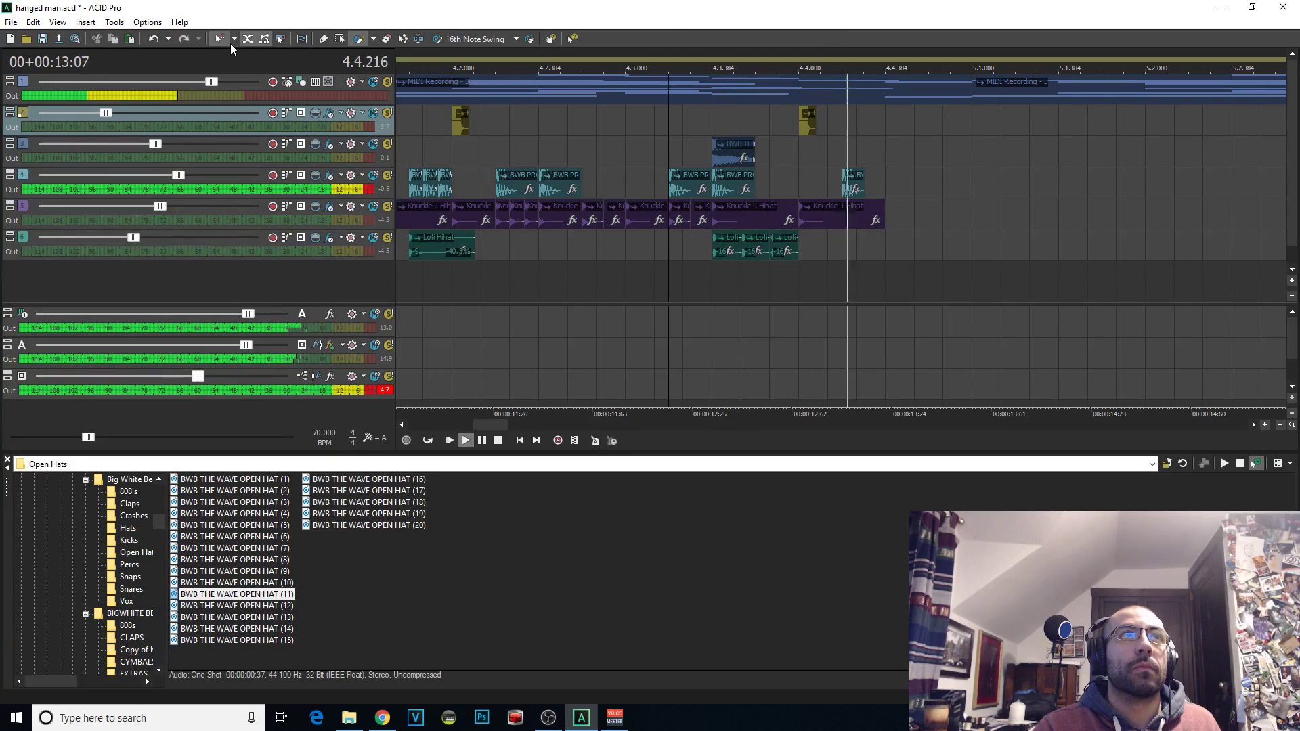
left_click(234, 40)
left_click(270, 203)
left_click(887, 232)
key("space")
scroll(905, 216, "down", 1)
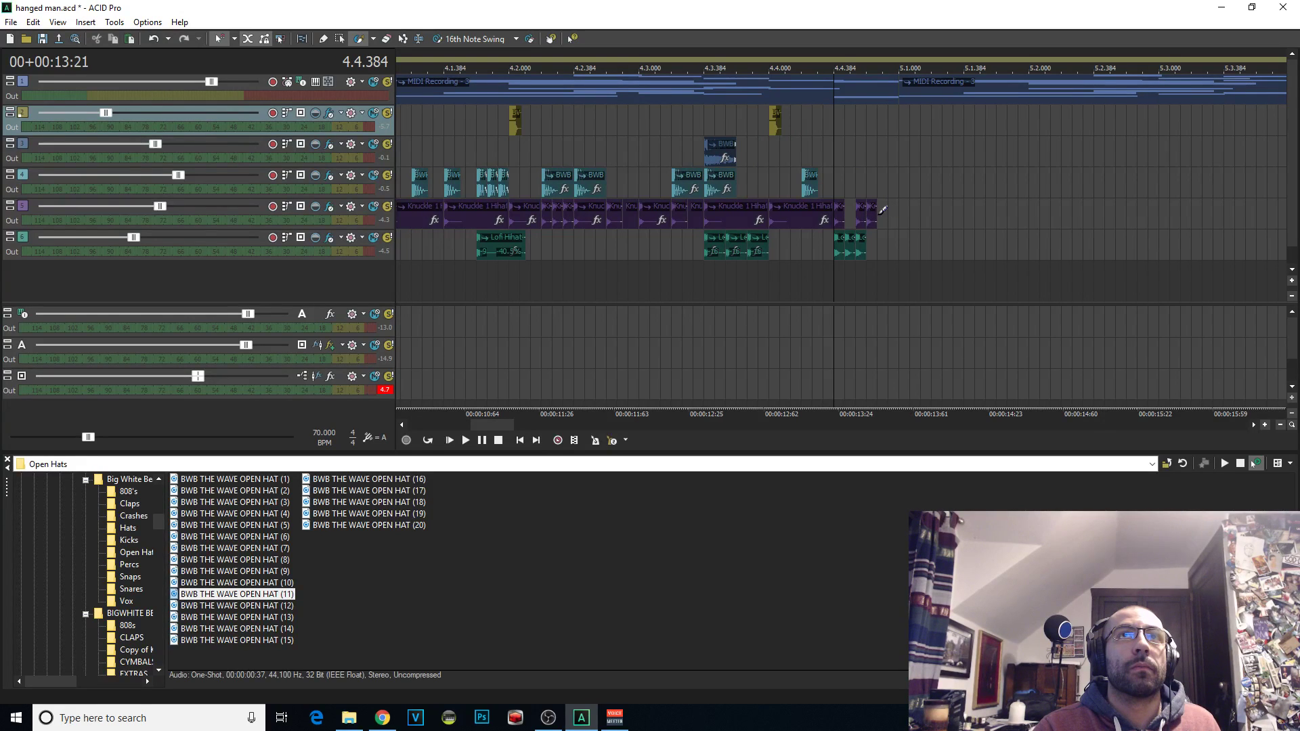
Space out the closing Knuckle hi-hats of measure 4 to 4.4.384, 4.4.512 and 4.4.640, and play that passage
left_click(884, 212)
key("space")
left_click(235, 39)
left_click(238, 57)
key("space")
scroll(1005, 237, "up", 2)
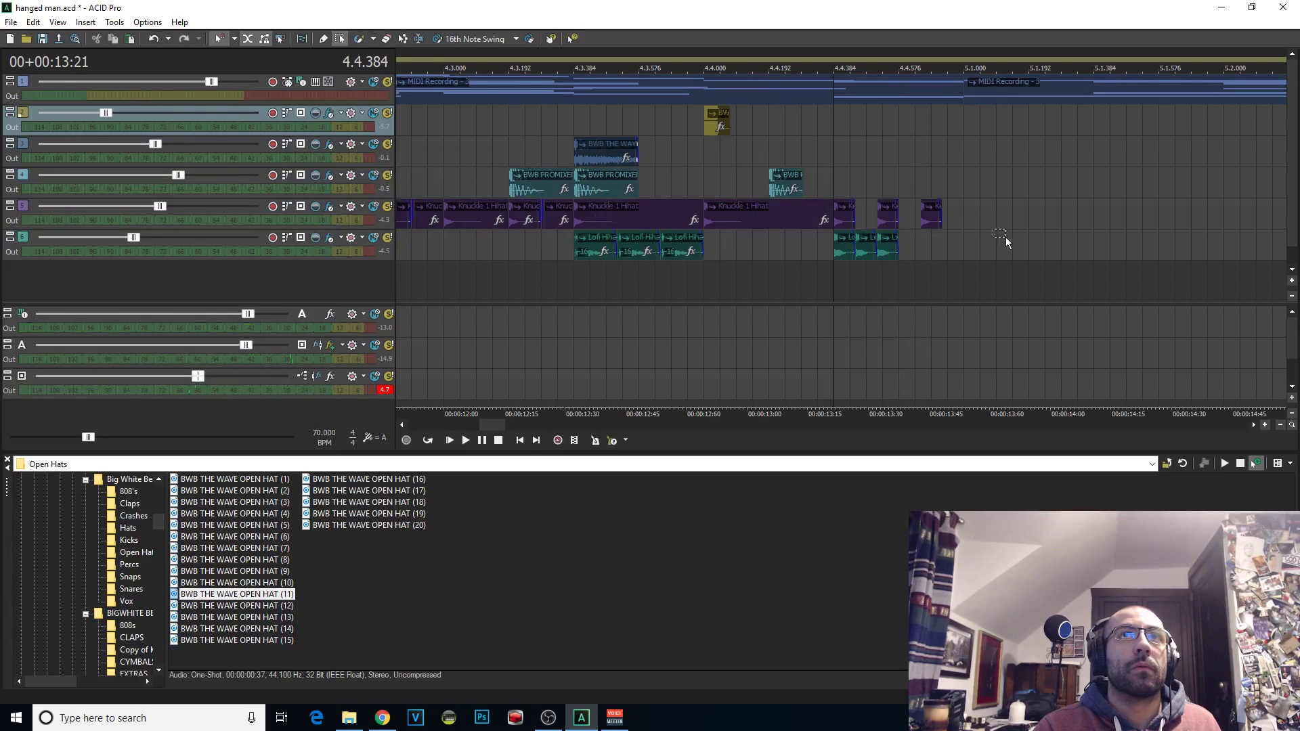
left_click_drag(872, 214, 847, 215)
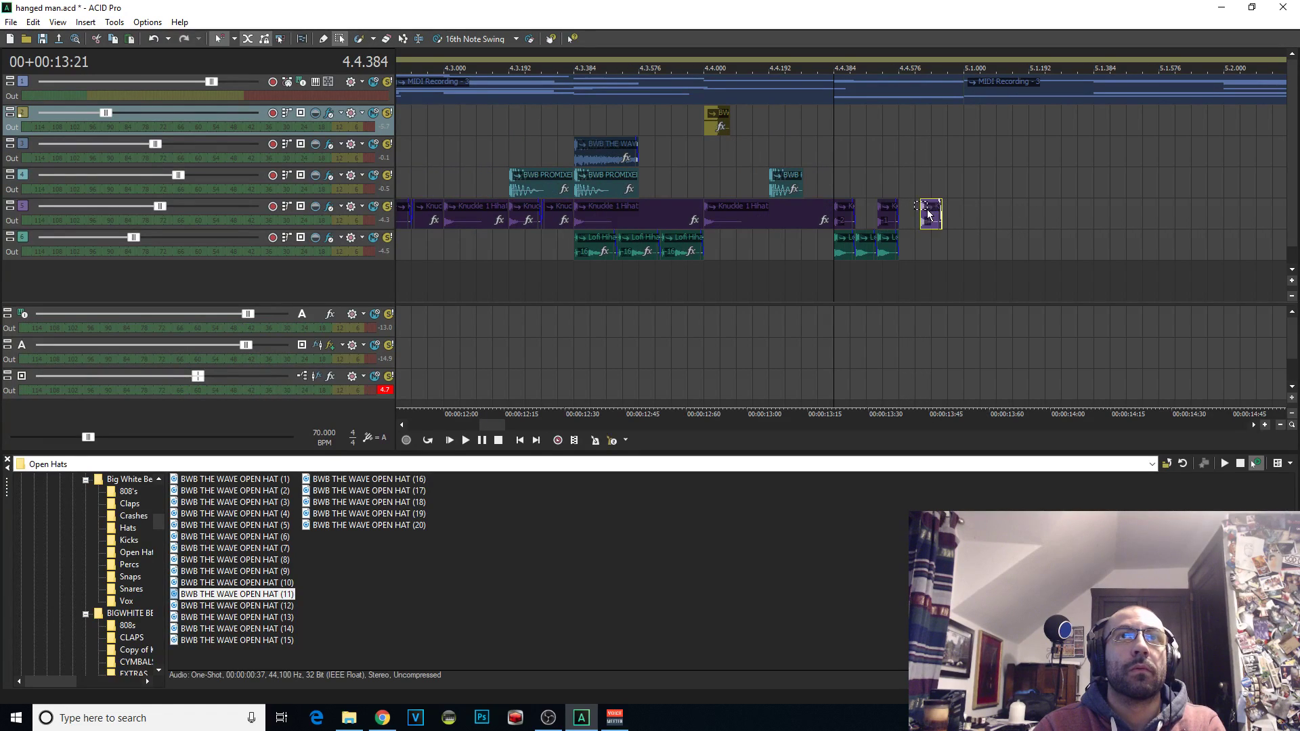
left_click_drag(824, 291, 854, 213)
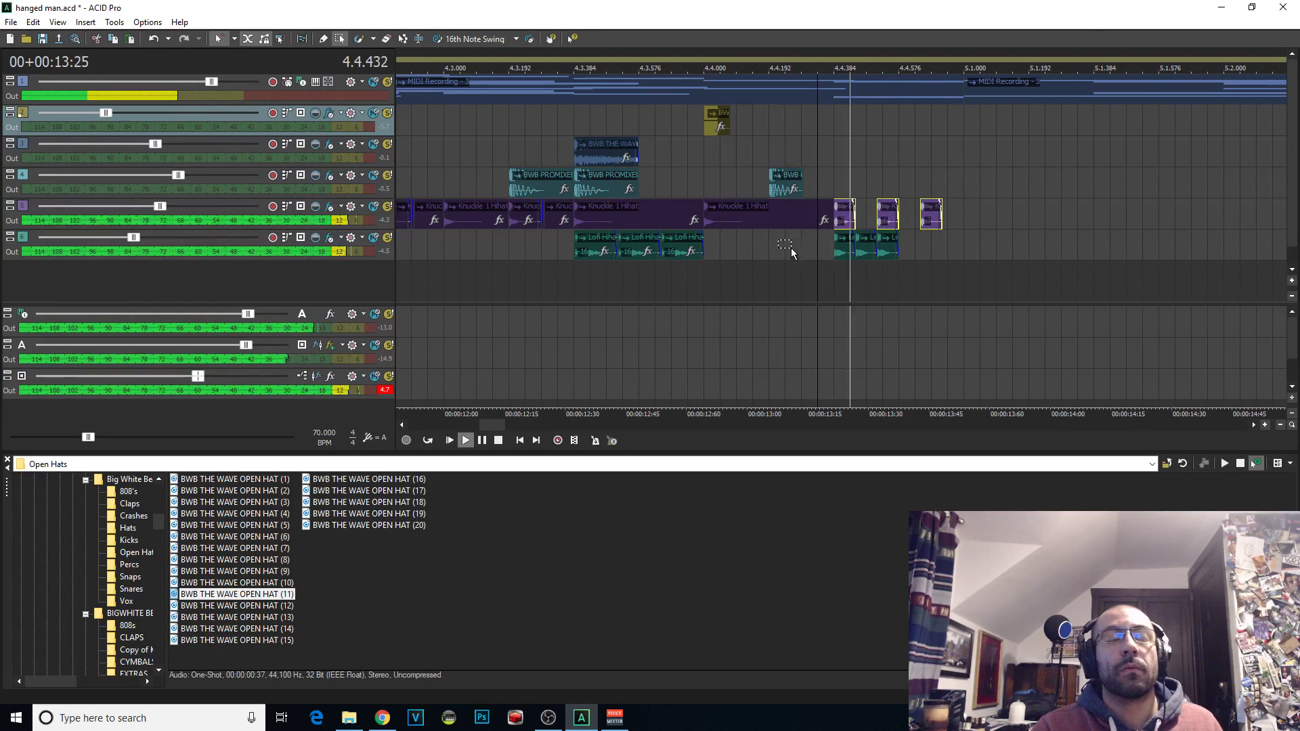
Copy the drum events of measures 1 to 4, paste them at measure 5, save the project, and switch to the web browser
scroll(792, 249, "down", 4)
left_click(449, 441)
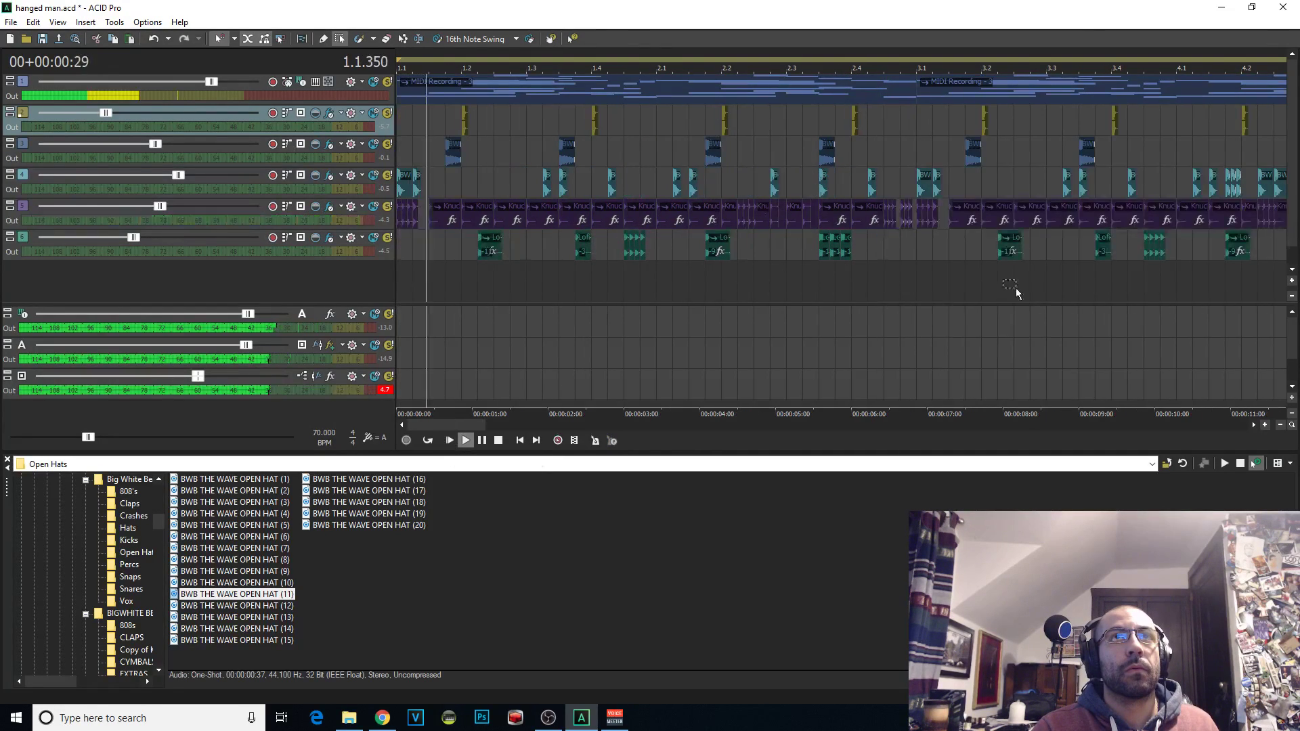
scroll(859, 279, "down", 2)
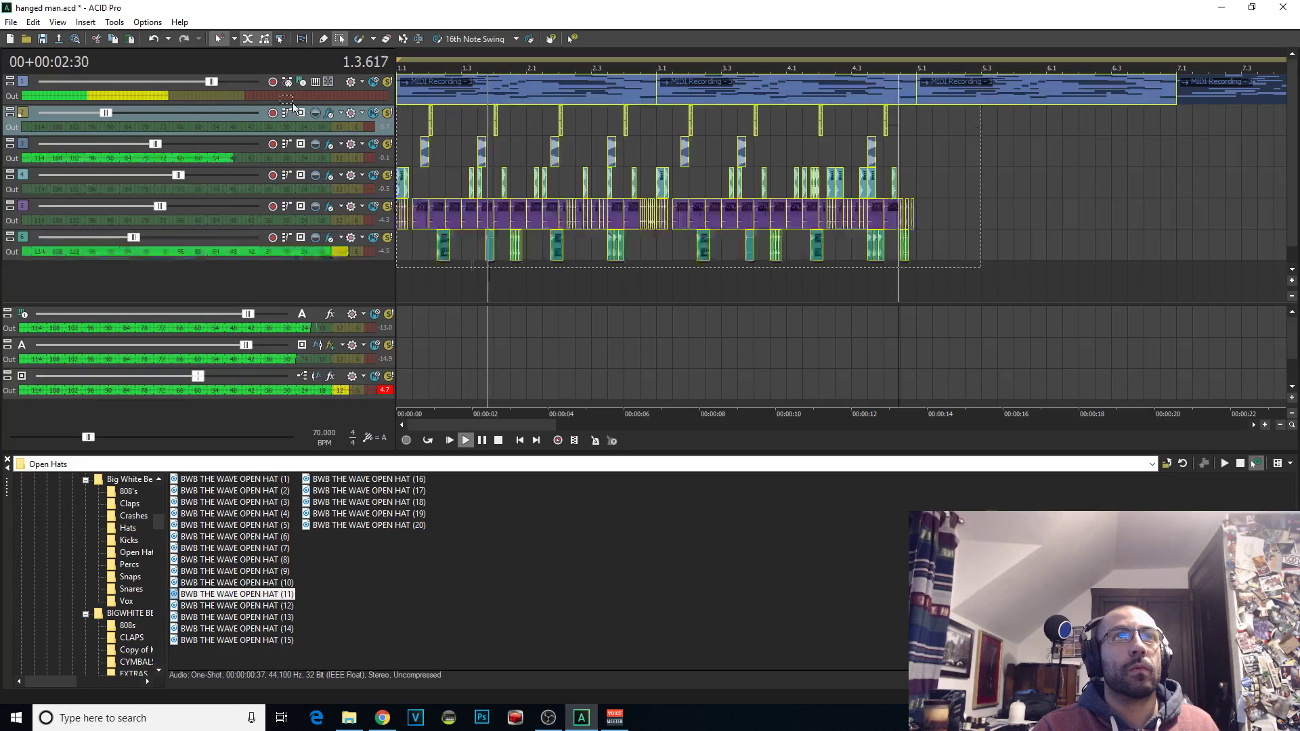
key("space")
key("ctrl+v")
scroll(428, 266, "down", 8)
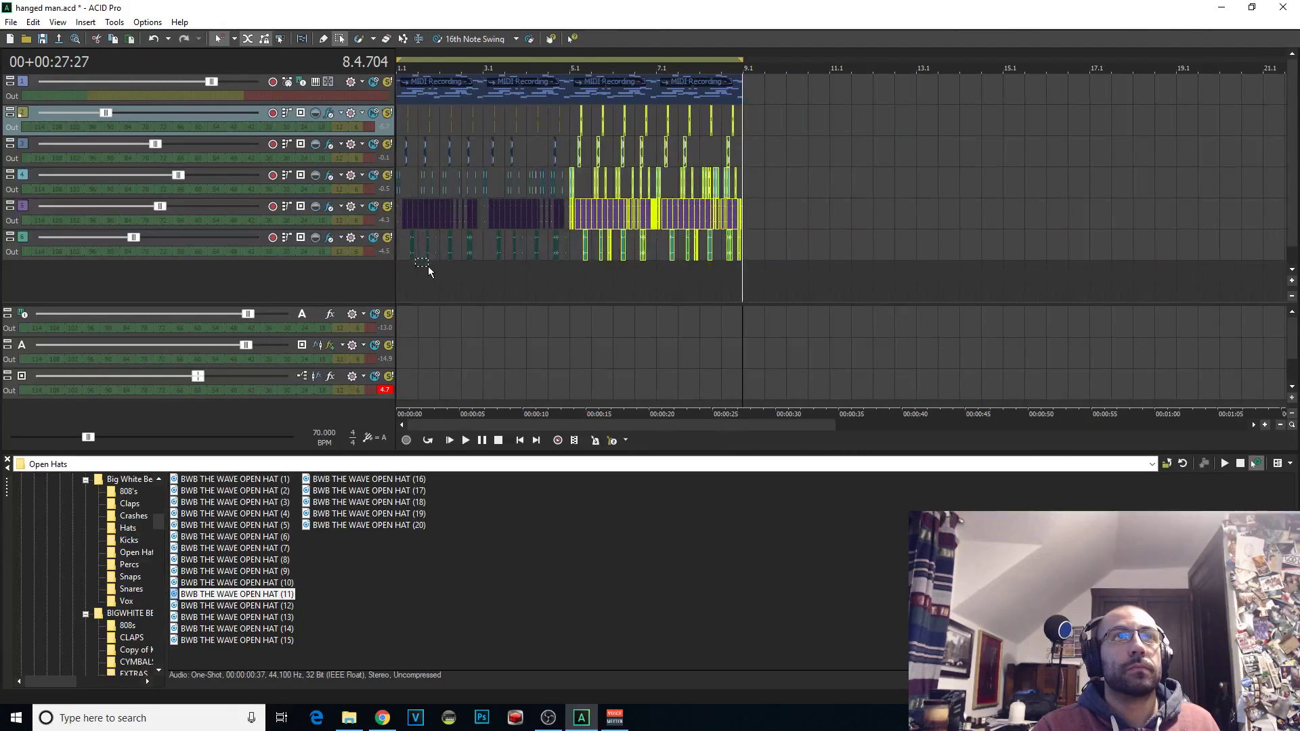
key("ctrl+s")
key("alt+Tab")
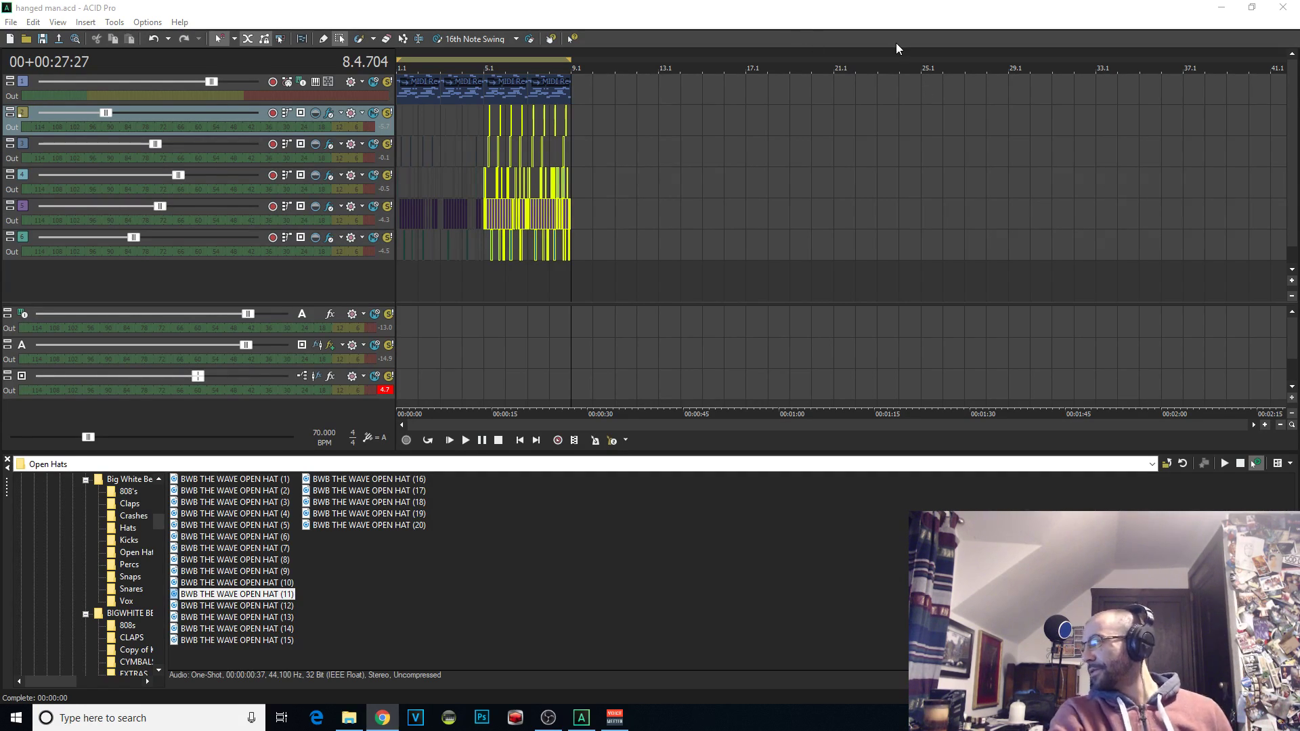
Back in ACID Pro, deselect the events and play the arrangement from the beginning
left_click(410, 284)
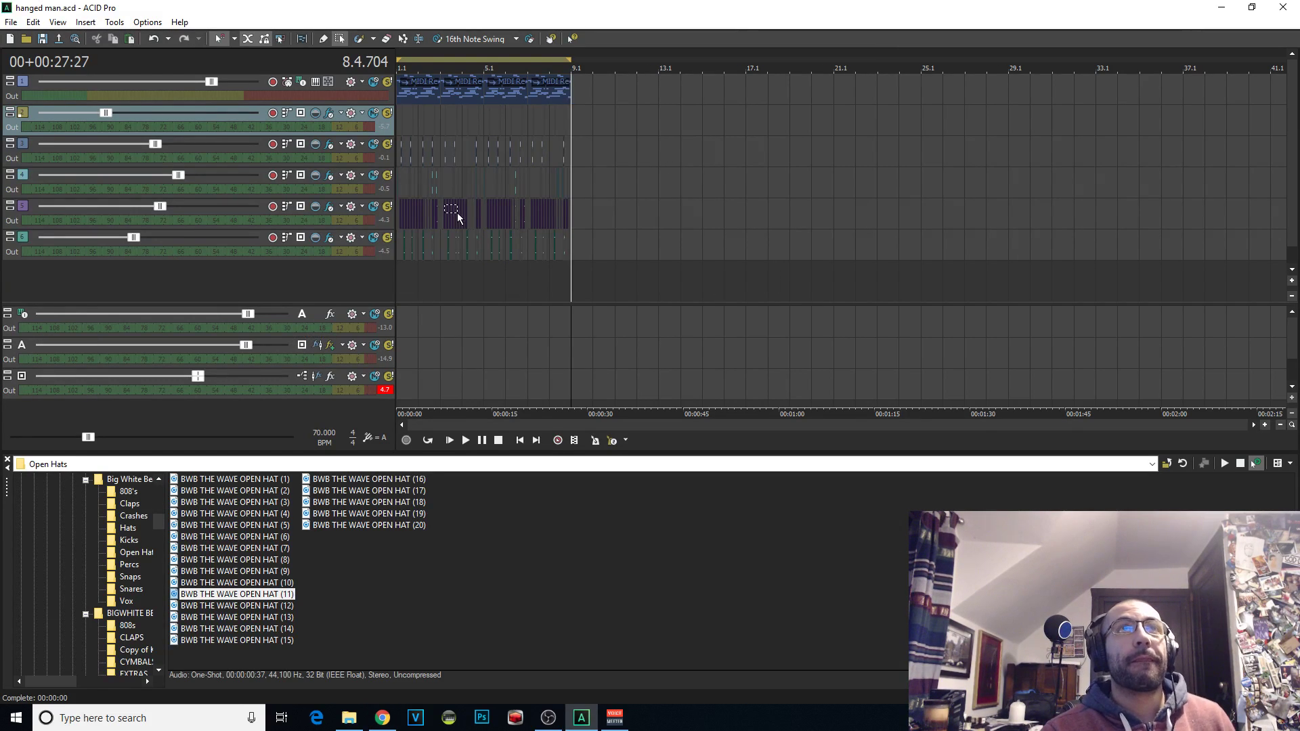
left_click(409, 282)
key("ctrl+Home")
scroll(600, 278, "up", 4)
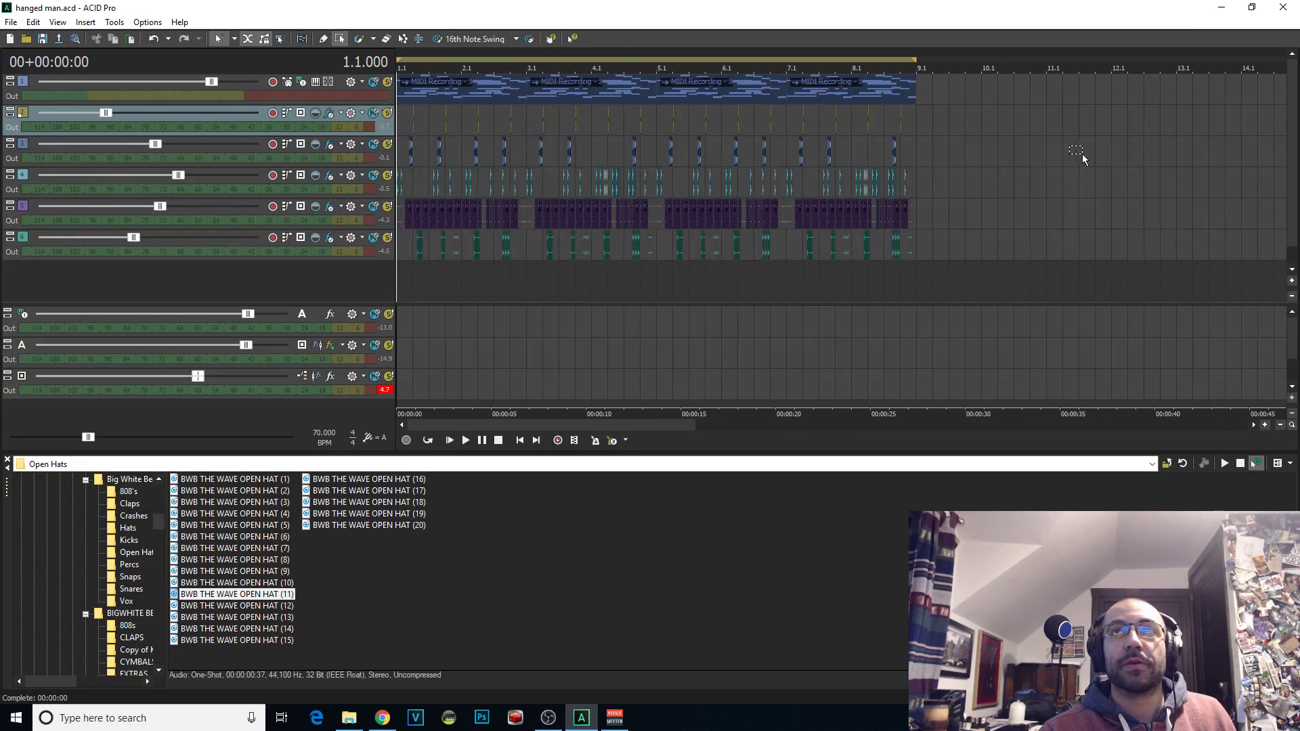
key("space")
Insert a new MIDI track below the drum tracks and route it to the Grace soft synth
right_click(310, 292)
left_click(335, 313)
left_click(302, 269)
left_click(378, 359)
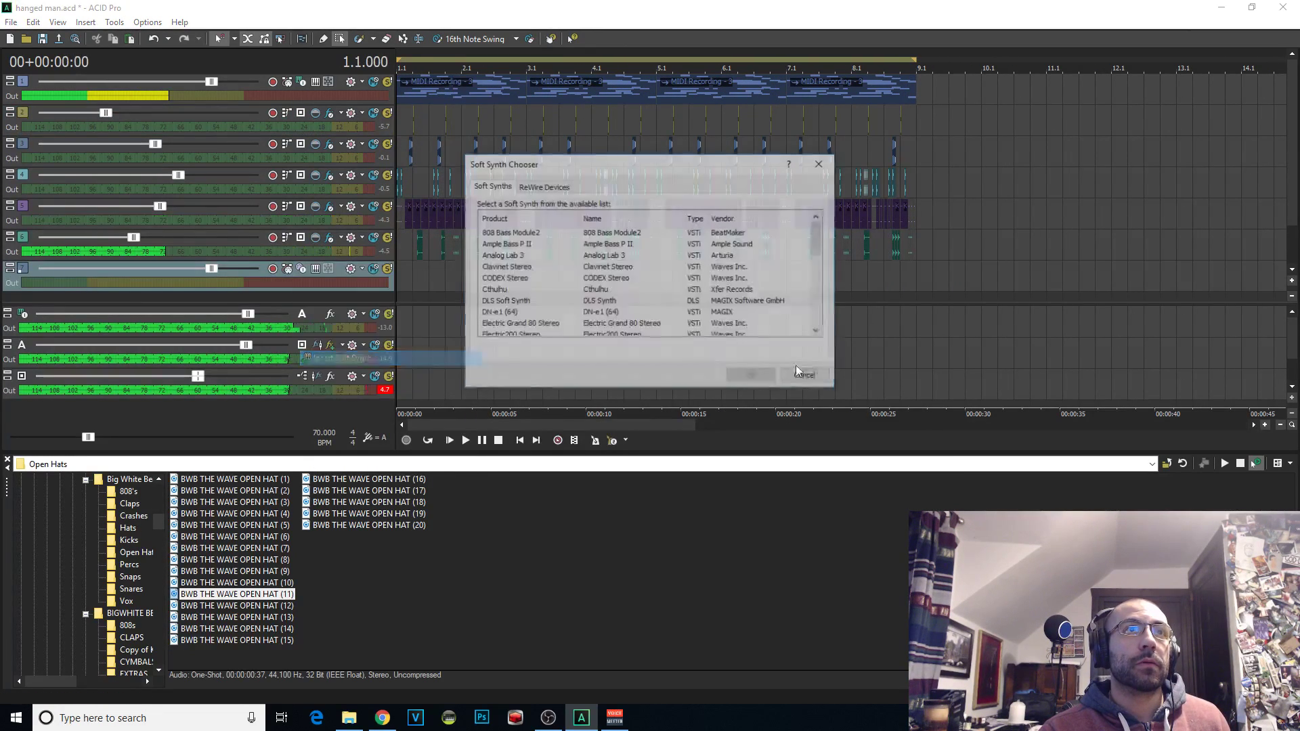
left_click(577, 289)
scroll(577, 293, "down", 2)
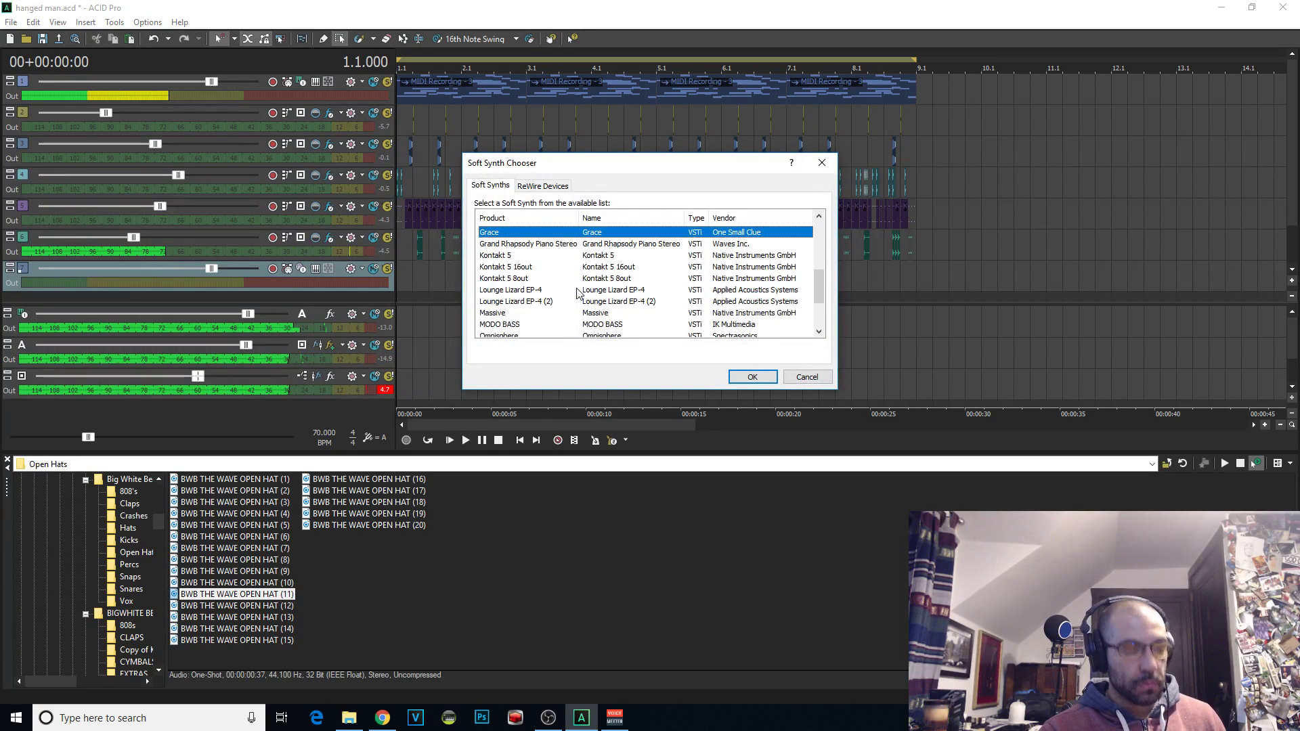
double_click(519, 233)
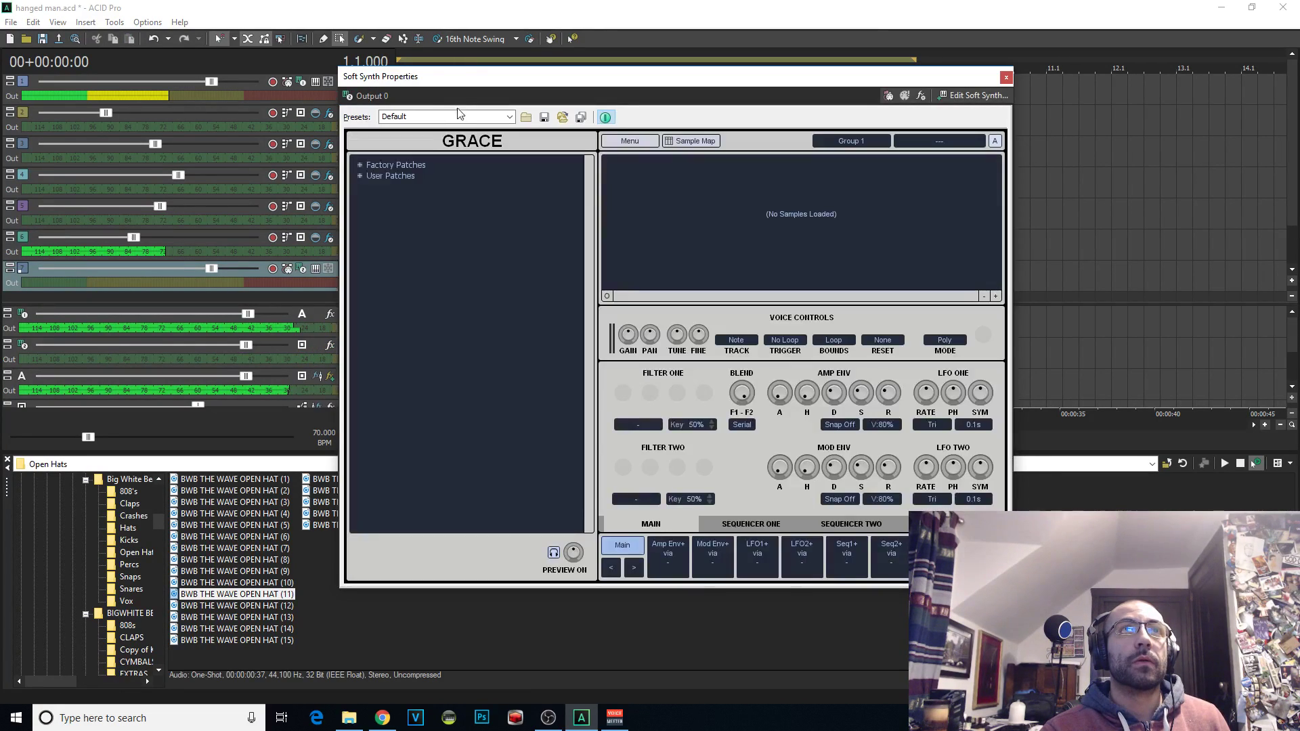
Browse to the sounds folder on Data Storage (D:) in File Explorer and load BWB PROMIXED 2 808 (32).wav into Grace
left_click_drag(440, 84, 520, 92)
left_click(349, 718)
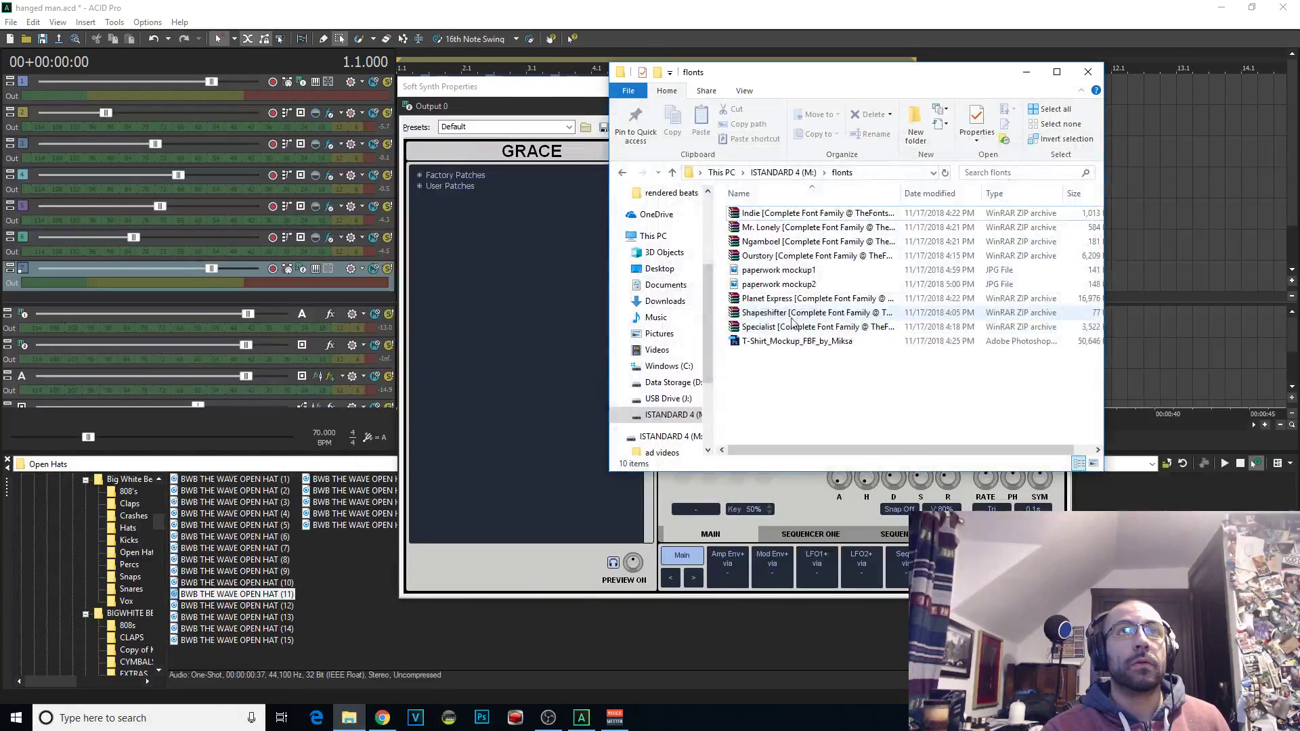
left_click(670, 383)
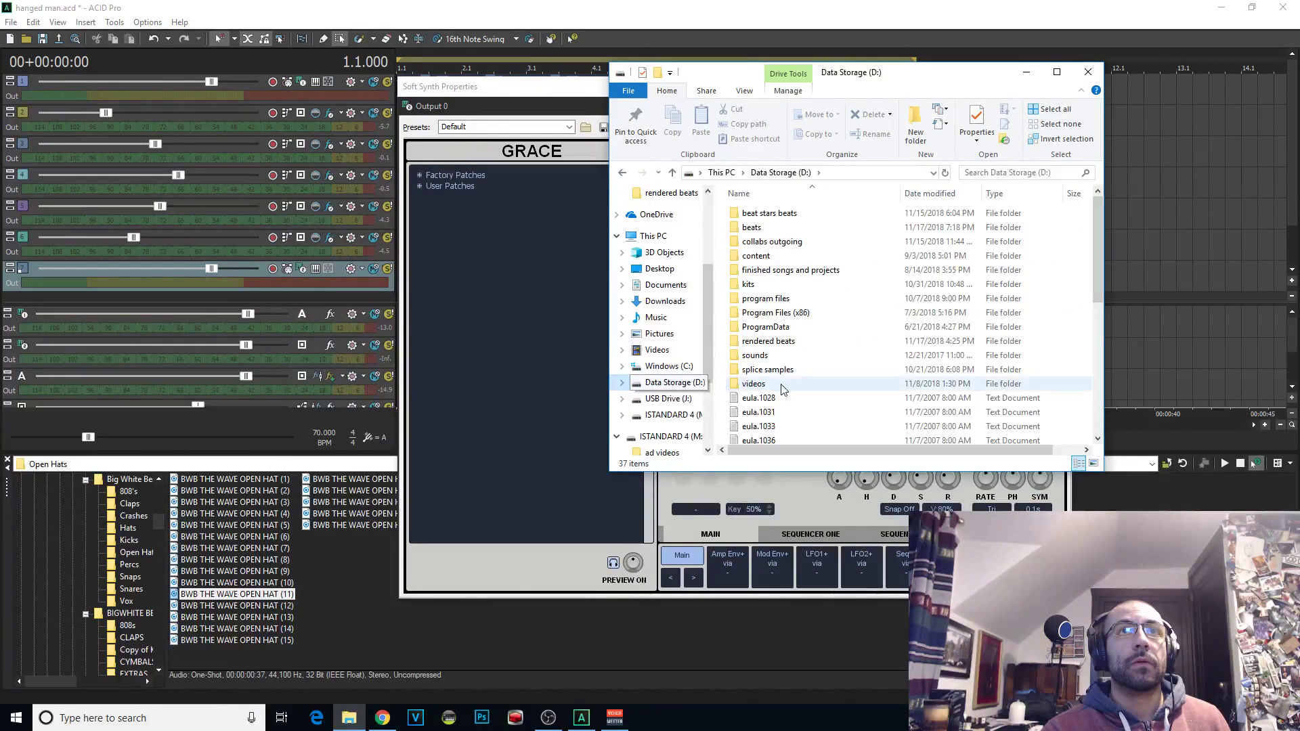
scroll(785, 390, "down", 3)
scroll(791, 391, "up", 3)
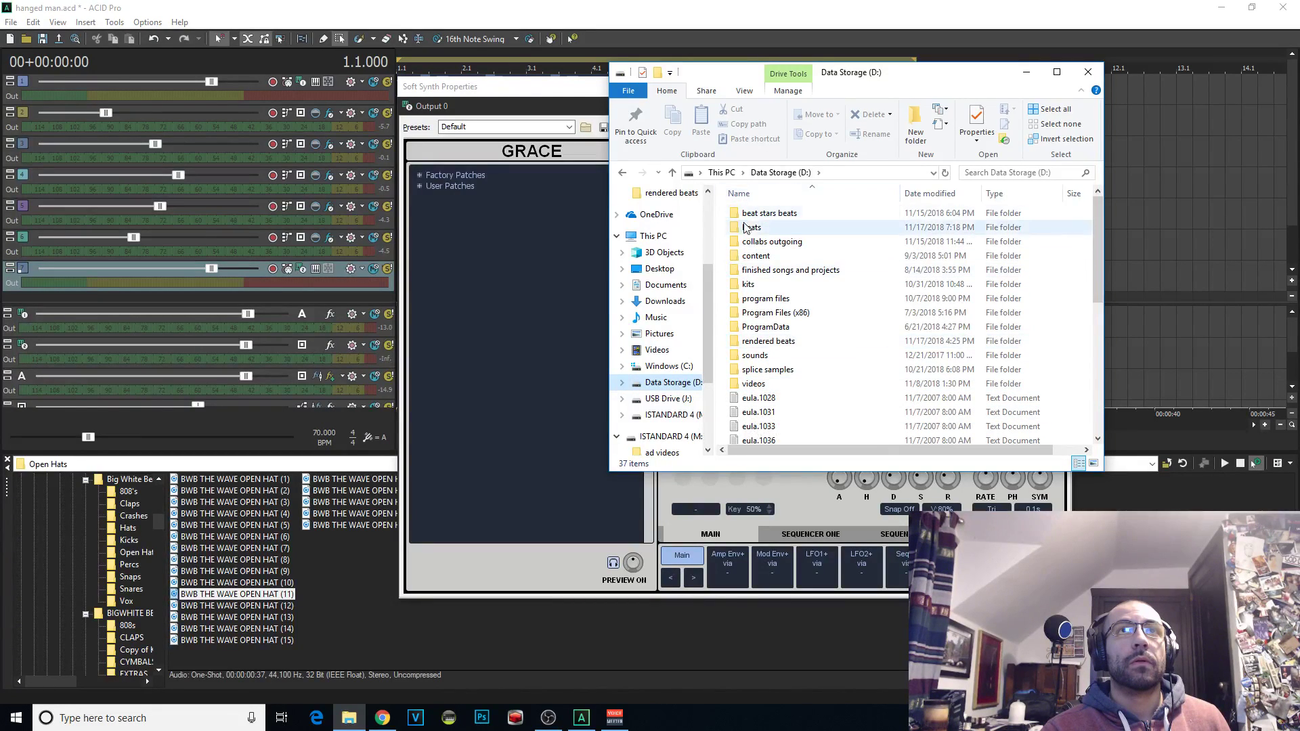
double_click(754, 355)
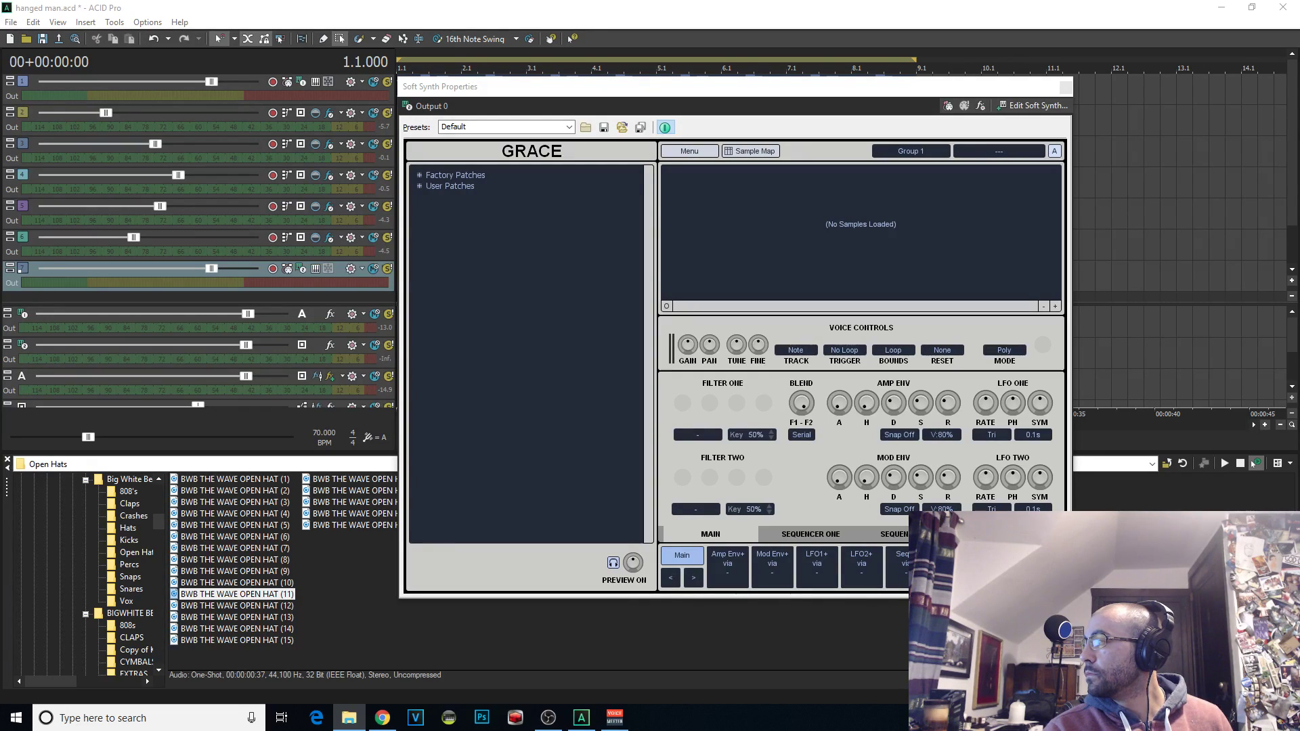
left_click_drag(235, 79, 795, 244)
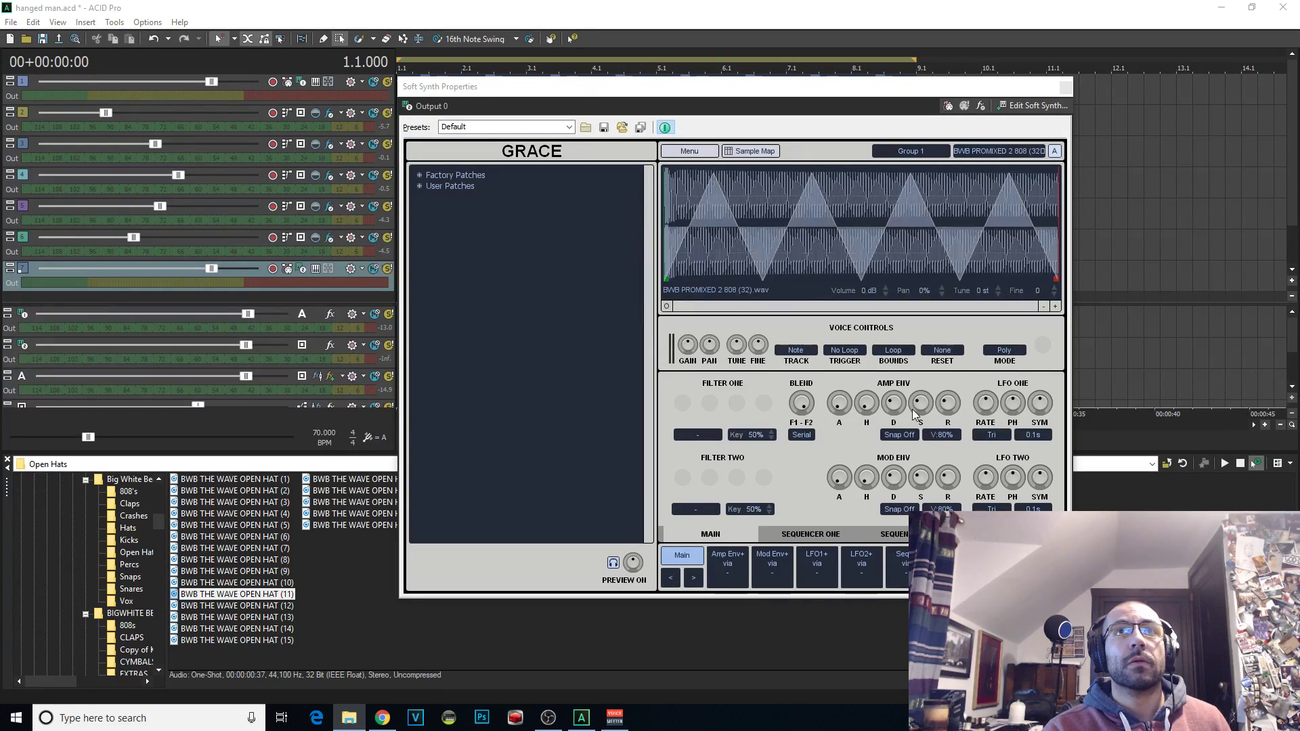
Move the Grace window clear of the tracks and audition the 808 sample against the beat from the start
left_click(1019, 352)
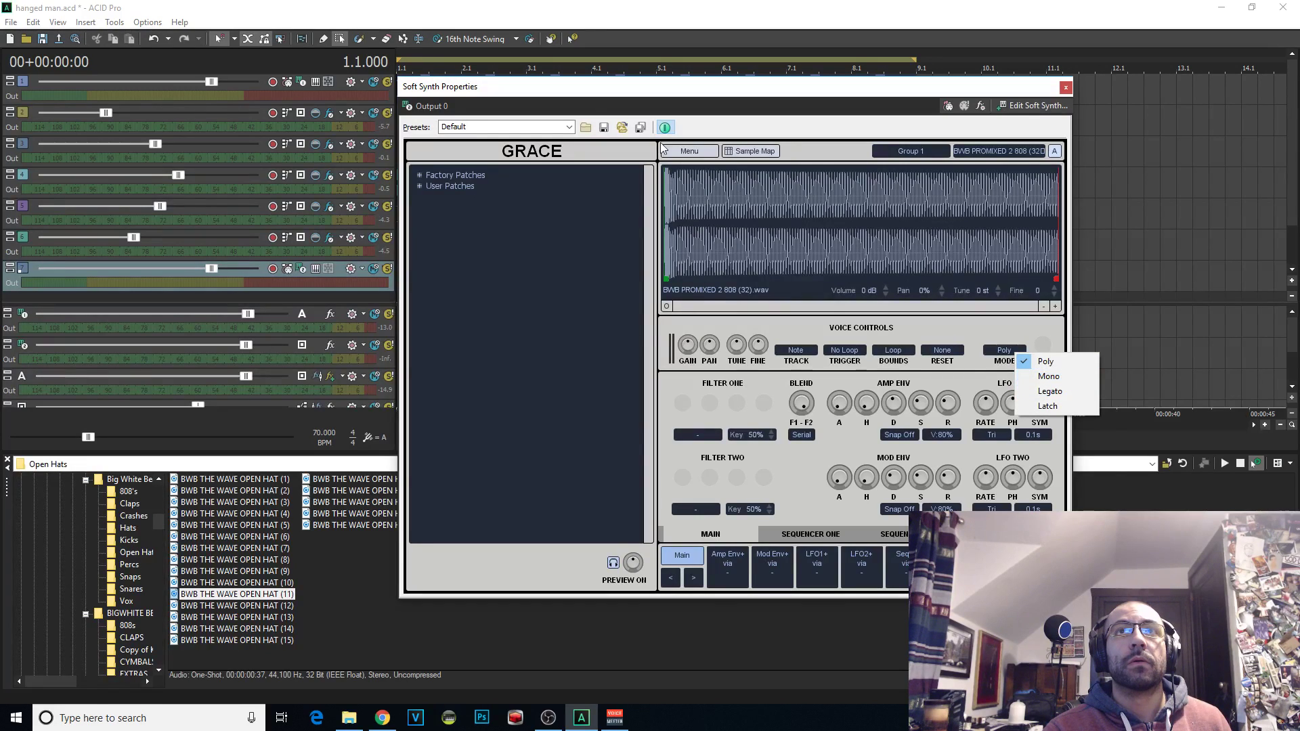
left_click_drag(542, 95, 736, 105)
left_click(404, 274)
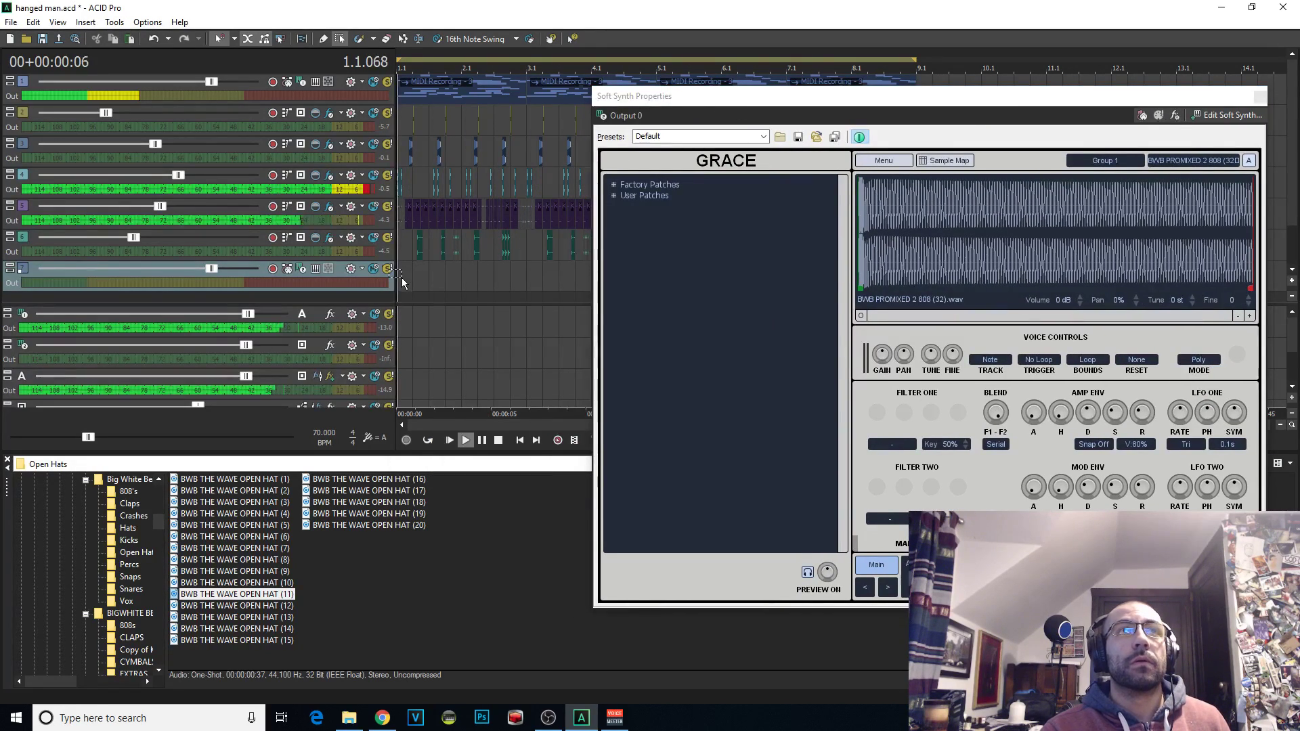
key("space")
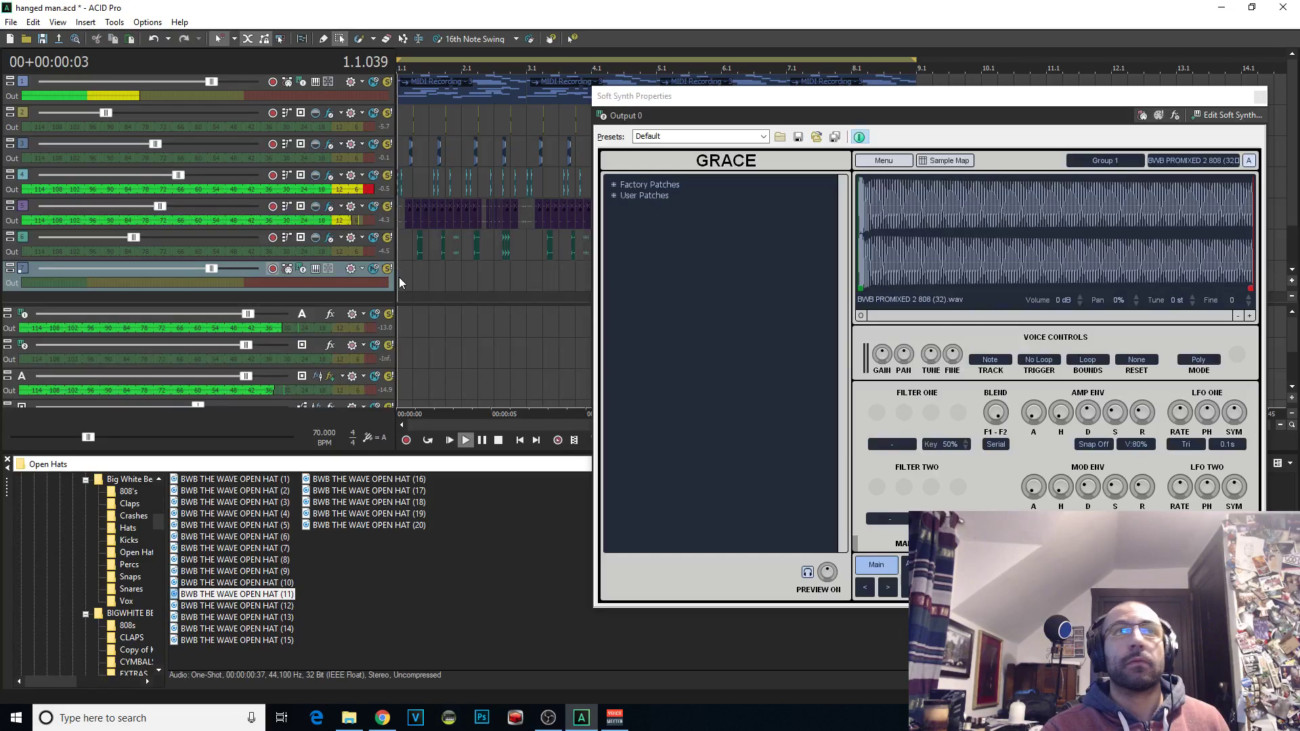
key("space")
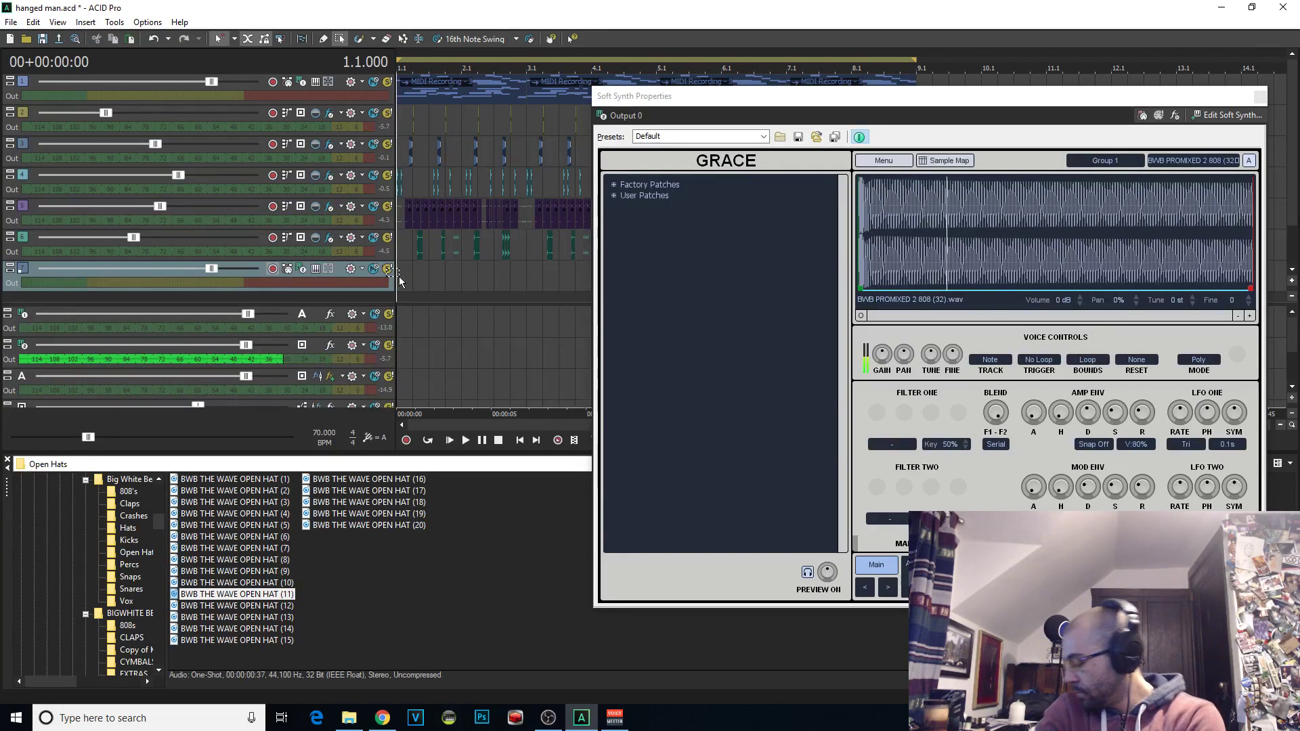
left_click(428, 441)
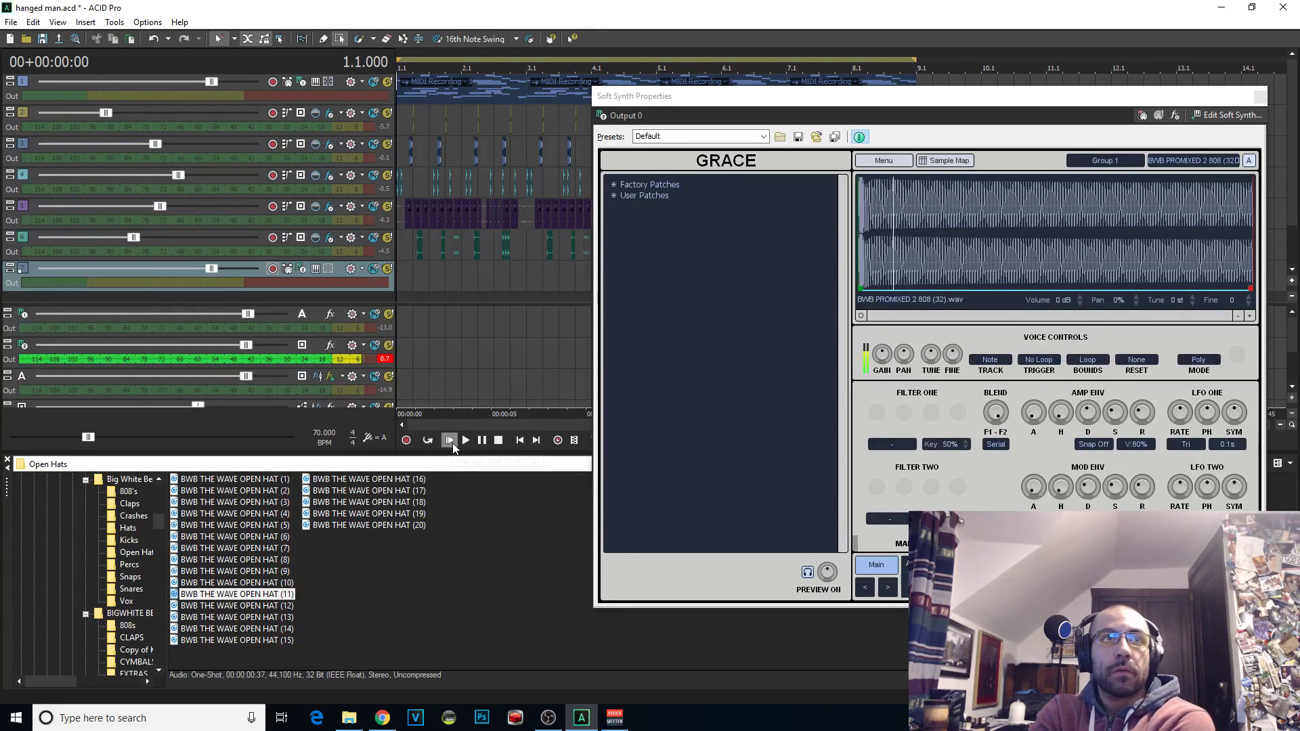
left_click(450, 442)
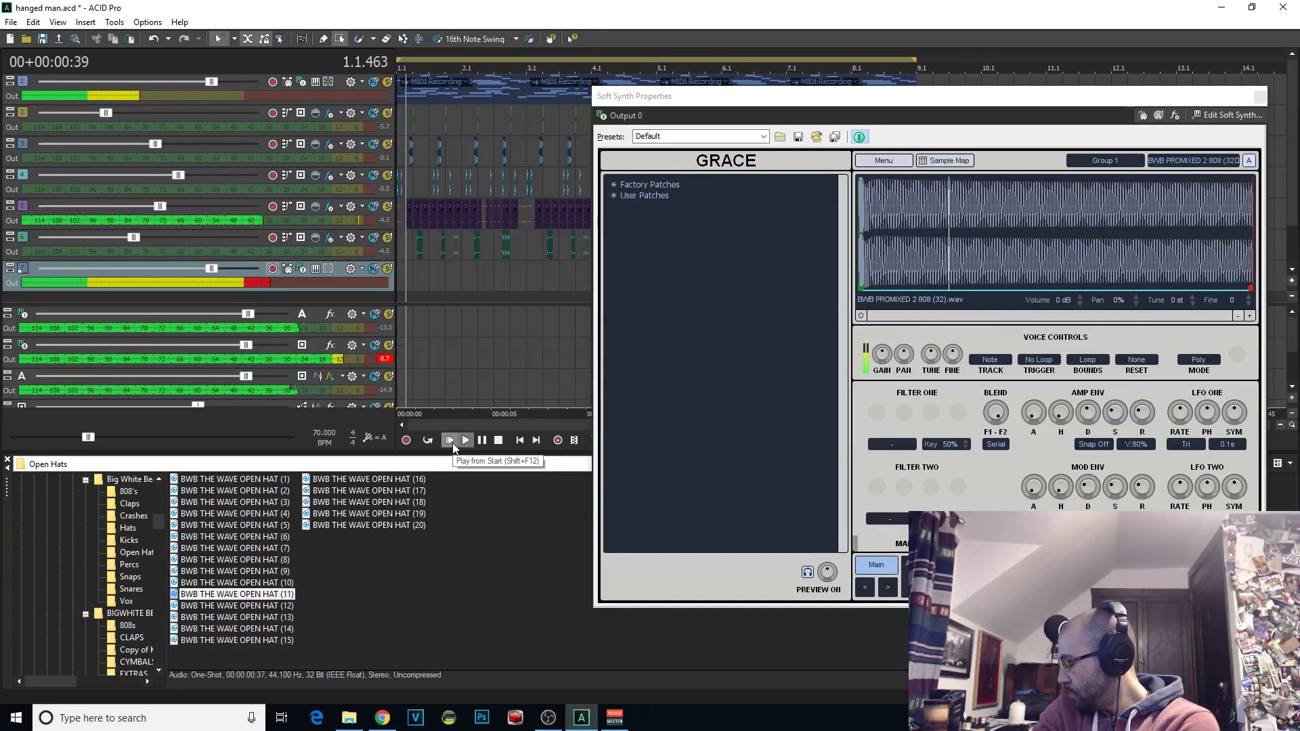
key("space")
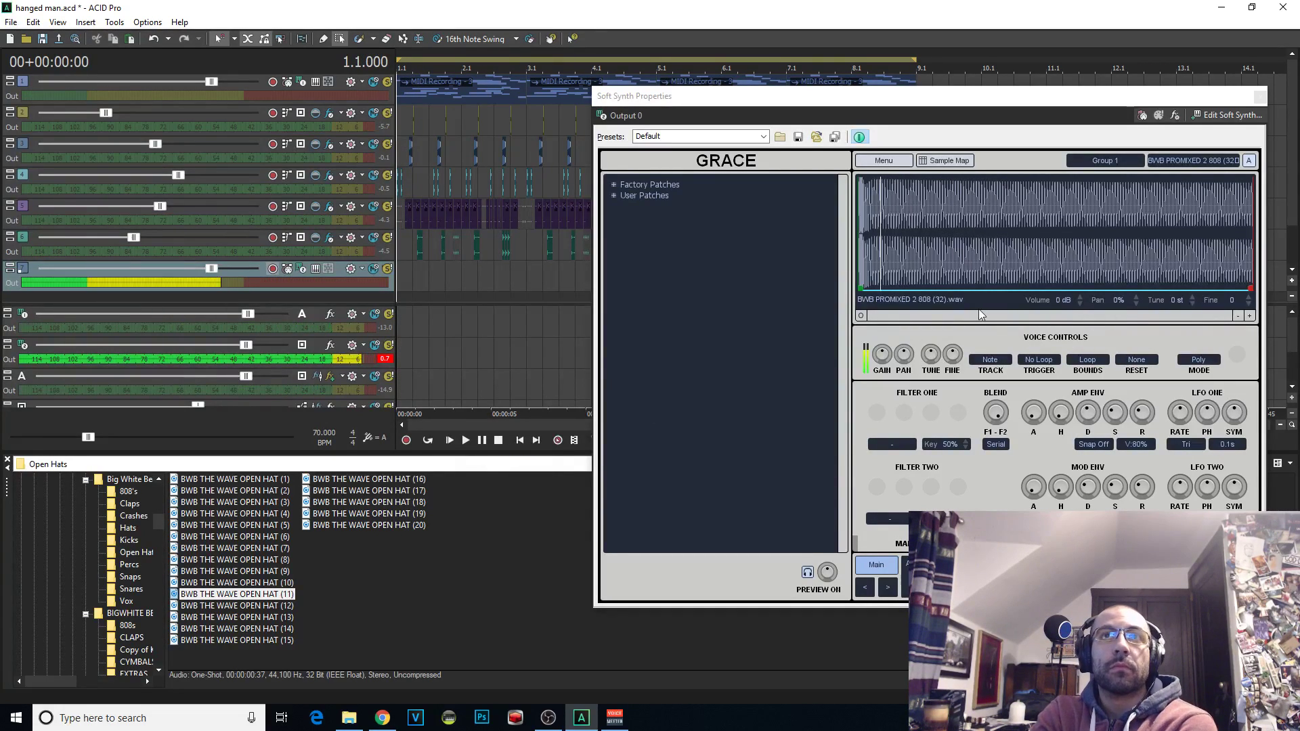
Set Grace's voice mode to Legato, close its window and play the 808 along with the beat
left_click(1201, 363)
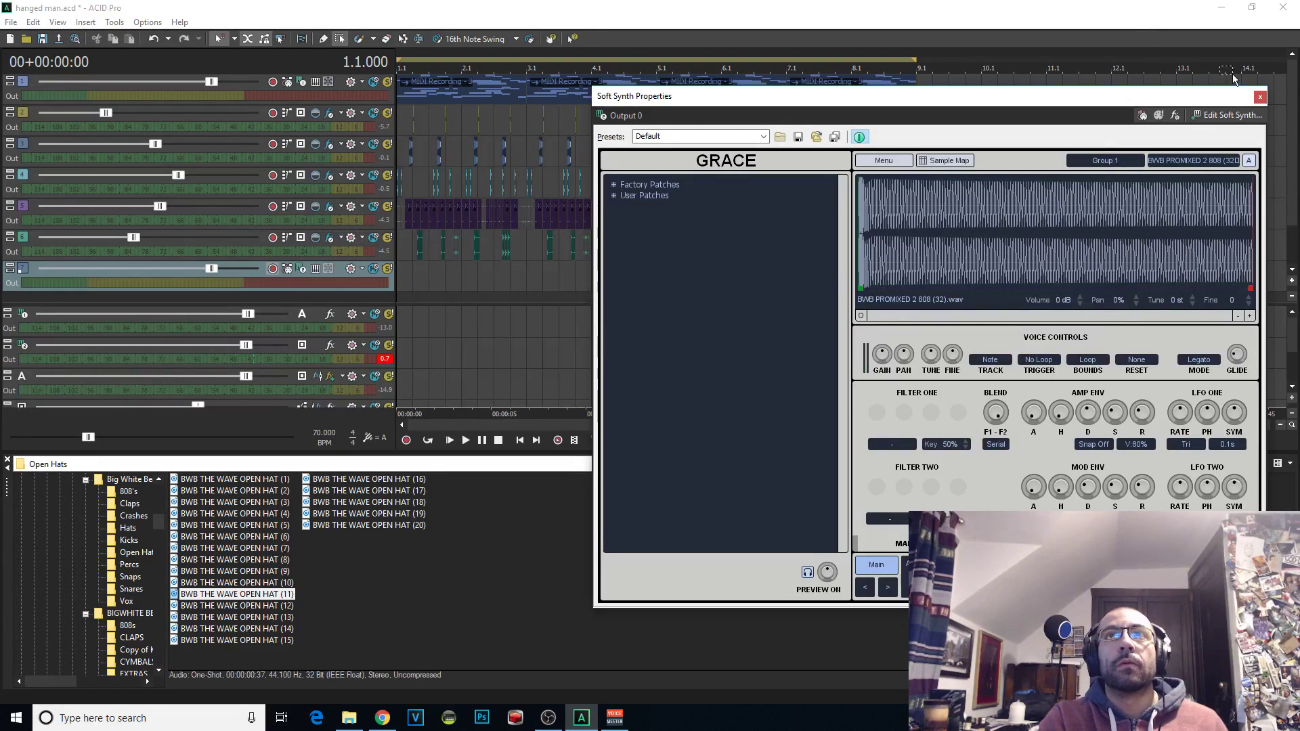
left_click(1261, 95)
key("space")
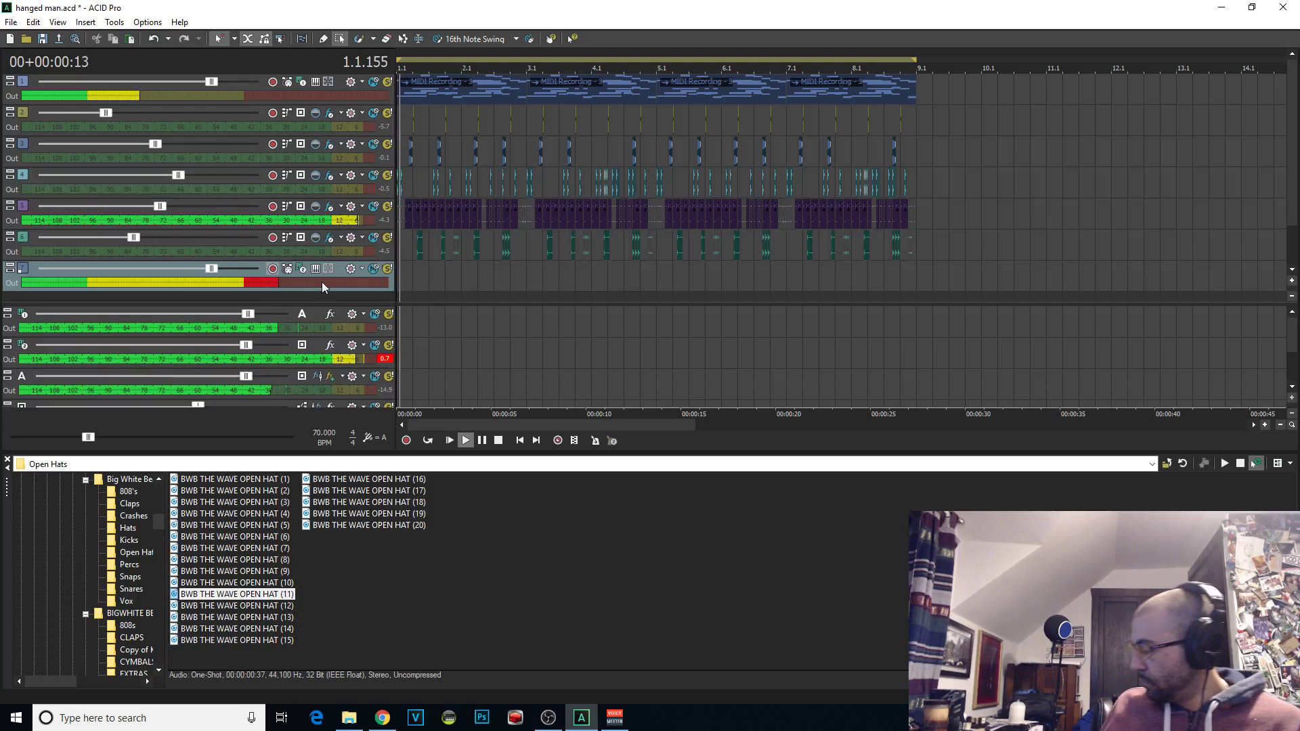
Rehearse the opening 808 notes against the beat from the start of the project
key("space")
key("space")
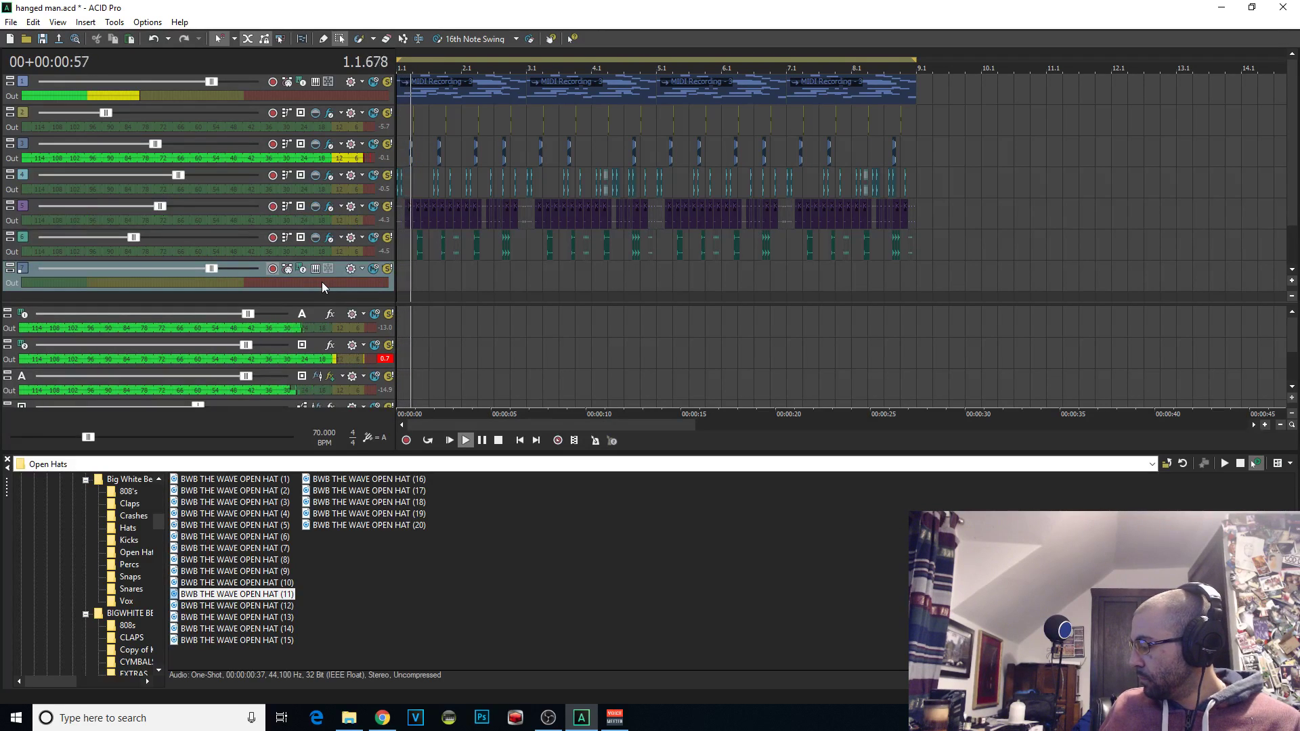
key("space")
key("space")
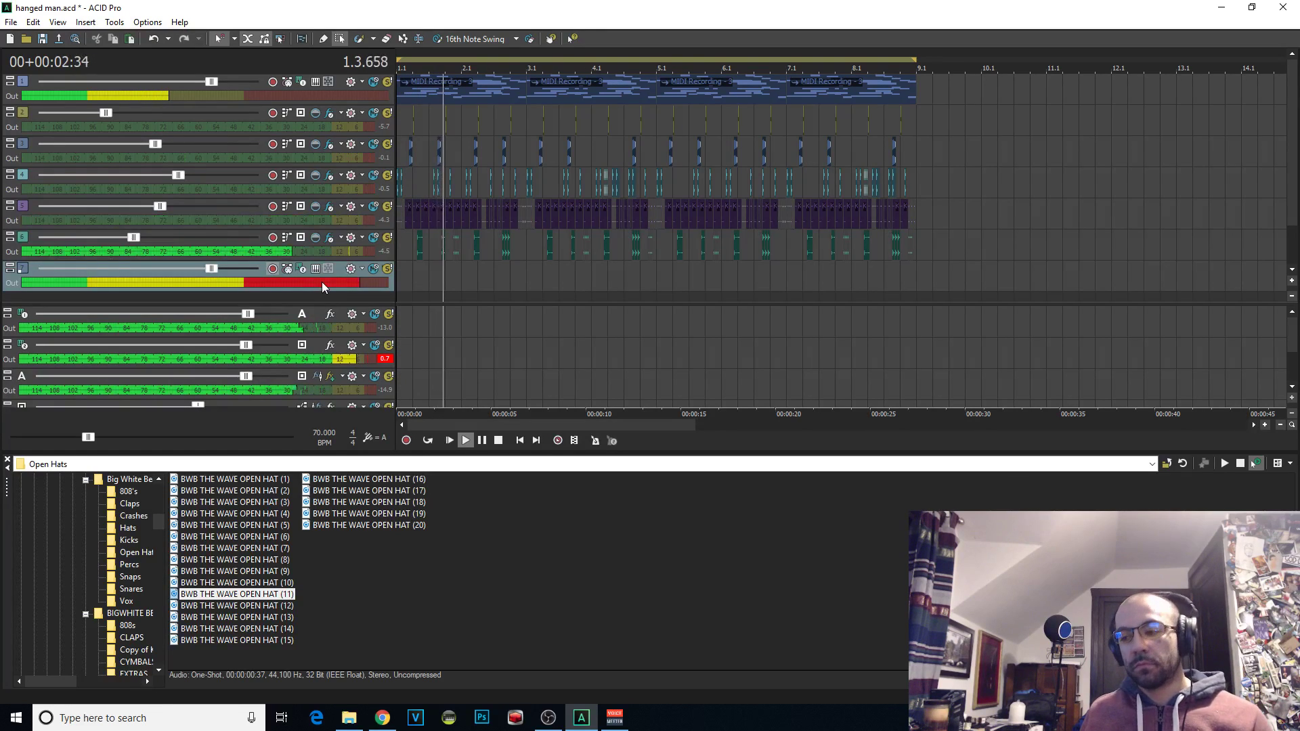
key("space")
key("space")
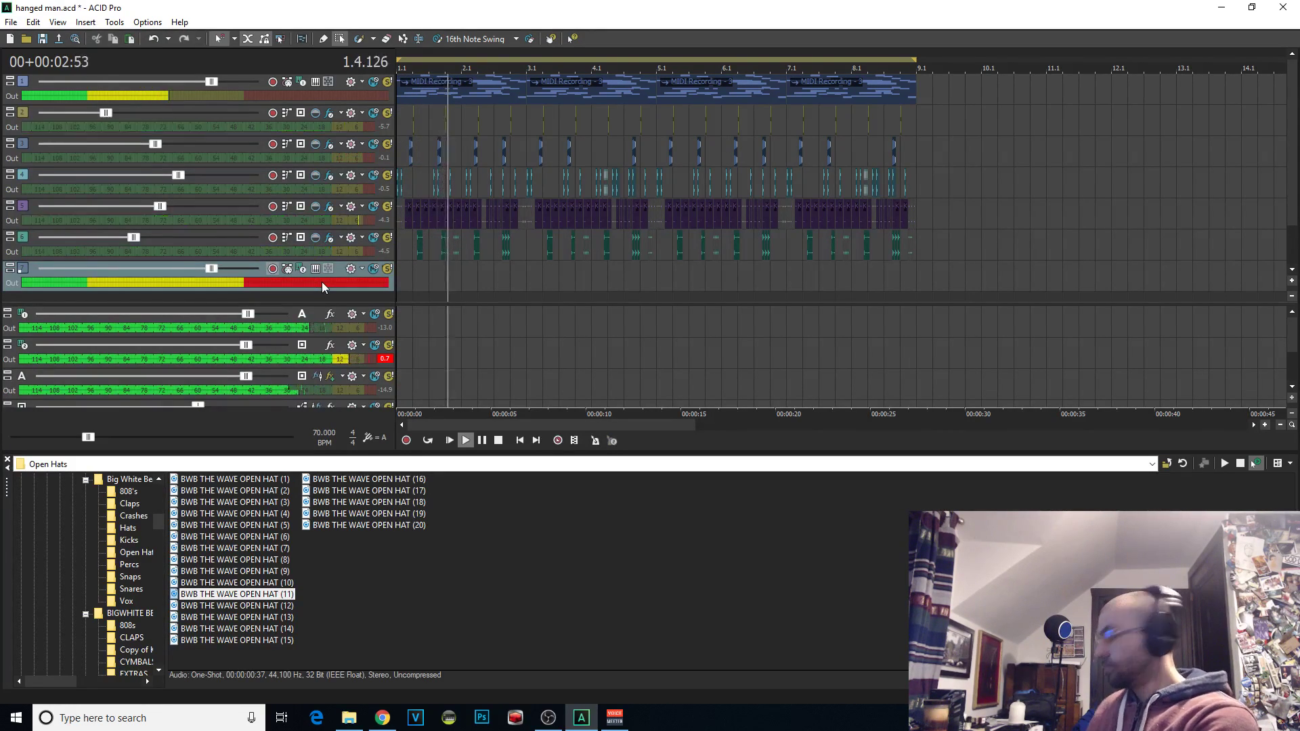
key("space")
Record takes of the opening 808 phrase on the Grace track from measure 1, keeping the final take
key("ctrl+r")
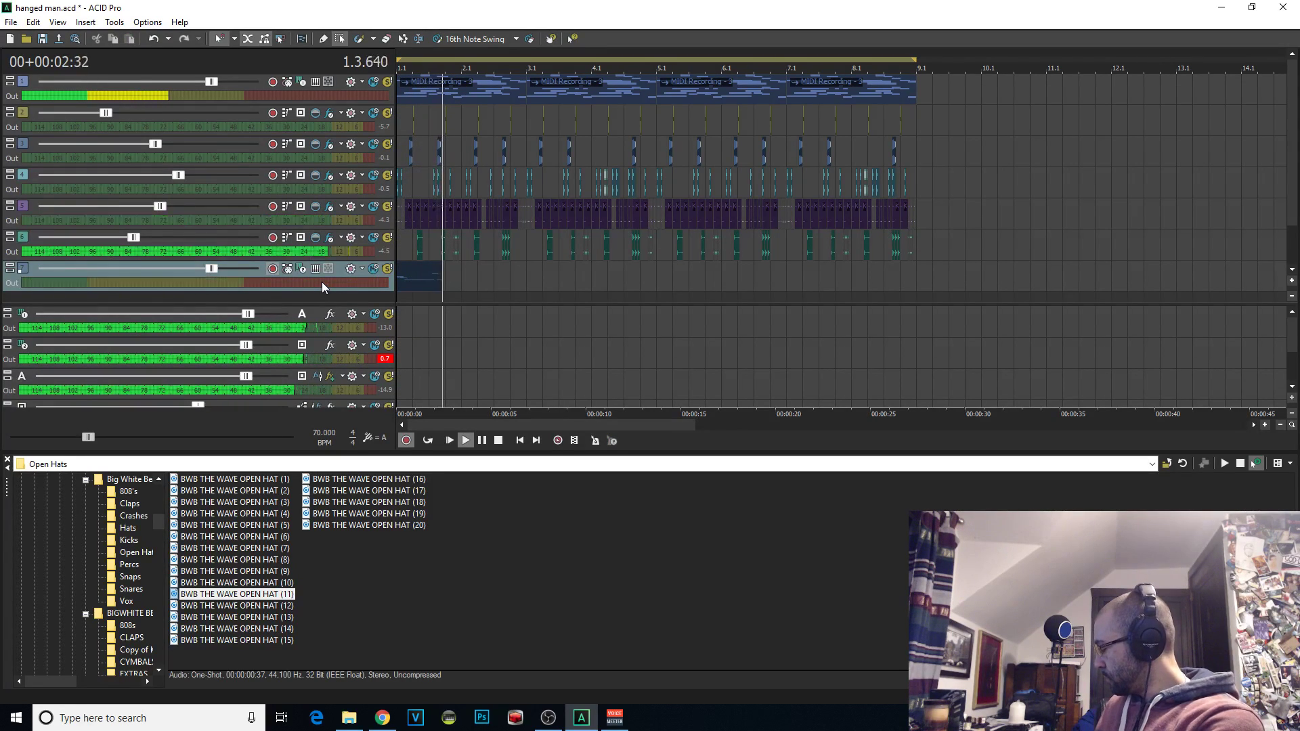
key("space")
key("space")
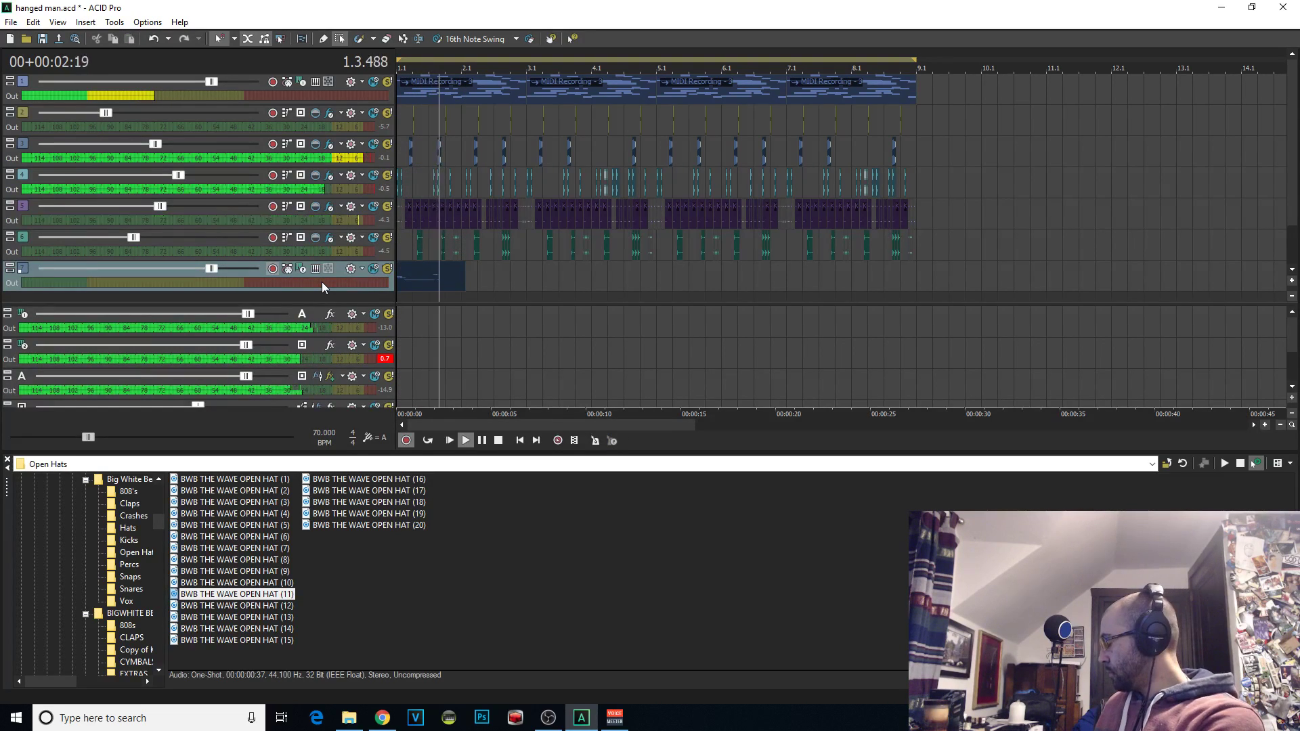
key("space")
key("space")
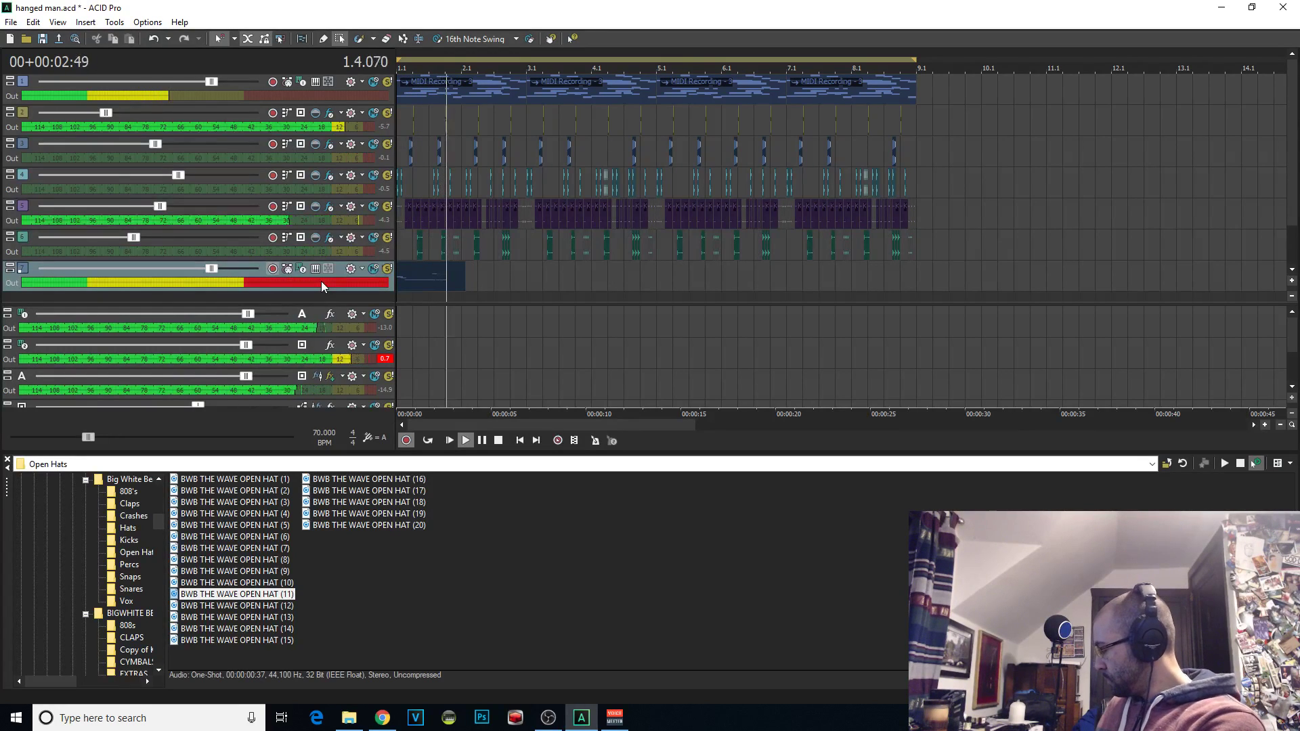
key("space")
key("space")
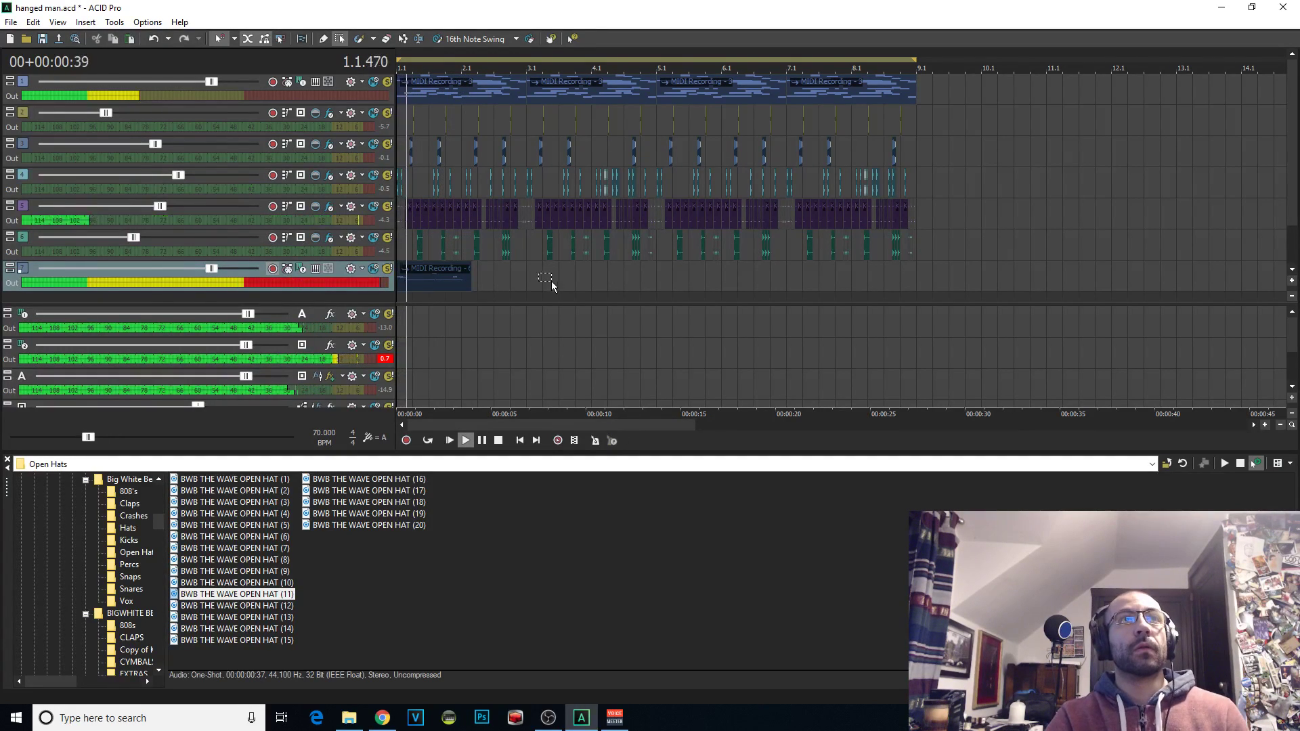
Quantize the note starts in the recorded 808 event at 100% strength and 0% swing
scroll(585, 250, "up", 4)
left_click(588, 272)
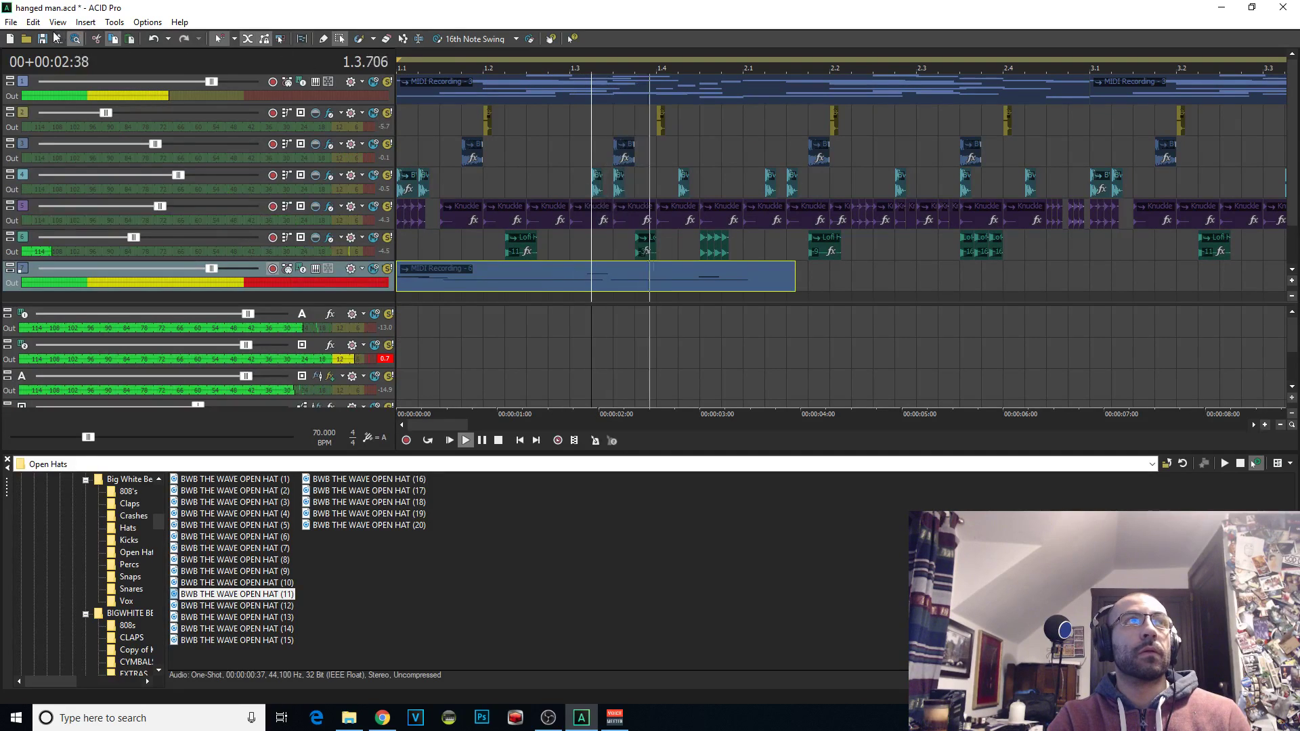
left_click(32, 21)
left_click(81, 332)
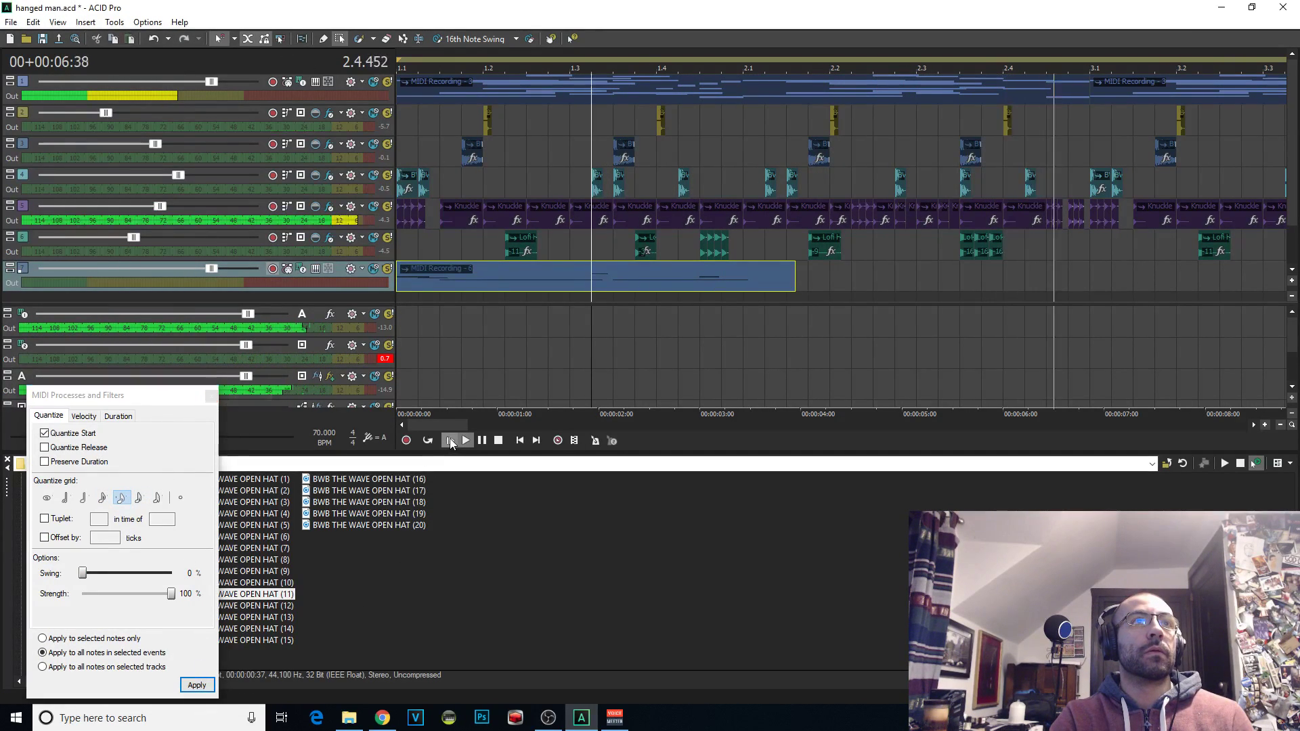
left_click(237, 349)
left_click(212, 396)
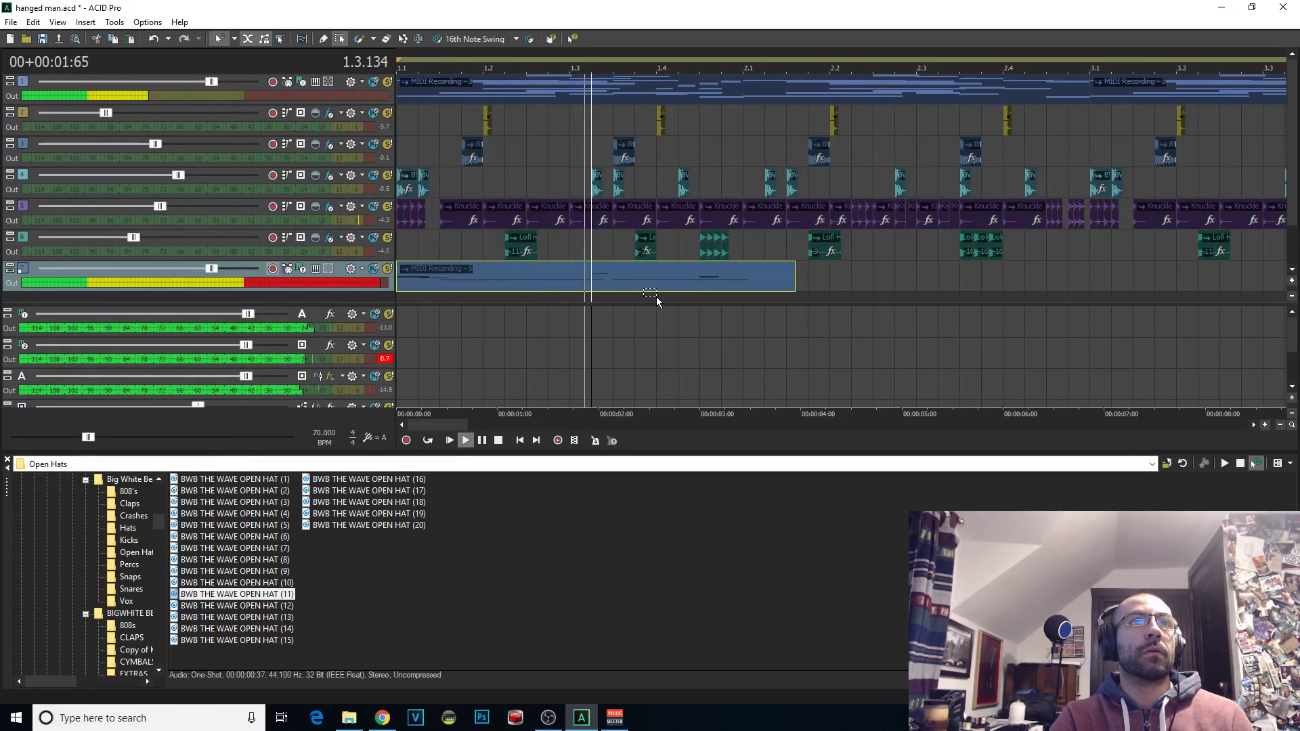
Split the 808 event at 1.4.192 and delete the part after the split
left_click(689, 279)
key("space")
left_click(685, 284)
key("s")
key("Delete")
key("space")
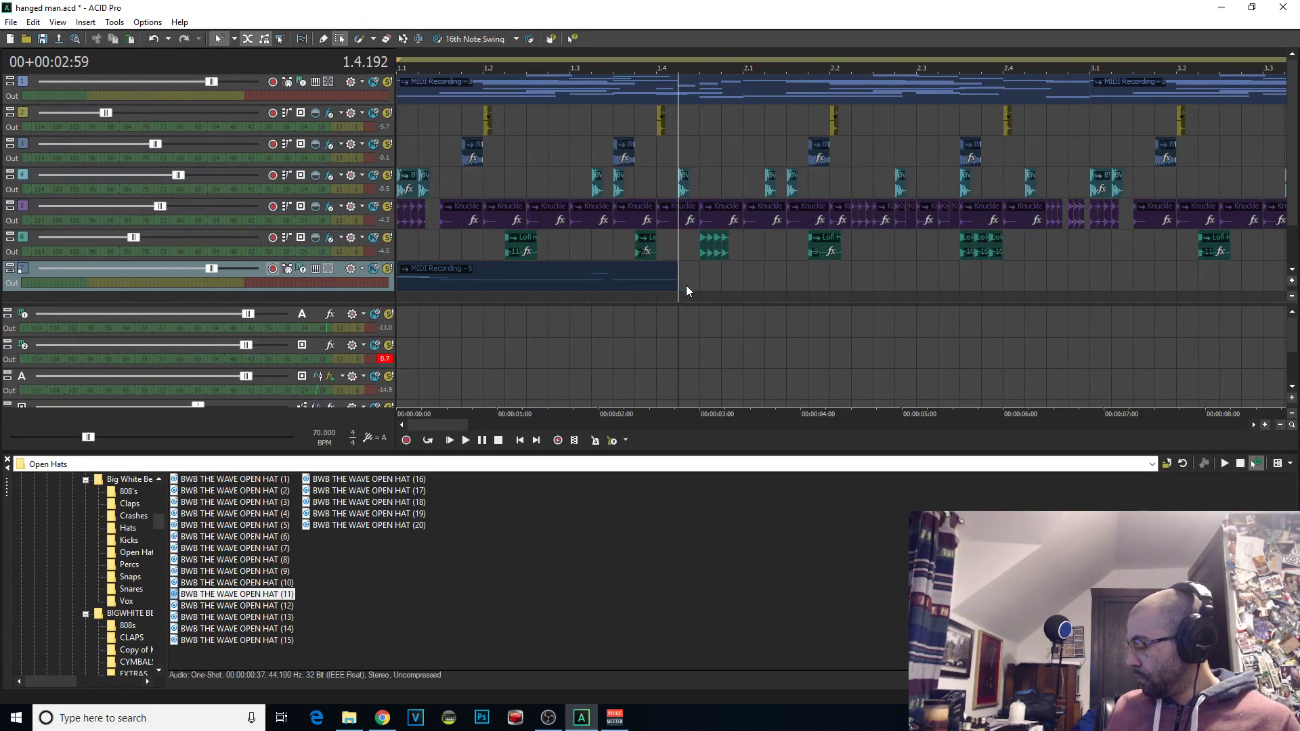
Rehearse the next 808 phrase over the beat from position 1.4.192
key("space")
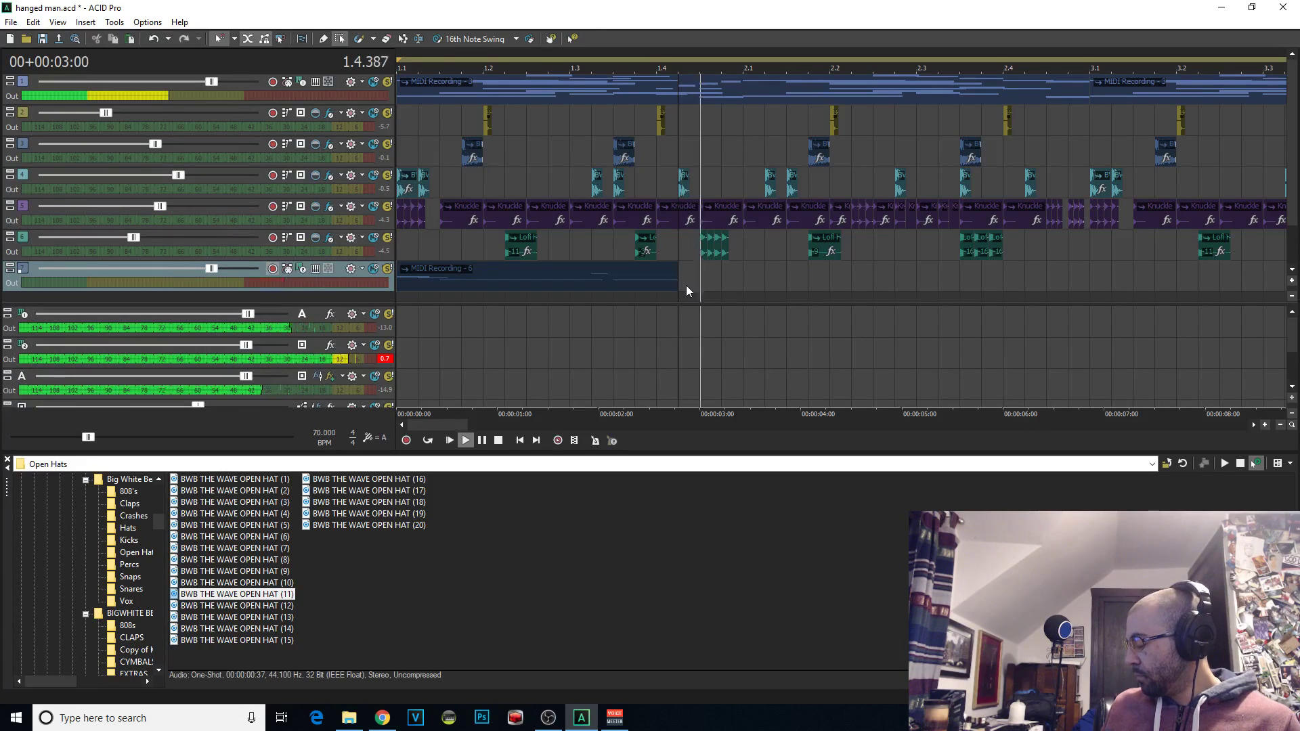
key("space")
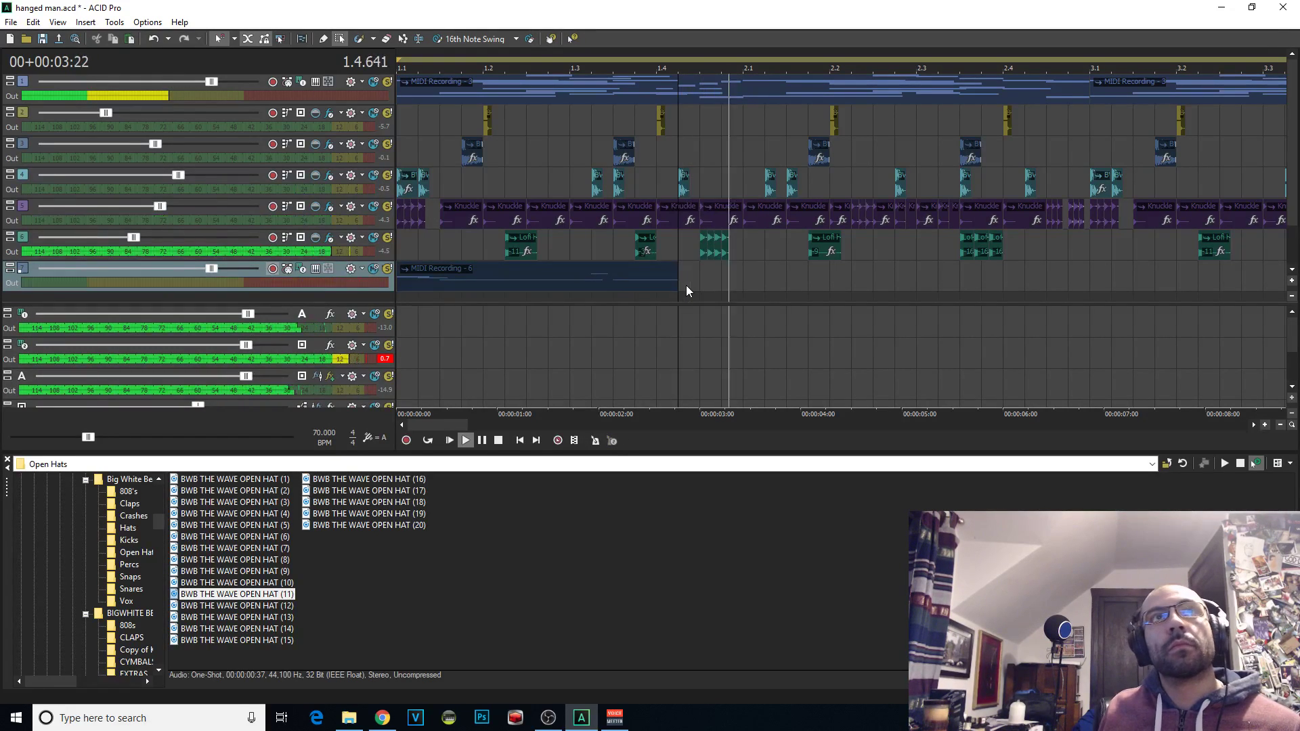
key("space")
key("space")
key("space")
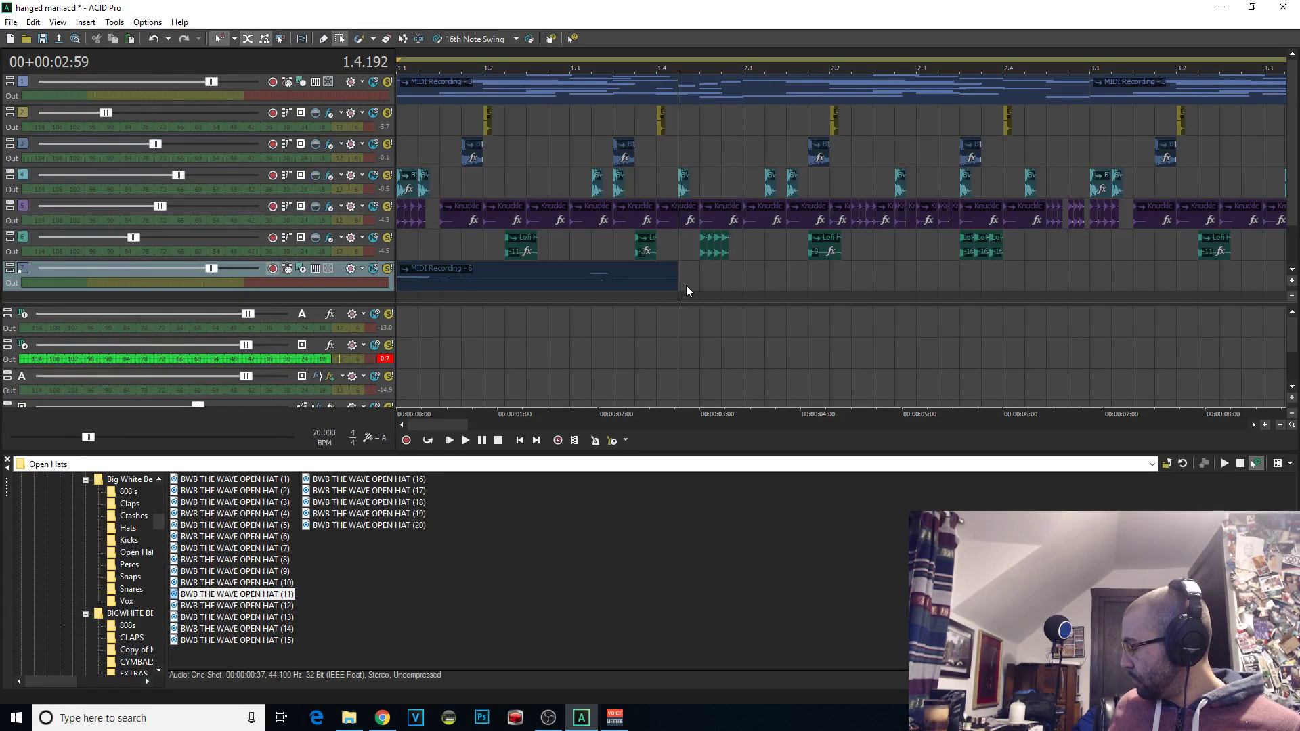
key("space")
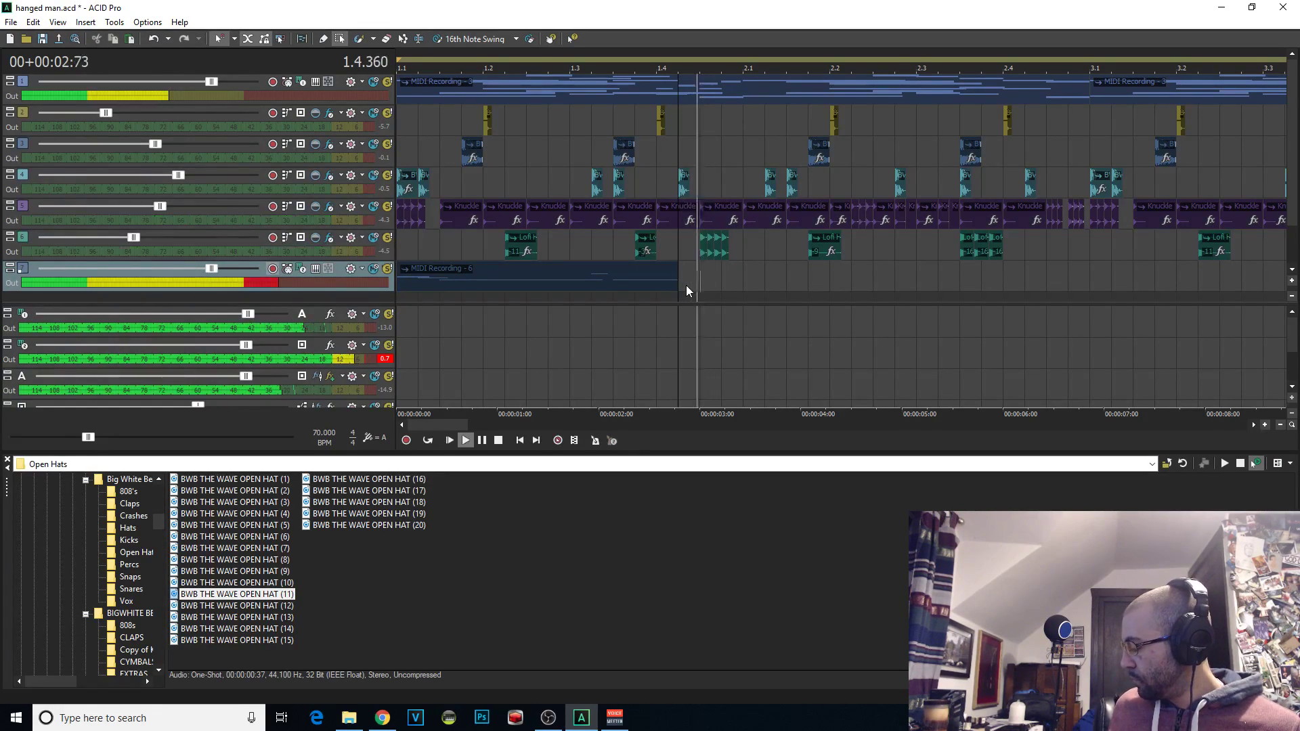
key("space")
key("space")
key("space")
Record takes of the second 808 phrase from 1.4.192 and trim the kept event to end at 2.2.576
key("ctrl+r")
key("space")
key("space")
key("space")
key("space")
key("ctrl+r")
key("space")
key("ctrl+r")
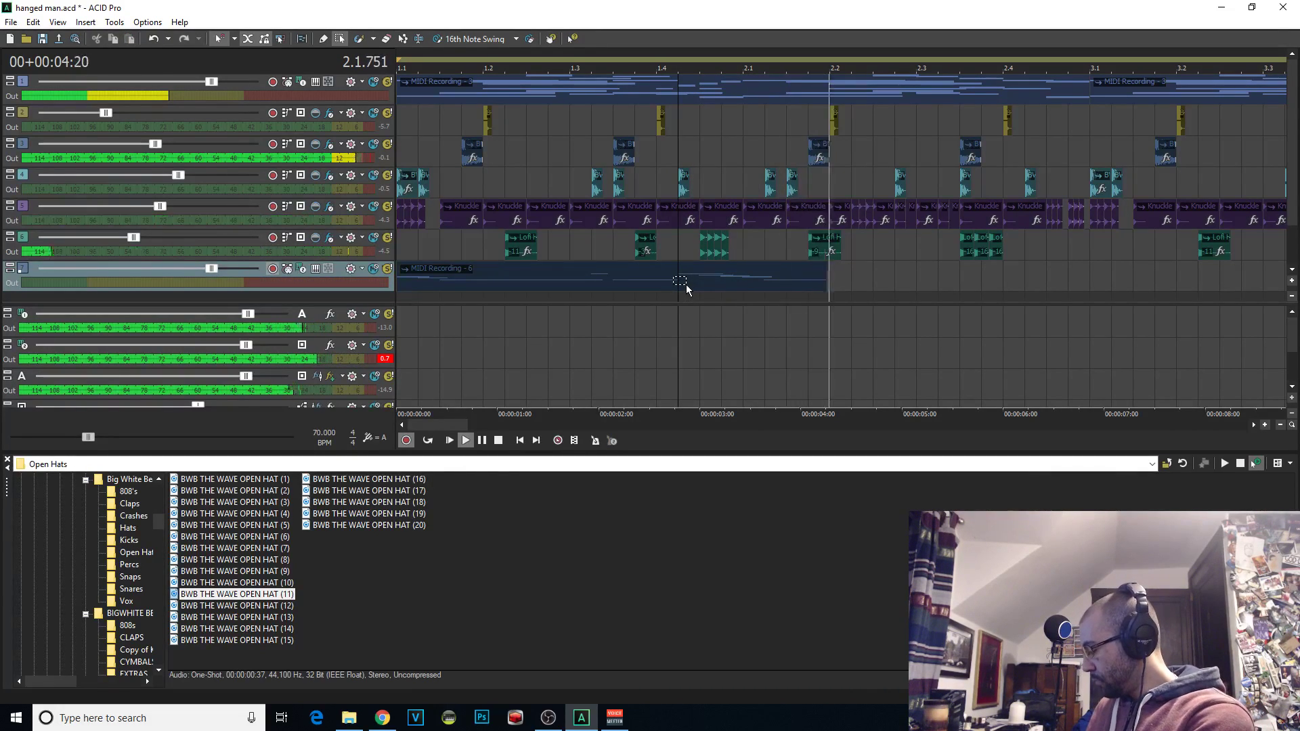
key("space")
key("ctrl+r")
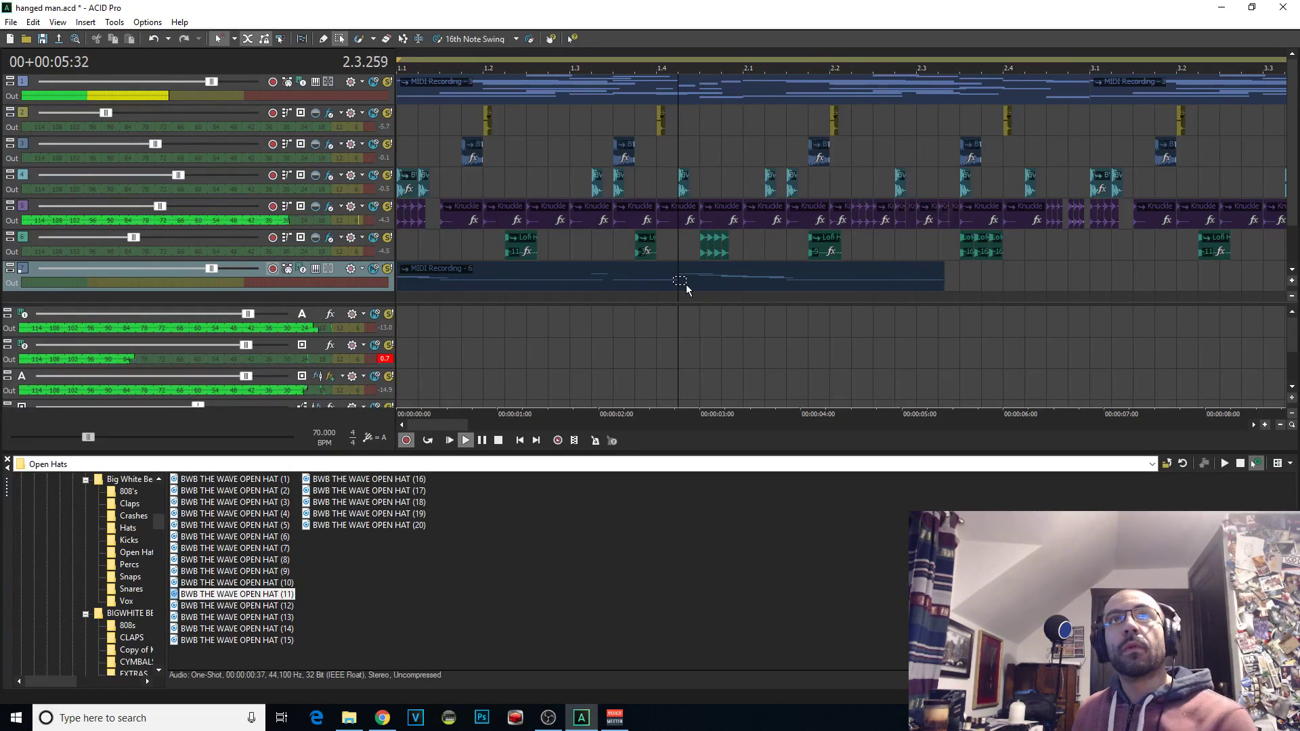
key("space")
key("ctrl+r")
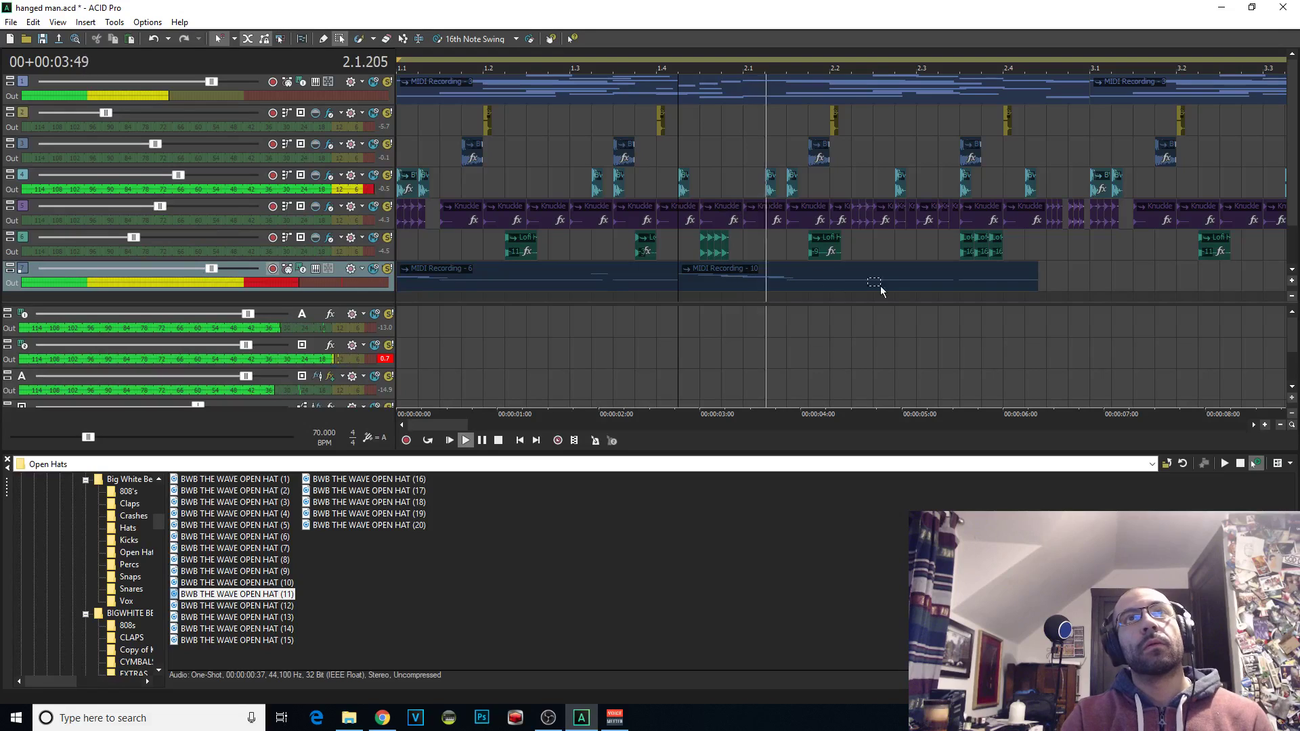
key("Return")
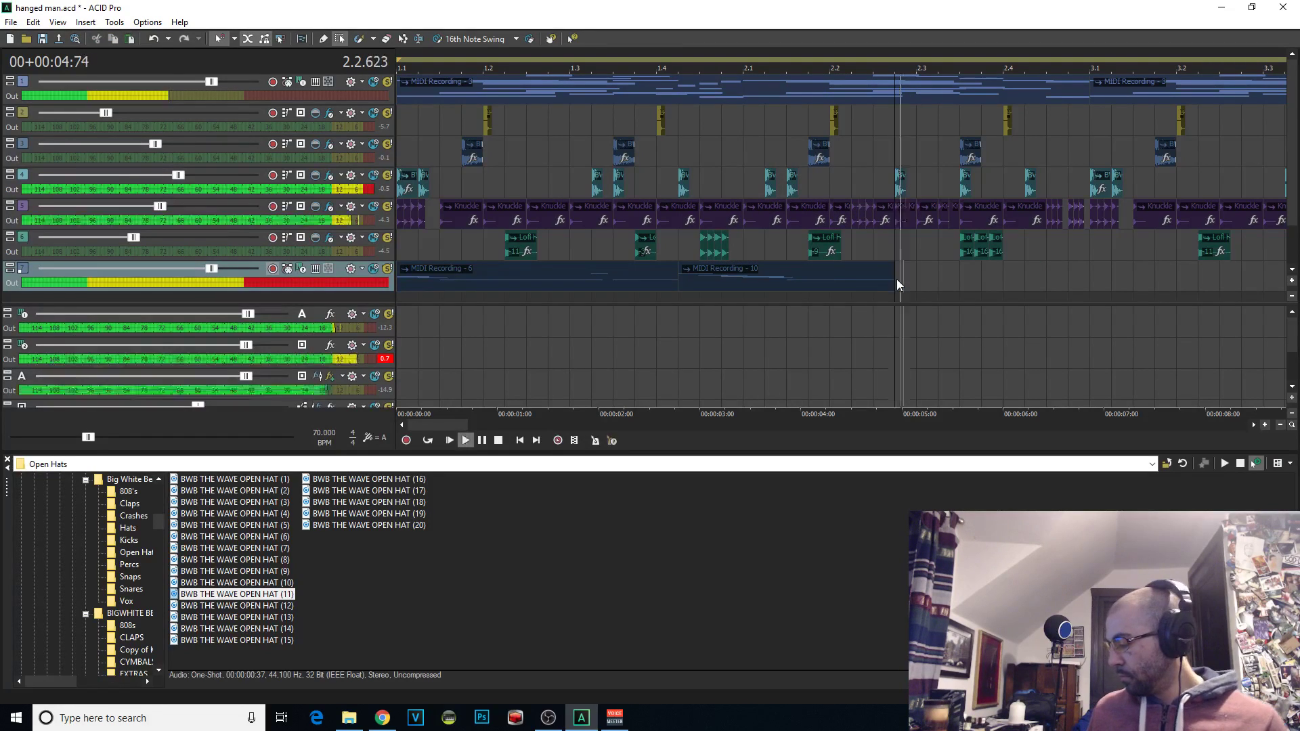
Record takes of the third 808 phrase from 2.2.576 on the Grace track, redoing it until one is kept
key("space")
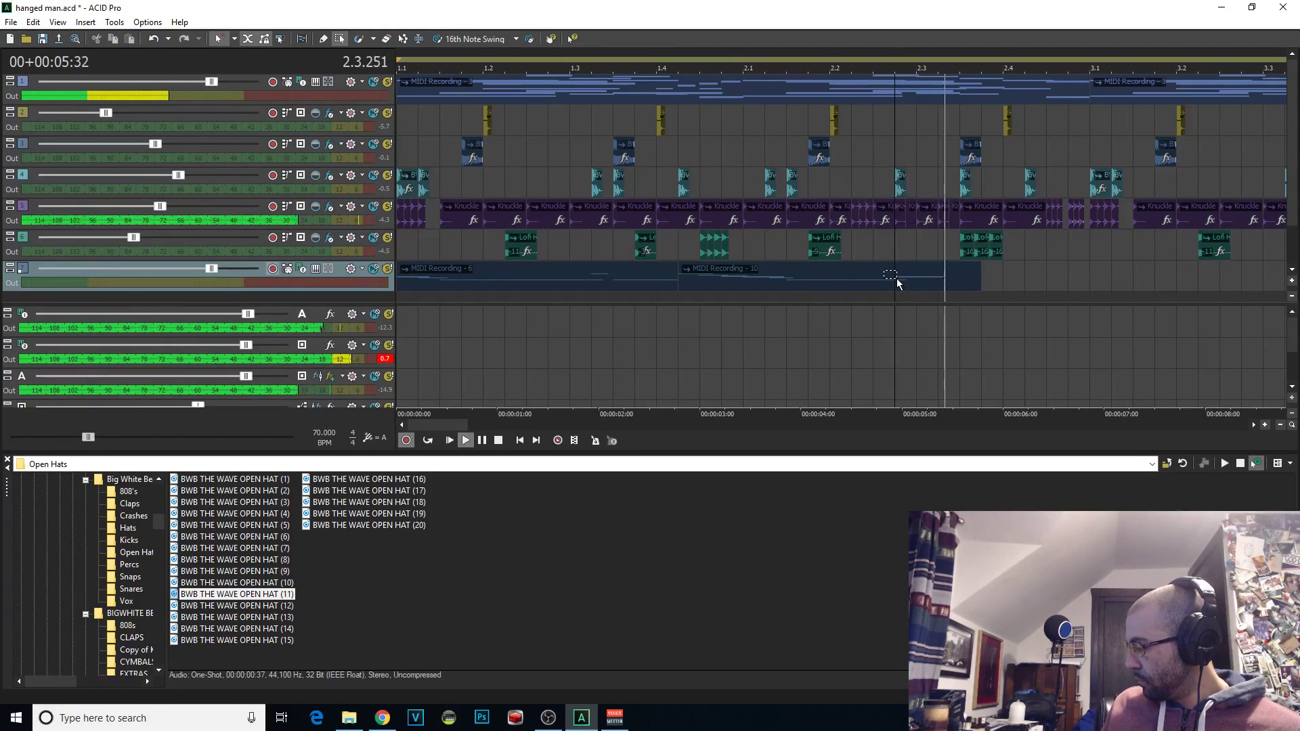
key("ctrl+r")
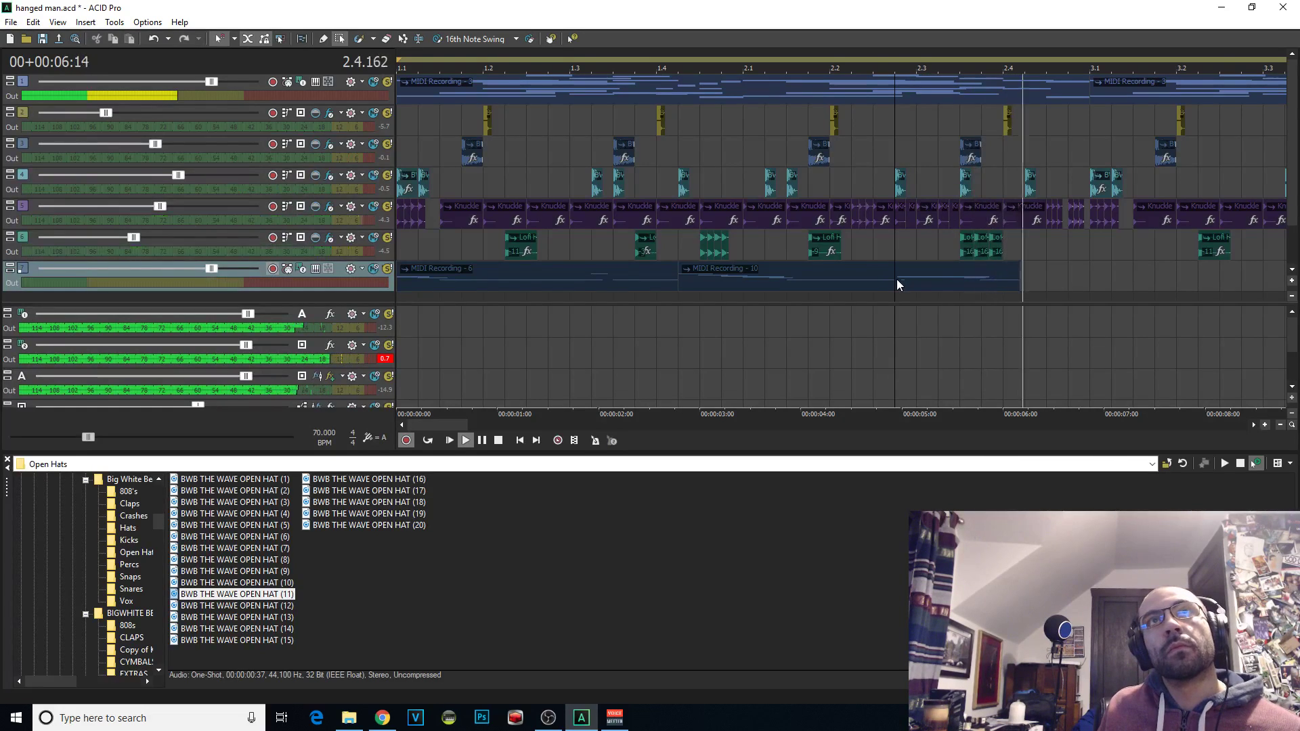
key("space")
key("ctrl+z")
key("space")
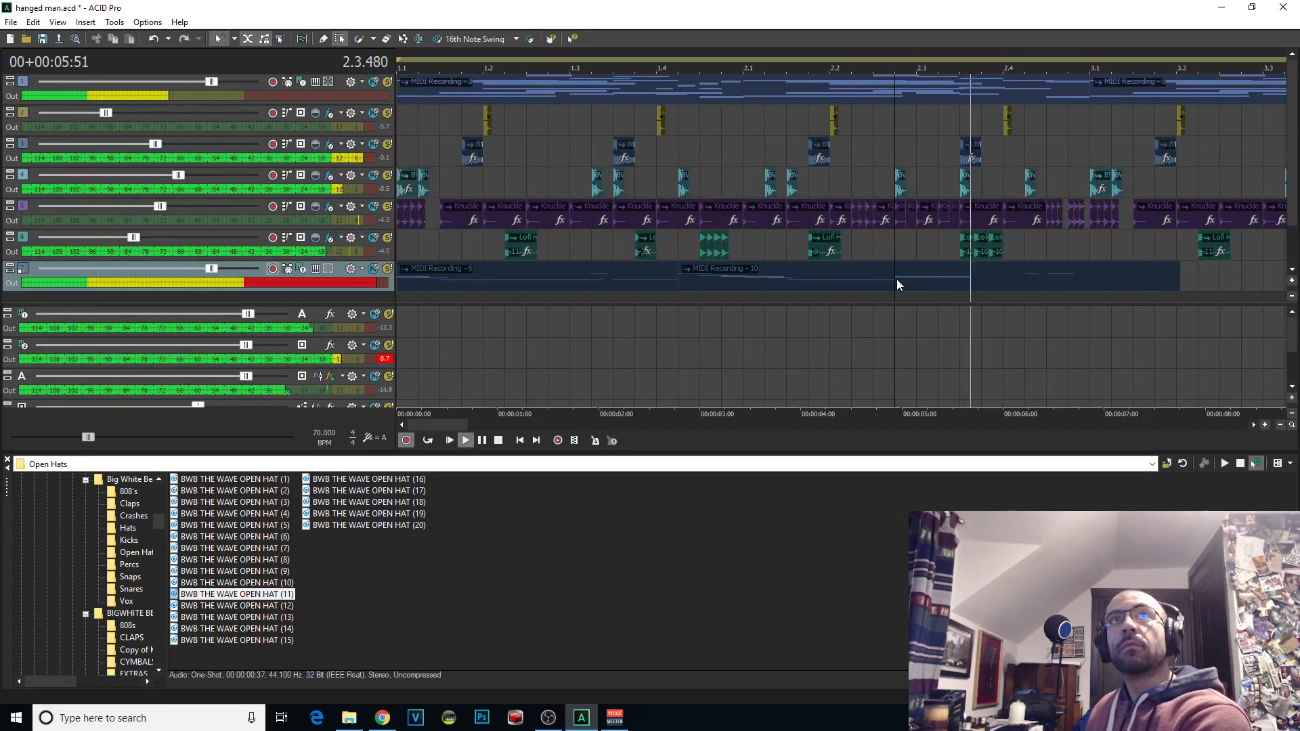
key("space")
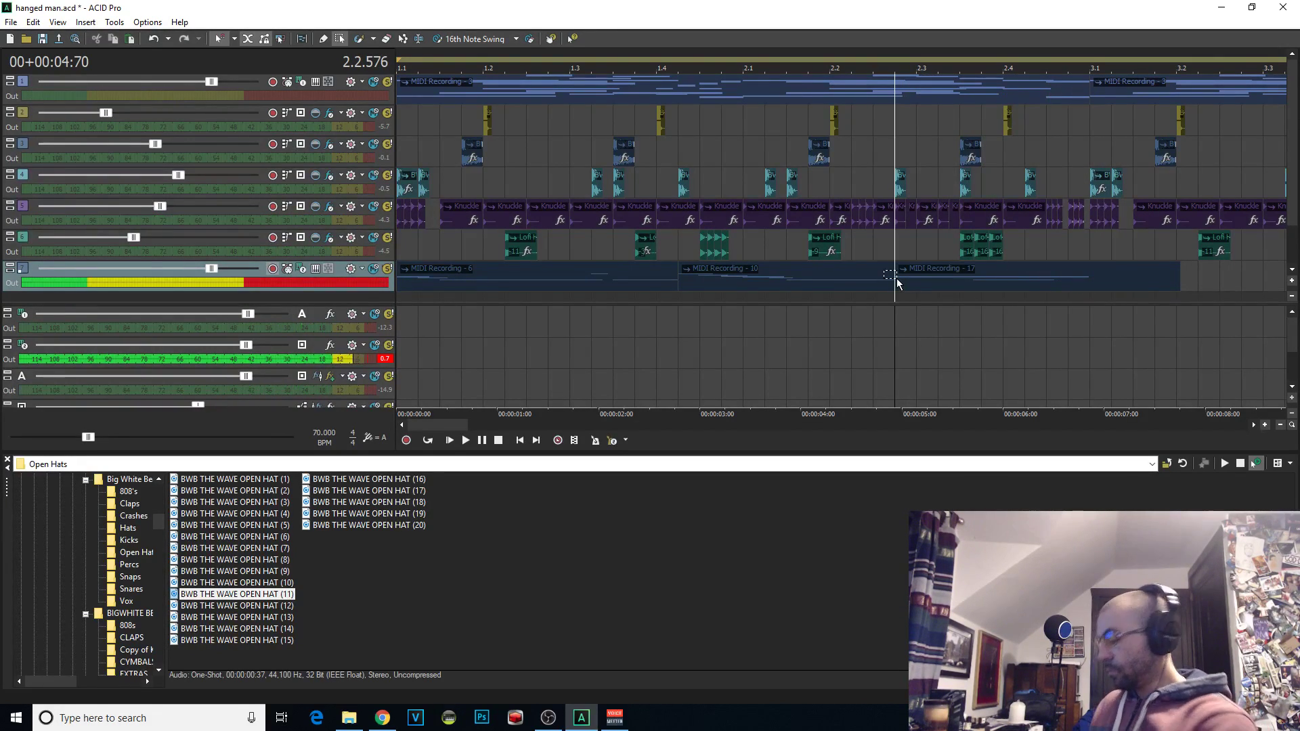
key("space")
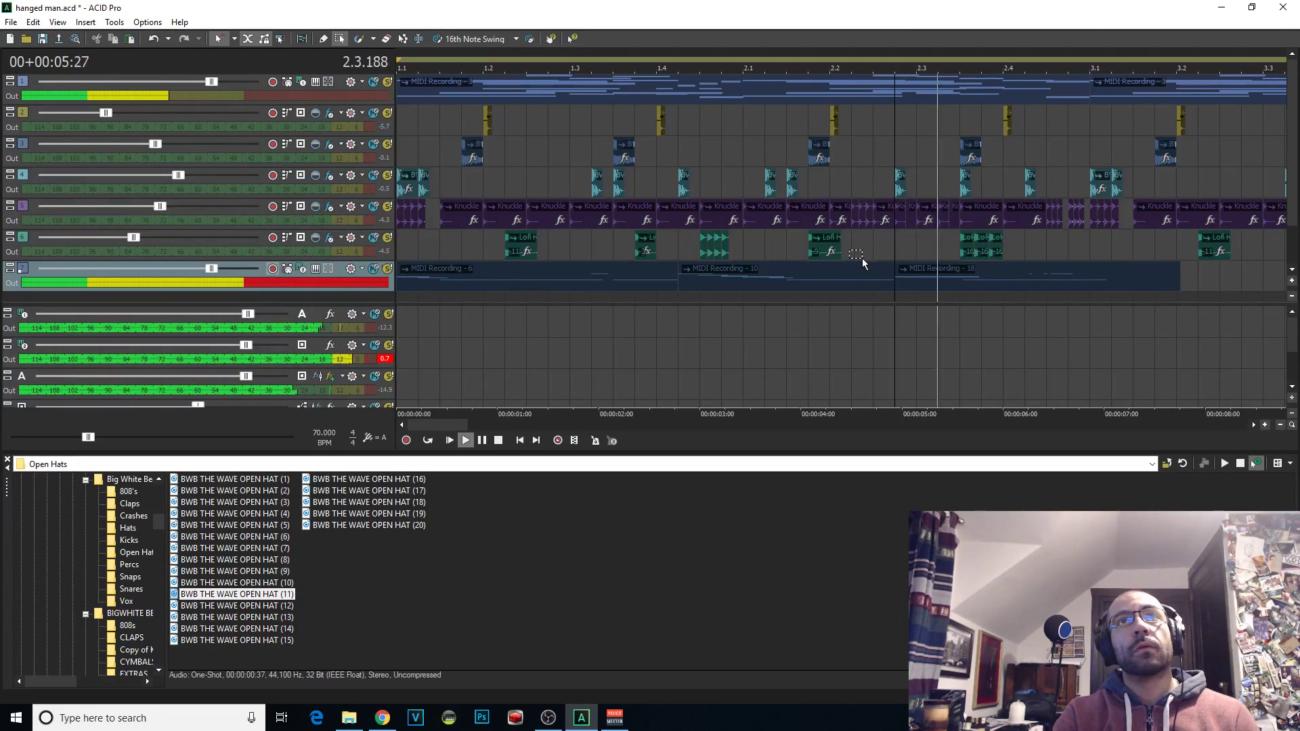
Trim the third 808 event to end at measure 3.1 and save the project
left_click(1090, 290)
key("Delete")
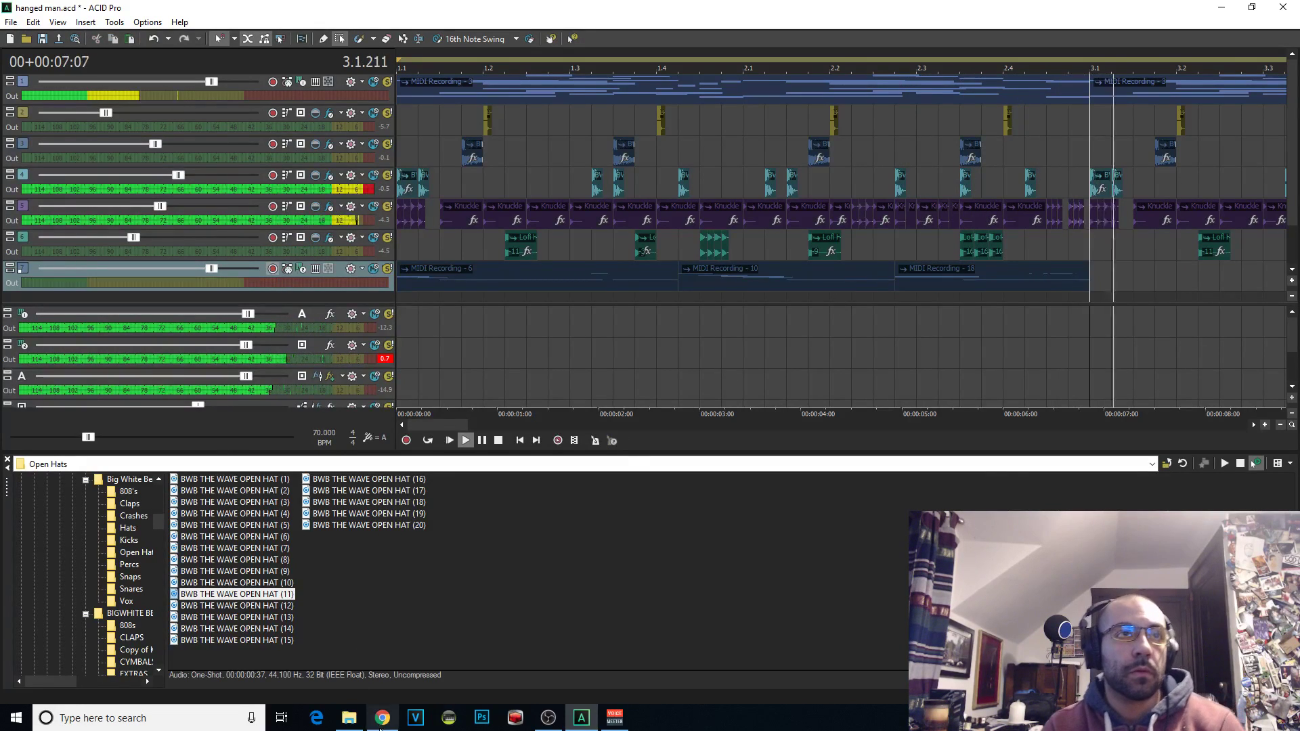
key("space")
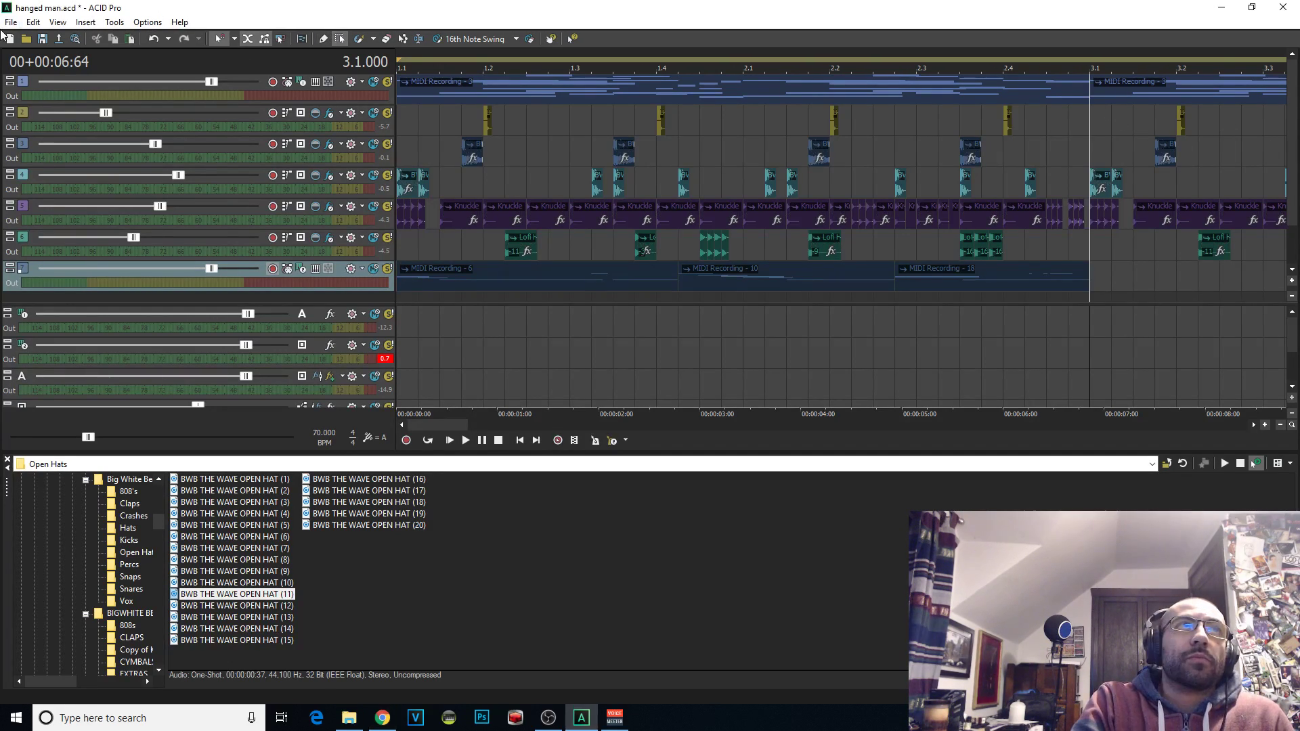
left_click(11, 21)
left_click(32, 75)
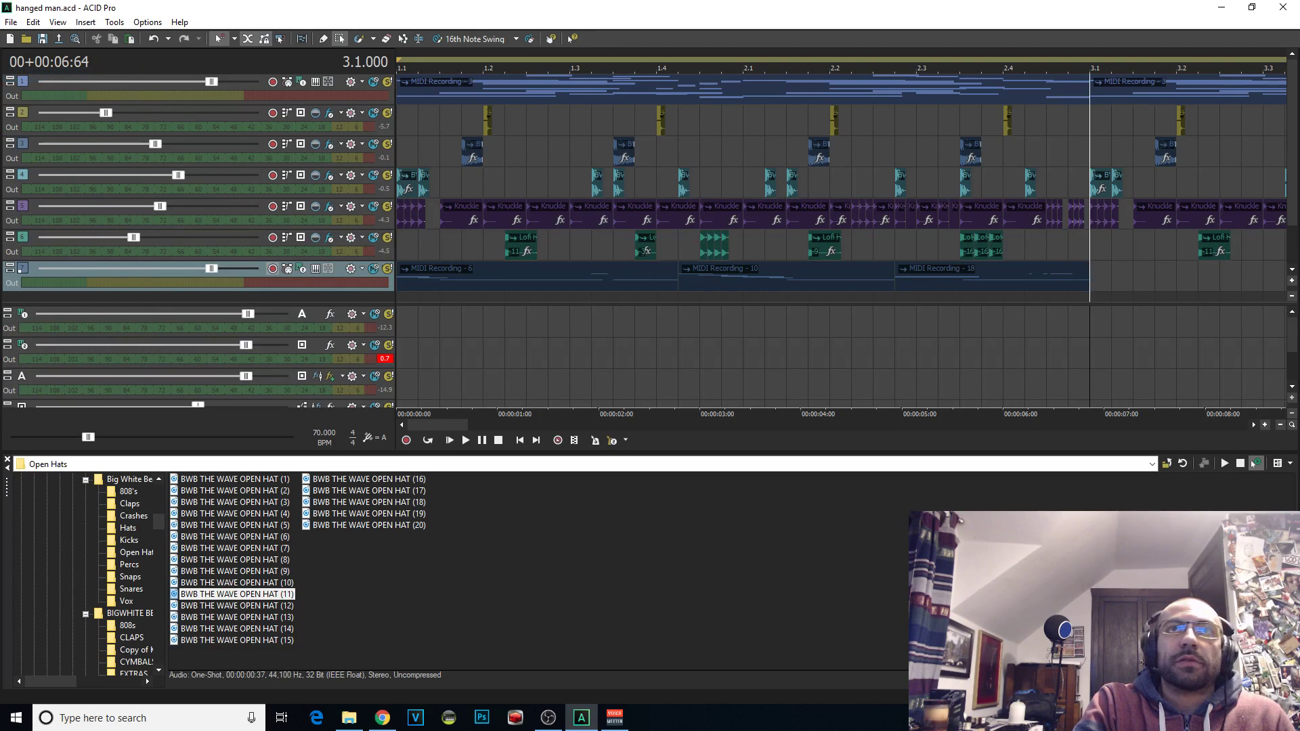
left_click(1048, 281)
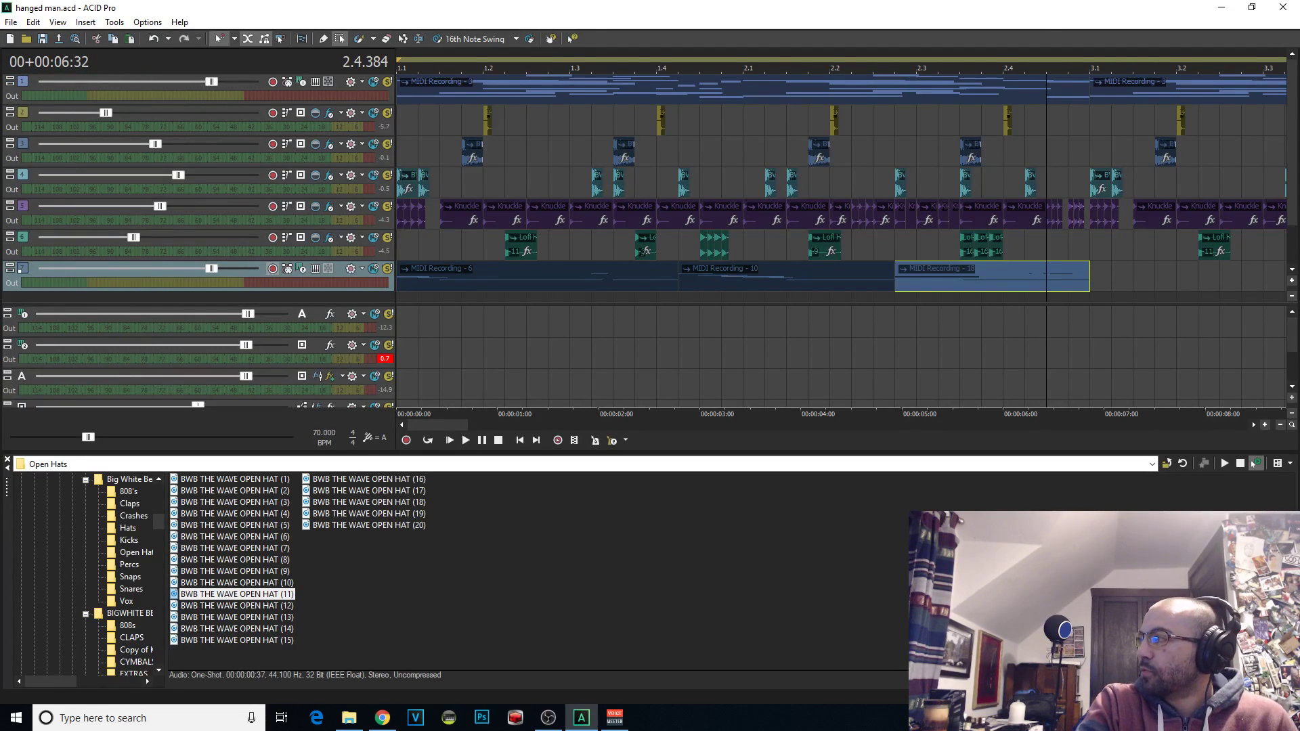
Switch to Google Chrome, open a maximized new window and load the DJ Pain 1 YouTube channel
key("alt+Tab")
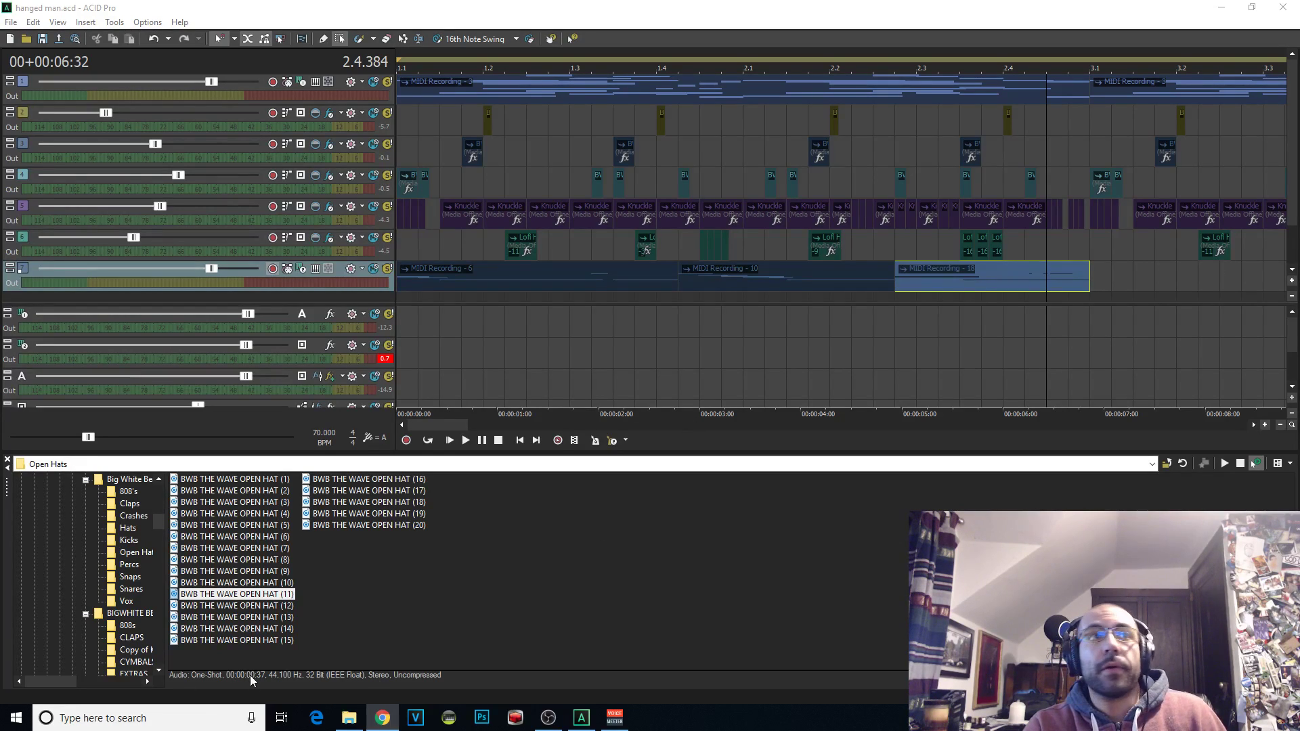
right_click(393, 720)
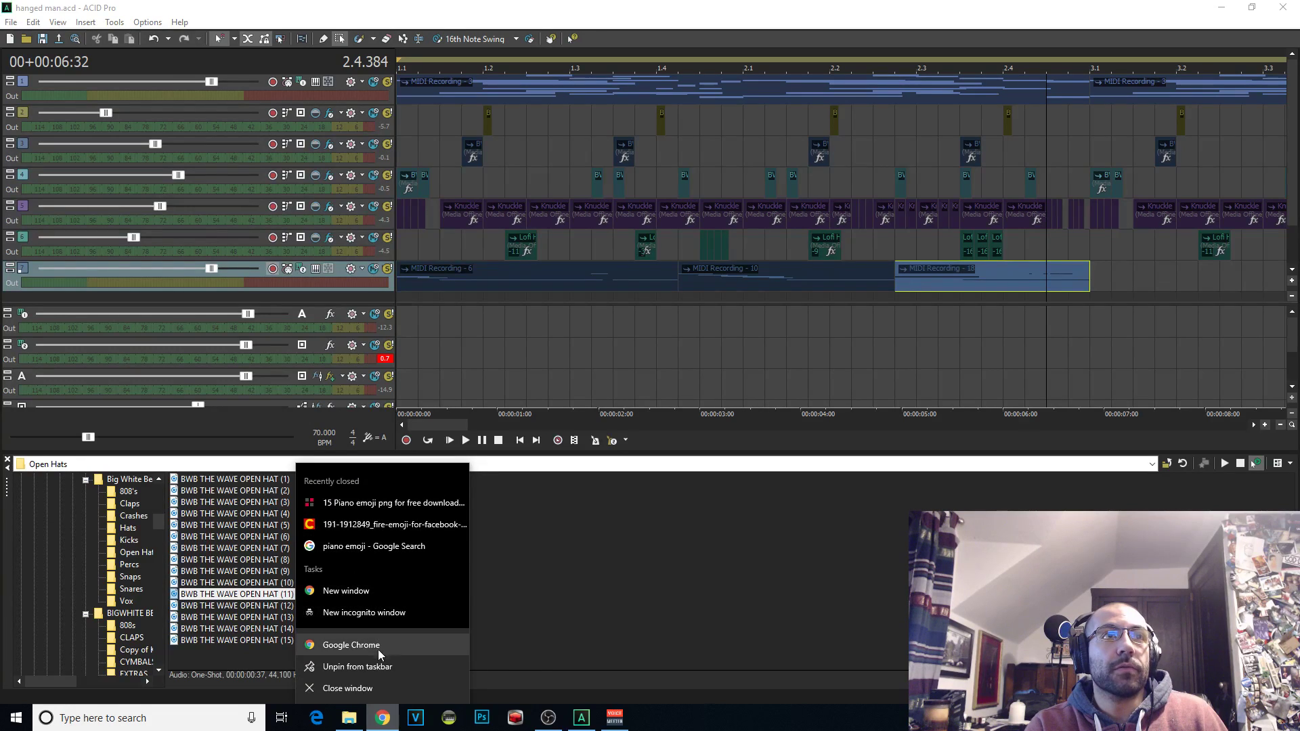
left_click(709, 363)
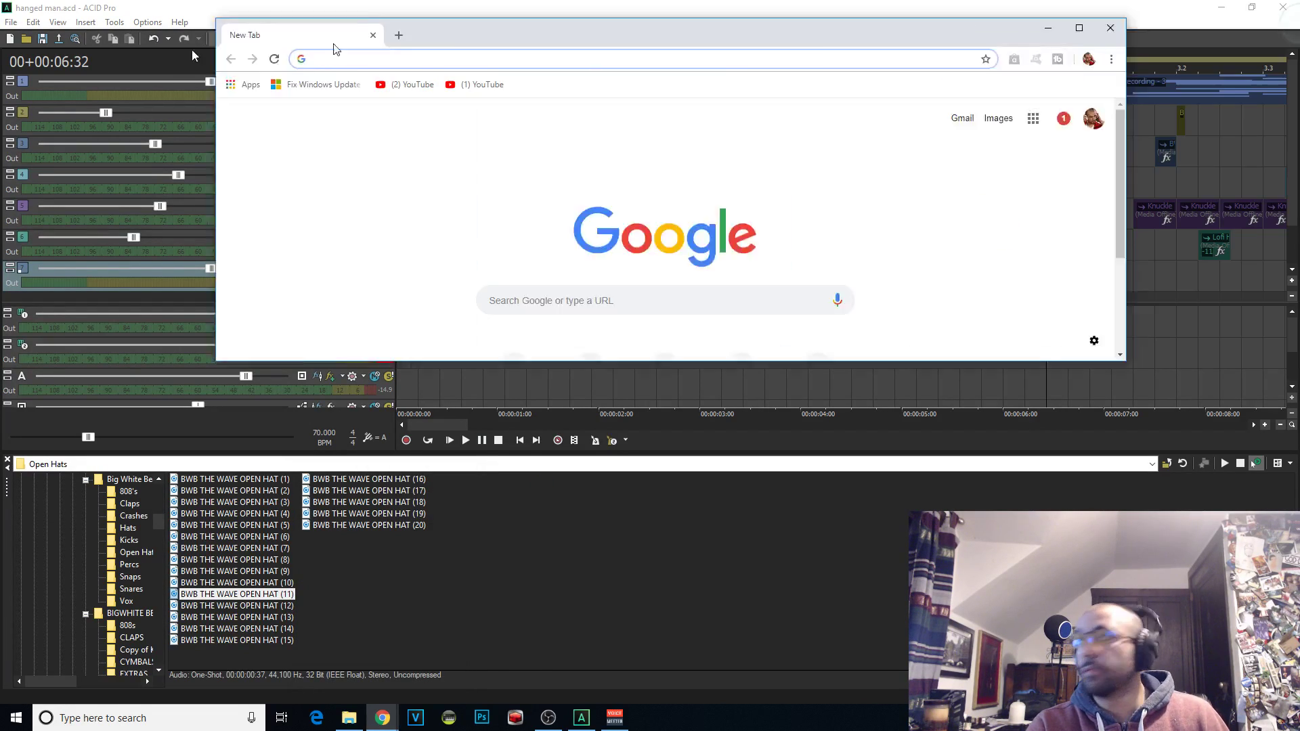
left_click_drag(567, 35, 136, 2)
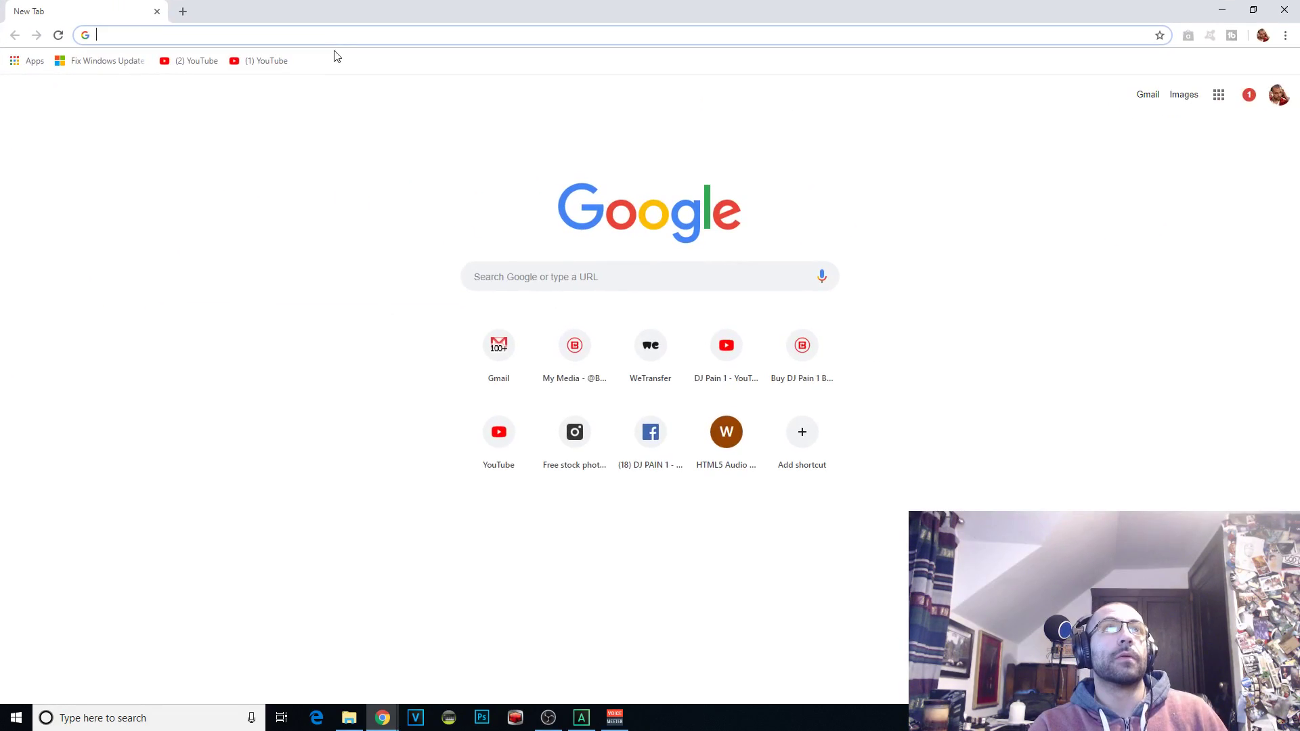
type("you")
key("Return")
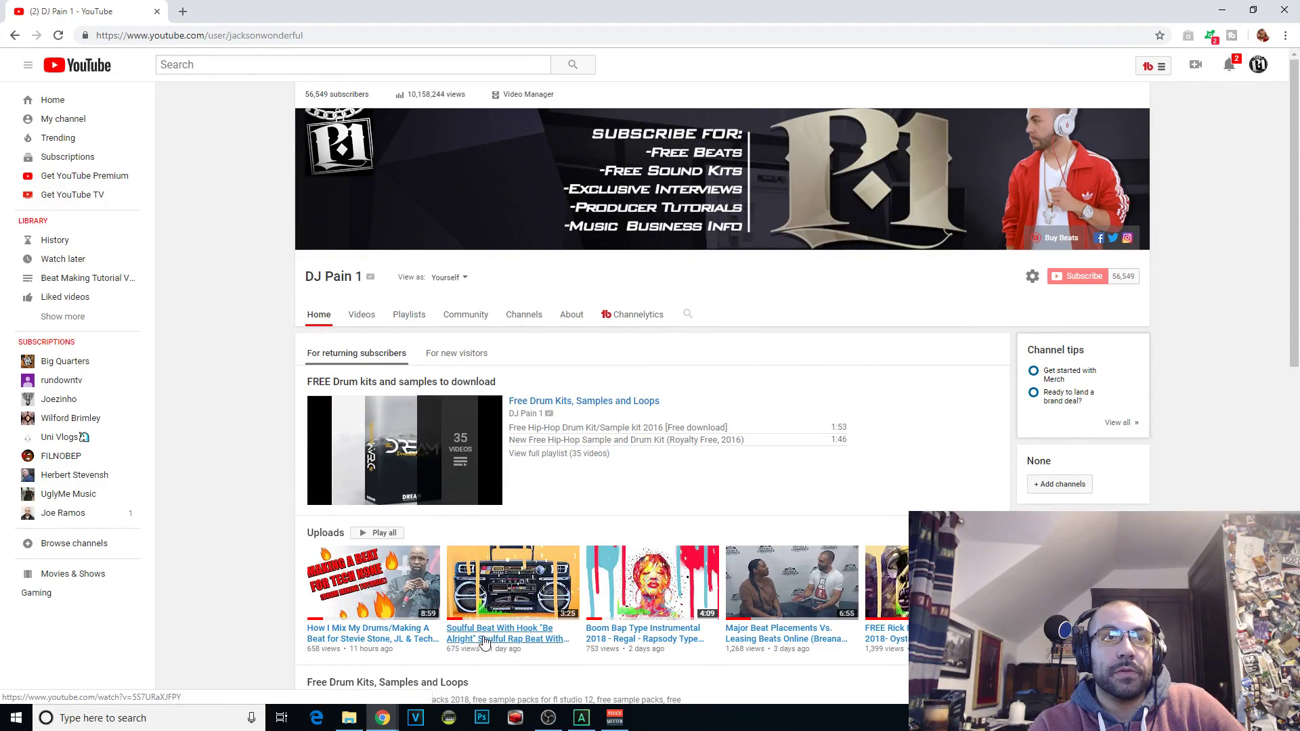
Open the info and settings of the "FREE Rick Ross x Jay Z Type Beat 2018" video and explore its tag "free jay z type beat 2019"
left_click(925, 633)
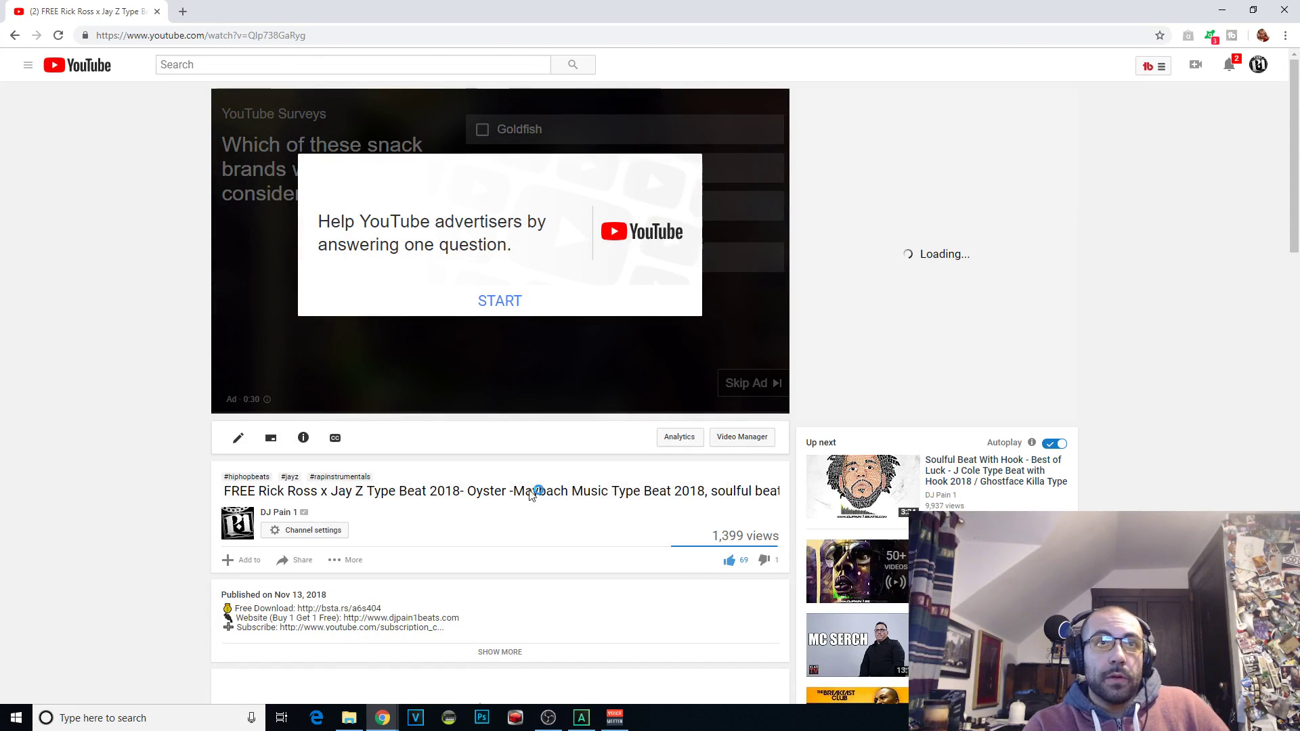
scroll(528, 467, "down", 3)
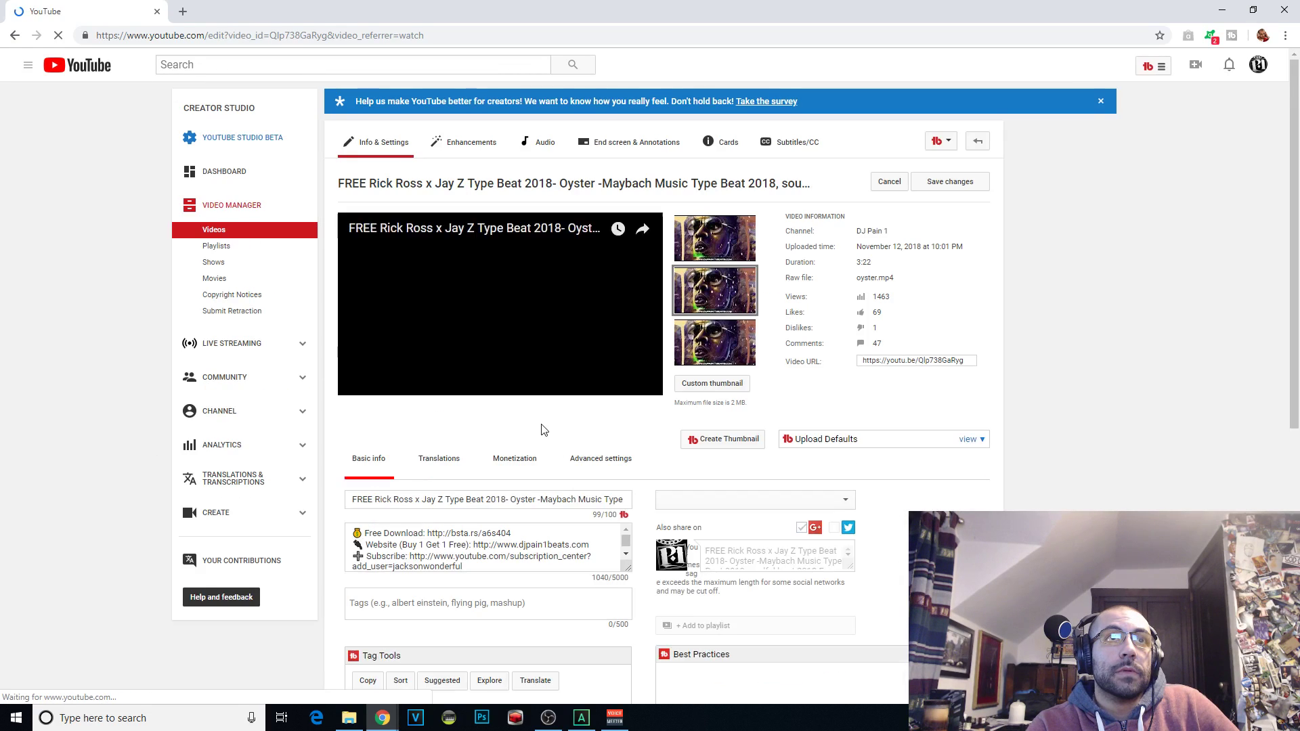
scroll(538, 437, "down", 5)
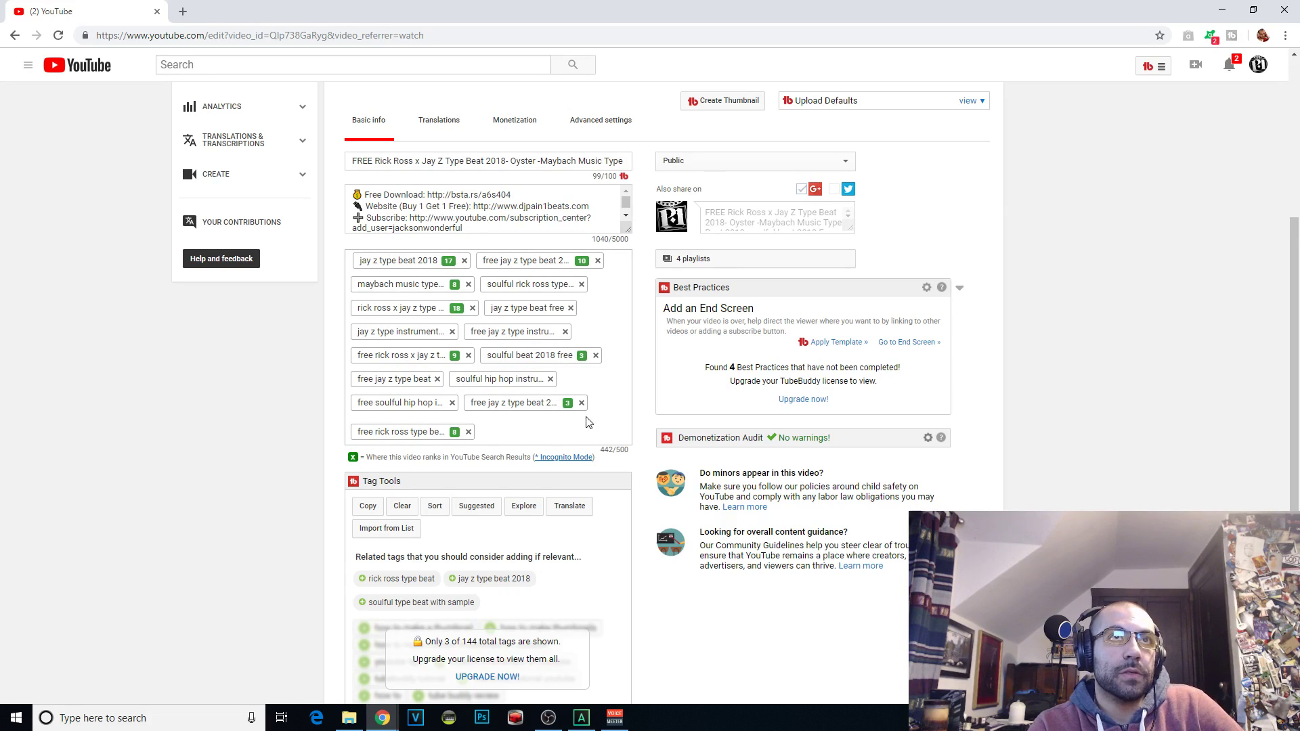
left_click(548, 439)
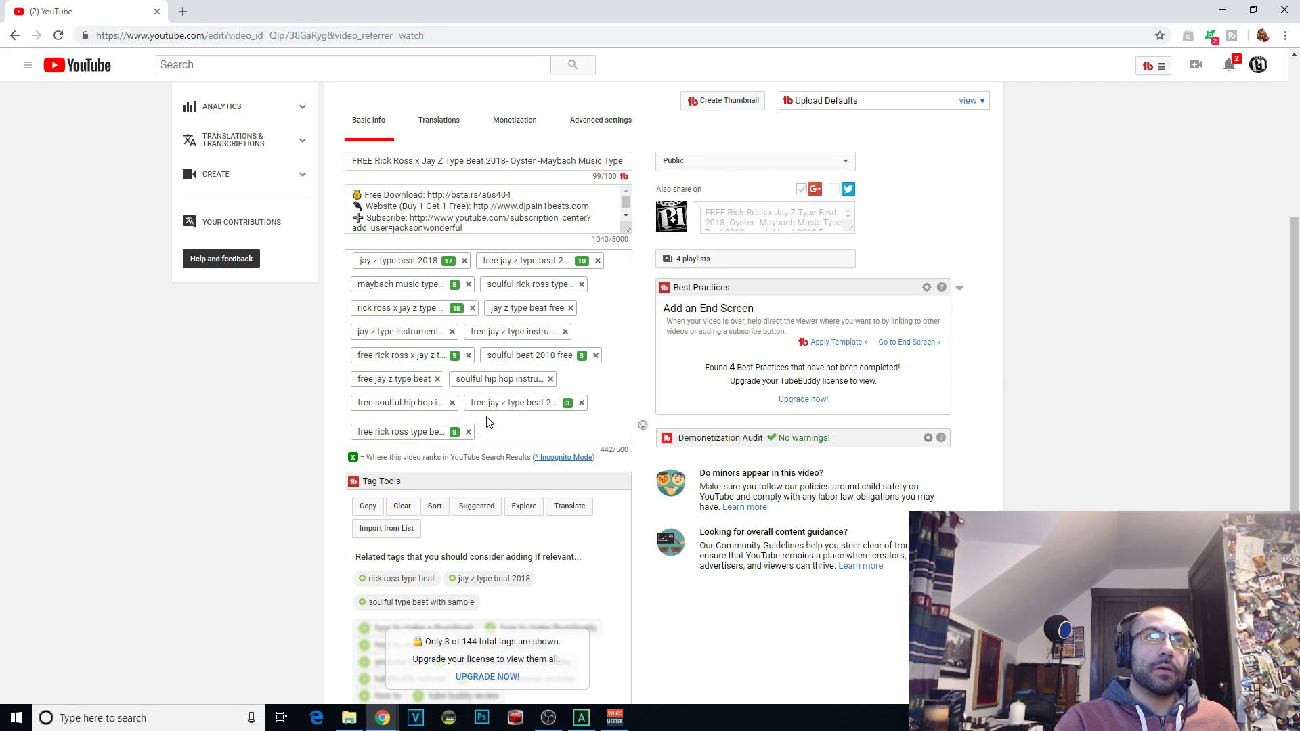
left_click(512, 409)
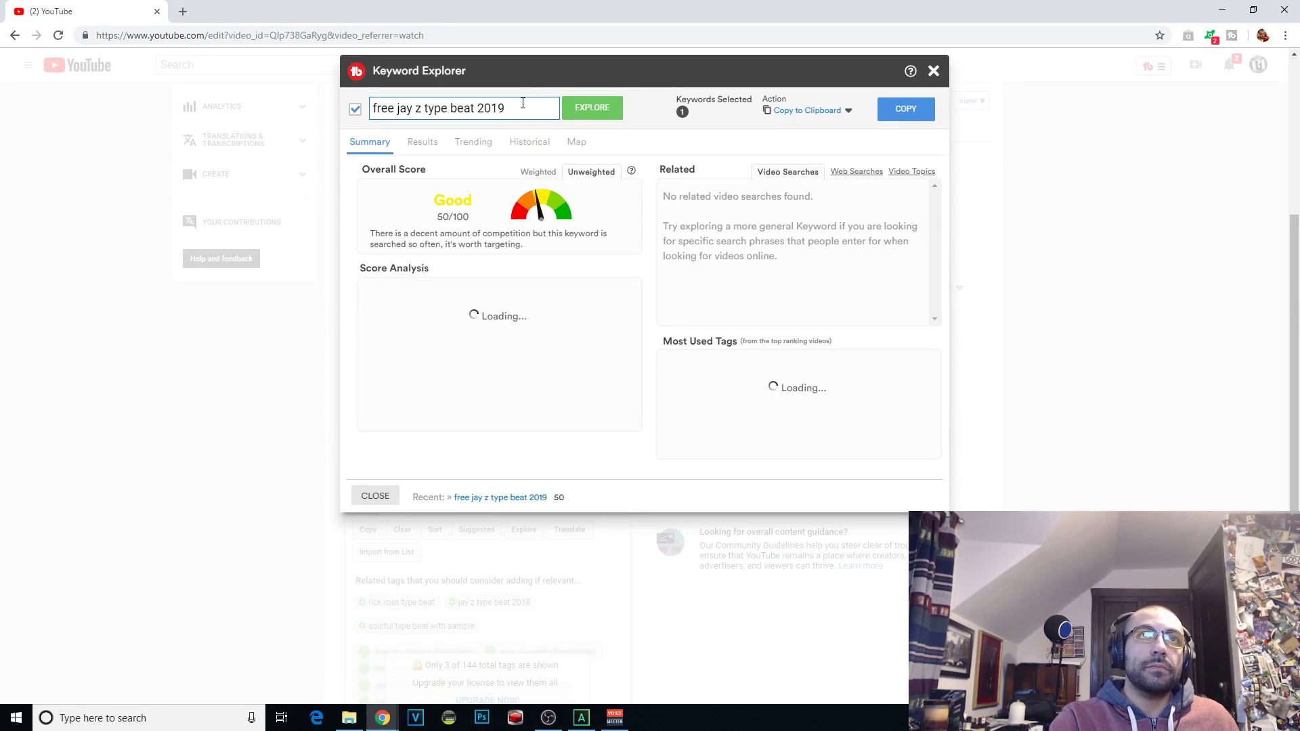
Explore the keyword "golden era type beat" in Keyword Explorer and examine its search volume
triple_click(522, 108)
key("BackSpace")
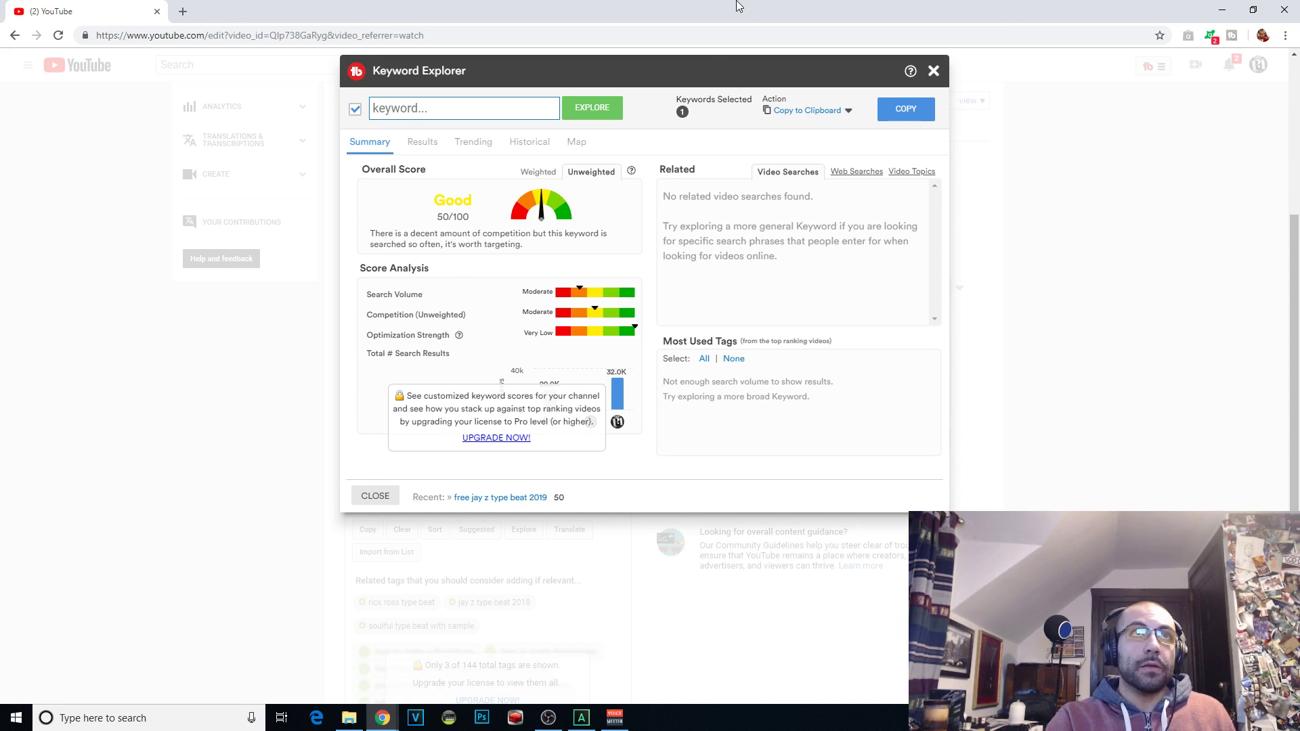
type("golden ")
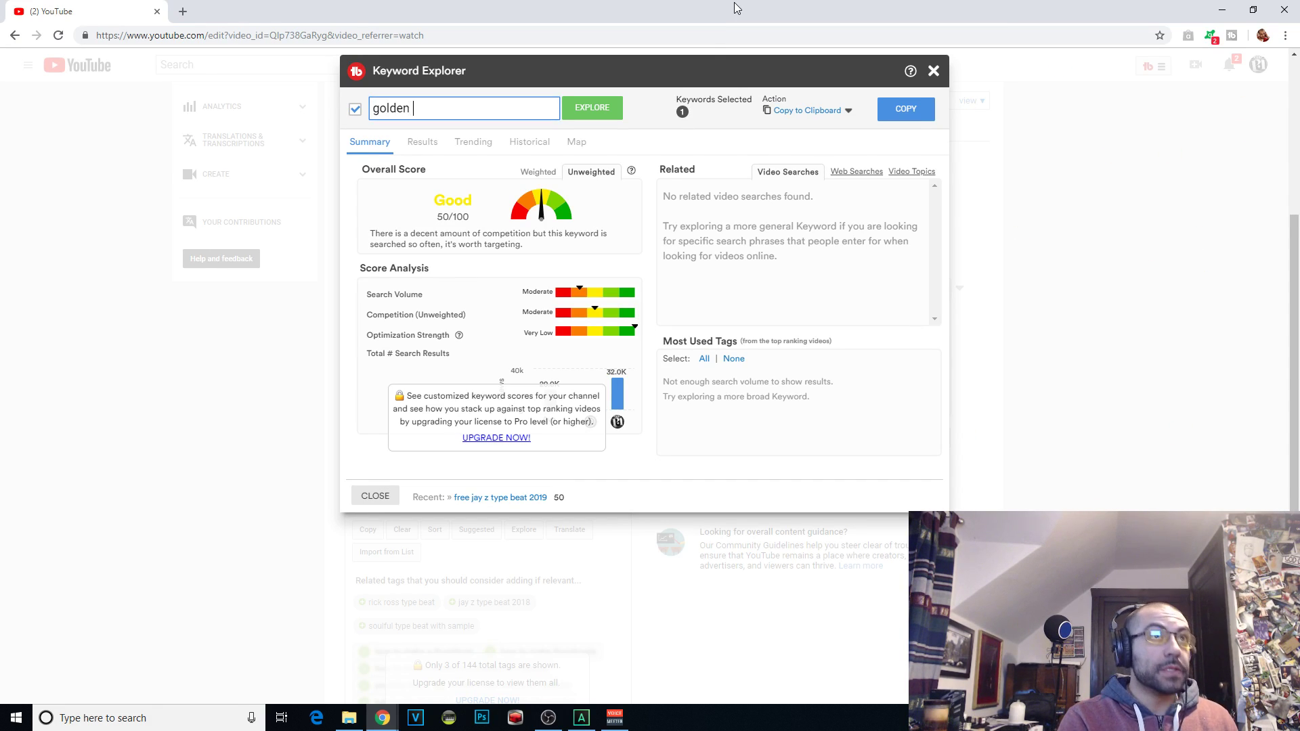
type("era type beat")
key("Return")
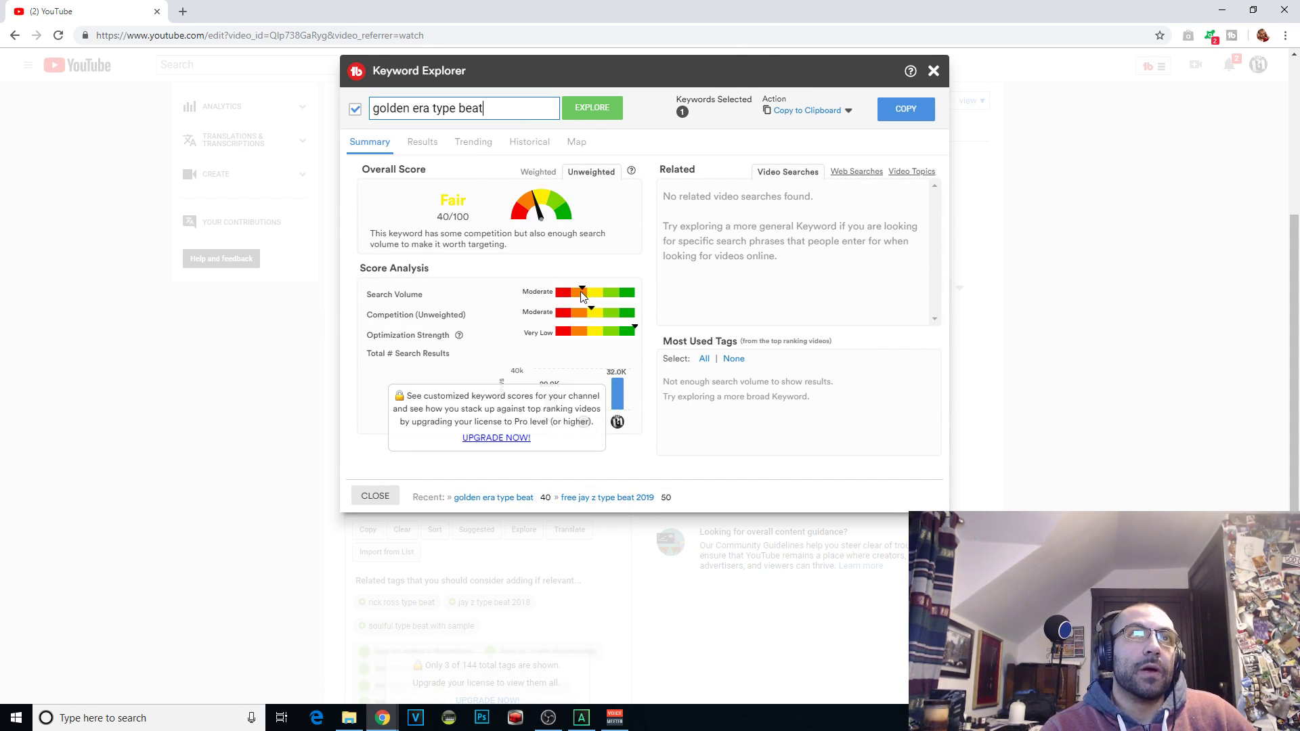
left_click_drag(368, 296, 451, 302)
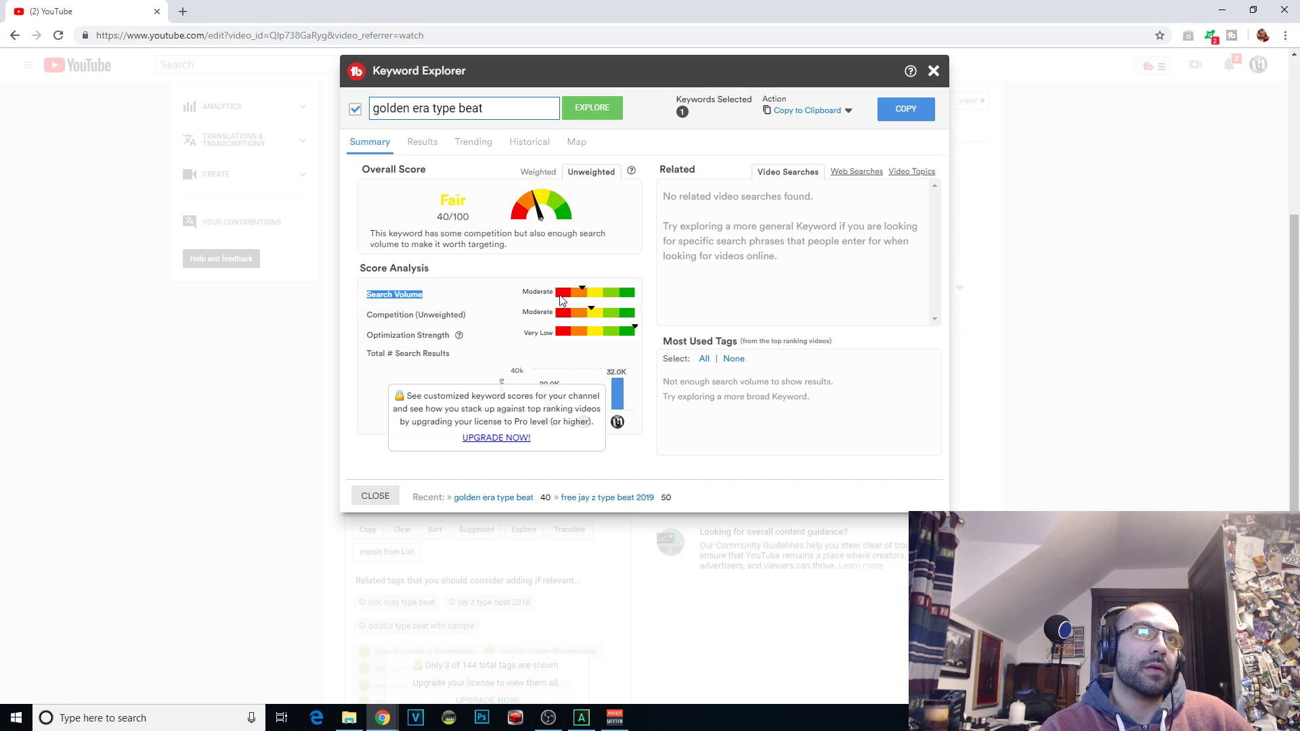
left_click(556, 301)
triple_click(398, 295)
left_click(409, 296)
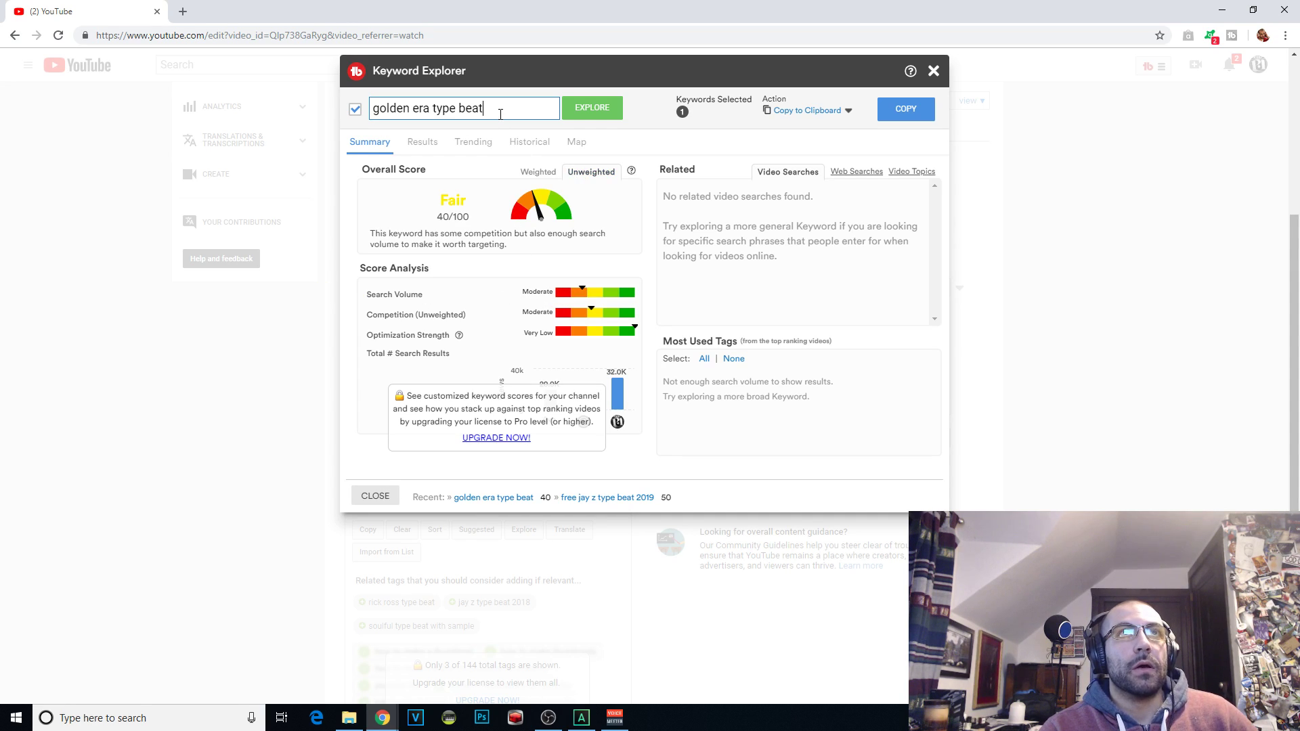
Extend the explored keyword to "golden era type beat 2018" and examine its overall score
type("2018")
left_click(577, 111)
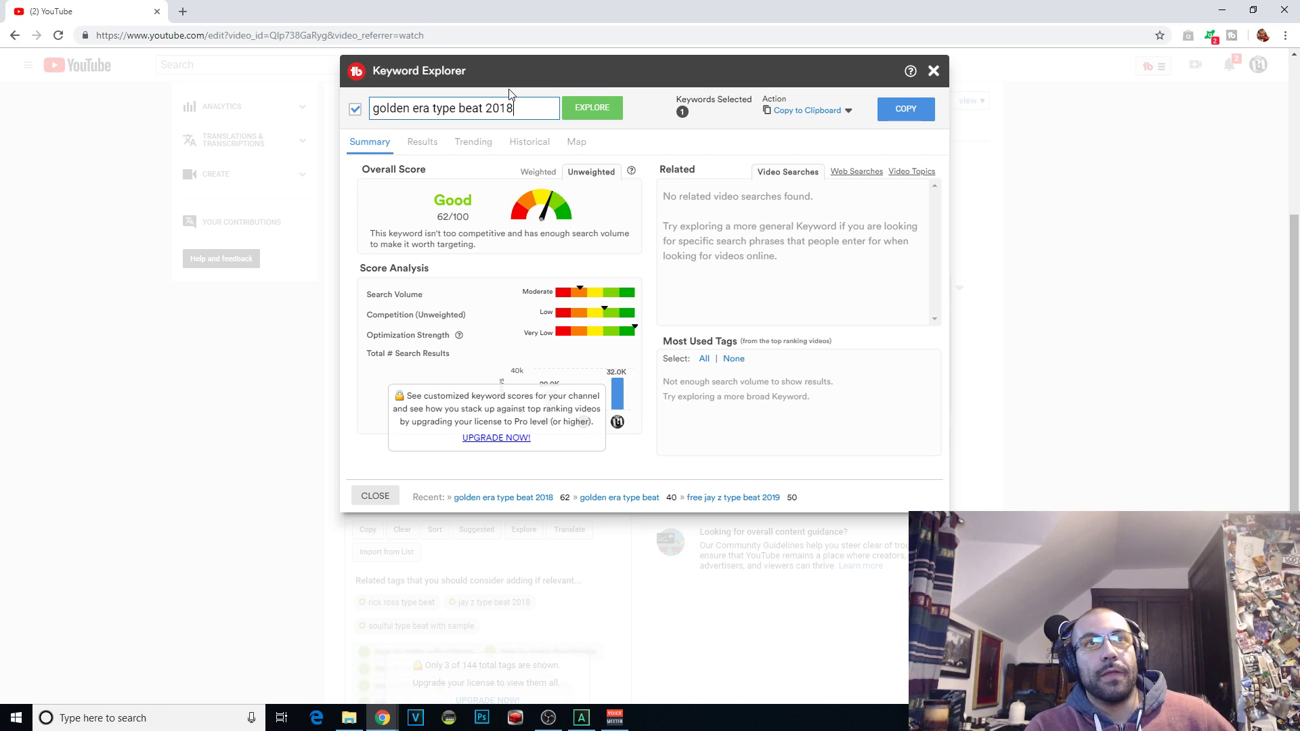
left_click_drag(548, 111, 337, 140)
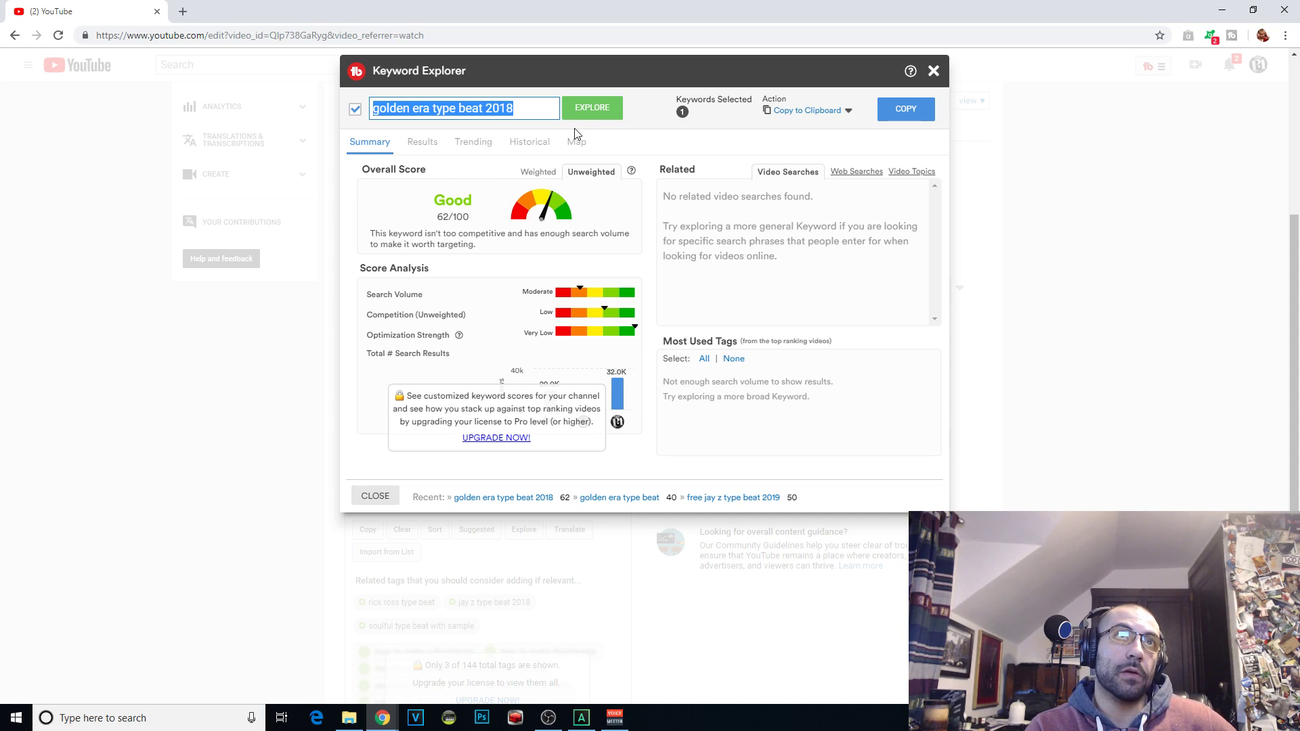
left_click(520, 116)
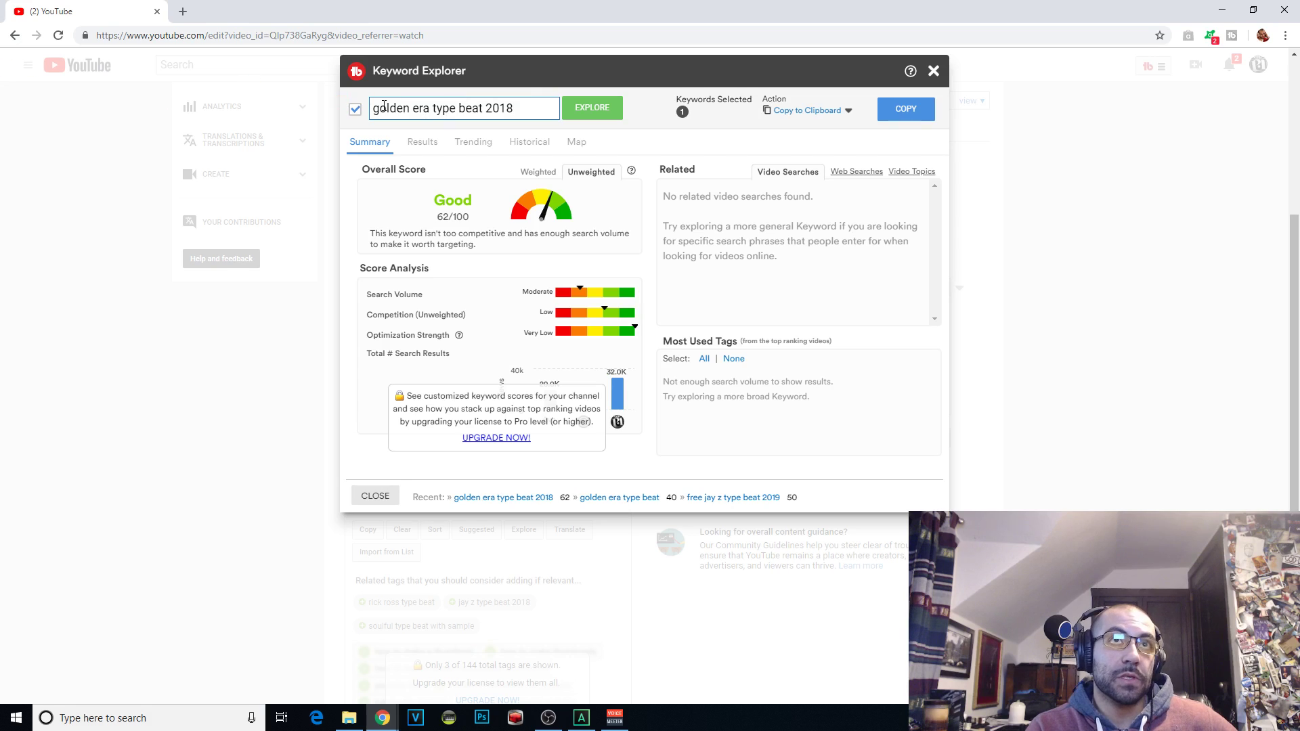
left_click_drag(432, 196, 472, 222)
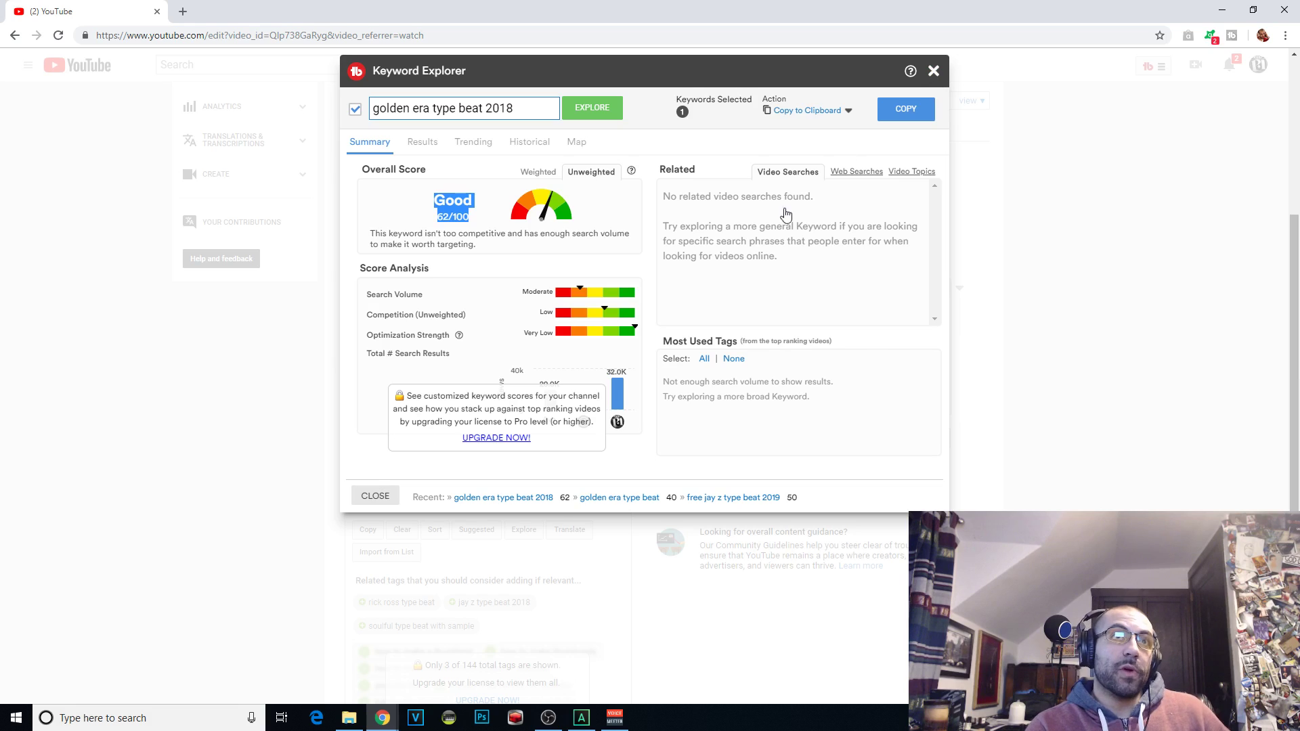
Explore the keyword "lil pump type beat" and examine its overall score and score analysis
left_click_drag(518, 109, 76, 115)
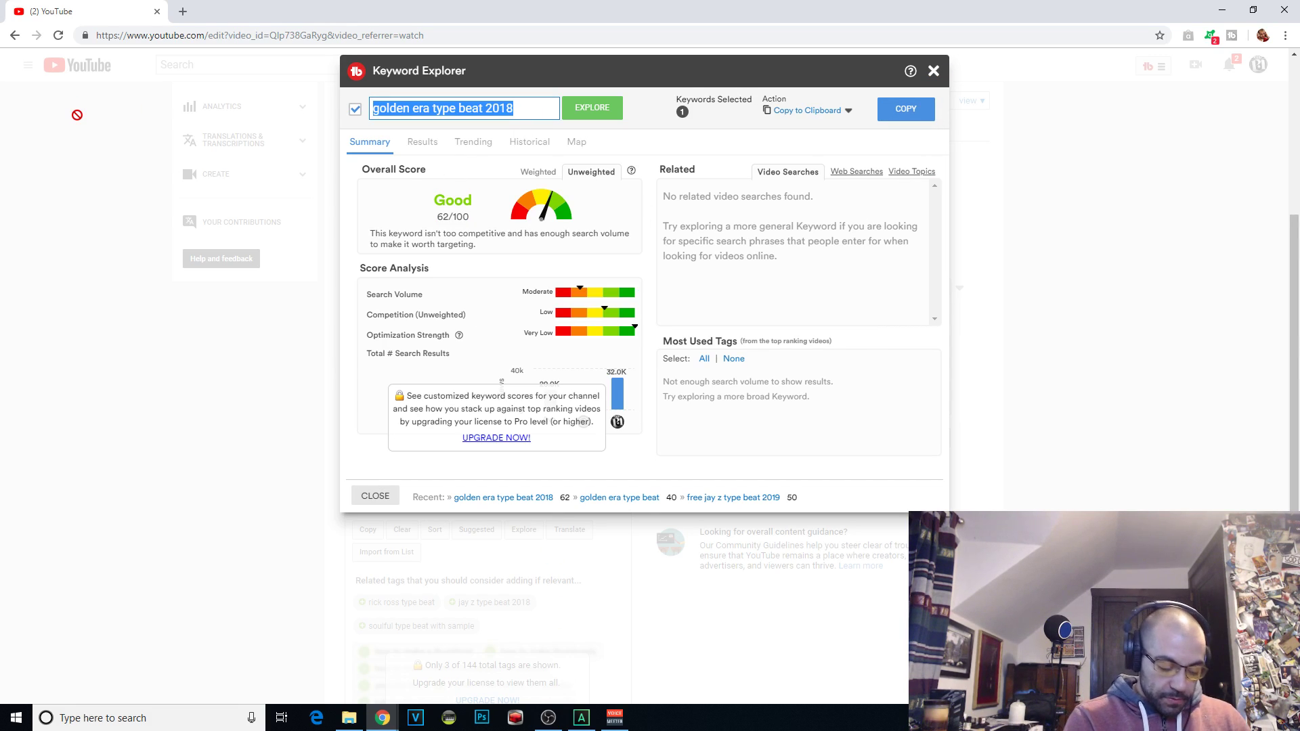
type("lil pump")
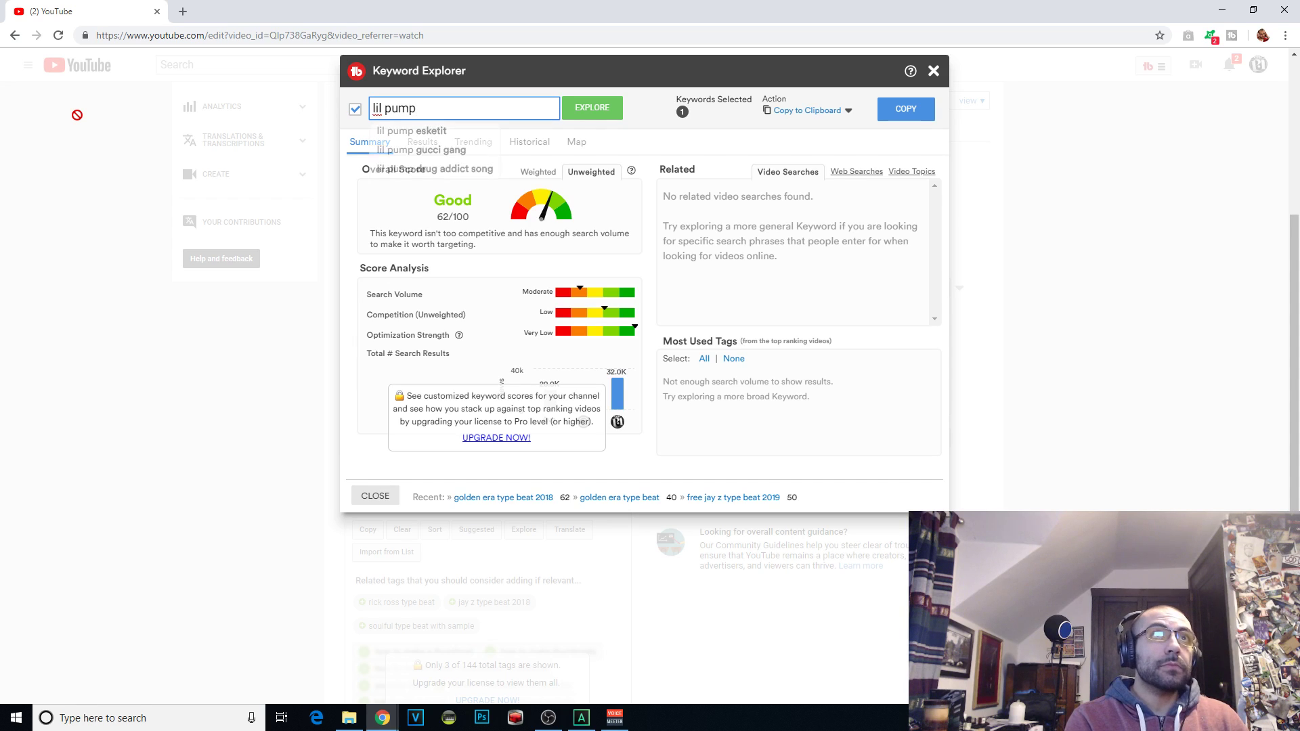
type(" type beat")
key("Return")
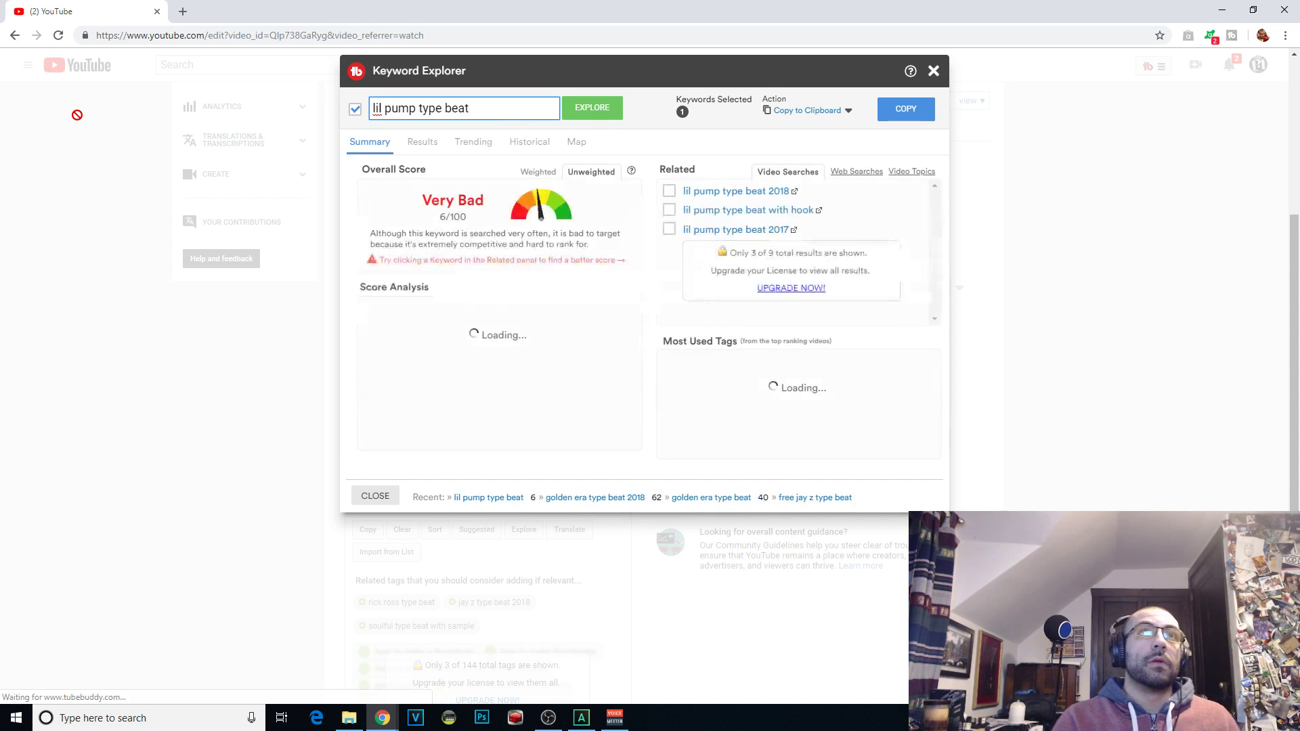
left_click_drag(474, 218, 409, 225)
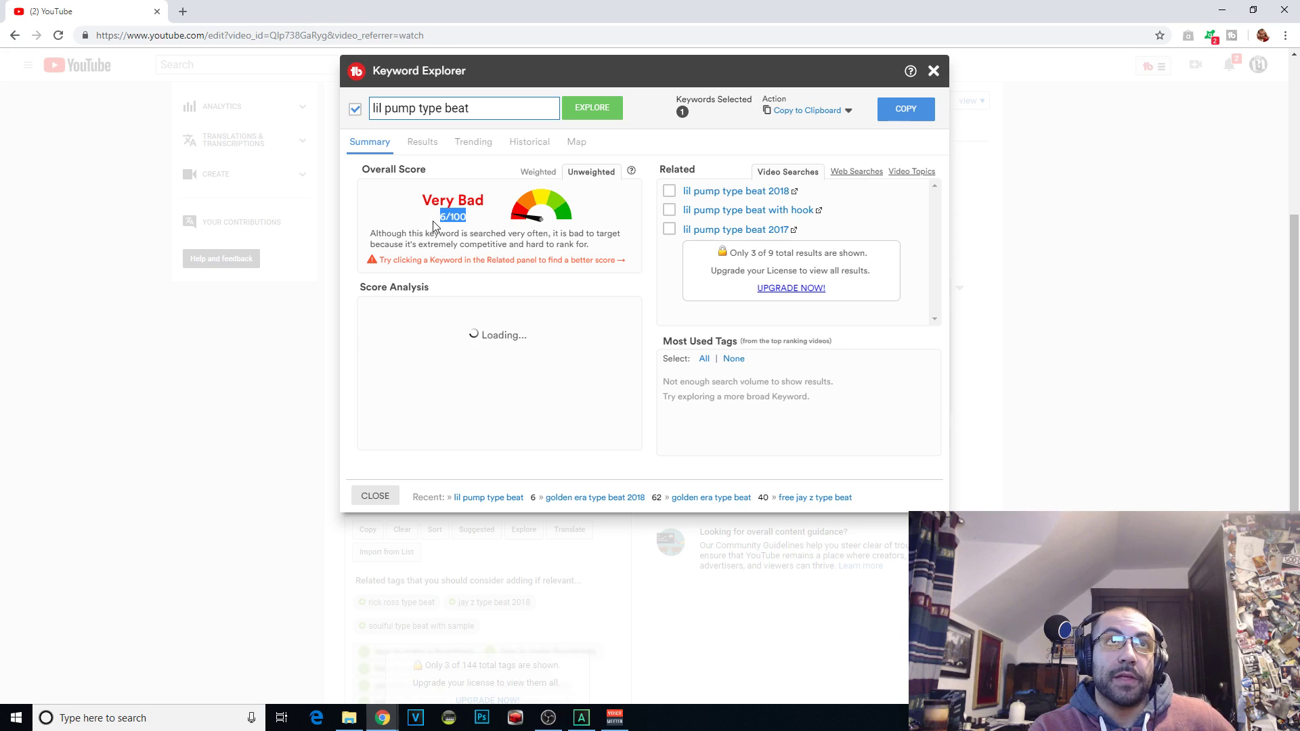
left_click(436, 225)
left_click(439, 287)
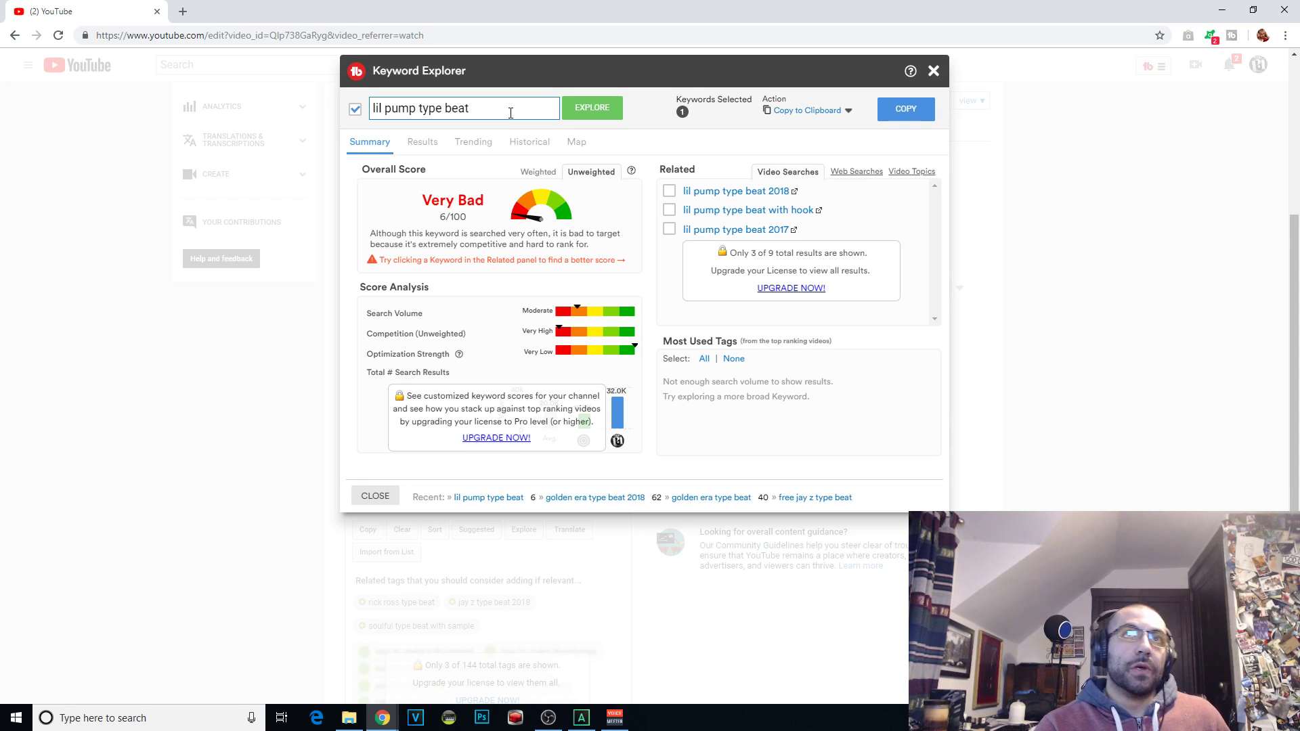
Close Keyword Explorer and the Chrome window, return to ACID Pro and place the cursor at 1.1.000
left_click(934, 70)
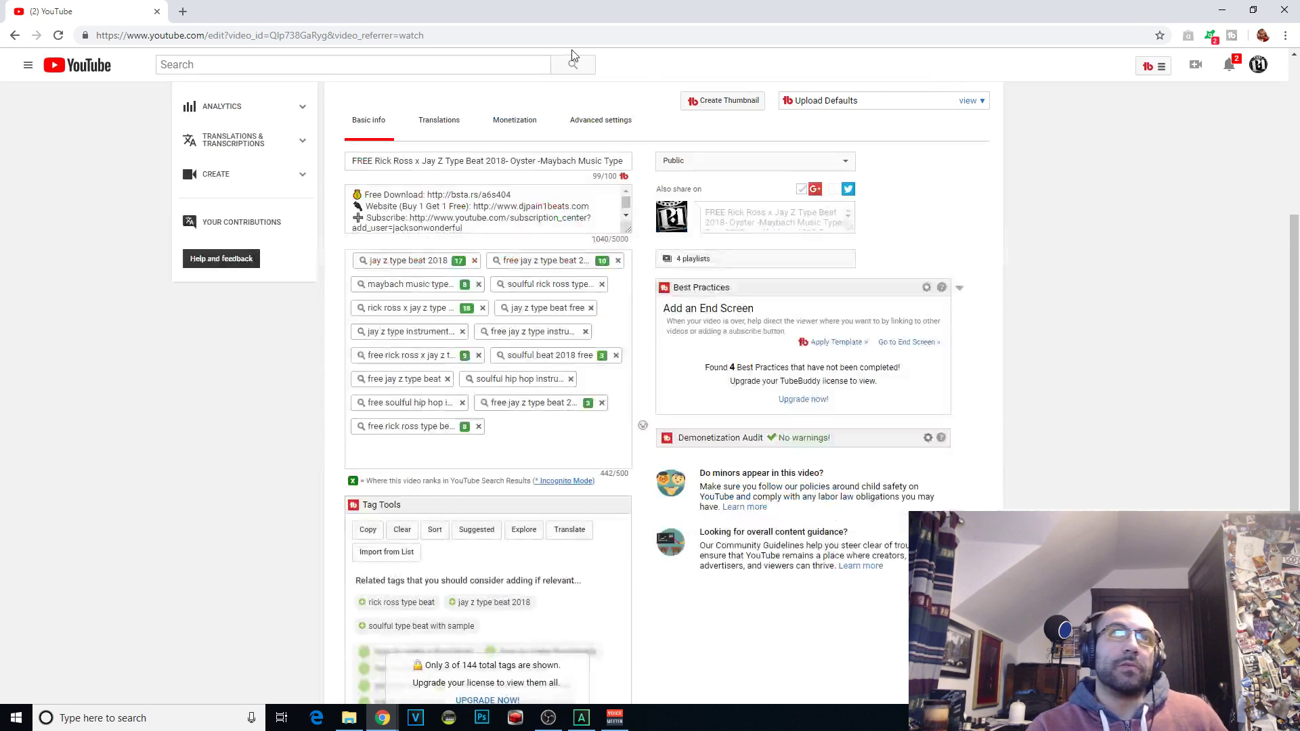
left_click(1285, 7)
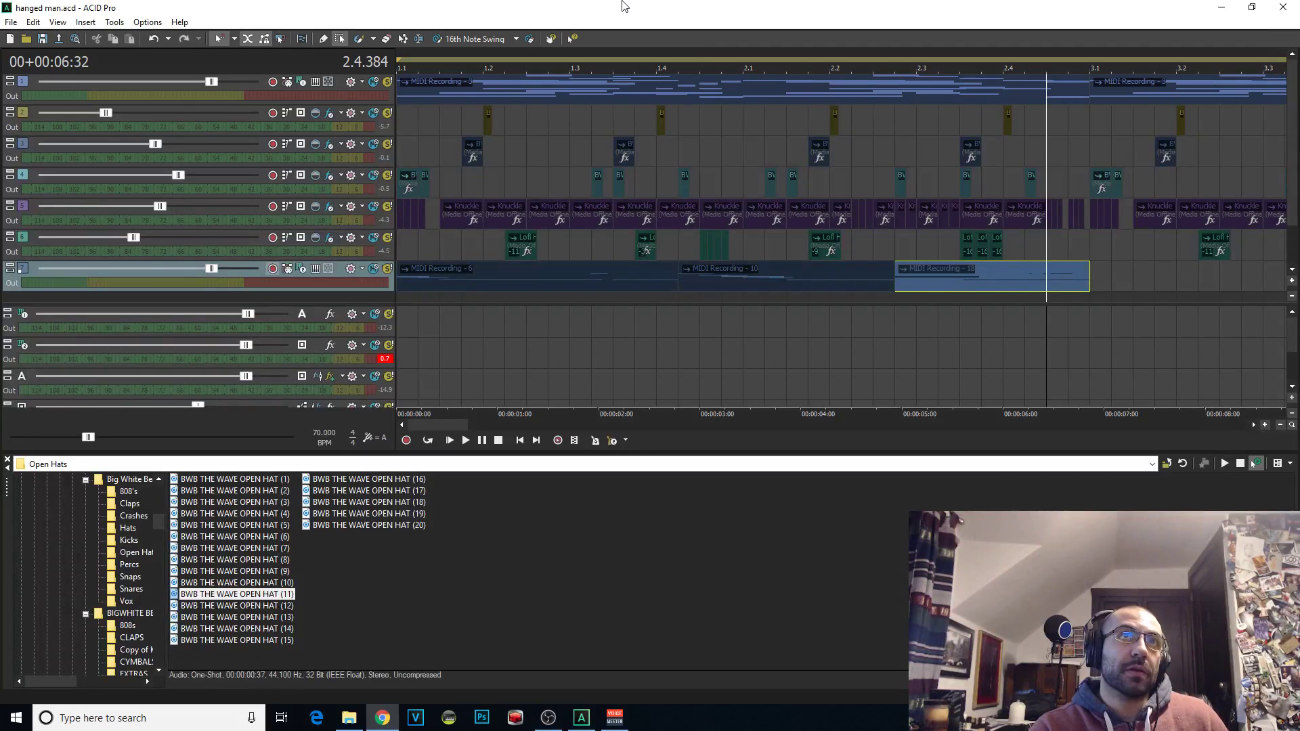
left_click(395, 721)
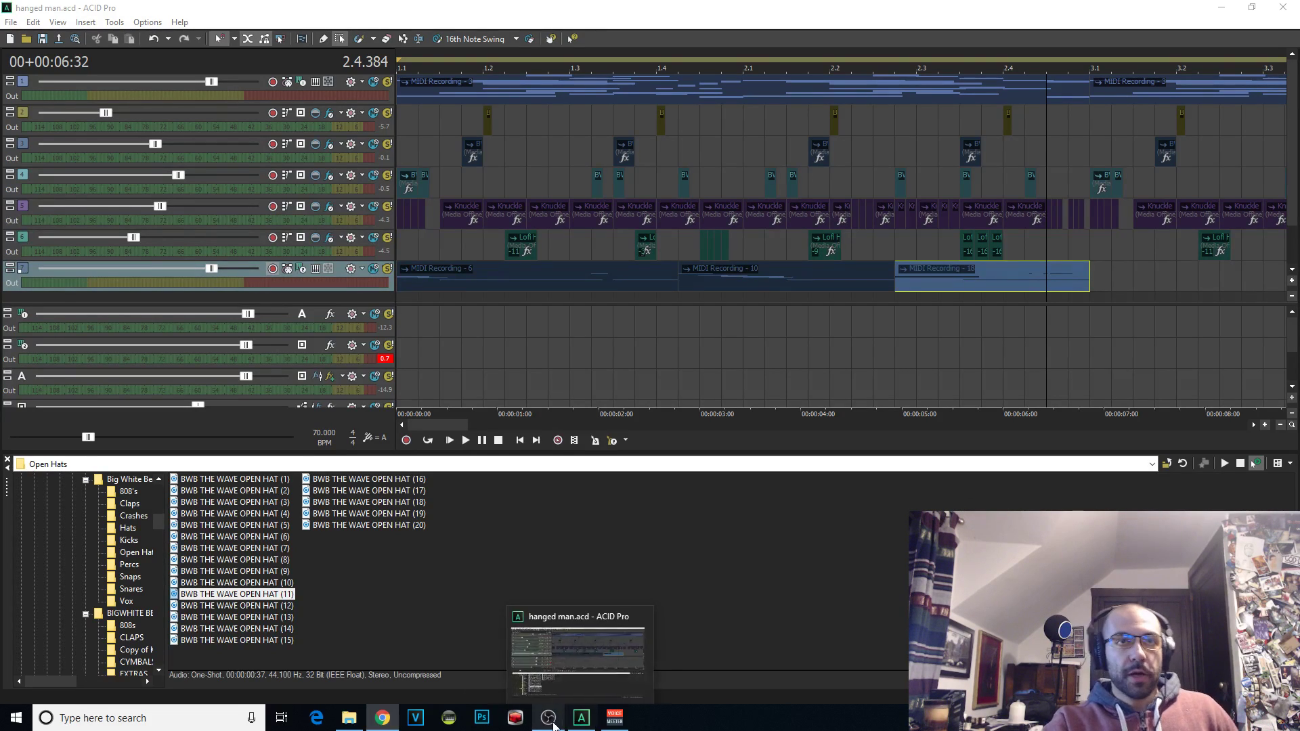
mouse_move(551, 724)
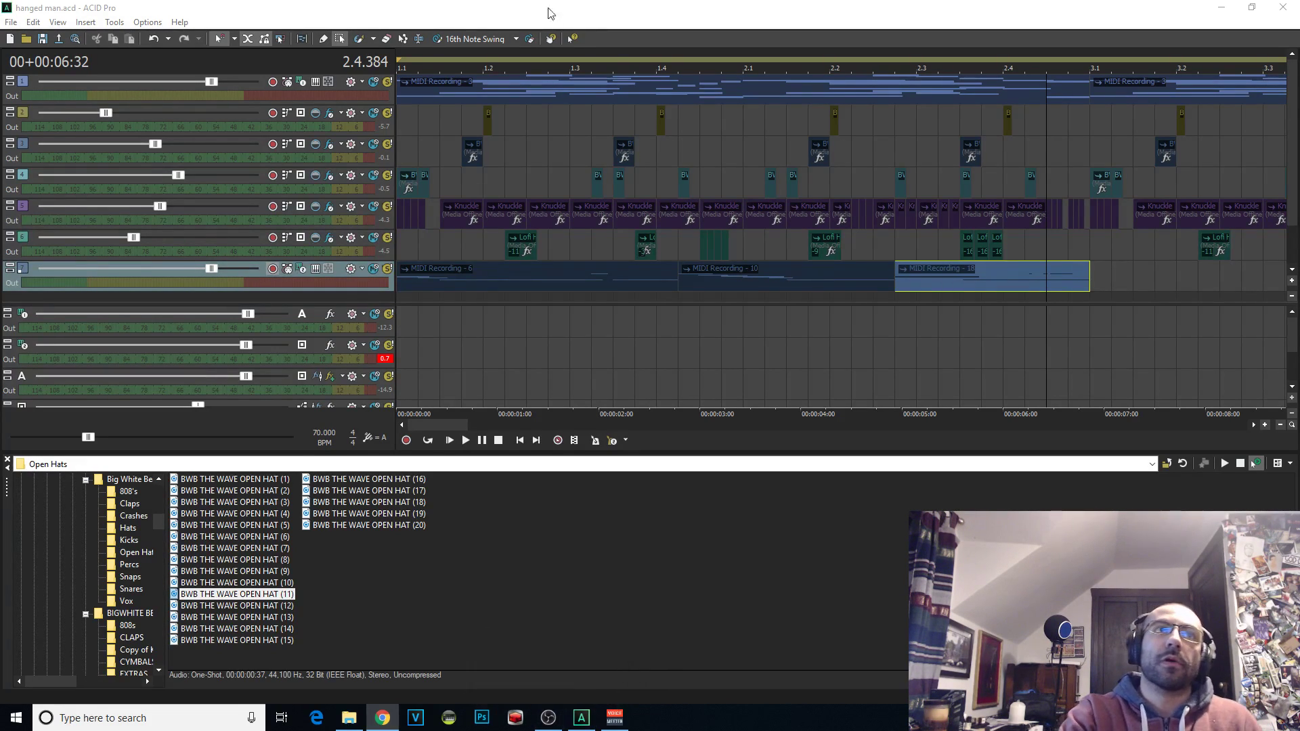
left_click(399, 241)
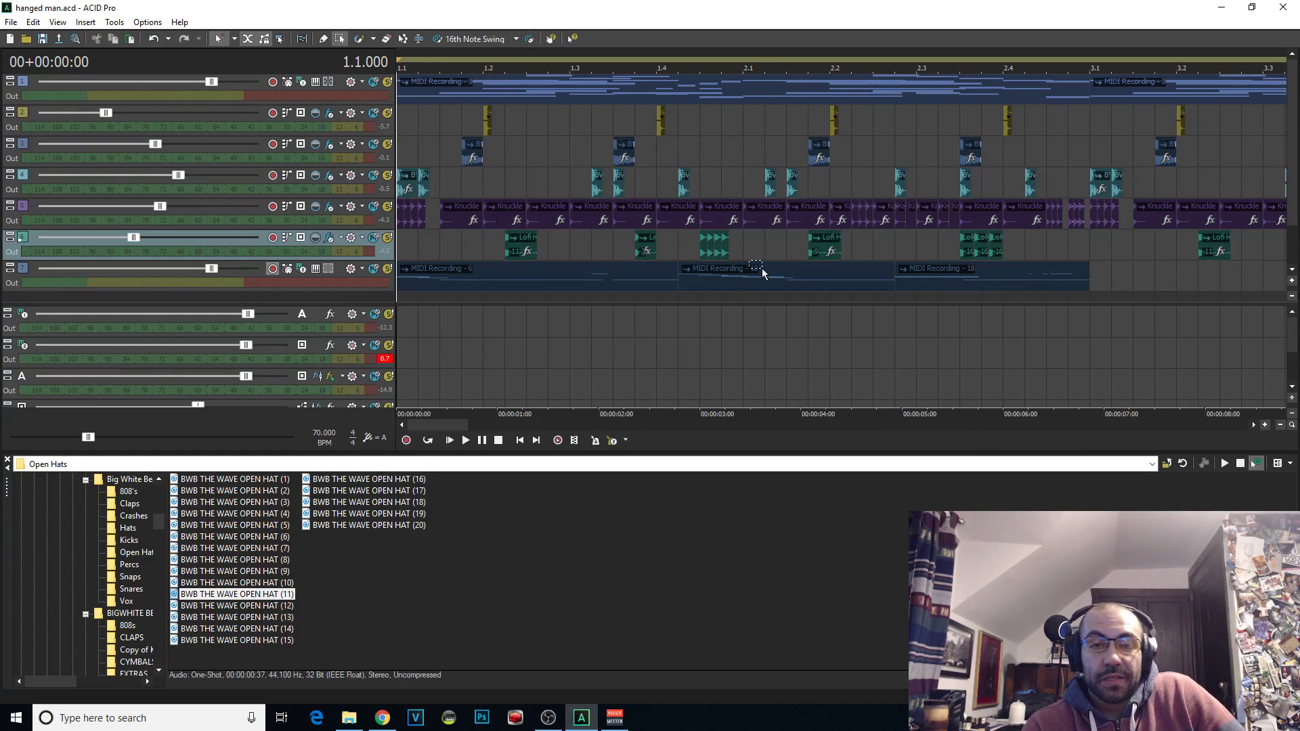
scroll(985, 160, "down", 3)
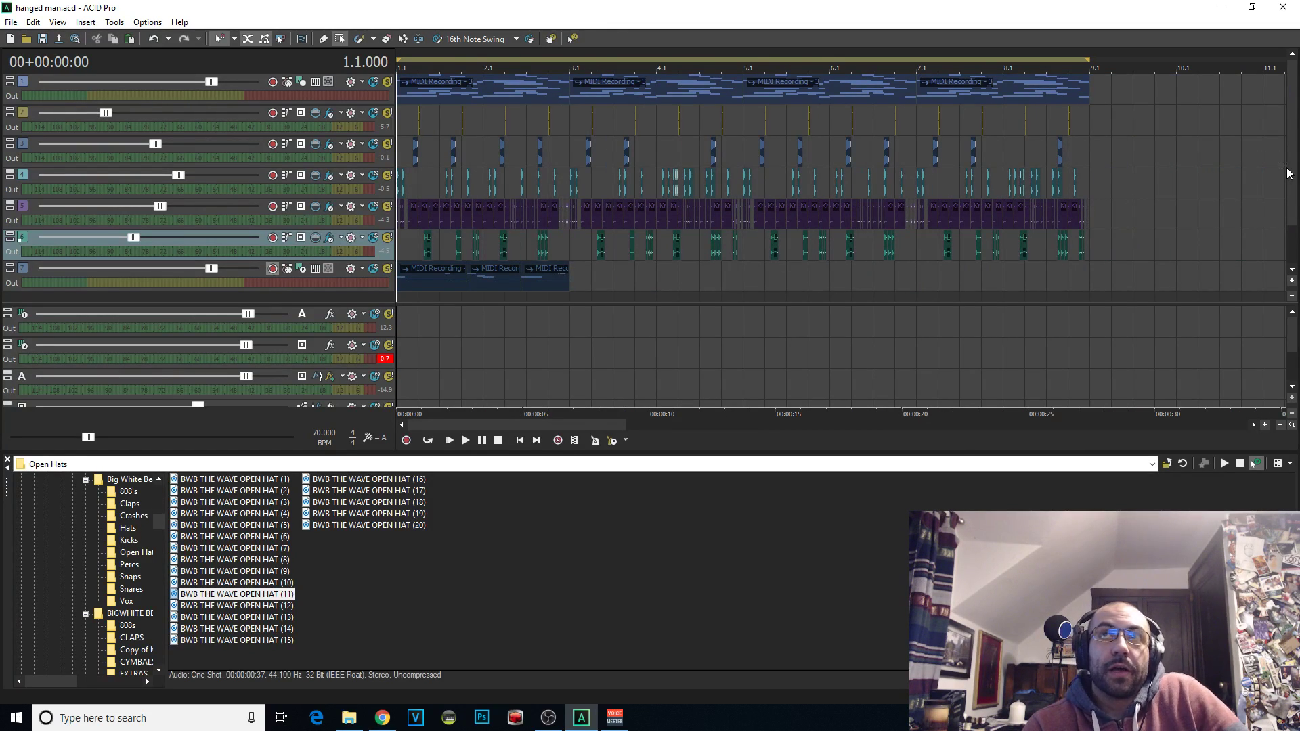
scroll(1286, 257, "down", 1)
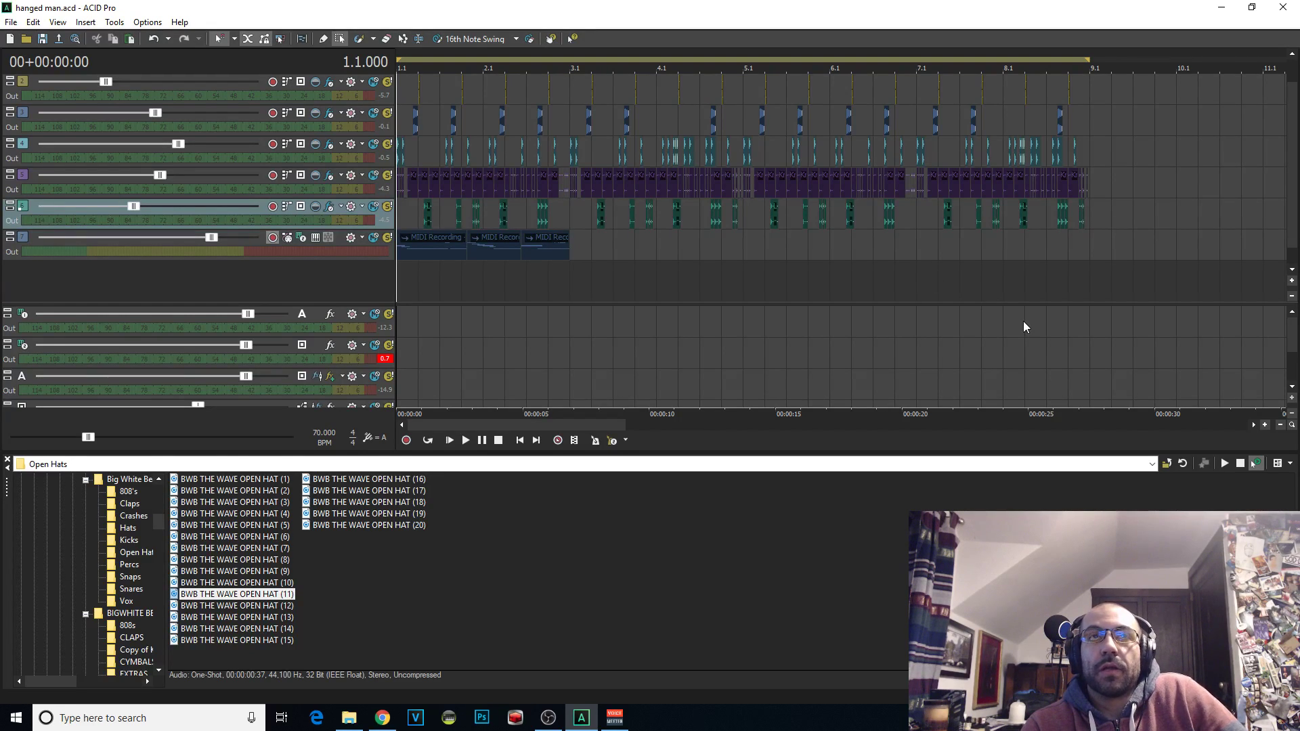
scroll(528, 288, "up", 2)
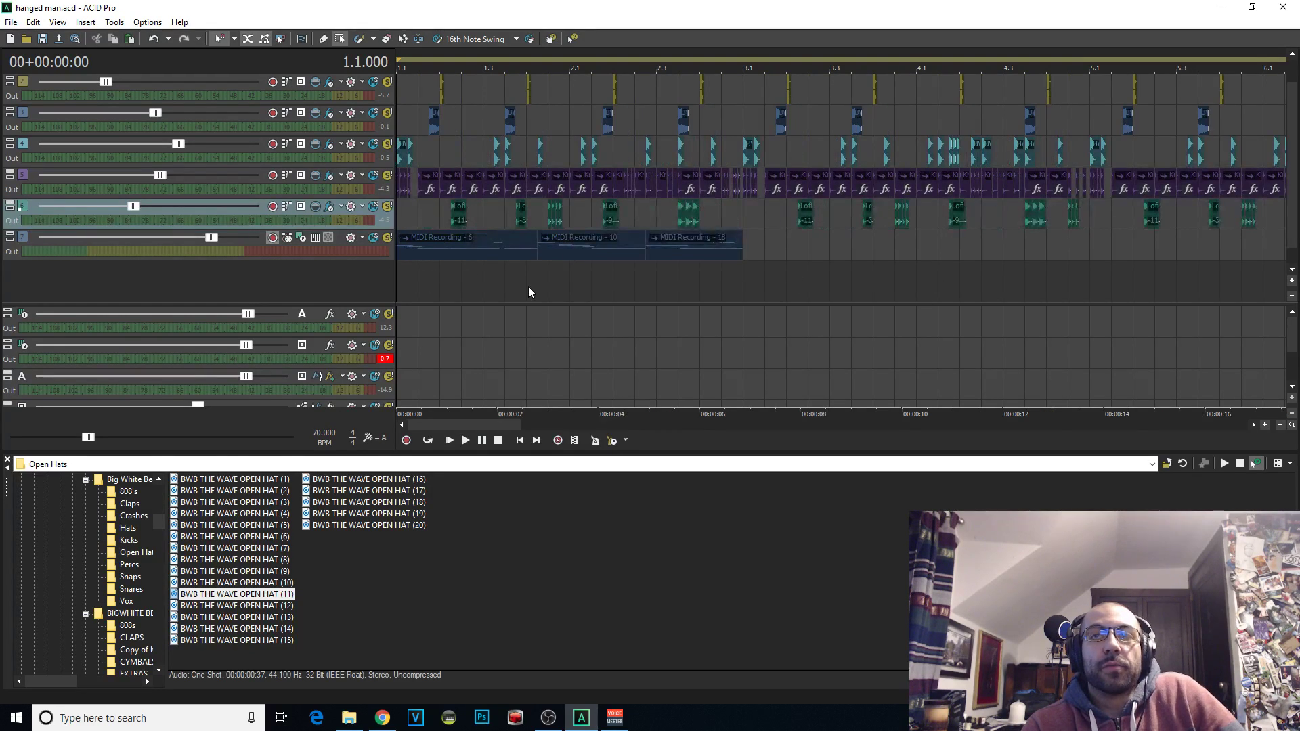
scroll(545, 283, "down", 2)
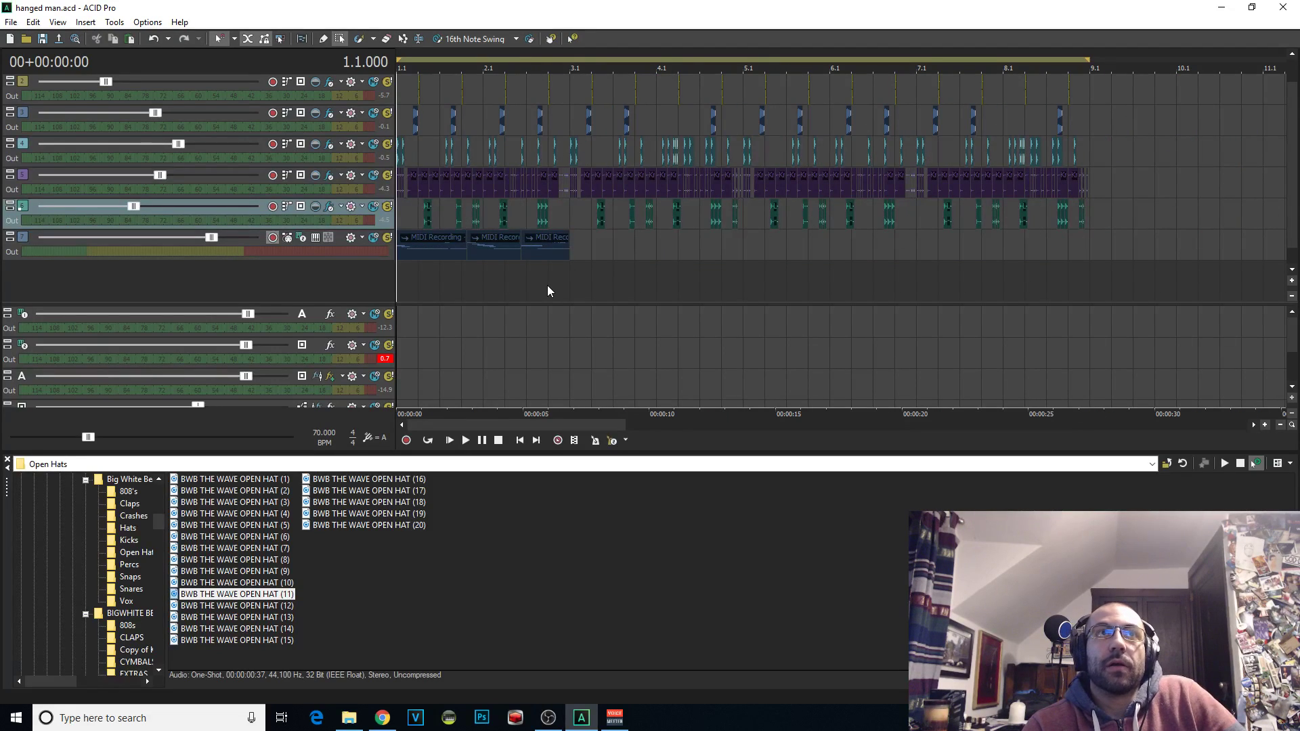
left_click_drag(548, 286, 257, 247)
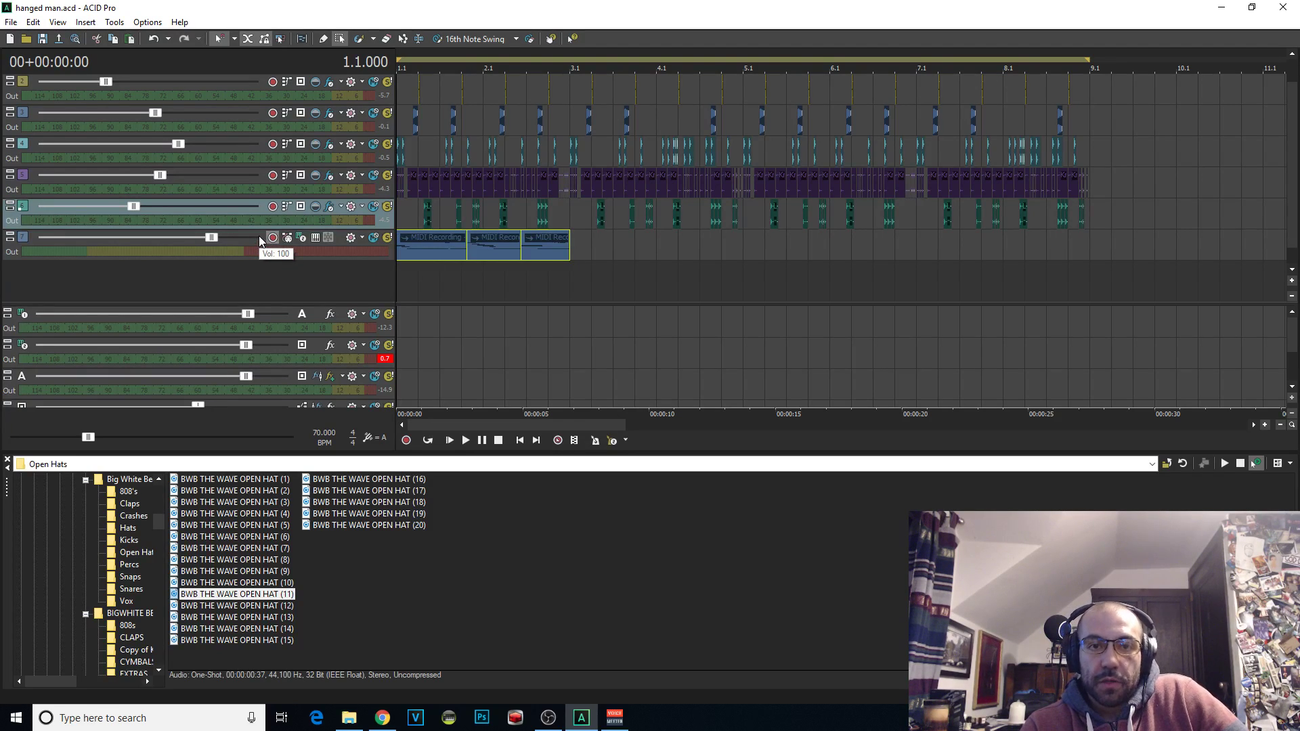
mouse_move(568, 724)
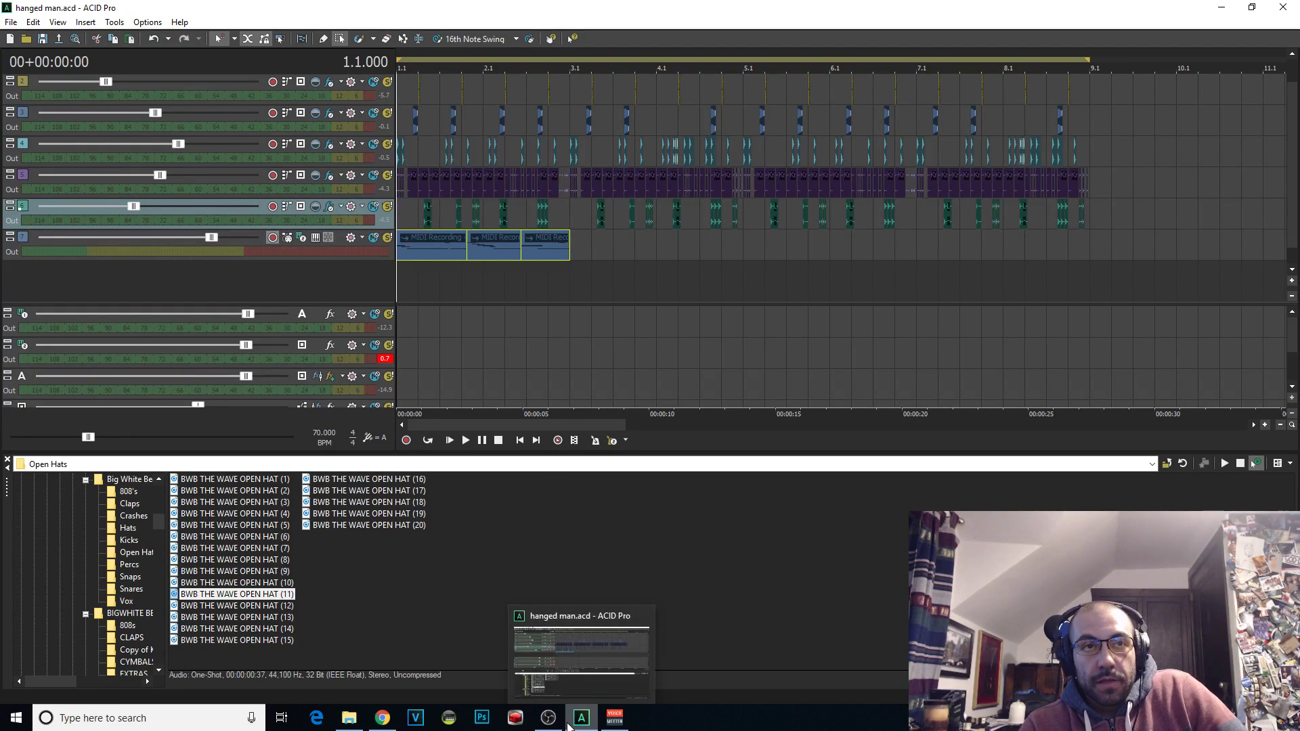
left_click(399, 273)
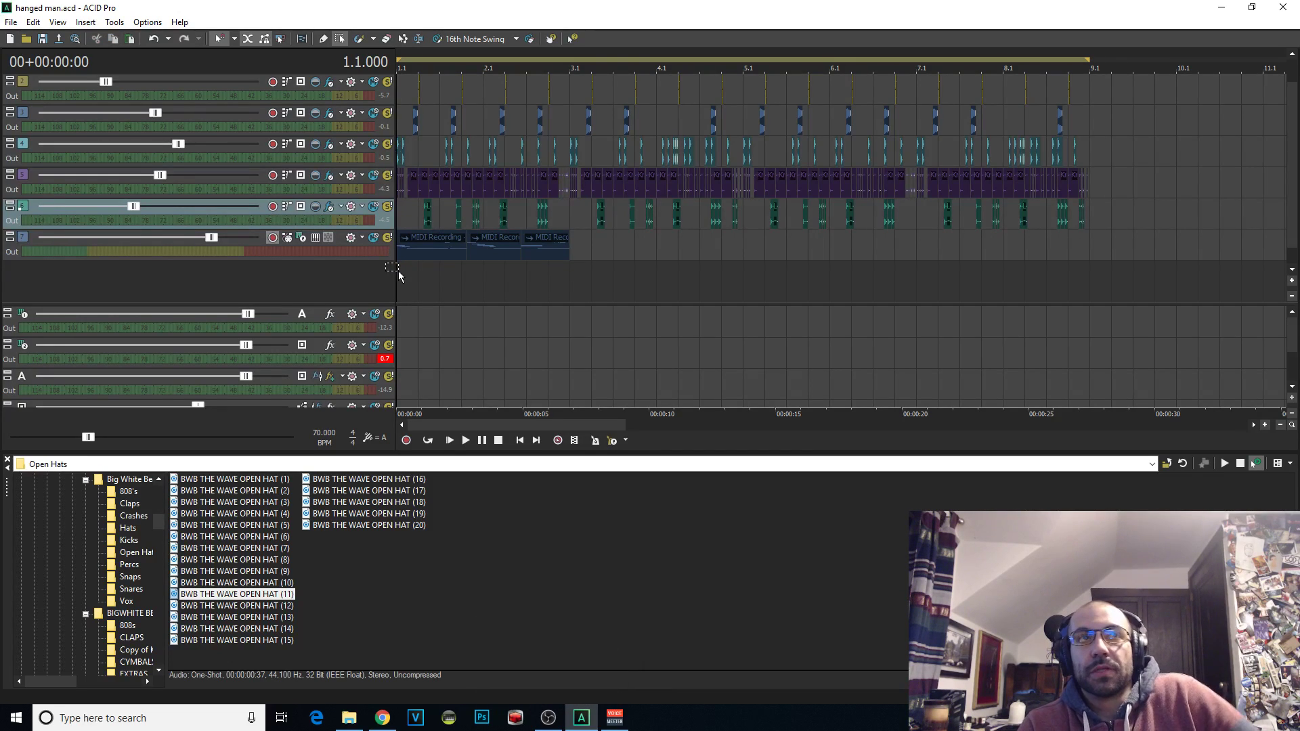
Switch to Google Chrome, search for "L2B Gang - Qui nous l'empêche" and open its YouTube video to view the video's statistics and tags
mouse_move(548, 723)
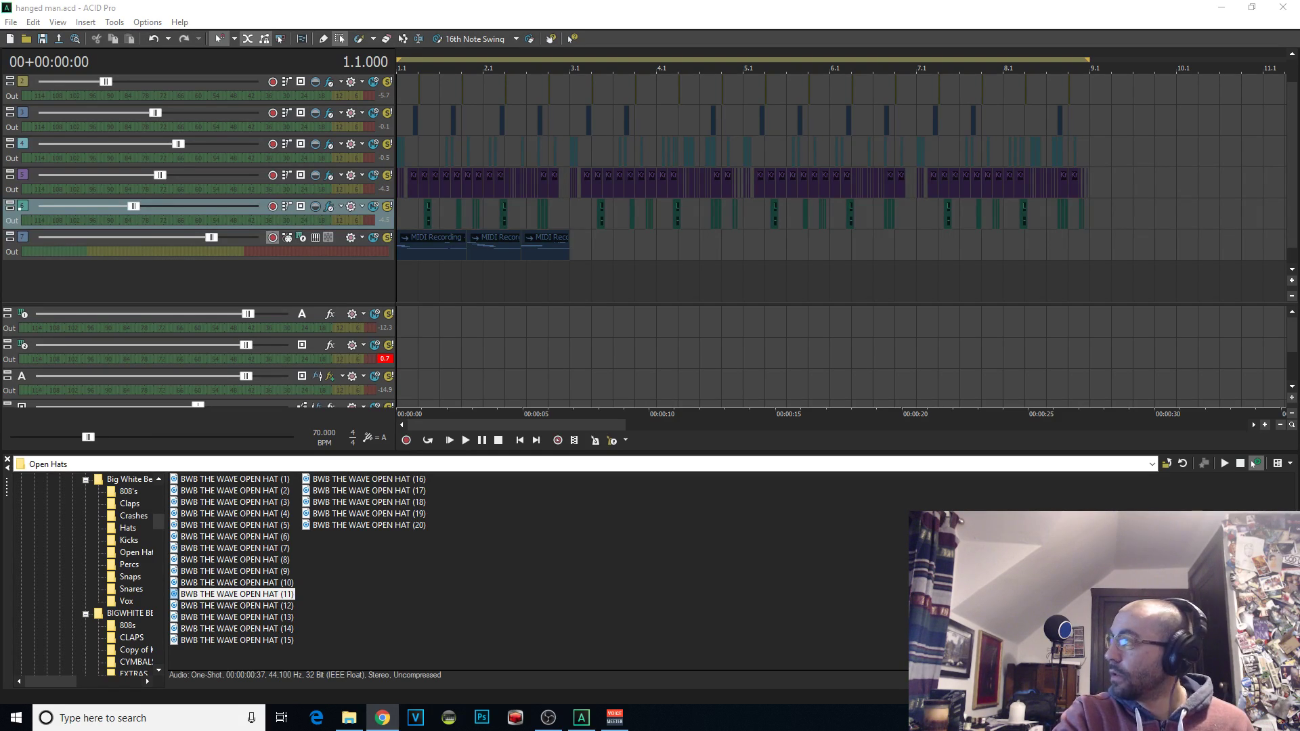
key("alt+Tab")
left_click(366, 34)
type("L2B Gang - Qui nous l'empêche")
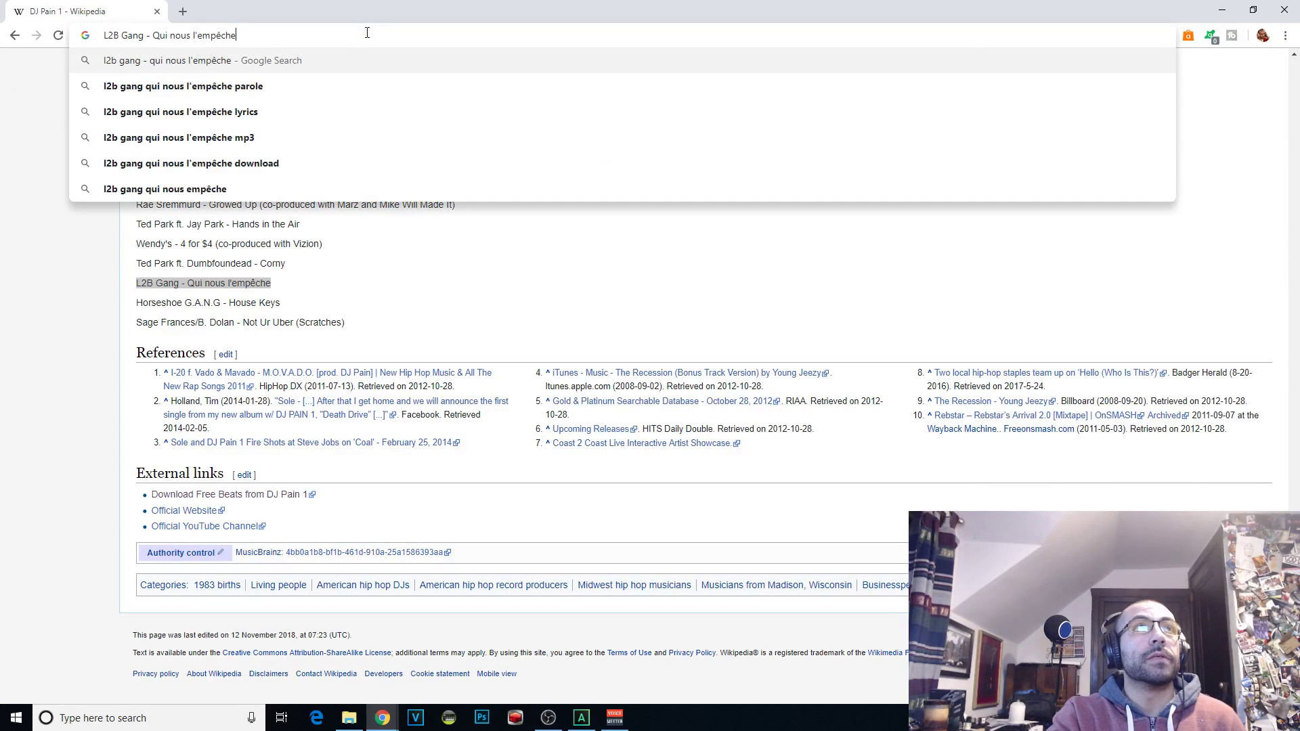
key("Return")
left_click(259, 400)
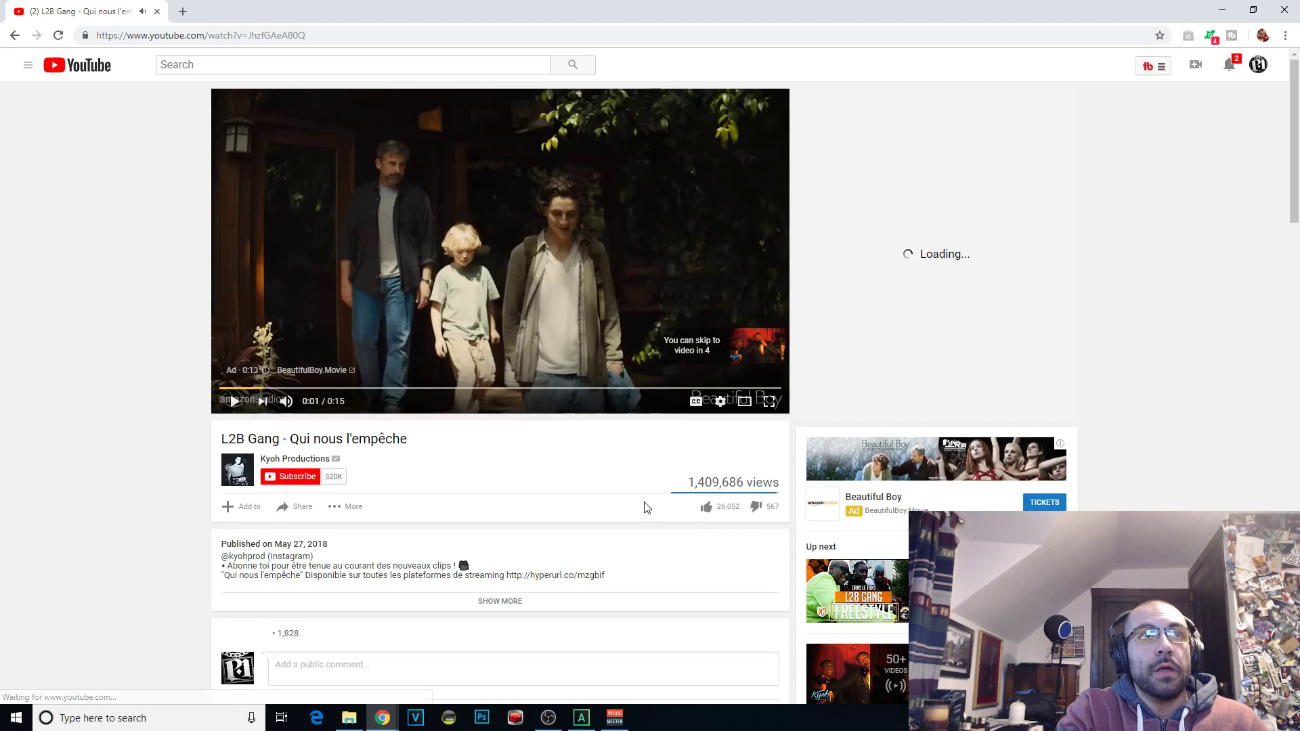
scroll(637, 507, "down", 1)
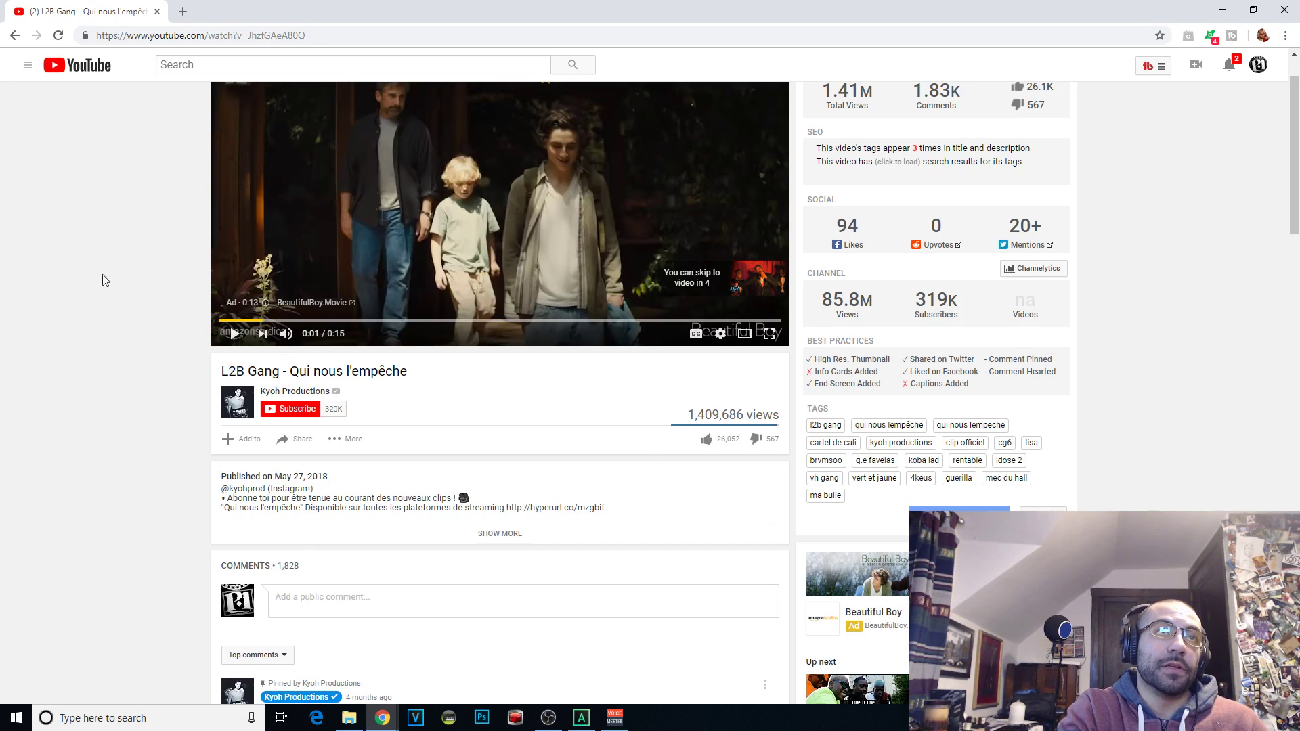
Look through the video's tags and comments, and close its Chrome window to return to ACID Pro
scroll(729, 608, "down", 5)
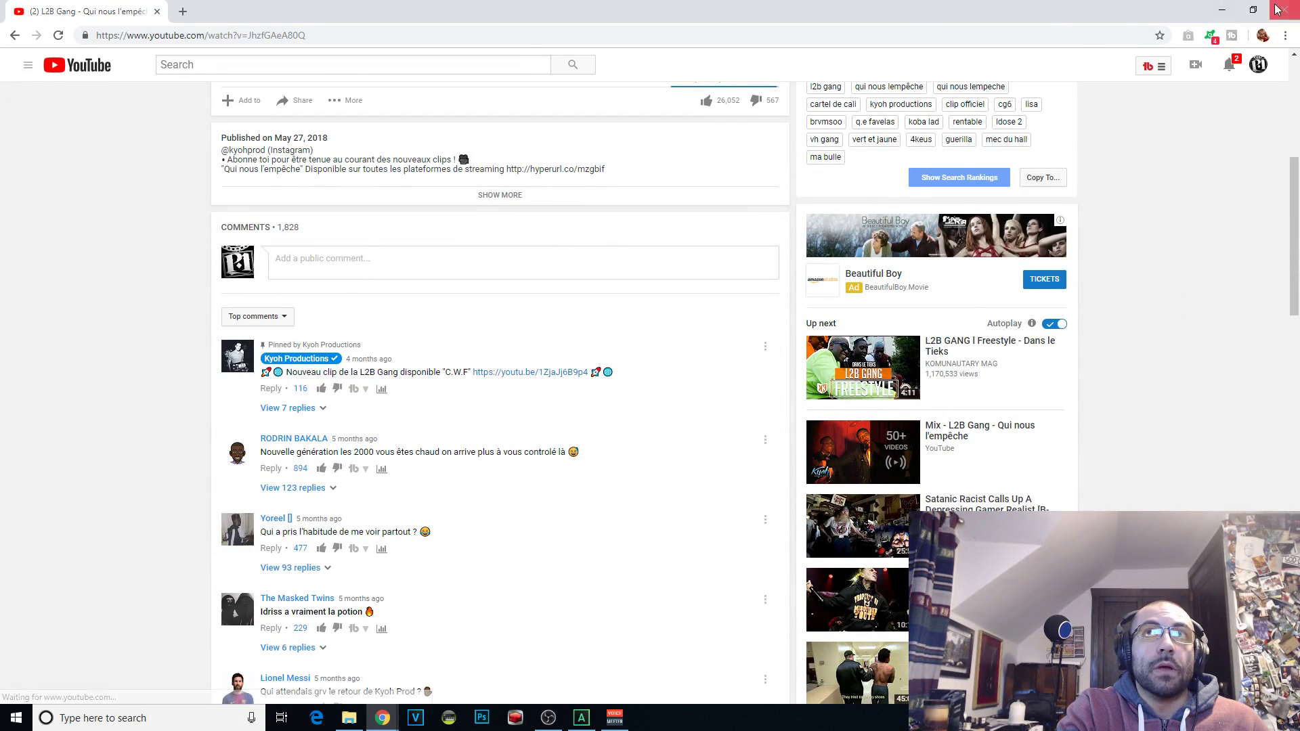
scroll(720, 416, "up", 4)
scroll(719, 416, "up", 1)
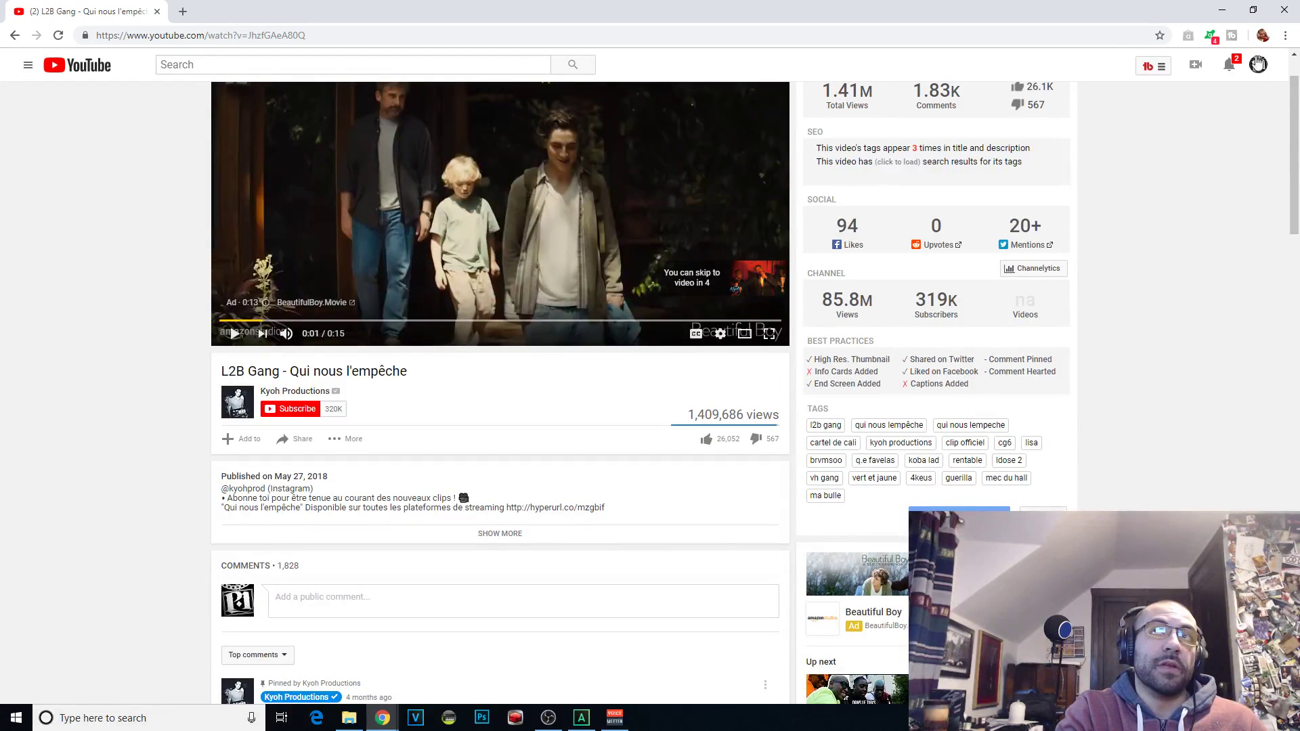
left_click(1284, 11)
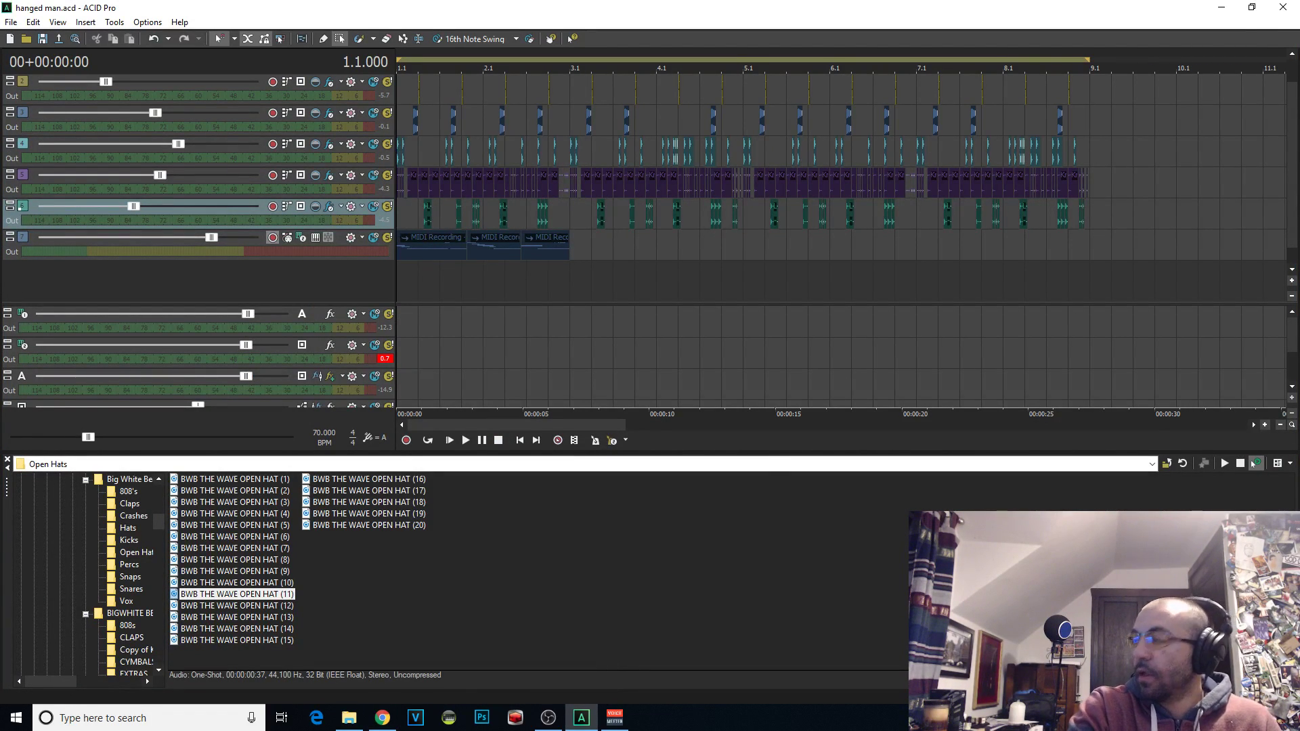
left_click(382, 718)
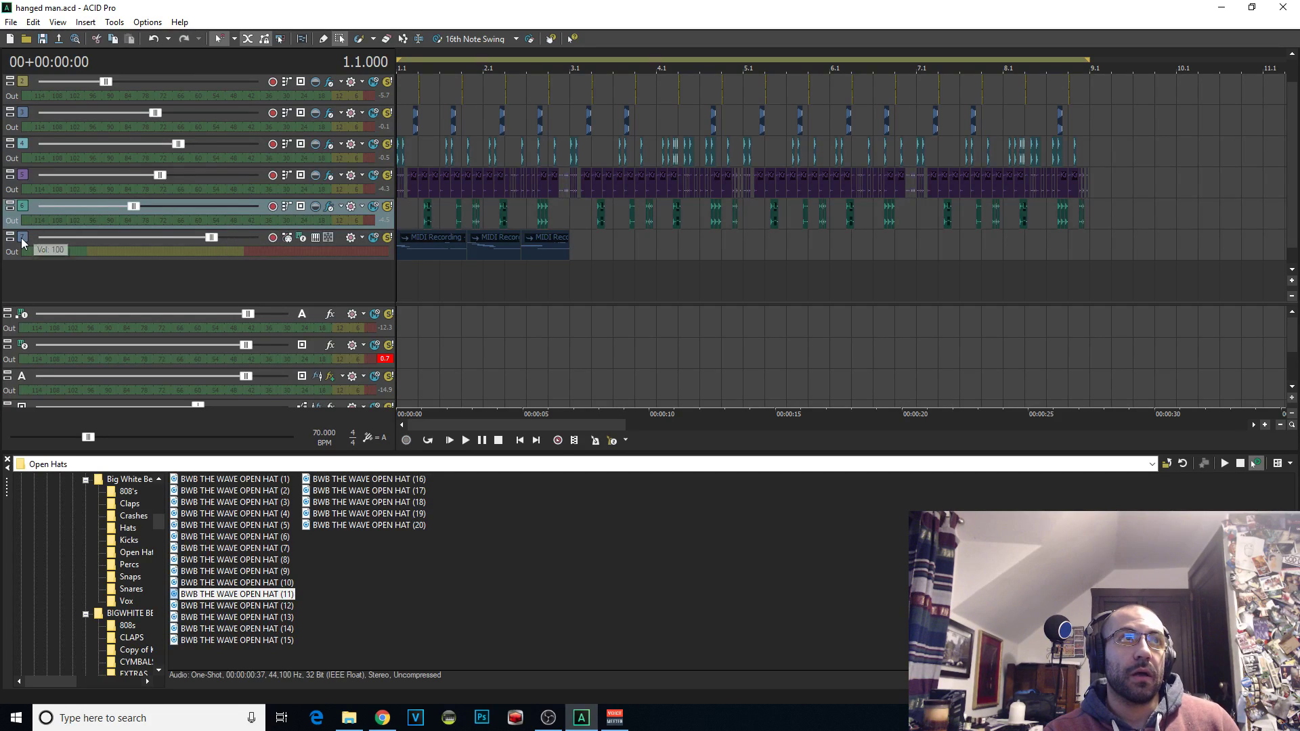
Examine the notes of the three MIDI Recording clips on the bass track in the Piano Roll Editor, and close Clip Properties
left_click(546, 245)
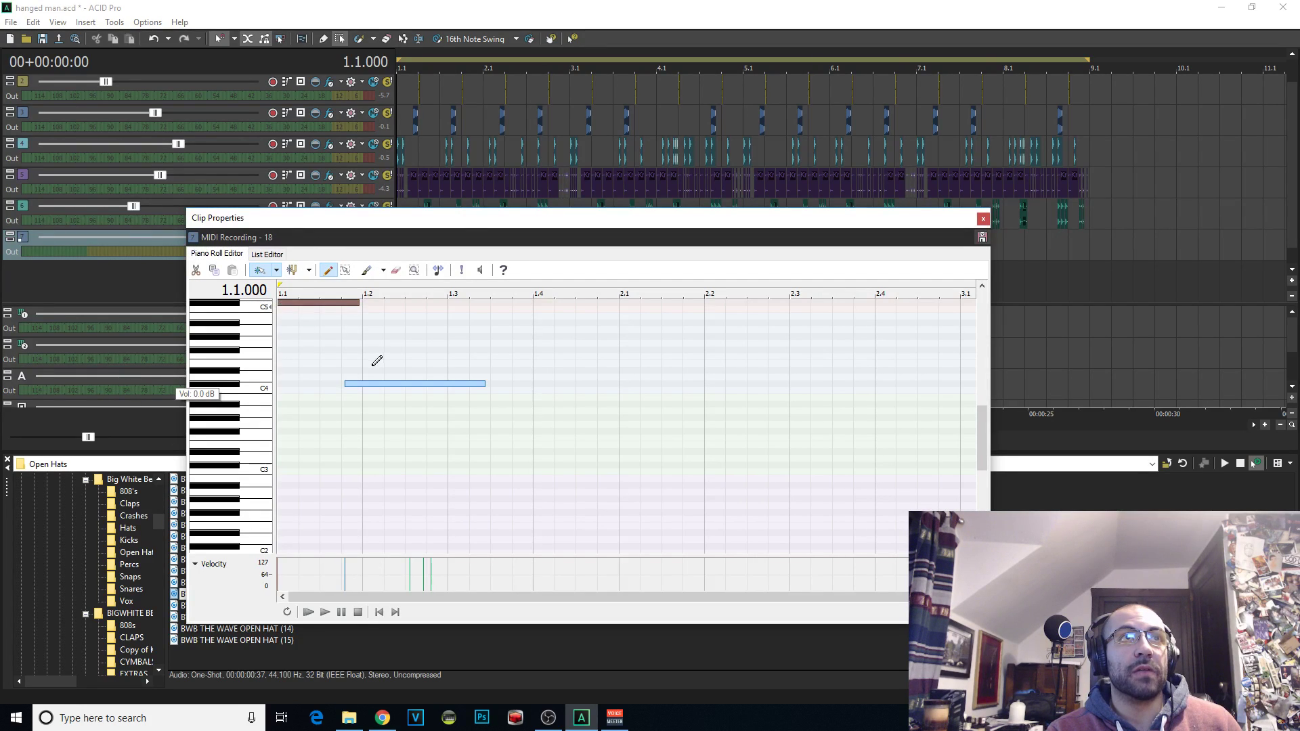
left_click_drag(479, 217, 678, 260)
left_click(504, 247)
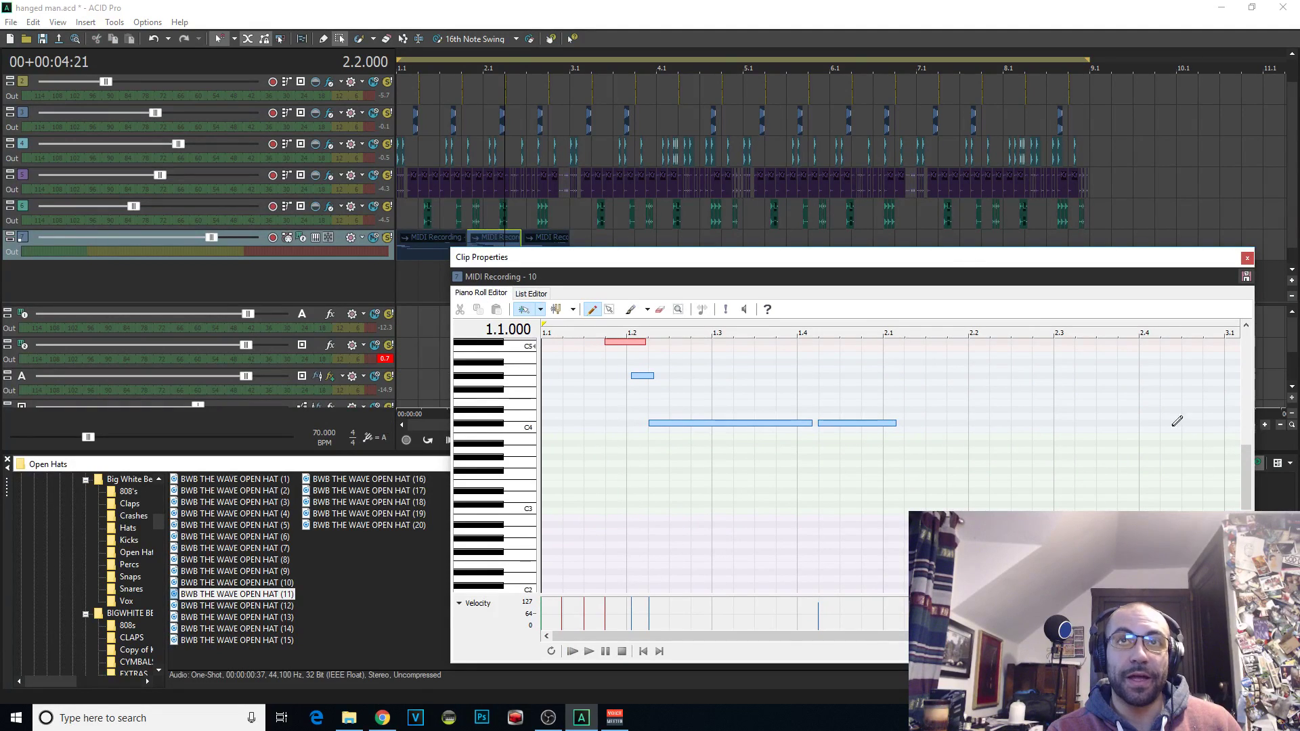
left_click(442, 241)
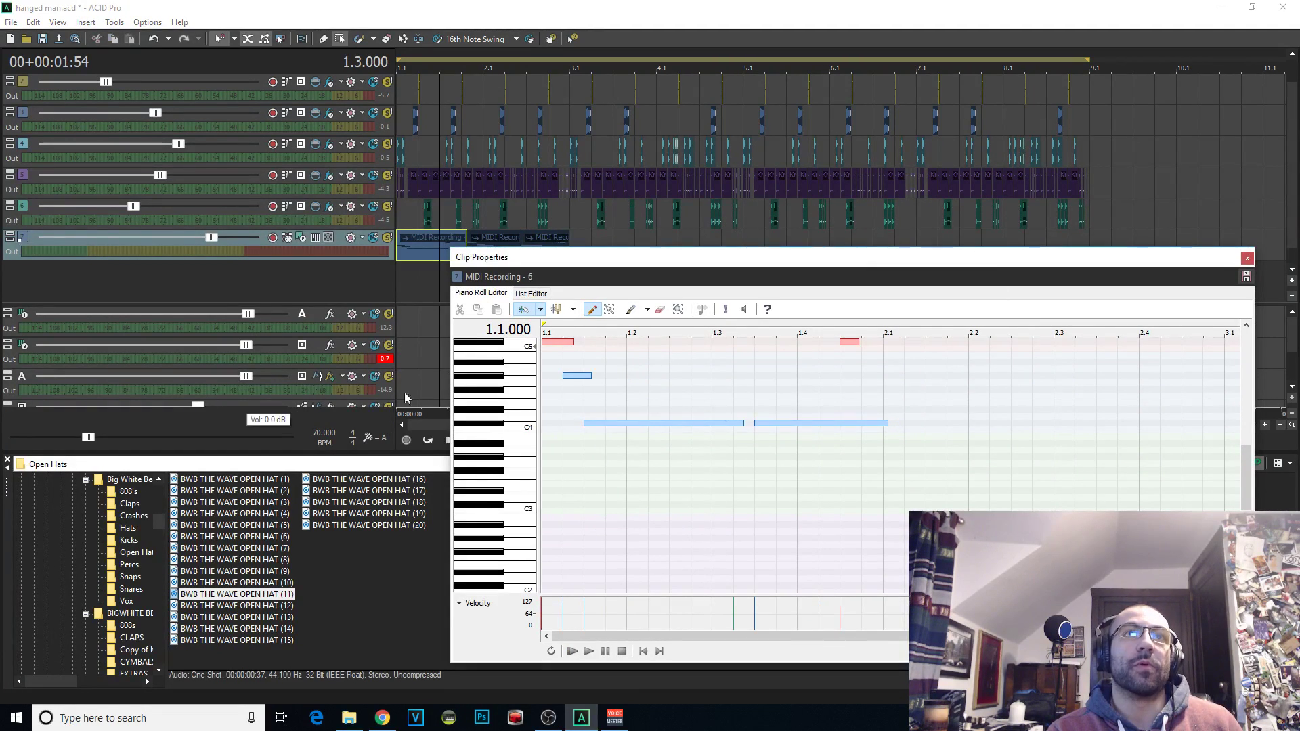
scroll(832, 426, "up", 5)
scroll(1253, 492, "up", 3)
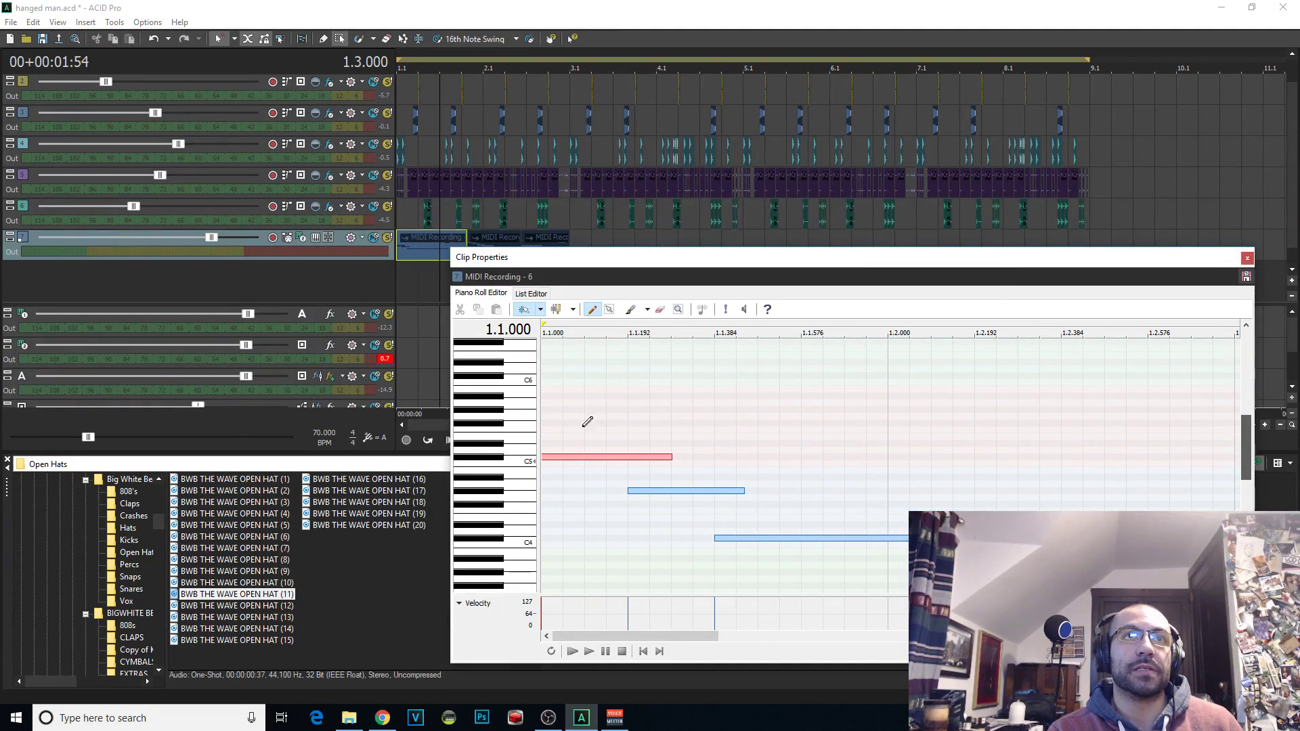
left_click(1247, 258)
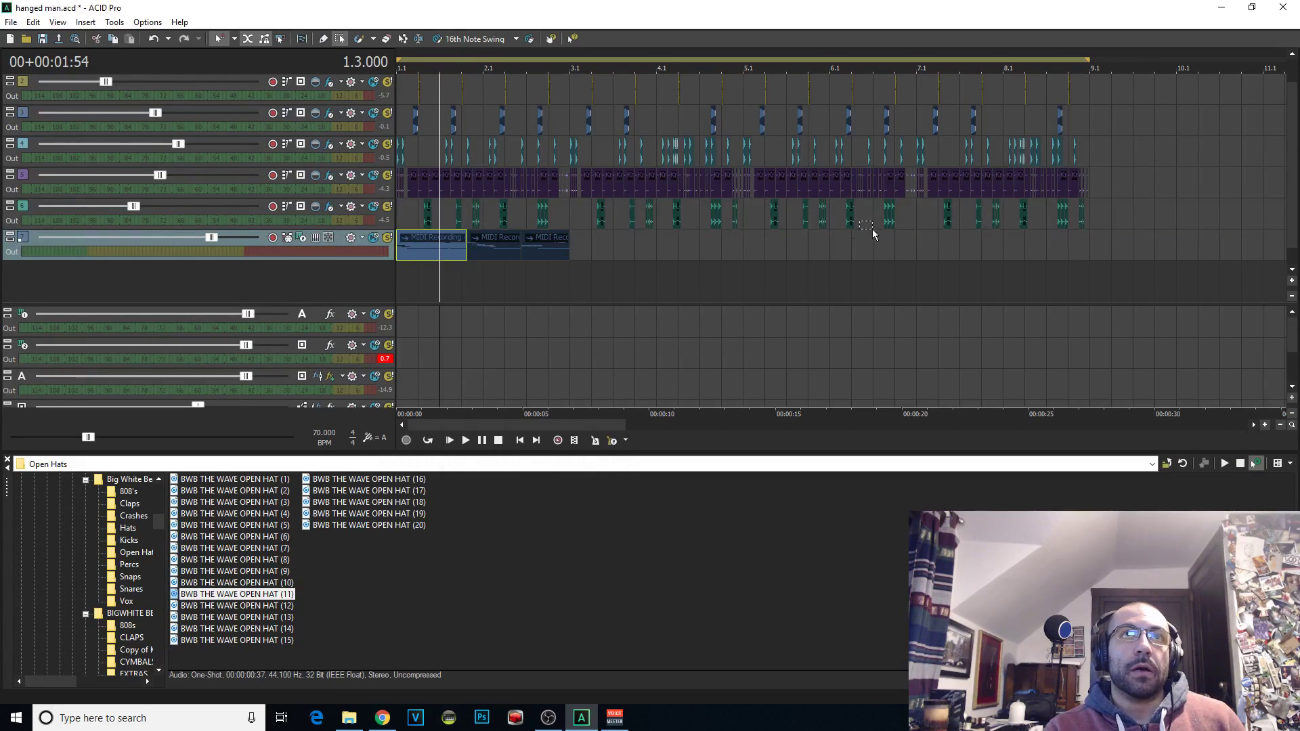
Copy the three MIDI Recording clips on the bass track and paste them directly behind the originals at 3.1
left_click_drag(629, 264, 485, 241)
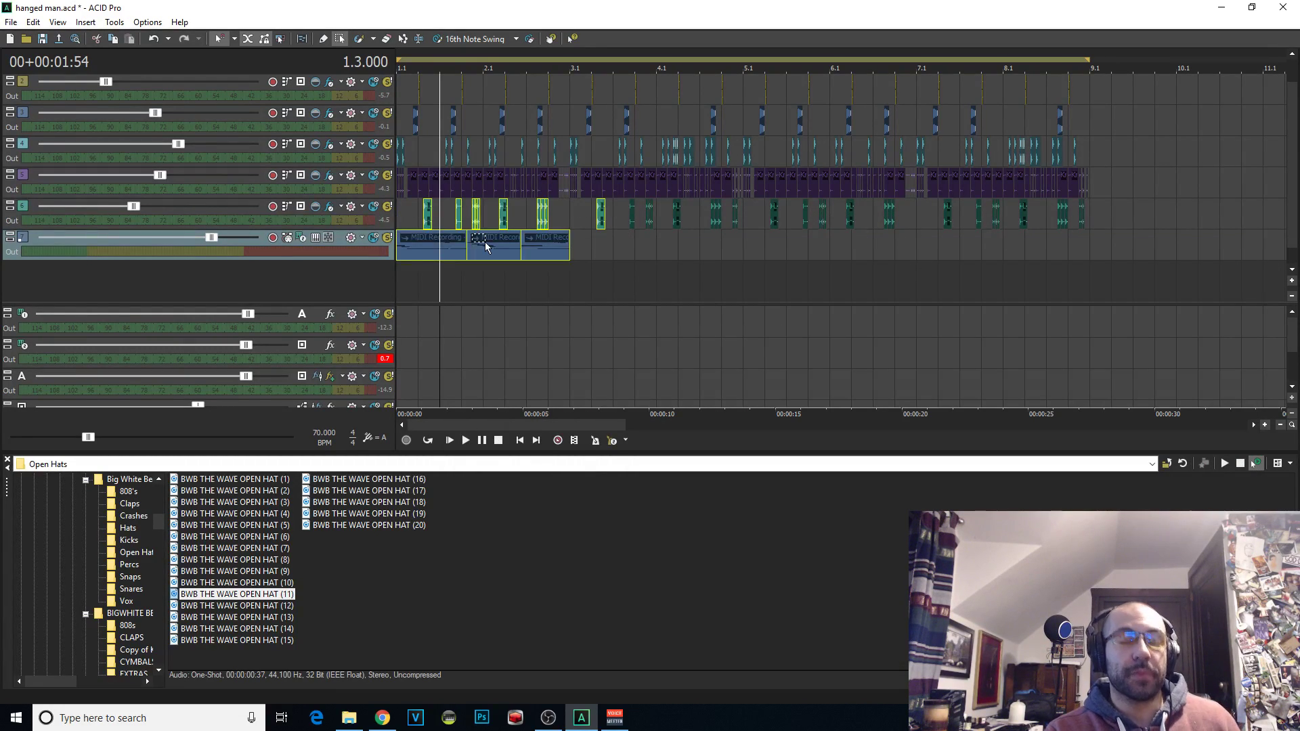
key("ctrl+c")
left_click(582, 247)
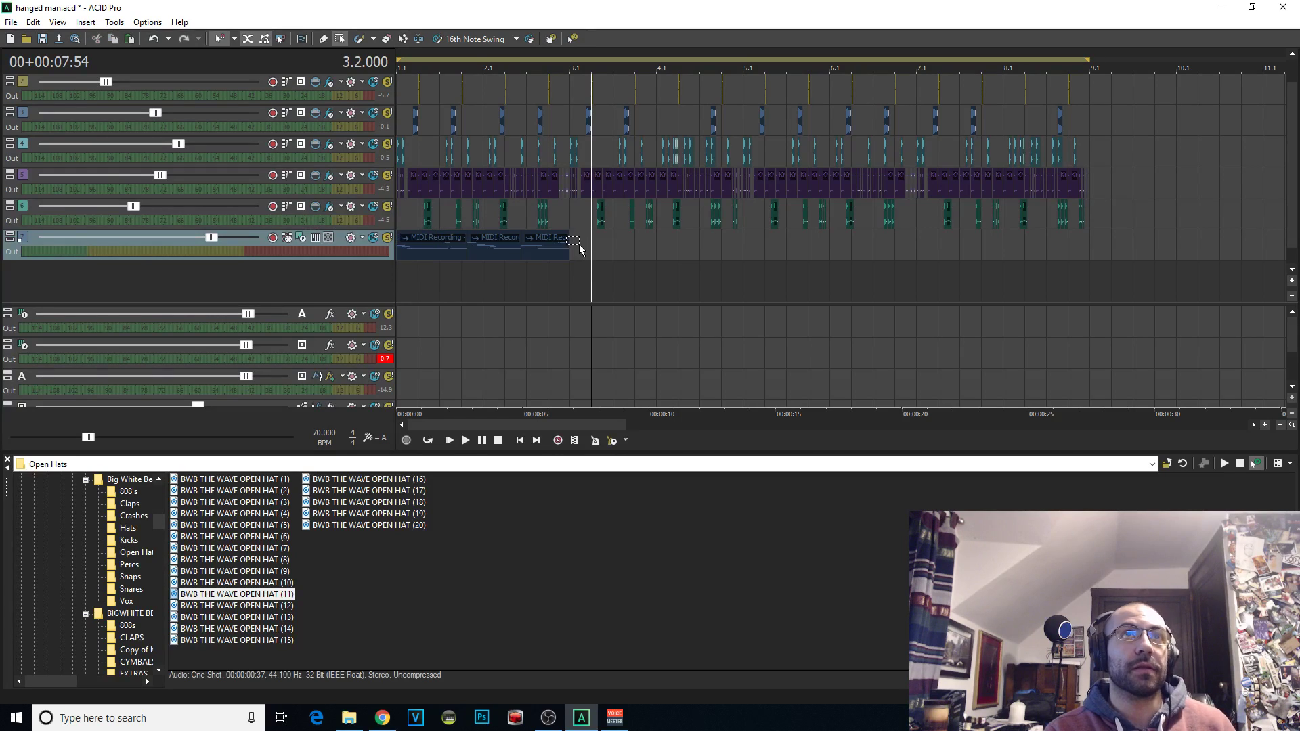
key("ctrl+v")
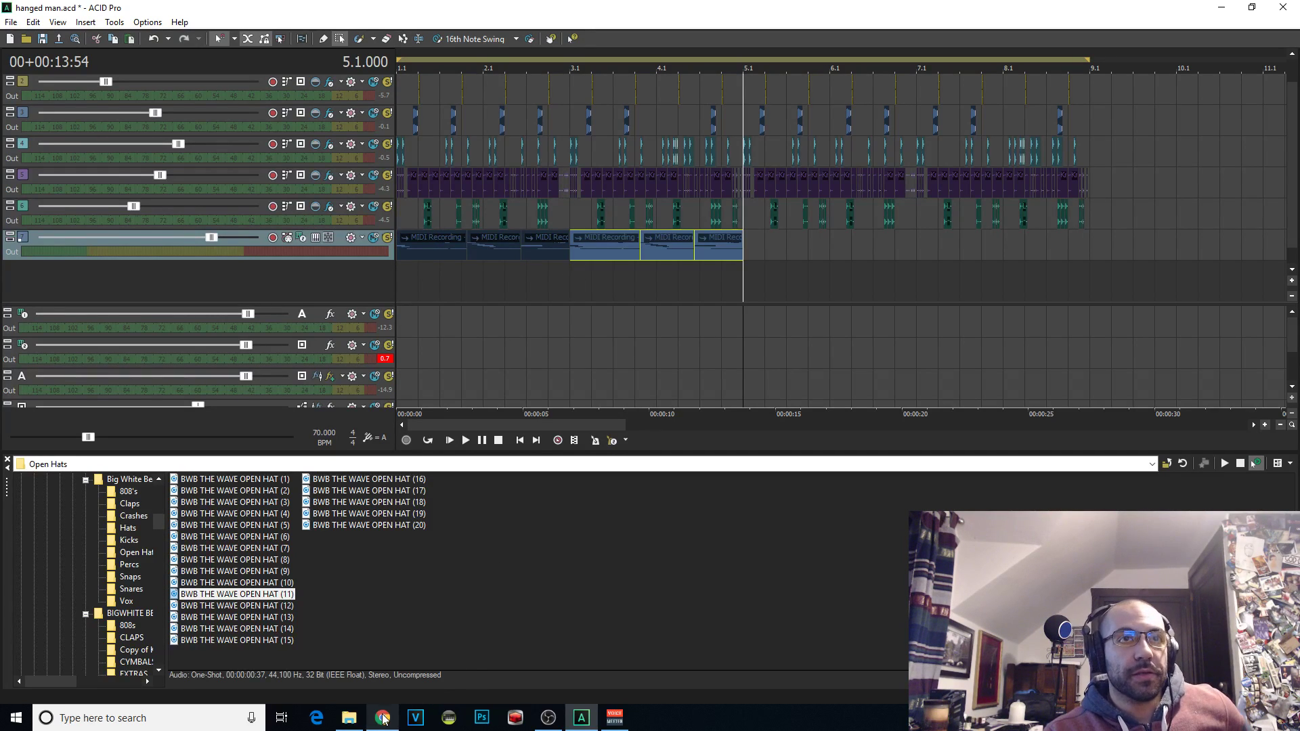
Place the cursor at 1.1.000 and switch to the YouTube Live Dashboard window in Chrome
mouse_move(384, 711)
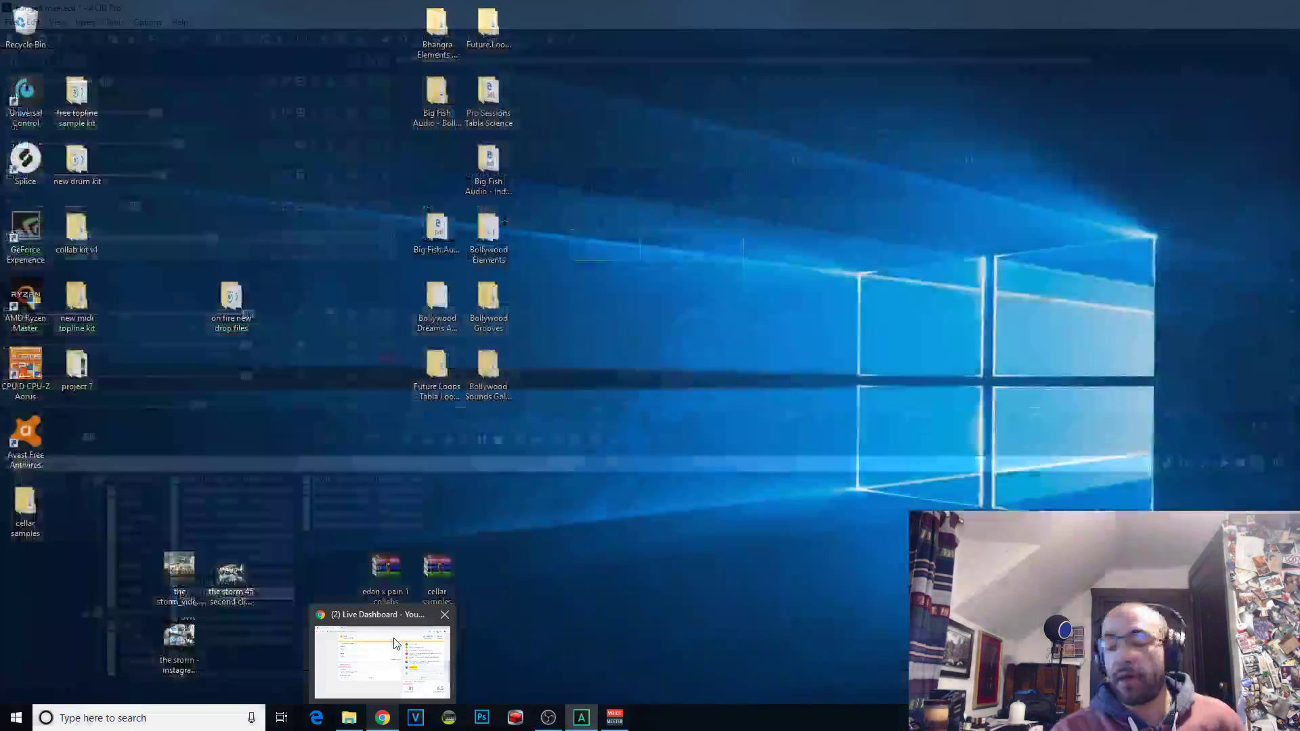
mouse_move(395, 646)
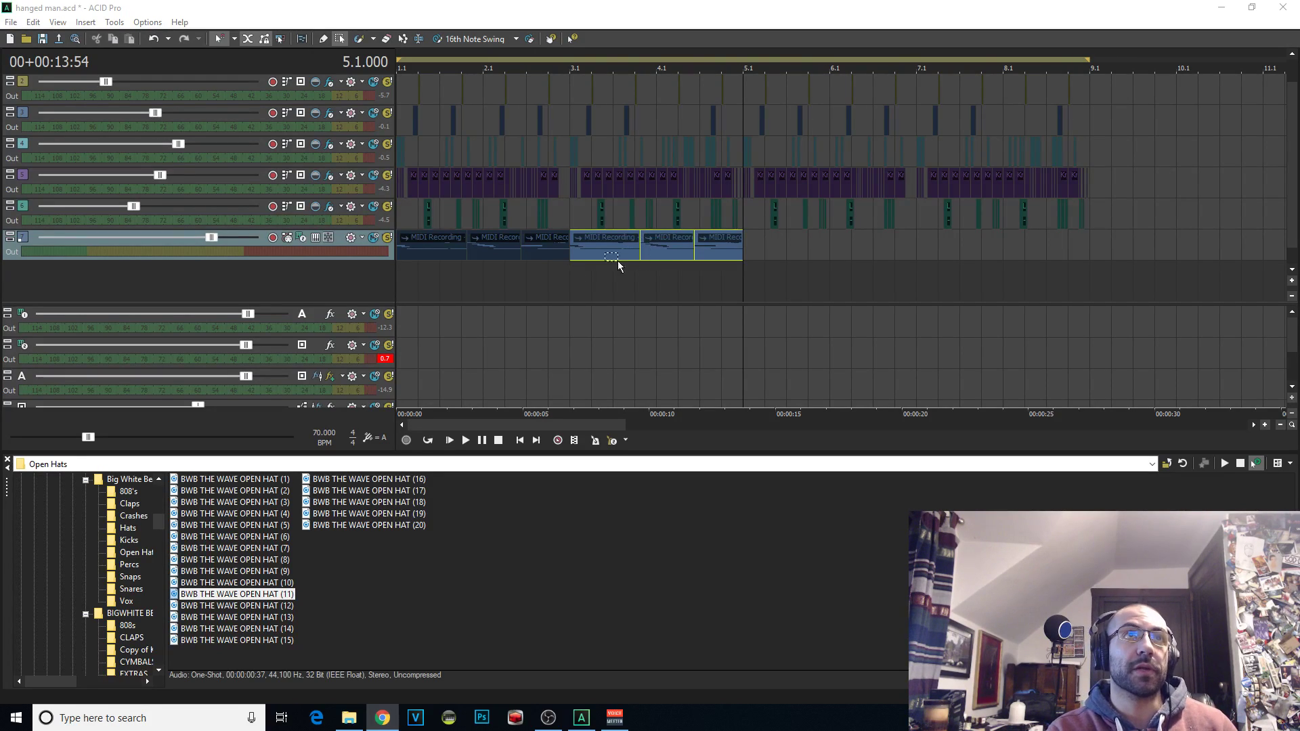
left_click(416, 280)
left_click(404, 286)
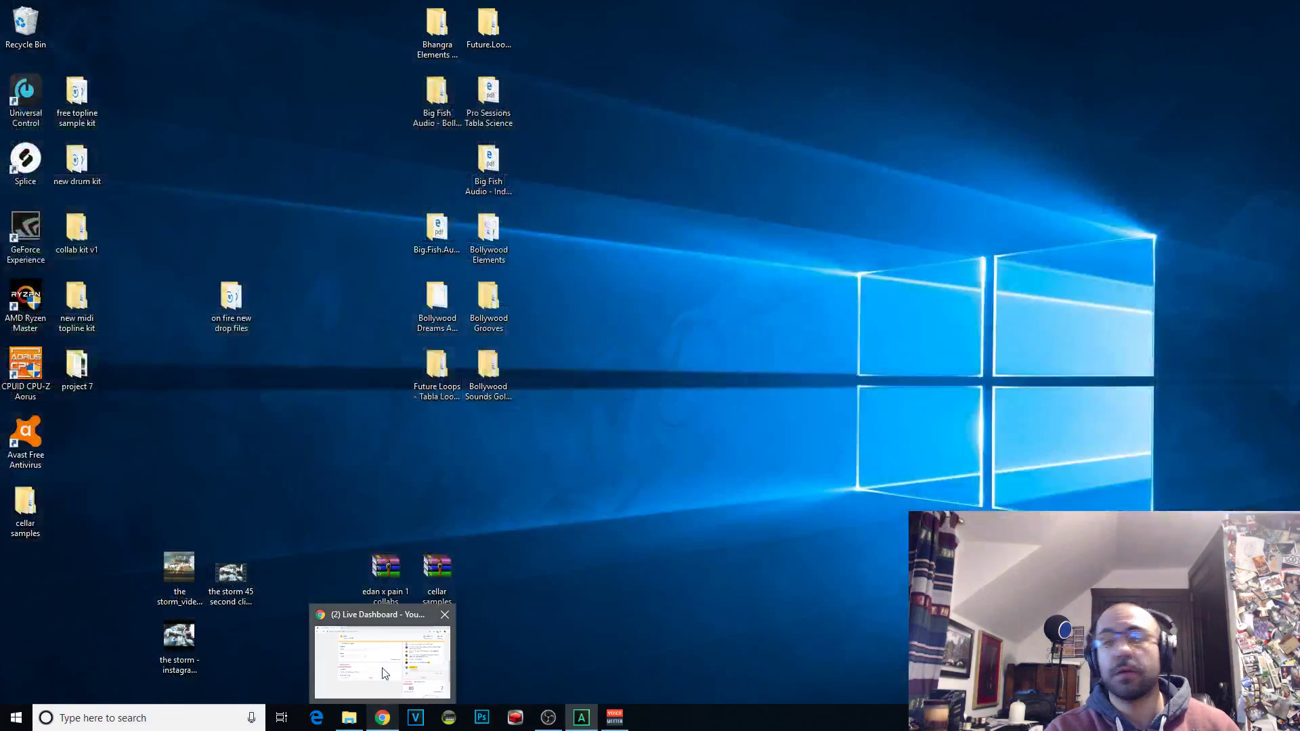
left_click(385, 673)
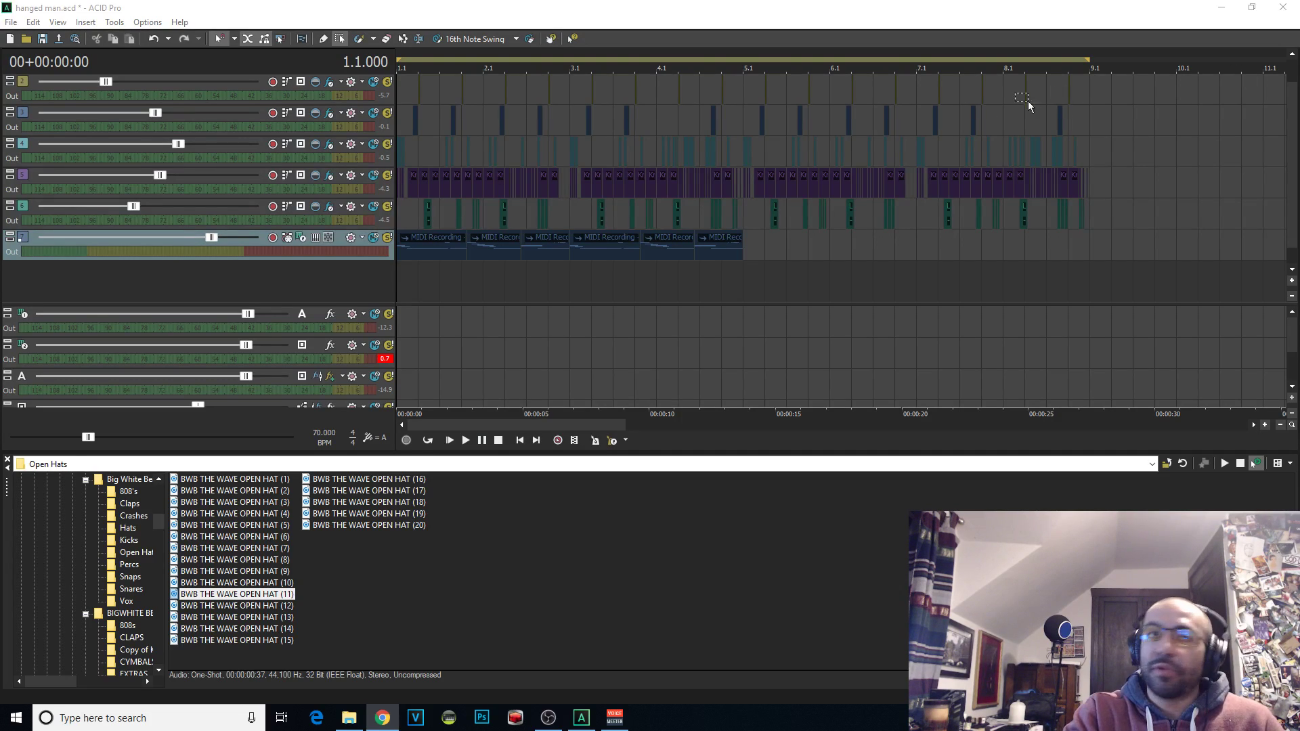
Play the beat from 1.1.000 and listen to how the pasted bass clips from 3.1 onward fit
left_click(448, 441)
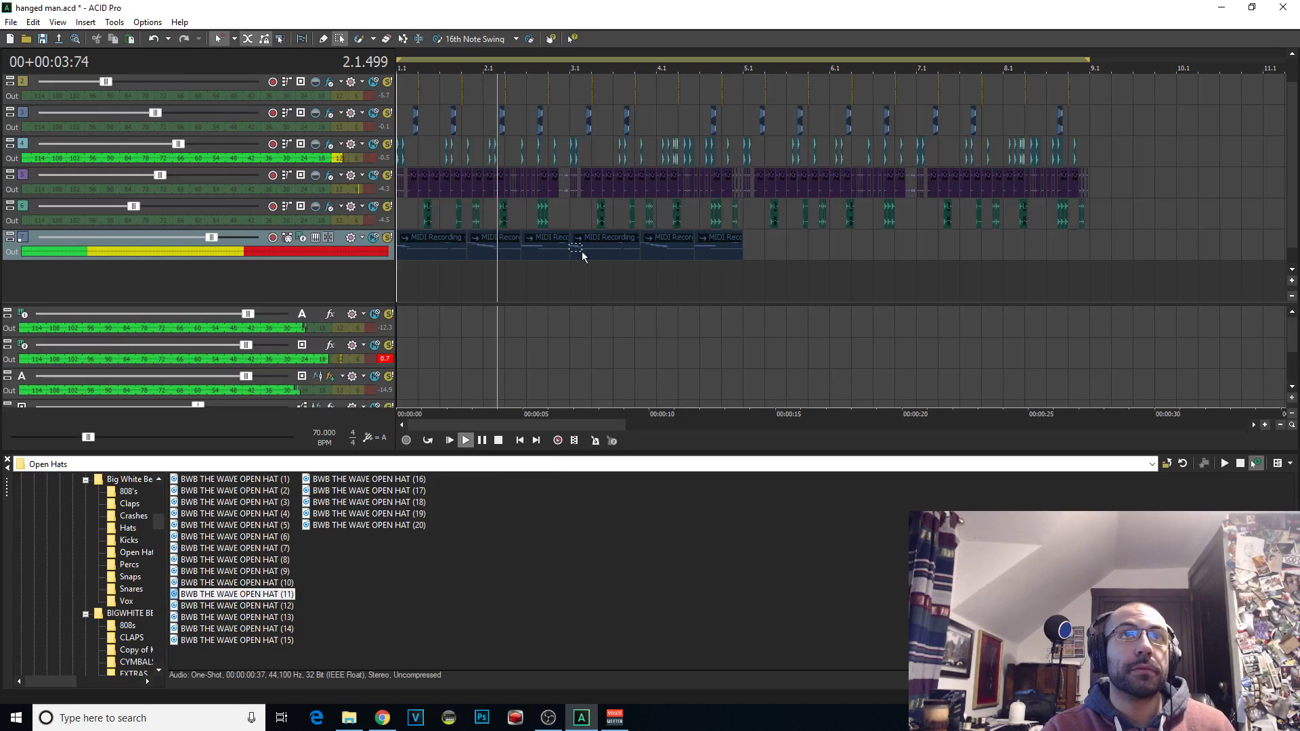
left_click(732, 255)
left_click(746, 250)
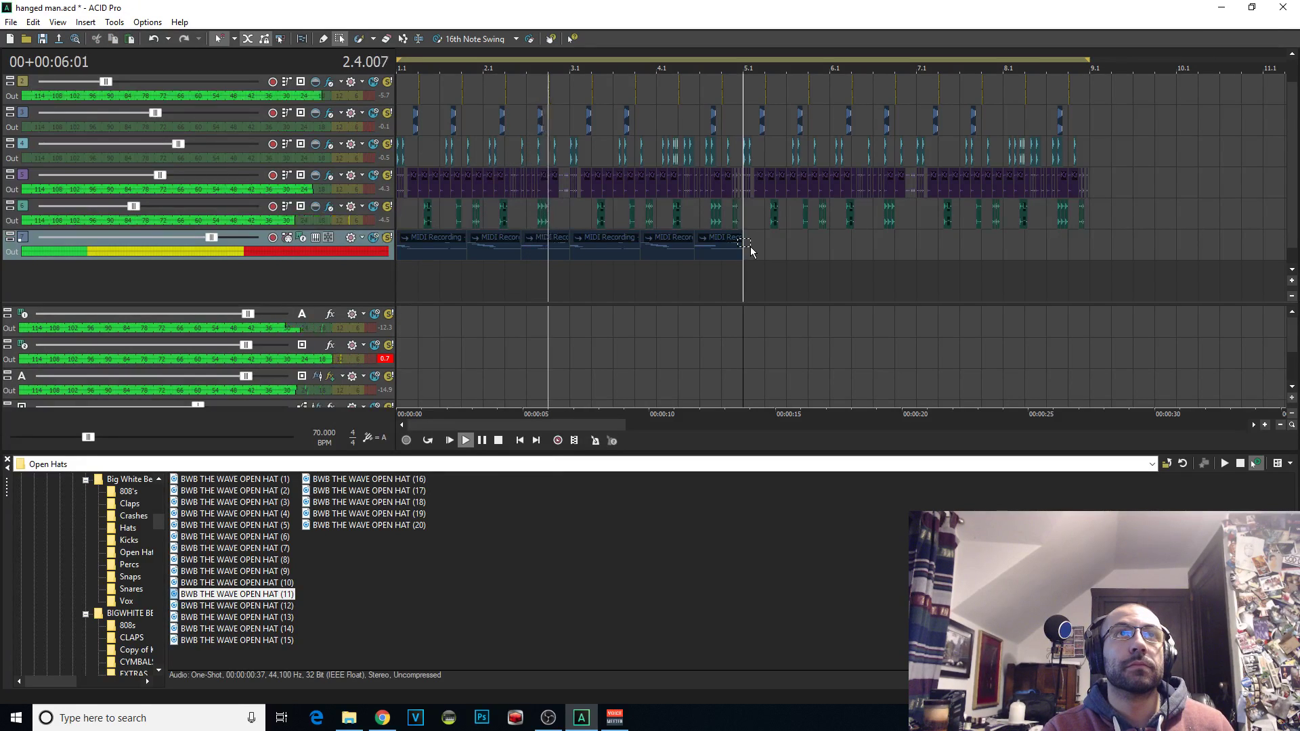
left_click(580, 254)
key("Up")
key("Up")
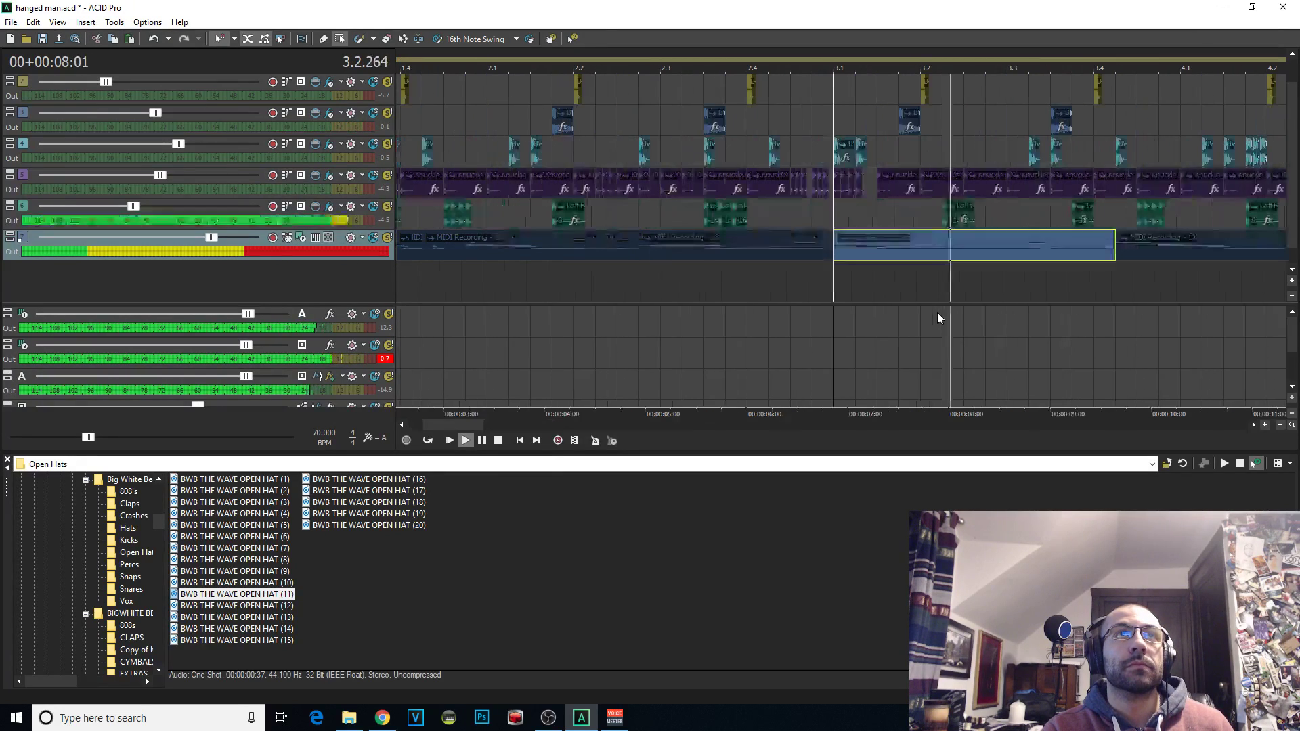
key("Down")
key("Down")
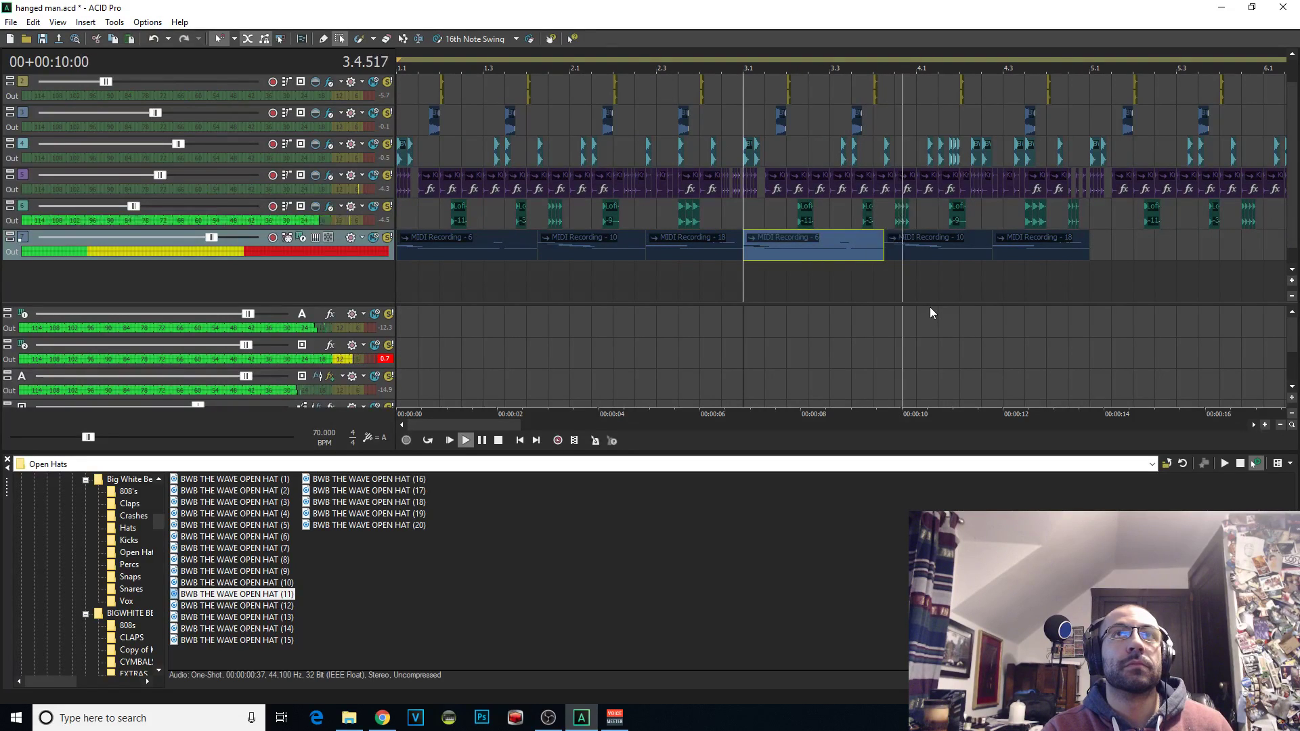
Delete the last of the pasted clips, the second MIDI Recording - 18, from the bass track
left_click(1030, 249)
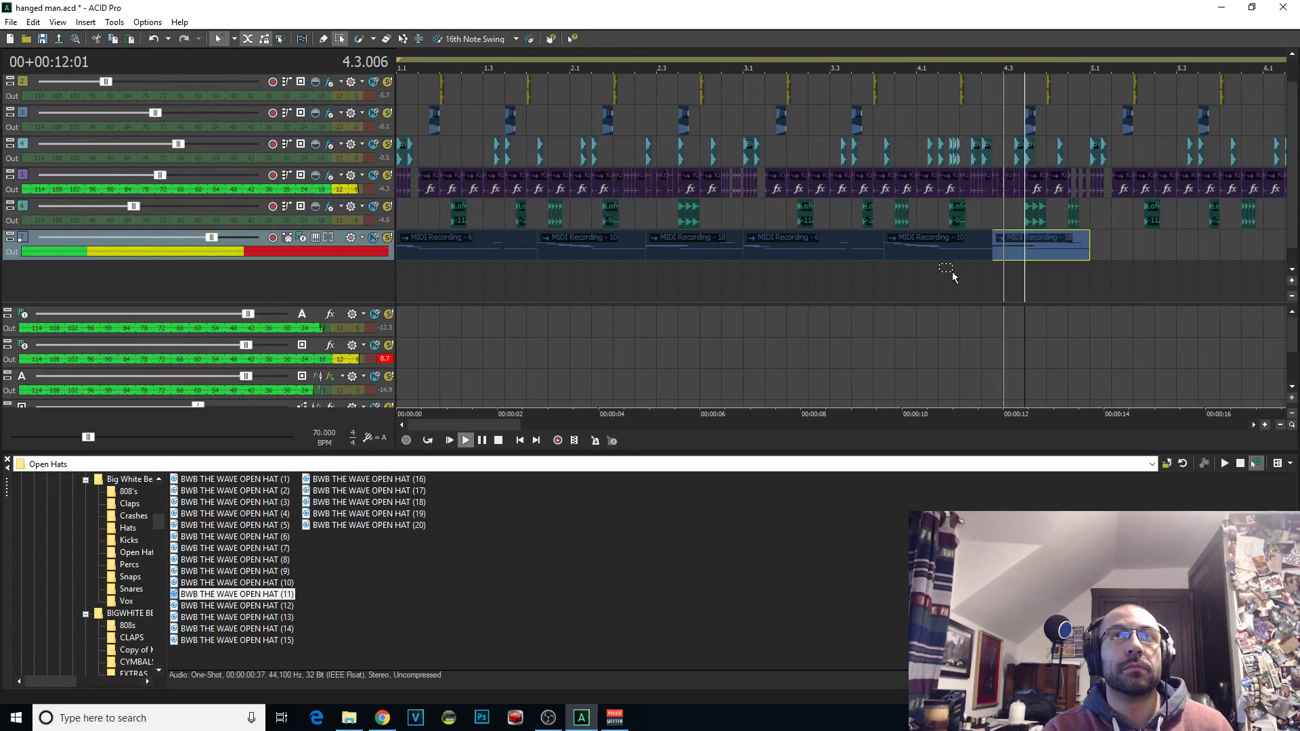
left_click(970, 271)
key("Up")
key("Up")
left_click(702, 271)
left_click(927, 248)
key("Delete")
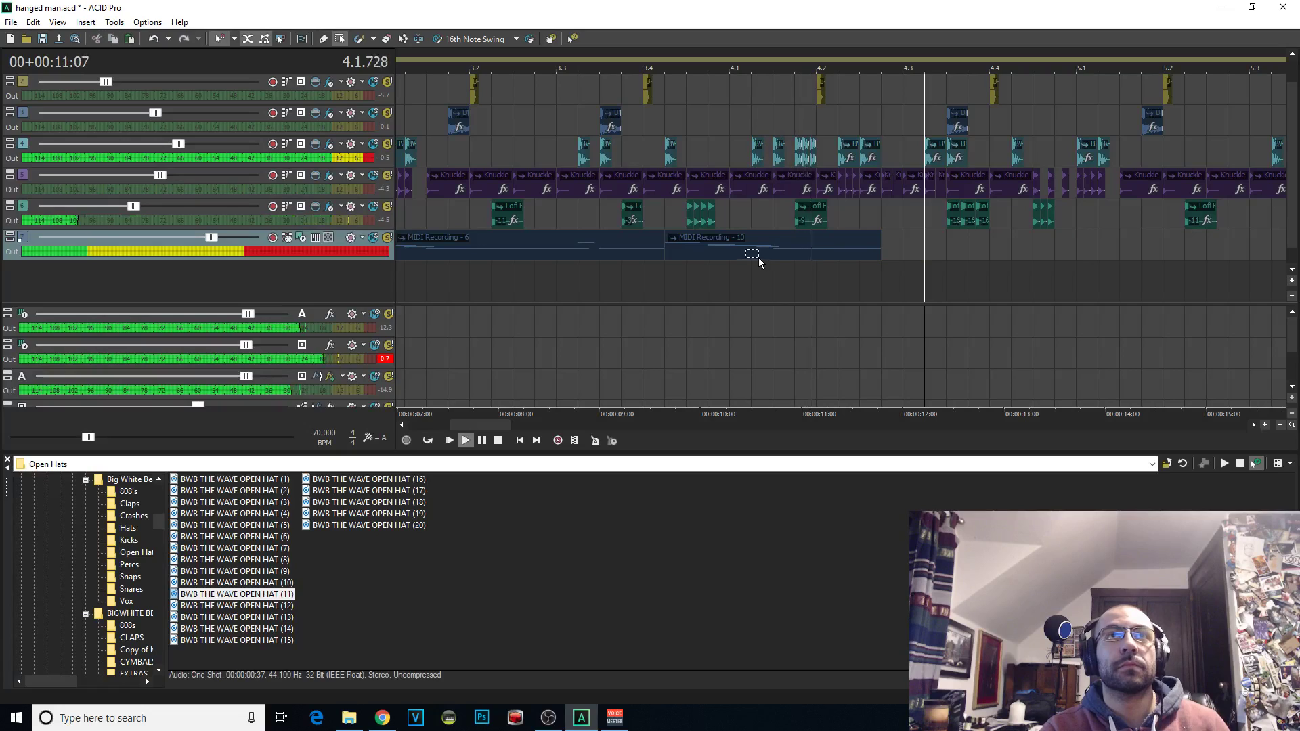
Split the pasted MIDI Recording - 10 clip at 4.1.384 and delete the part after the split
key("space")
left_click(776, 250)
left_click(774, 250)
key("s")
key("Delete")
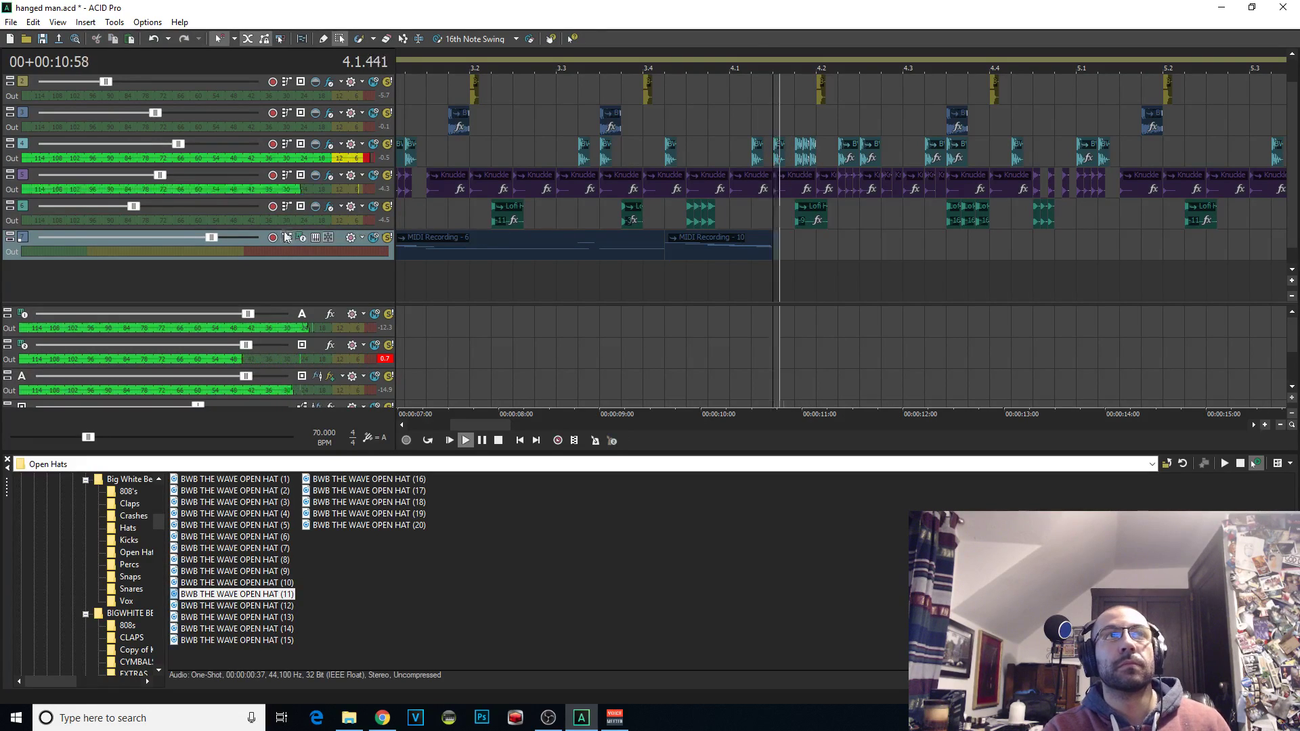
Arm the bass track for recording and record a replacement bass ending from 4.1.384
key("space")
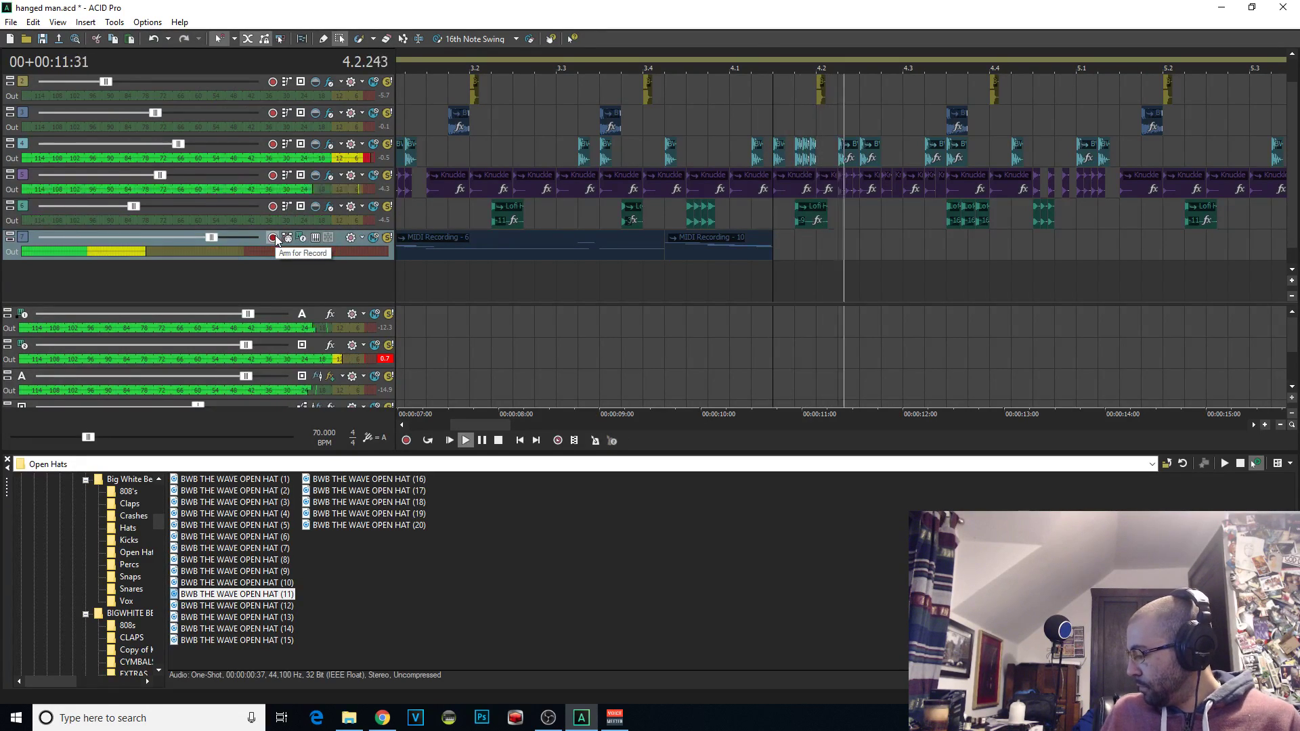
key("space")
key("space")
key("space")
key("space")
key("space")
key("space")
key("space")
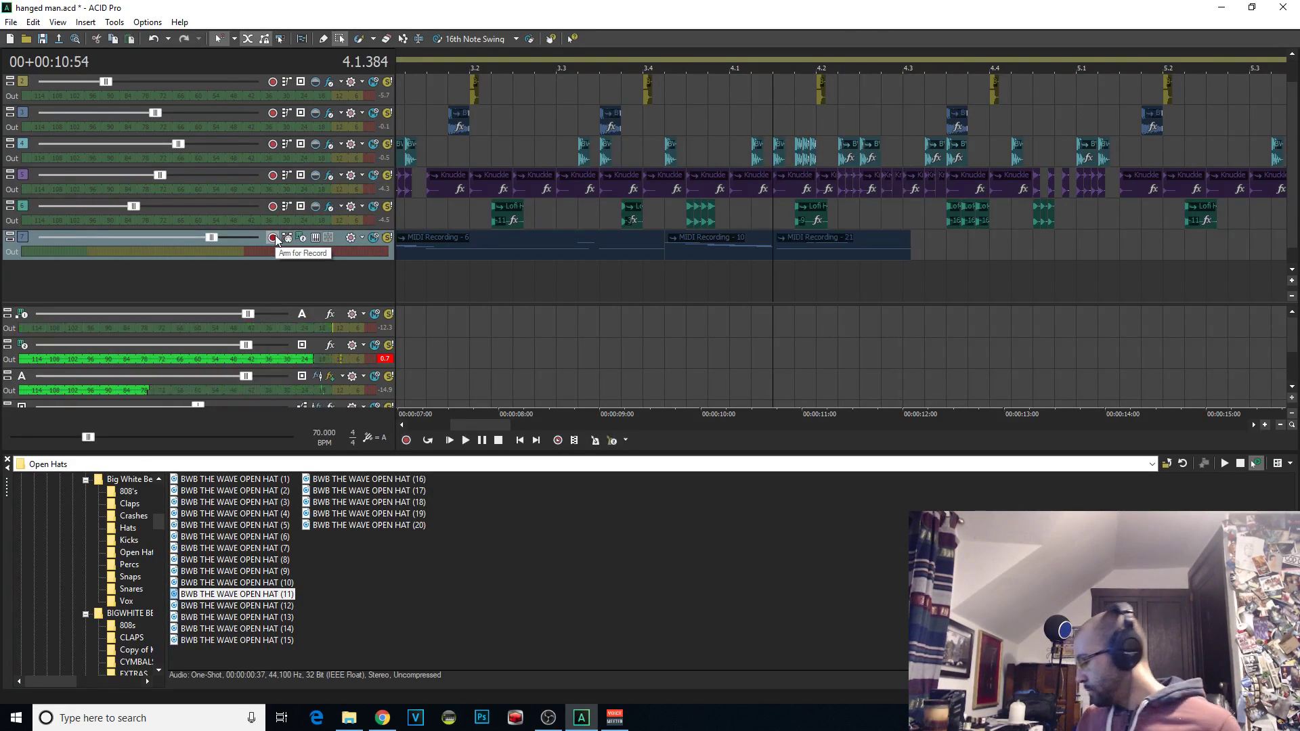
Try several more recorded takes of the bass ending from 4.1.384
key("space")
key("space")
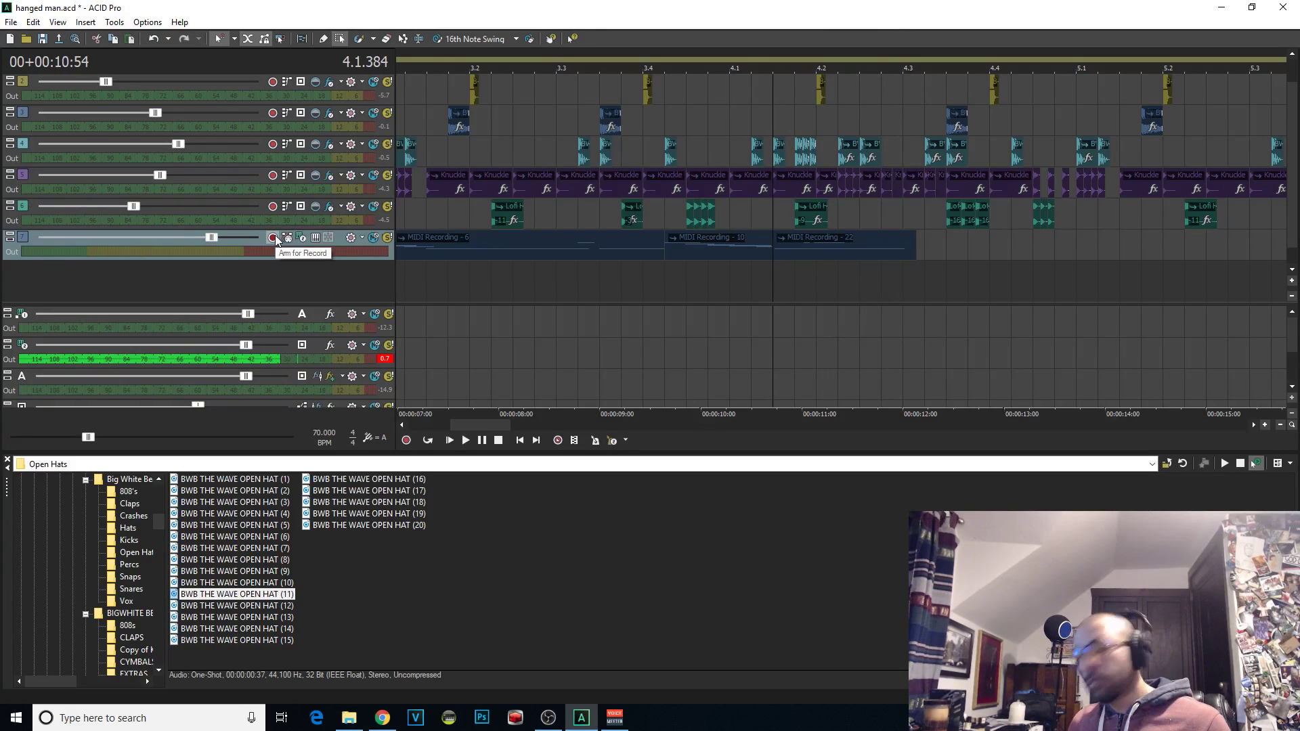
key("space")
key("space")
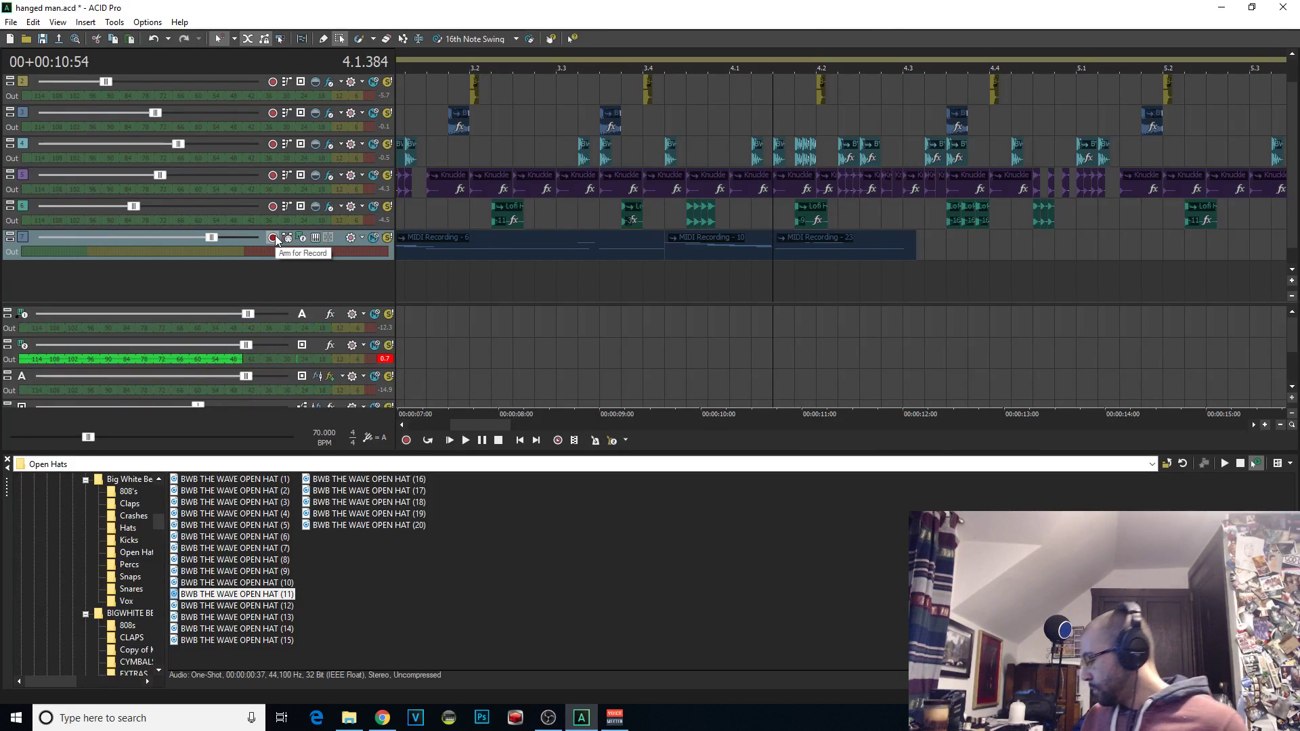
key("space")
key("space")
key("space")
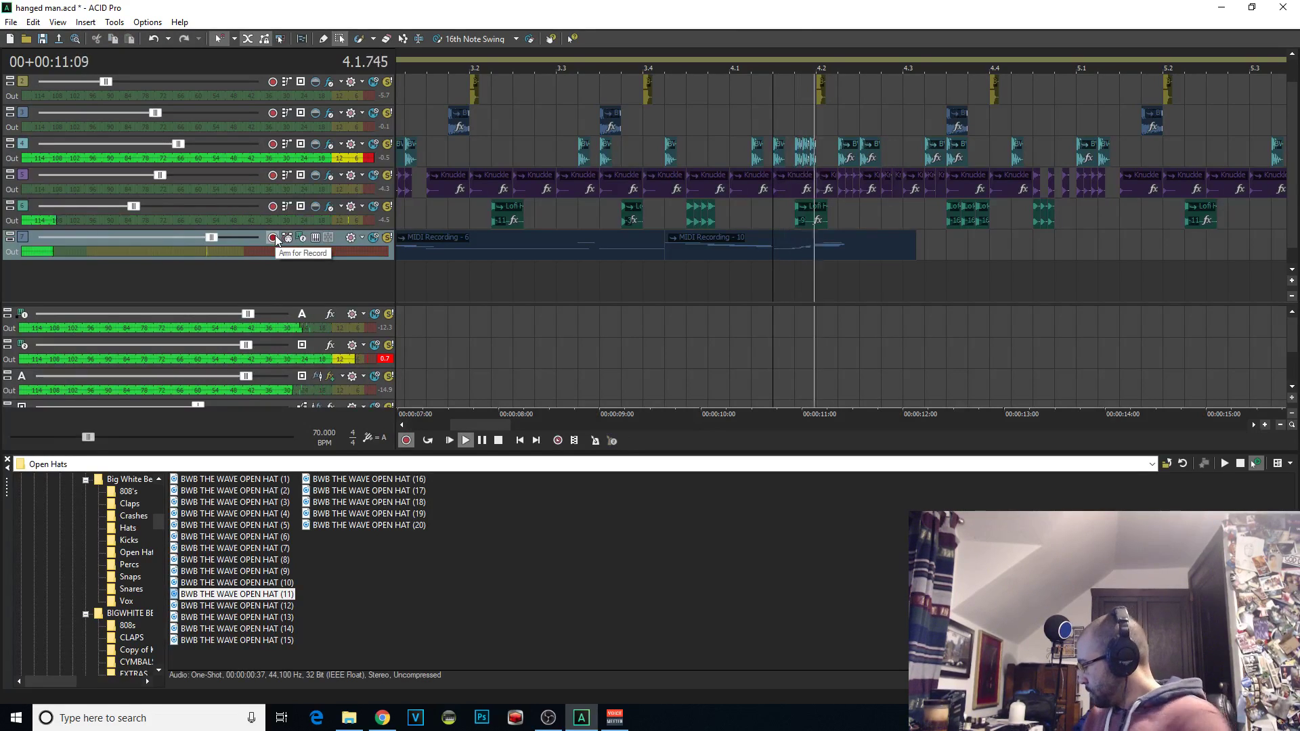
key("space")
key("space")
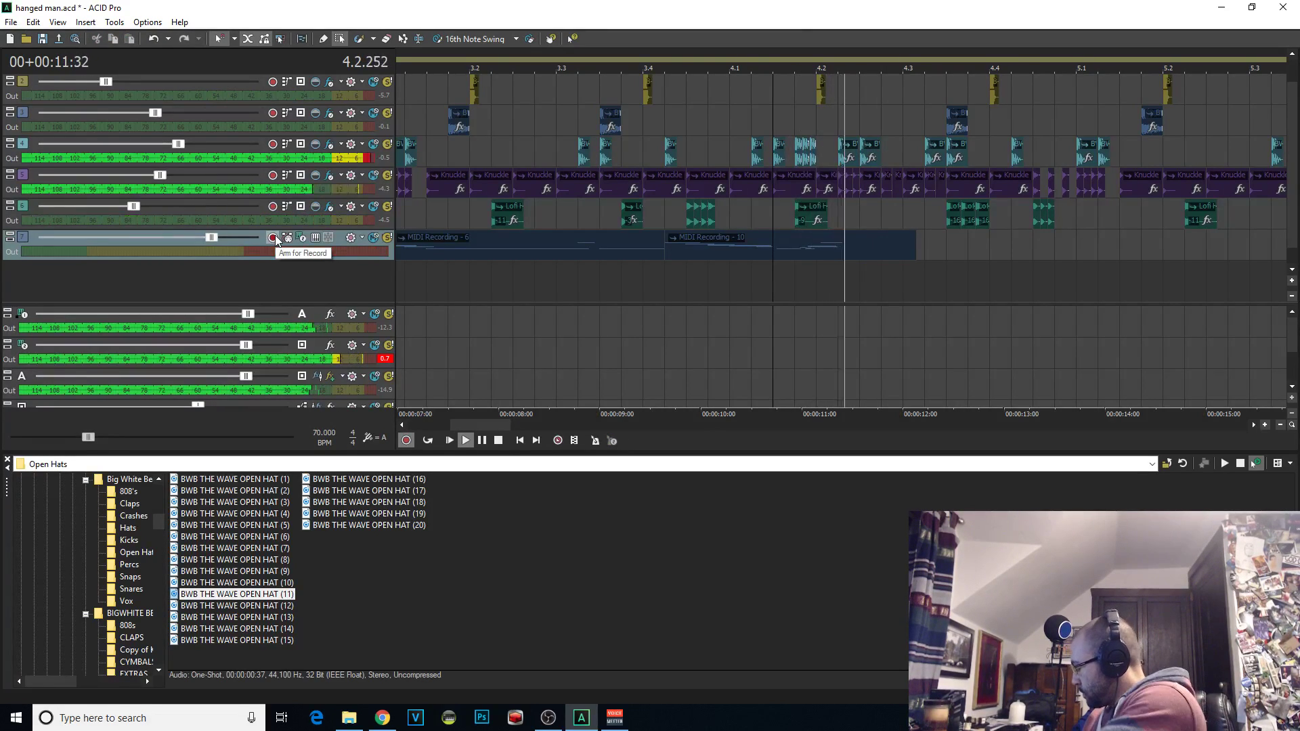
key("space")
key("space")
key("space")
key("space")
key("space")
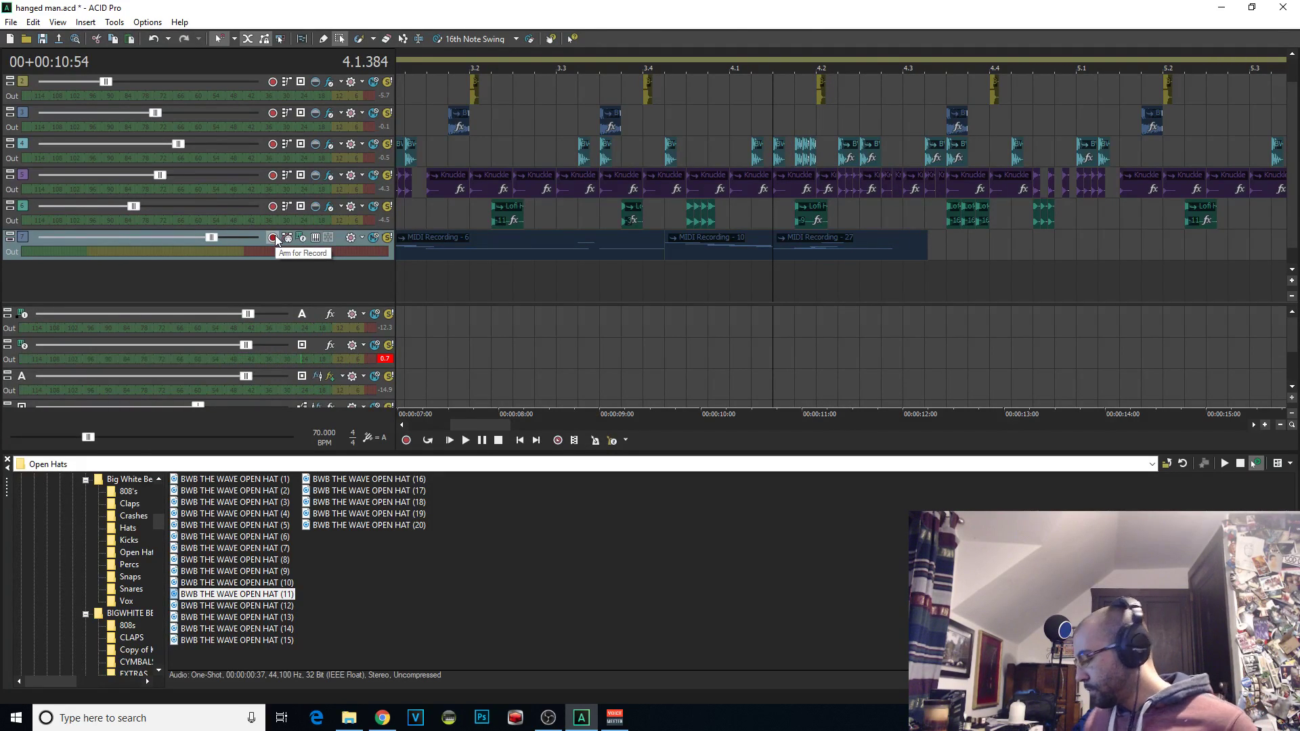
key("space")
key("space")
Delete the newest take and the shortened MIDI Recording - 10 before it, and place the cursor at 3.4.192
left_click(847, 245)
left_click(708, 244)
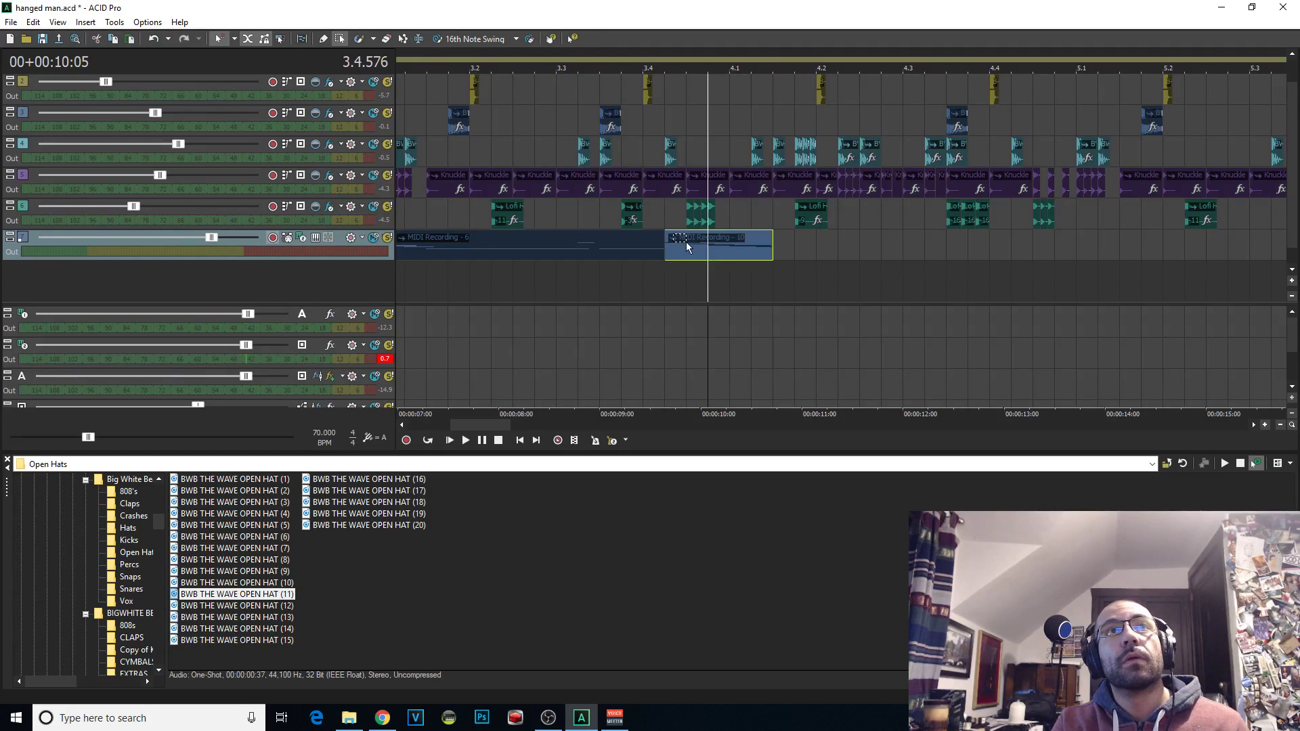
key("Delete")
left_click(689, 260)
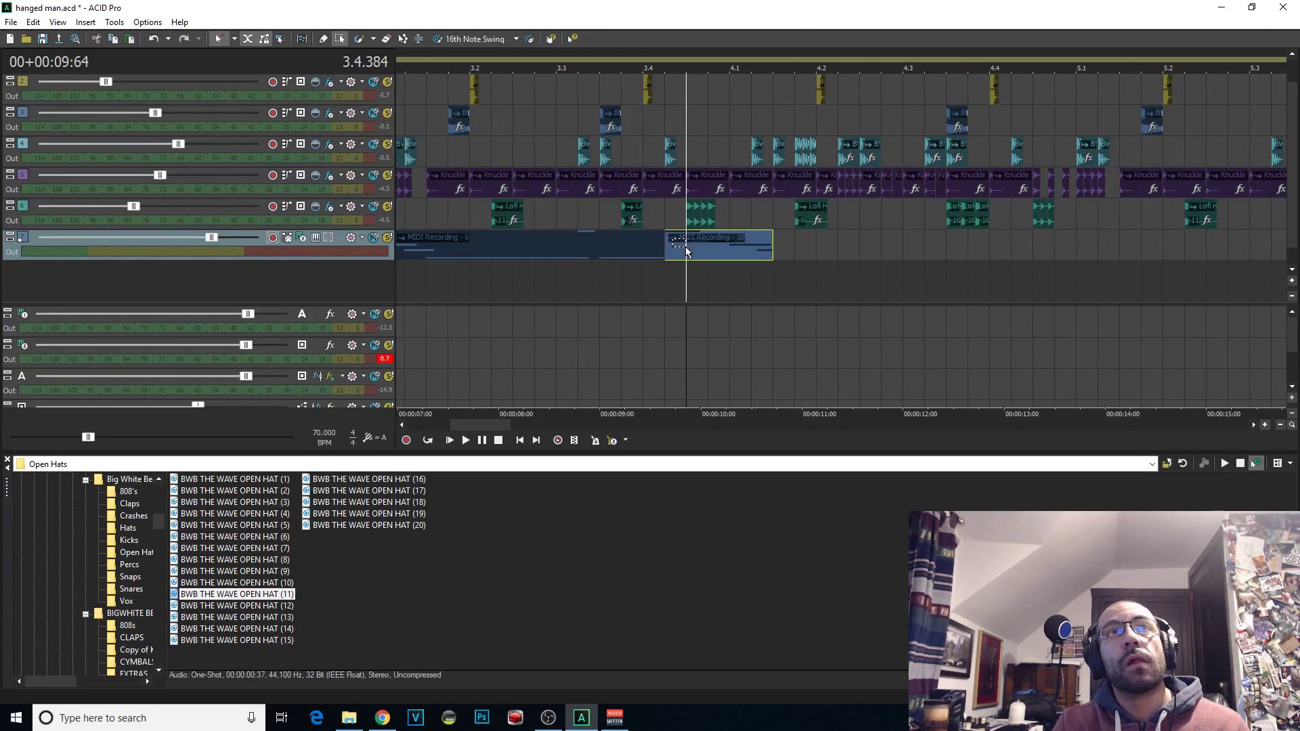
key("Delete")
left_click(665, 238)
Place the cursor at 3.4.192 on the bass track and record a new bass take from there
key("space")
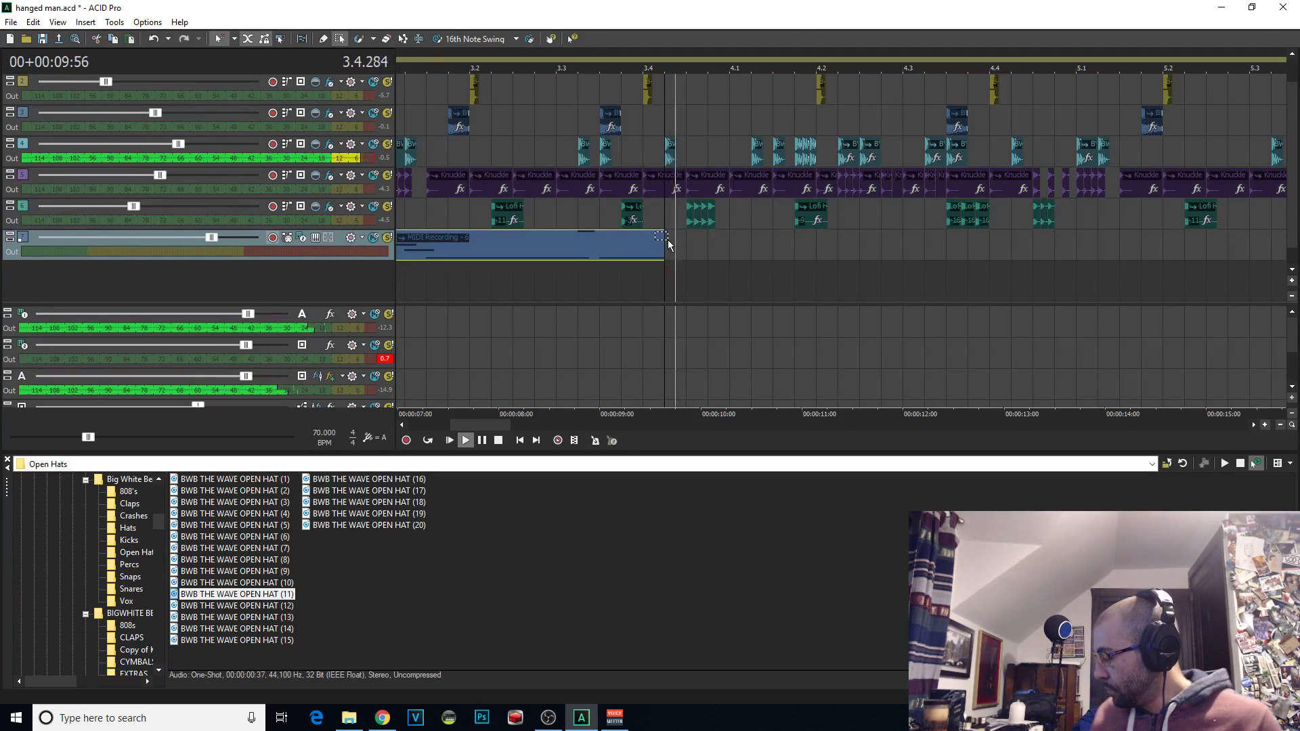
key("space")
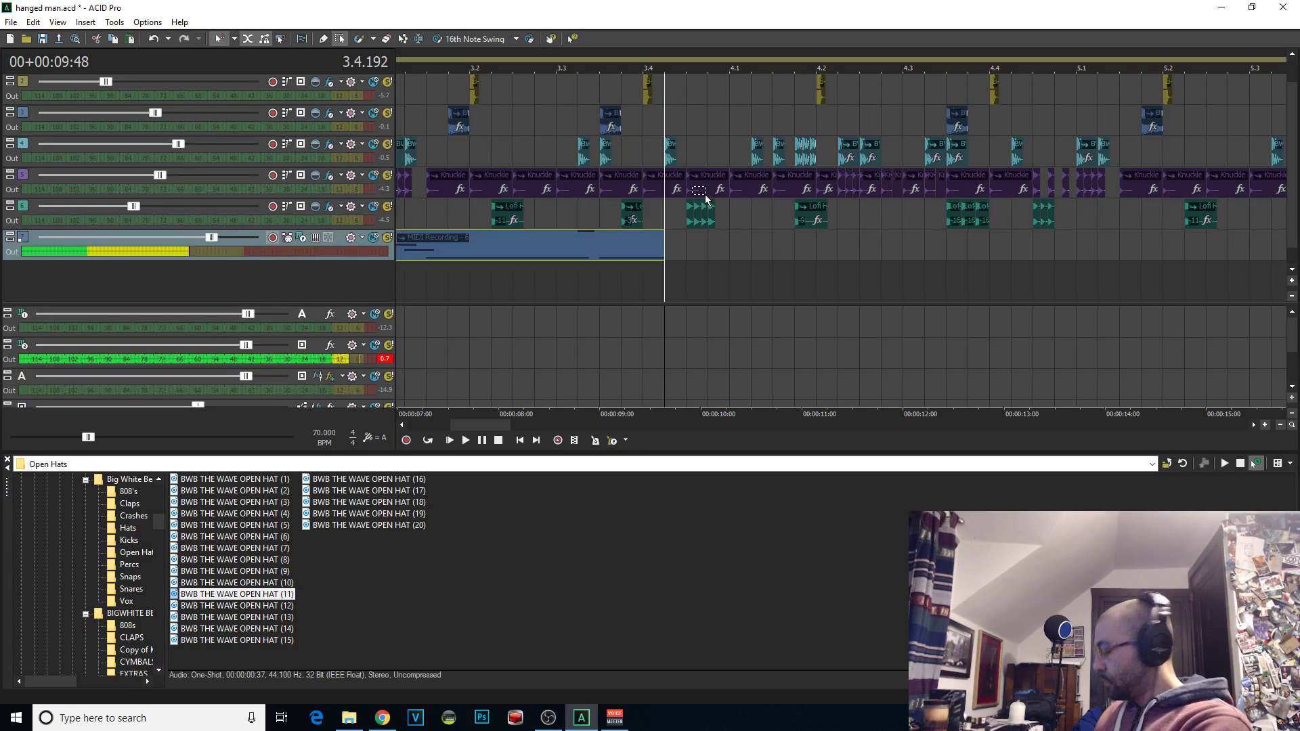
key("space")
key("space")
left_click(671, 237)
key("space")
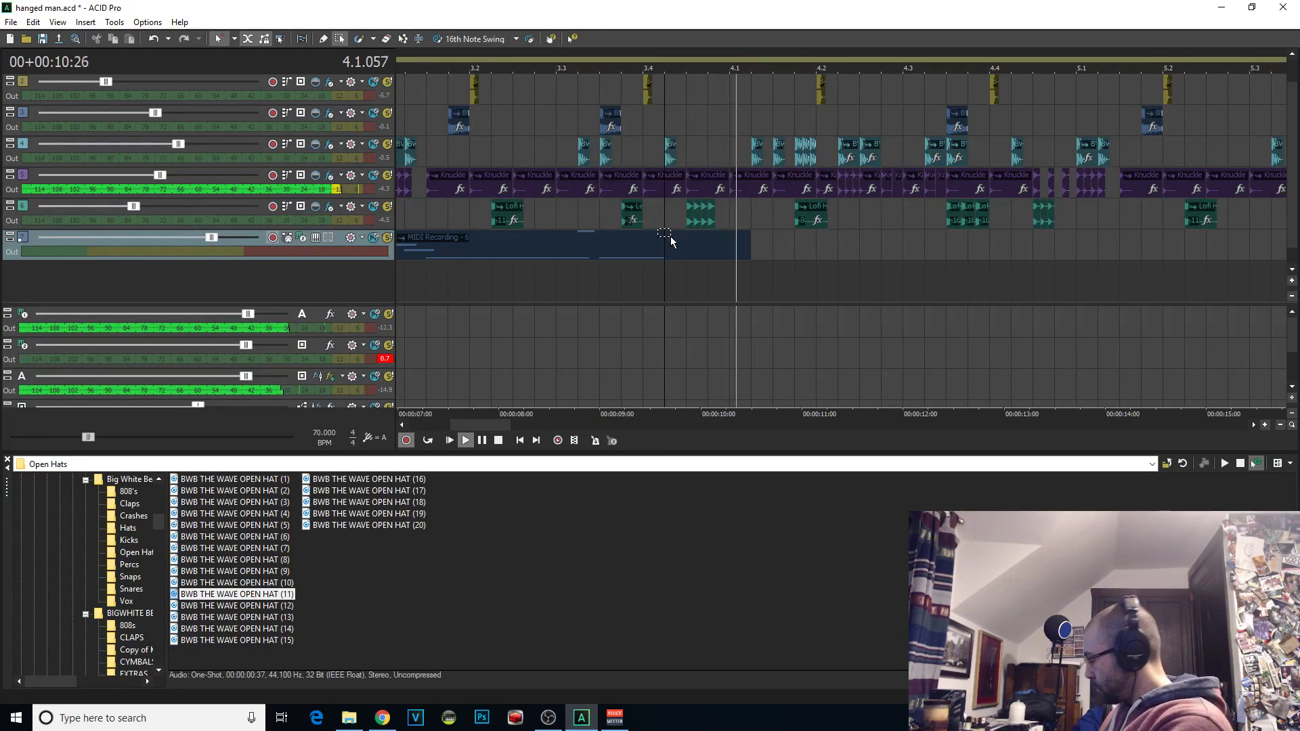
key("space")
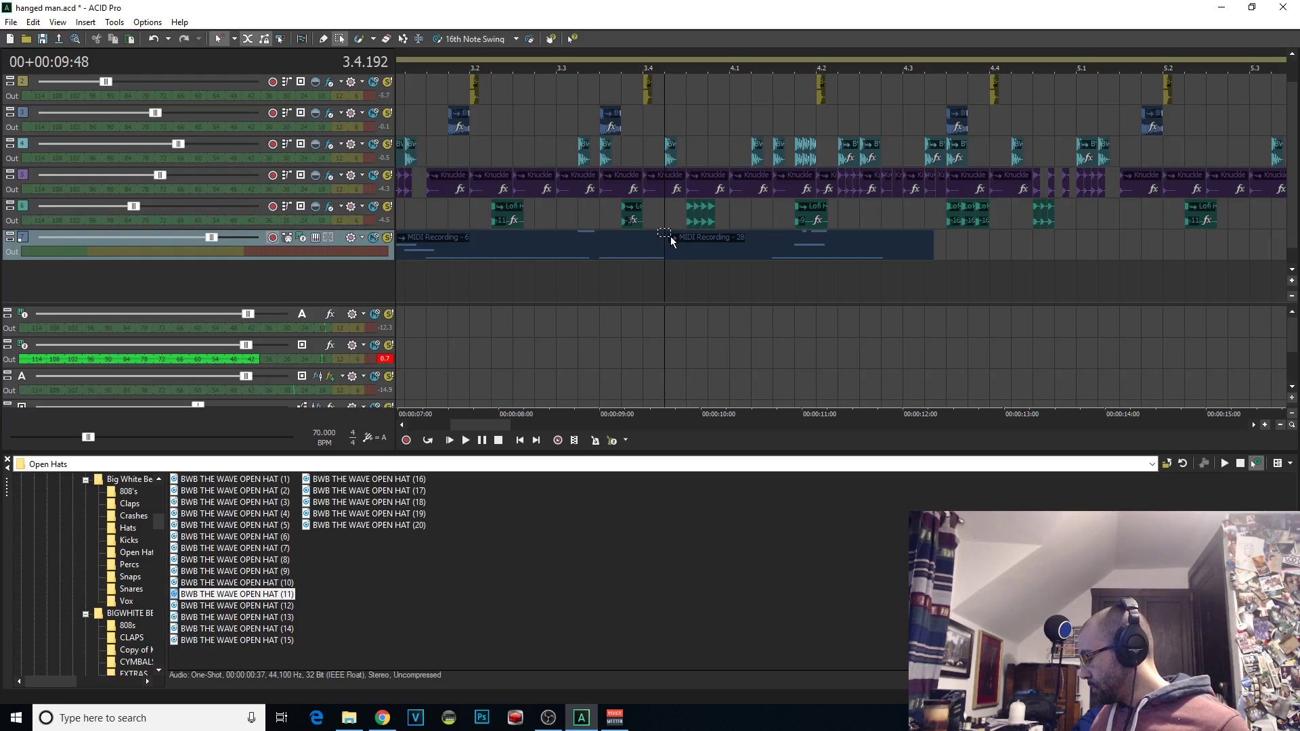
Re-record the bass phrase from 3.4.192 over several more takes, keeping the last one
key("space")
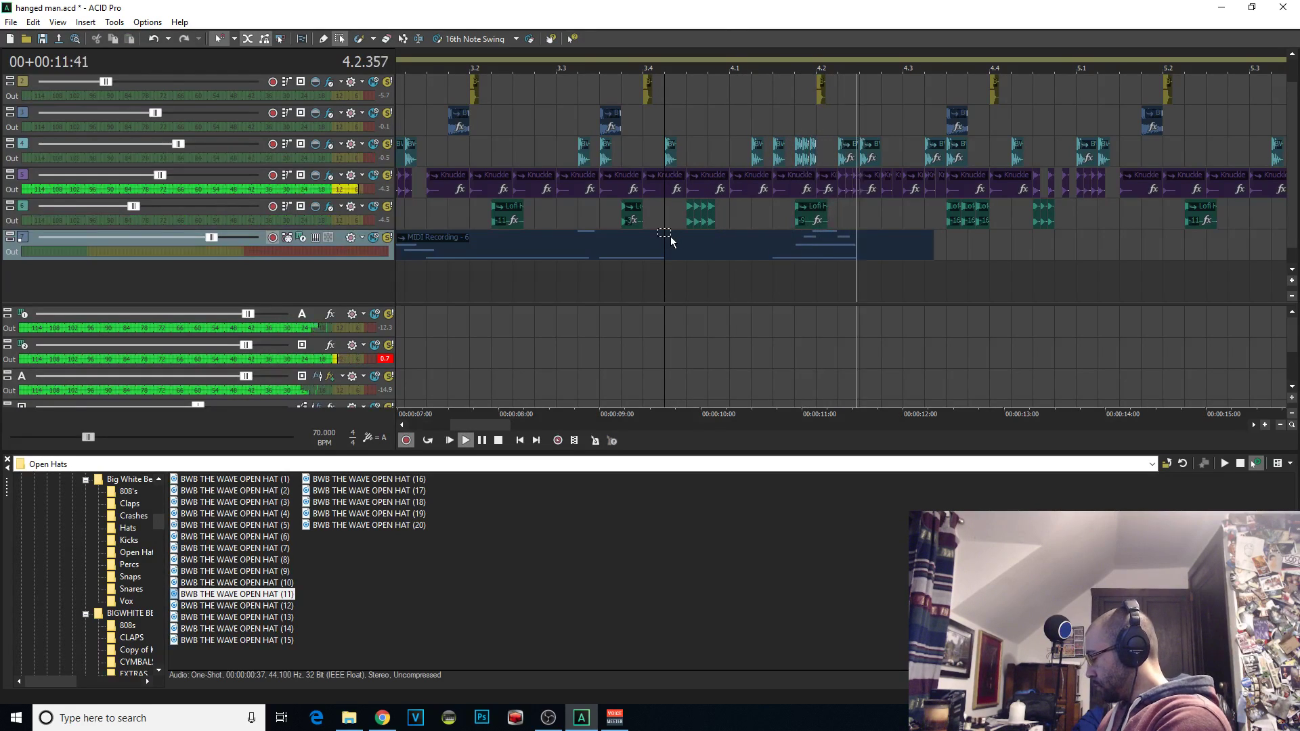
key("space")
key("space")
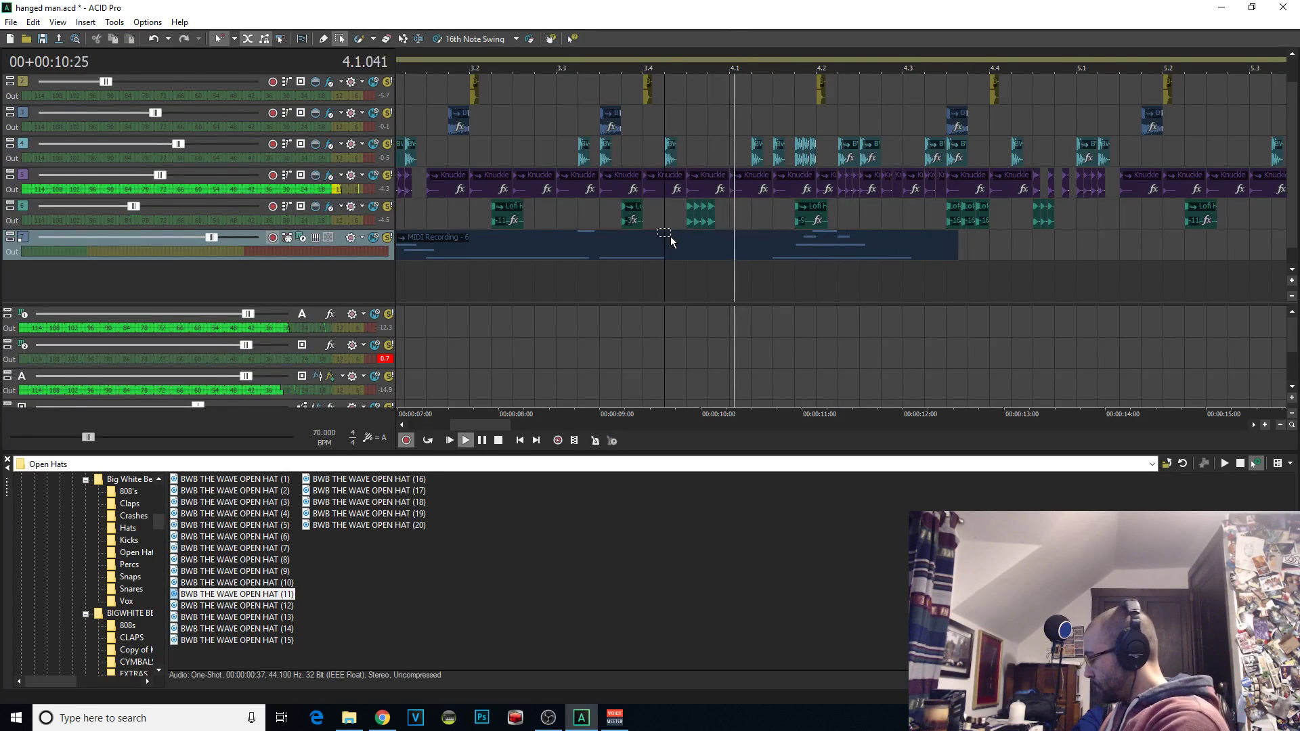
key("space")
key("space")
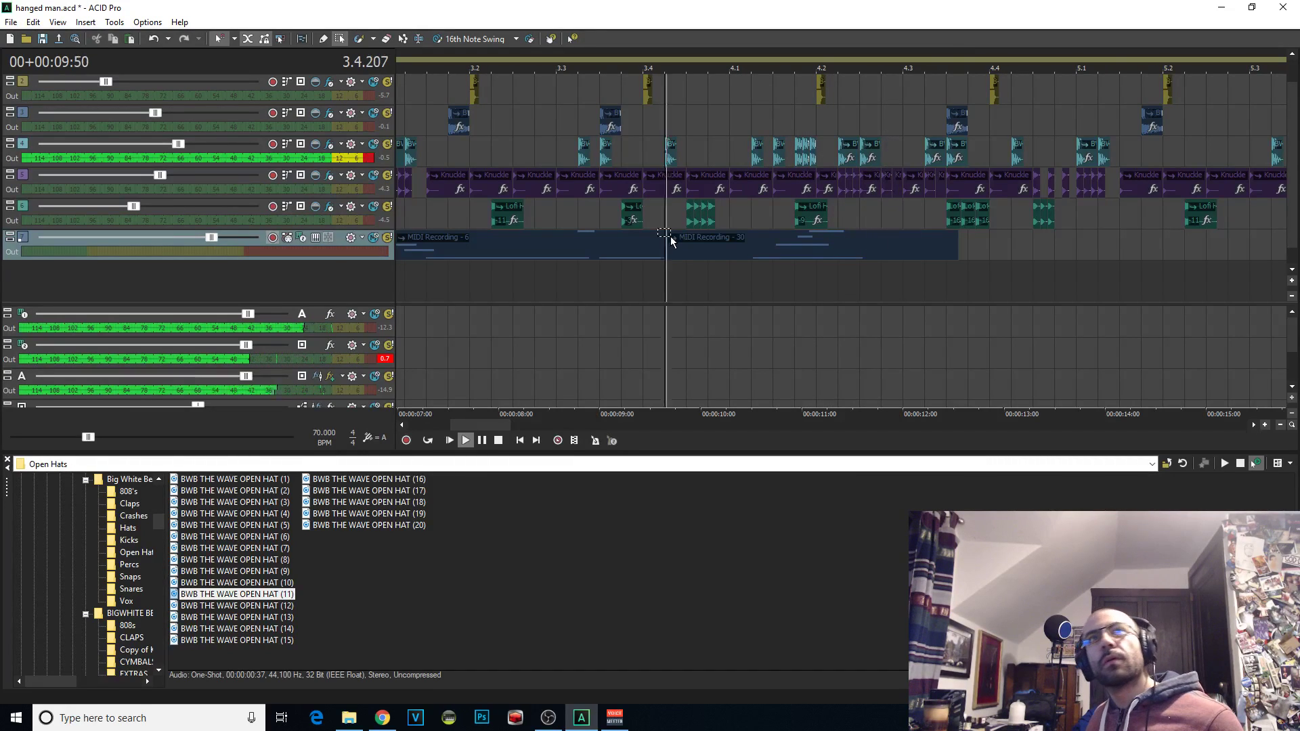
key("space")
key("space")
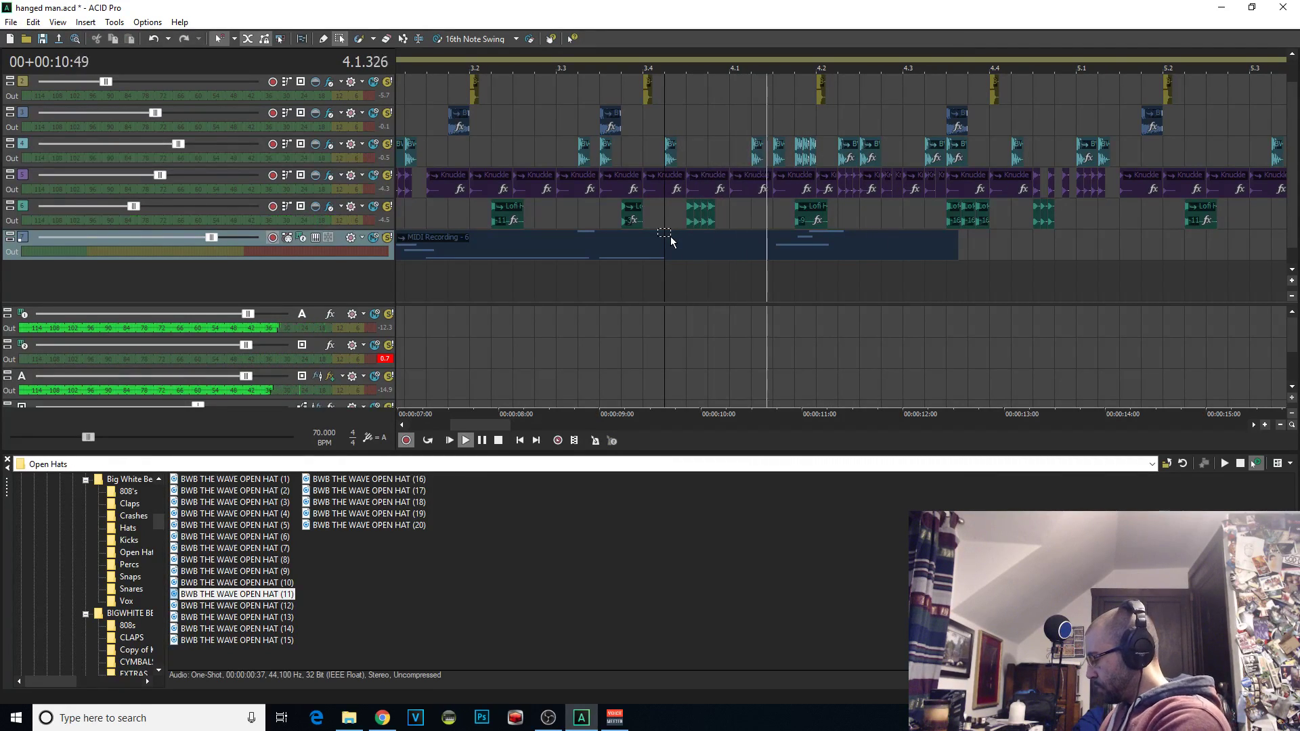
key("space")
key("space")
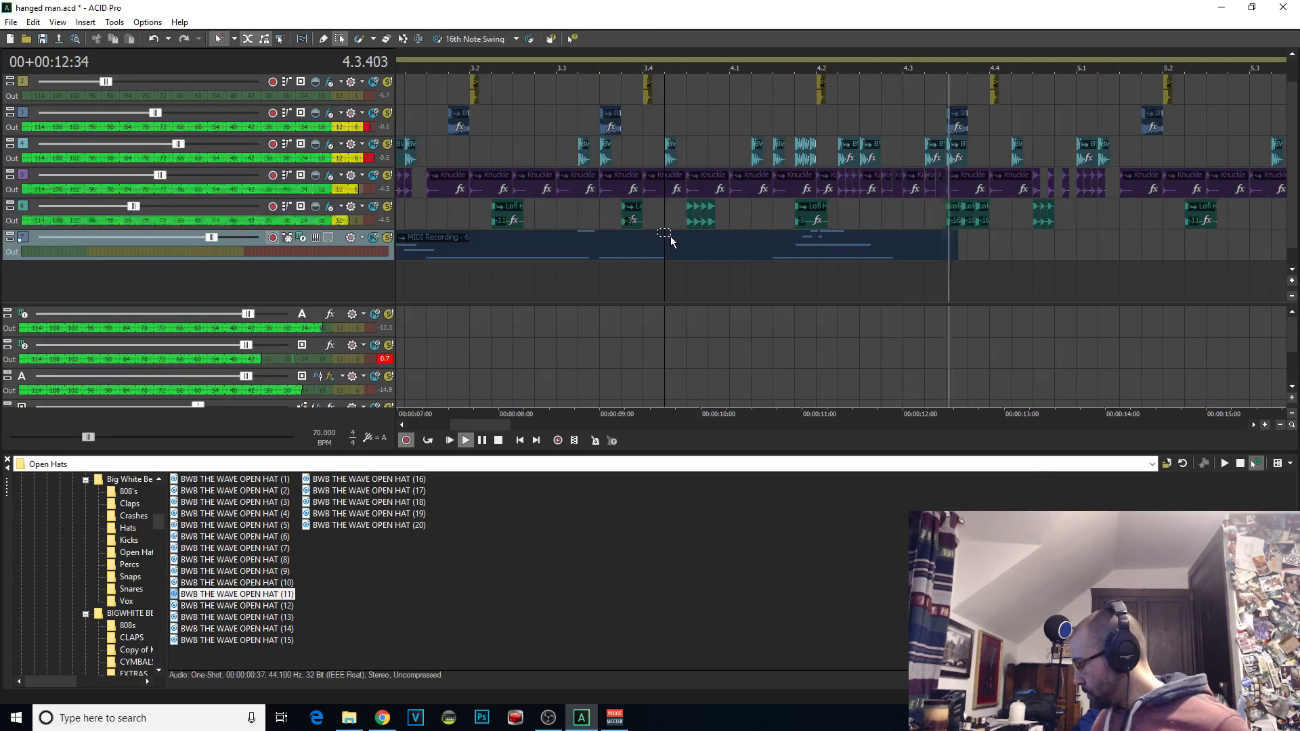
key("space")
key("space")
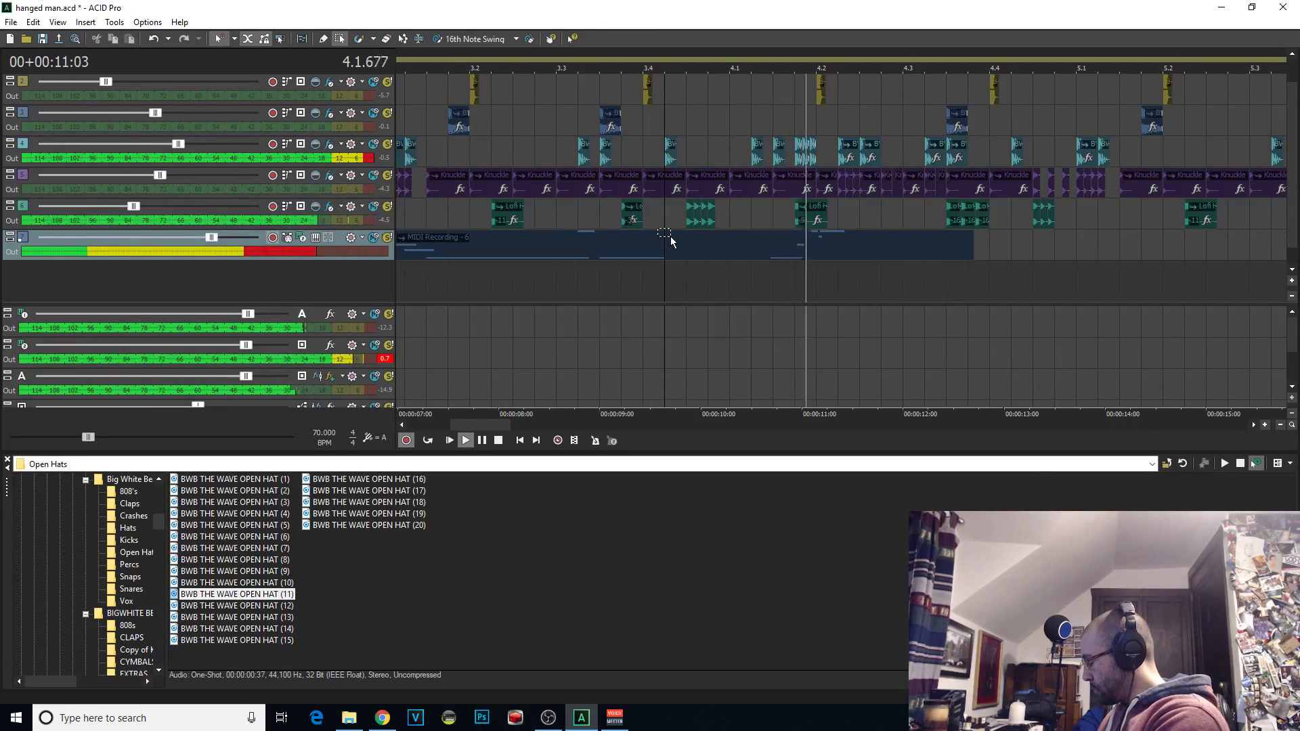
key("space")
key("ctrl+r")
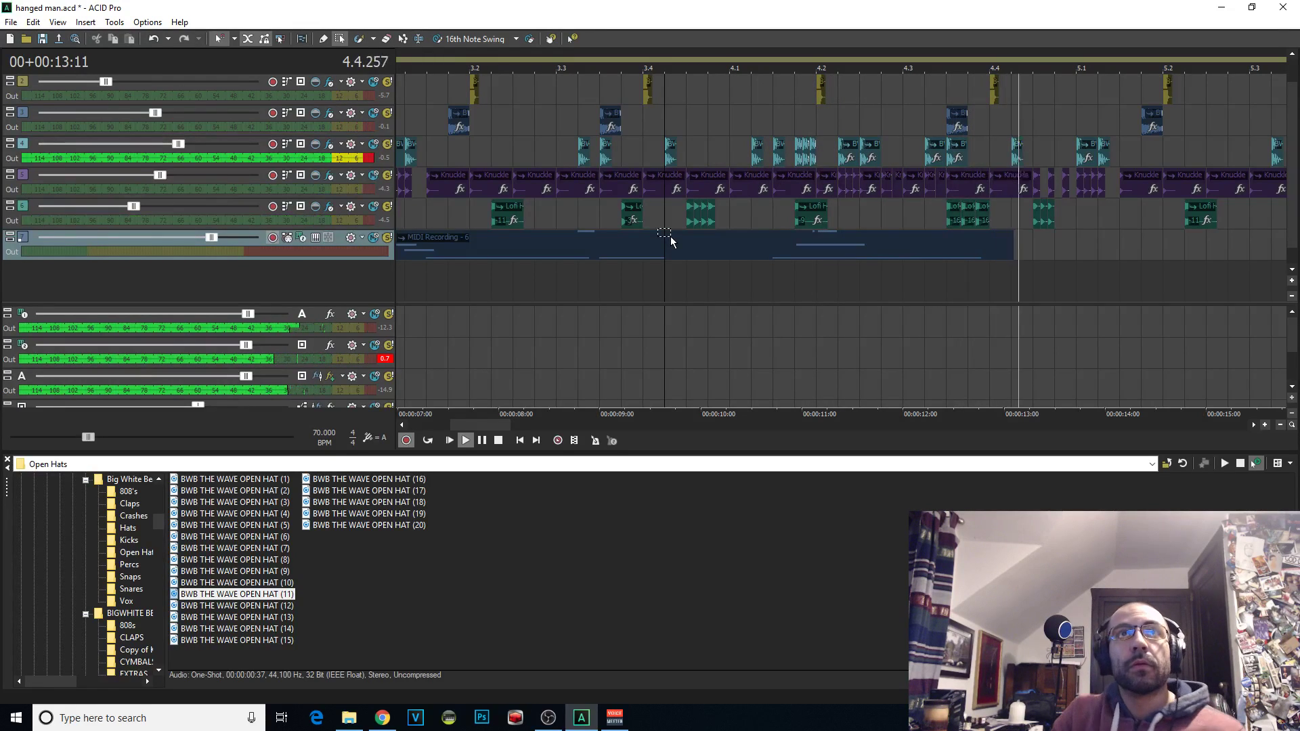
key("space")
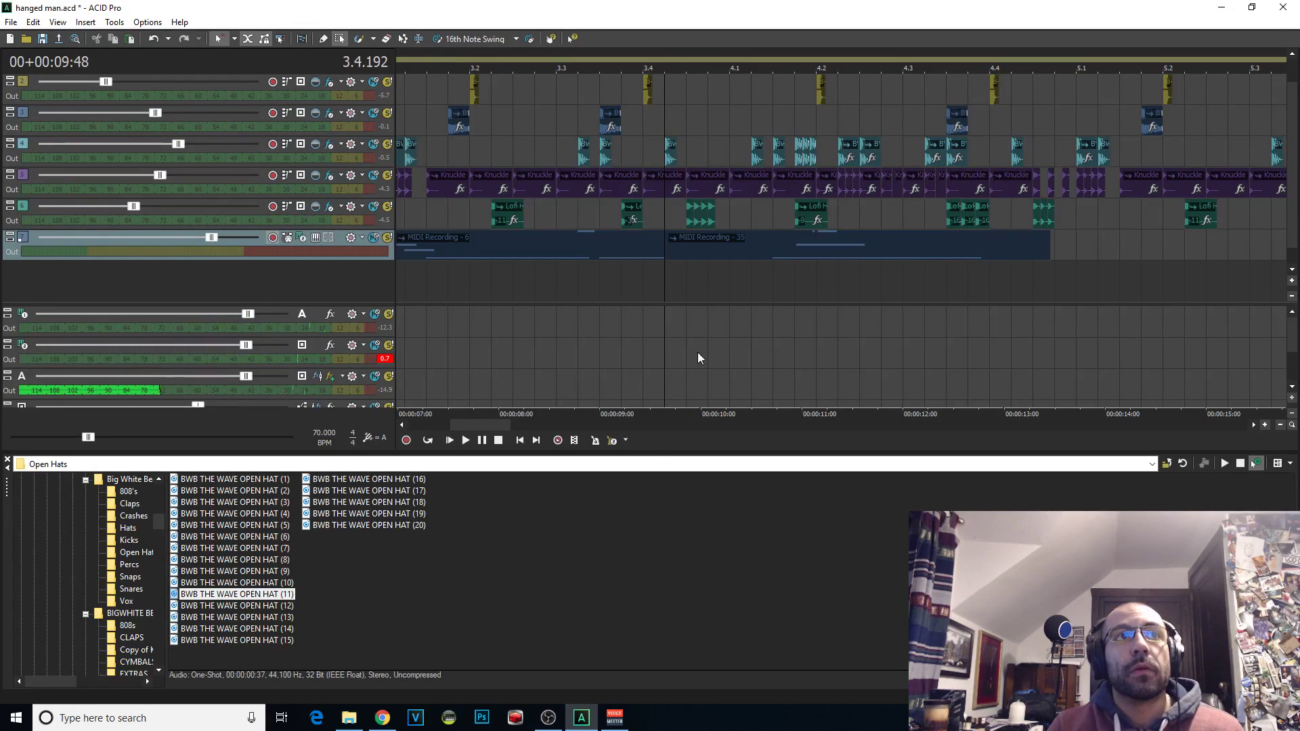
Open the newly recorded bass clip in the piano roll and nudge its higher notes onto the grid
left_click(776, 242)
scroll(902, 270, "up", 2)
scroll(902, 270, "down", 3)
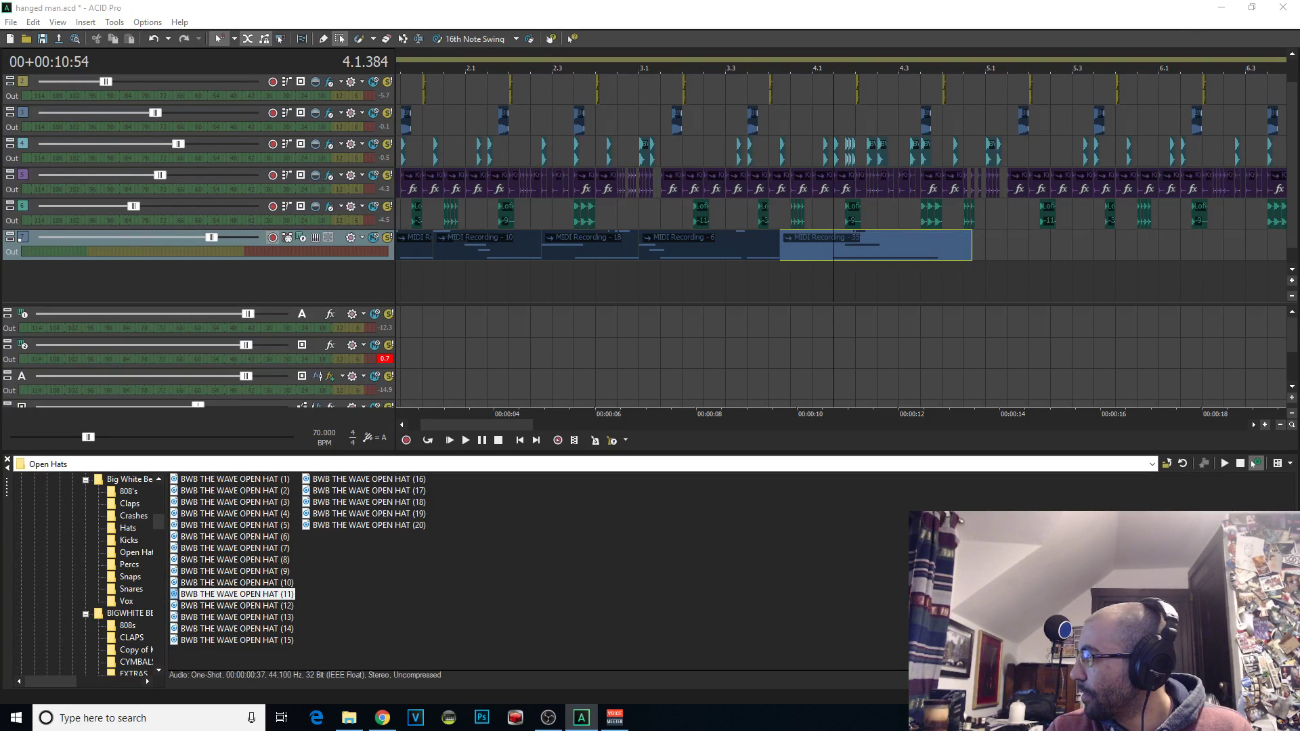
key("alt+4")
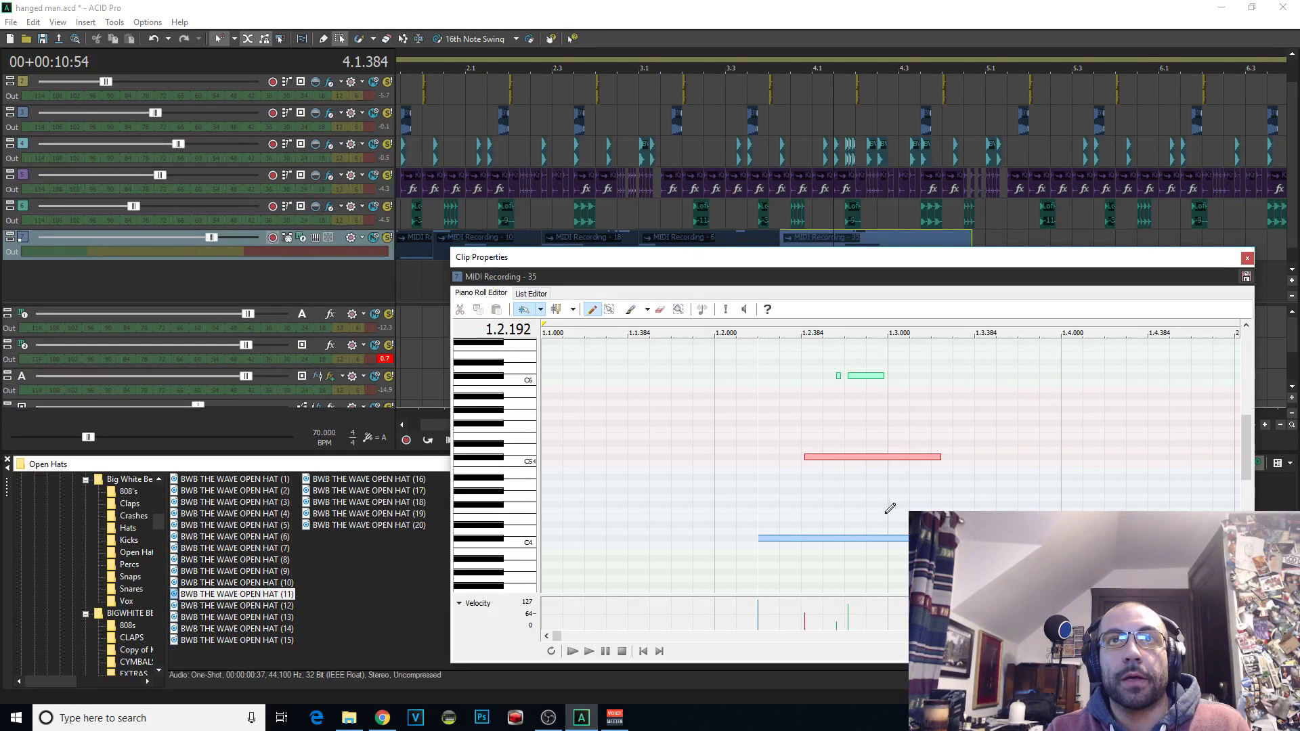
scroll(872, 392, "up", 2)
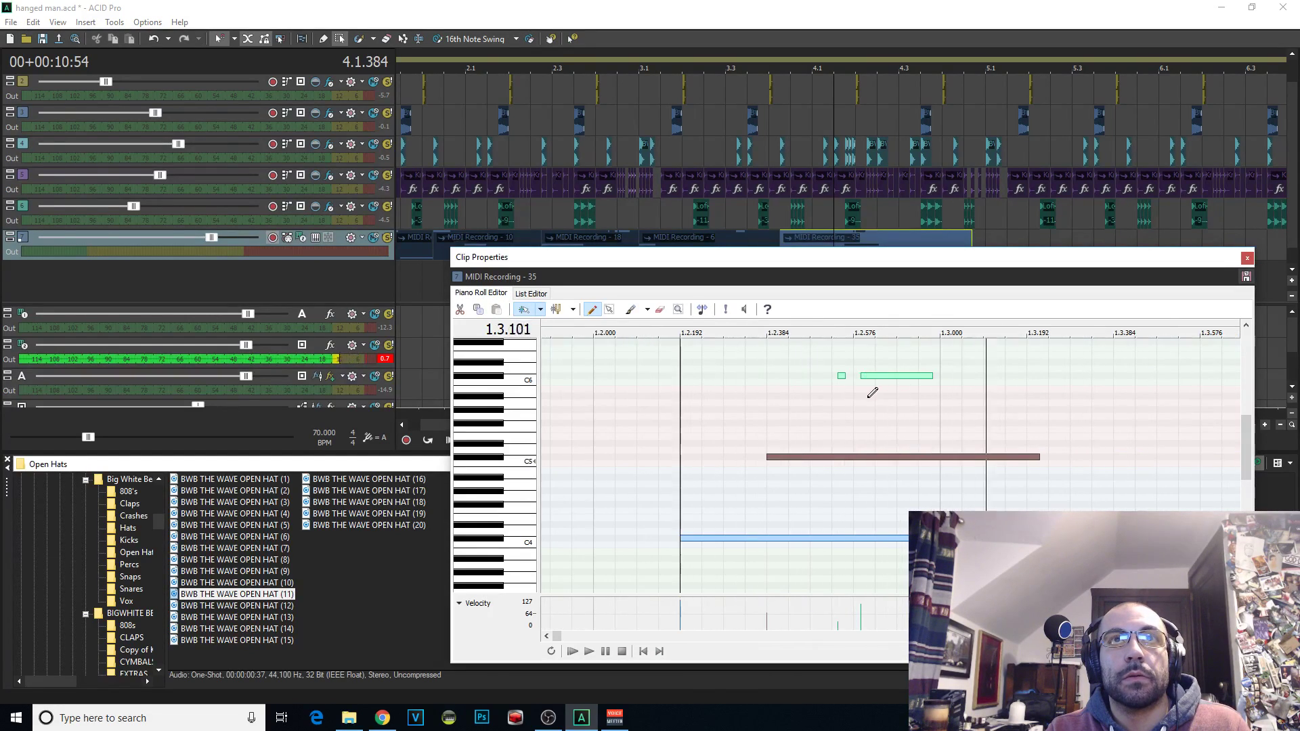
key("space")
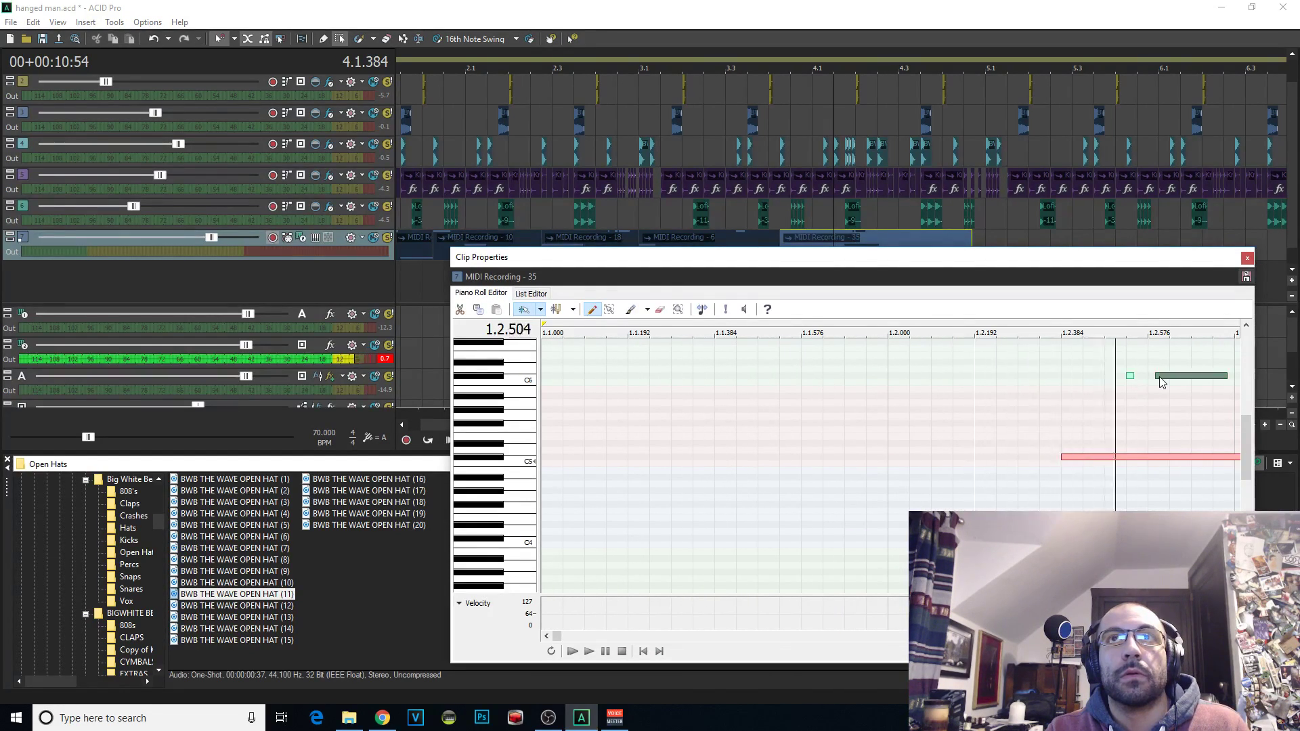
scroll(905, 381, "down", 2)
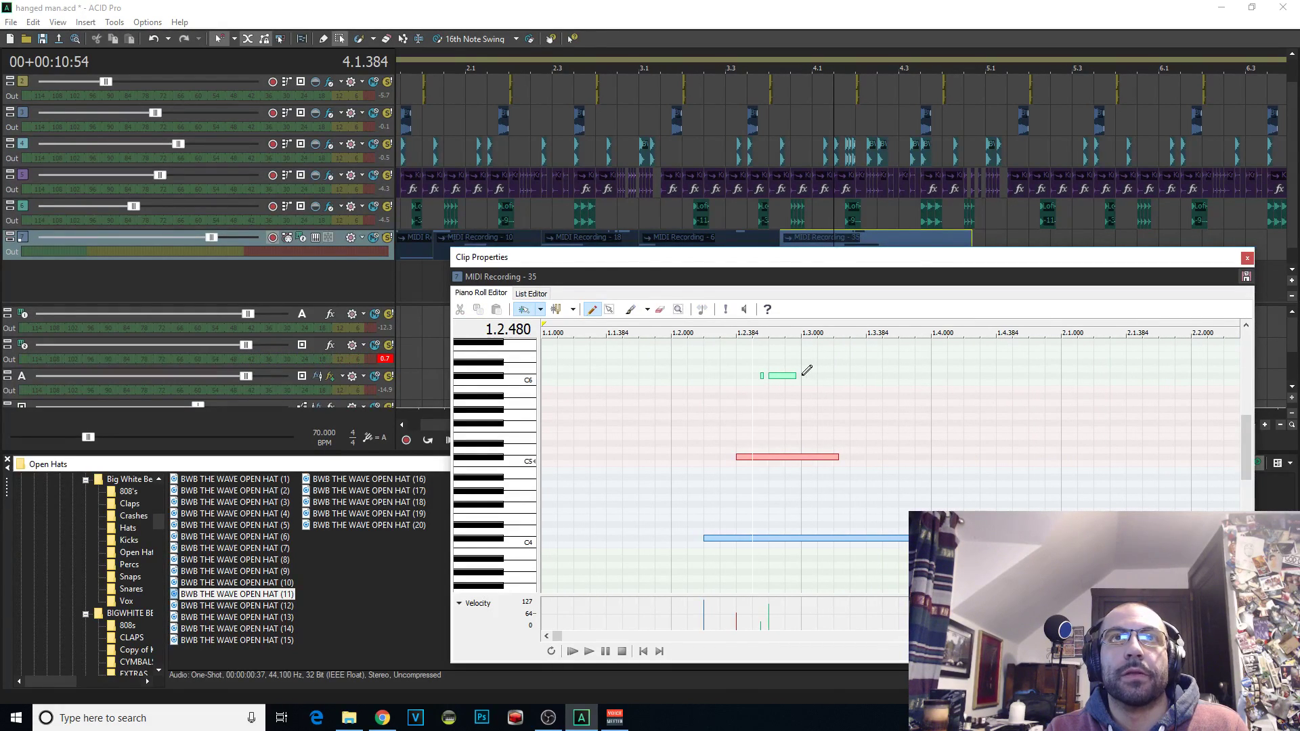
left_click(1252, 260)
Remove the part of MIDI Recording - 35 before 4.1.384 and fill the gap from 3.4.192 with MIDI Recording - 10
scroll(779, 272, "down", 2)
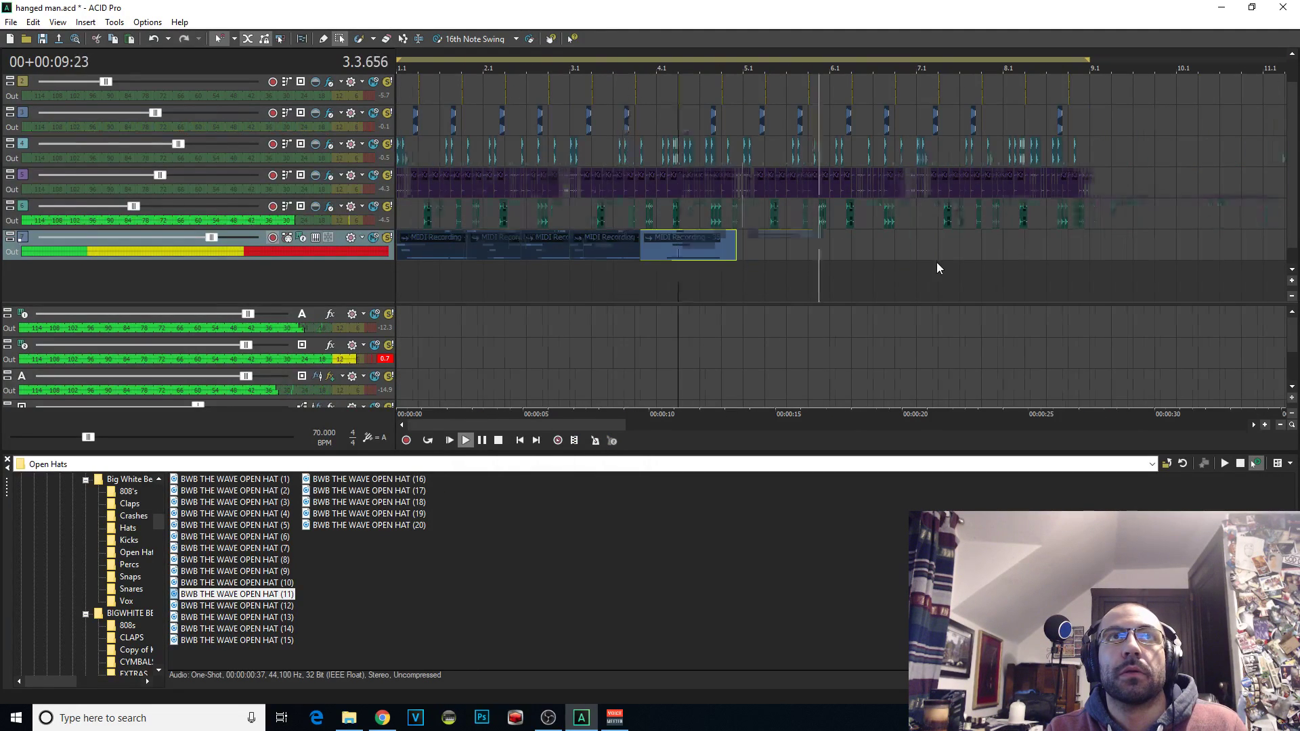
scroll(937, 262, "up", 3)
left_click_drag(741, 245, 685, 244)
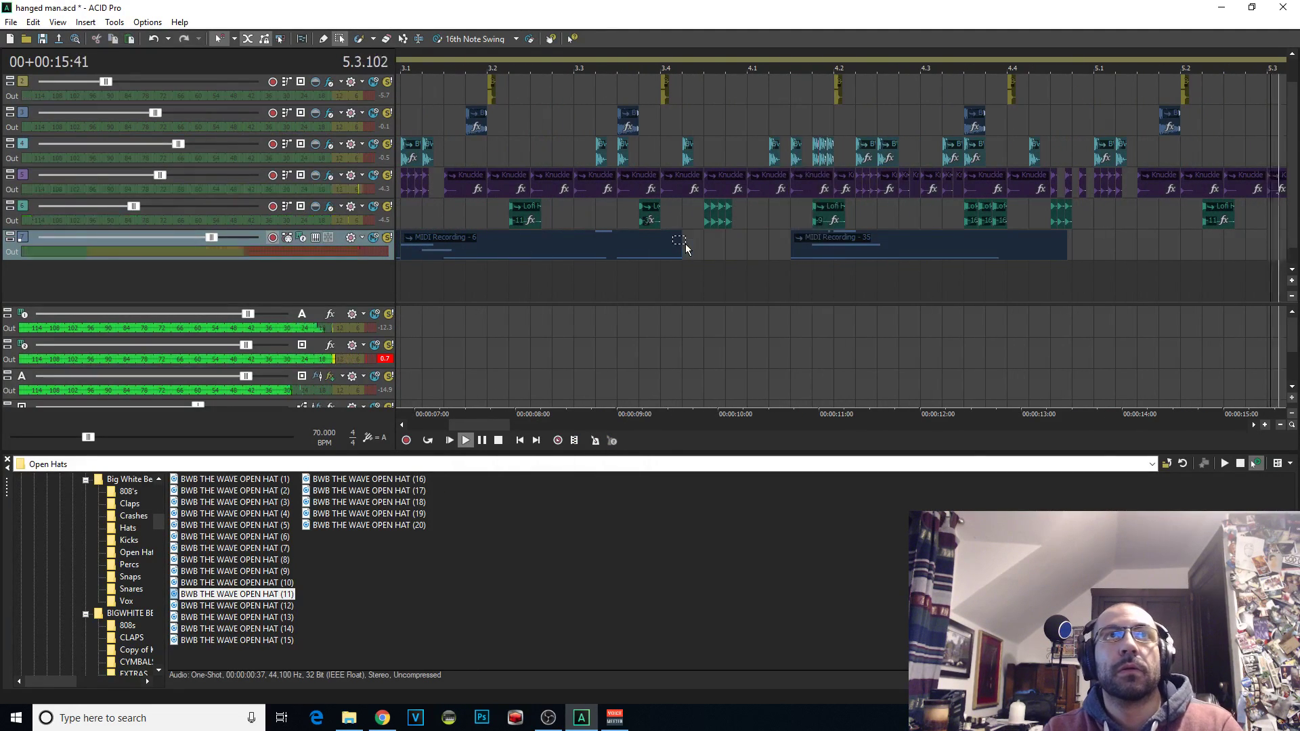
scroll(685, 242, "down", 2)
left_click(546, 241)
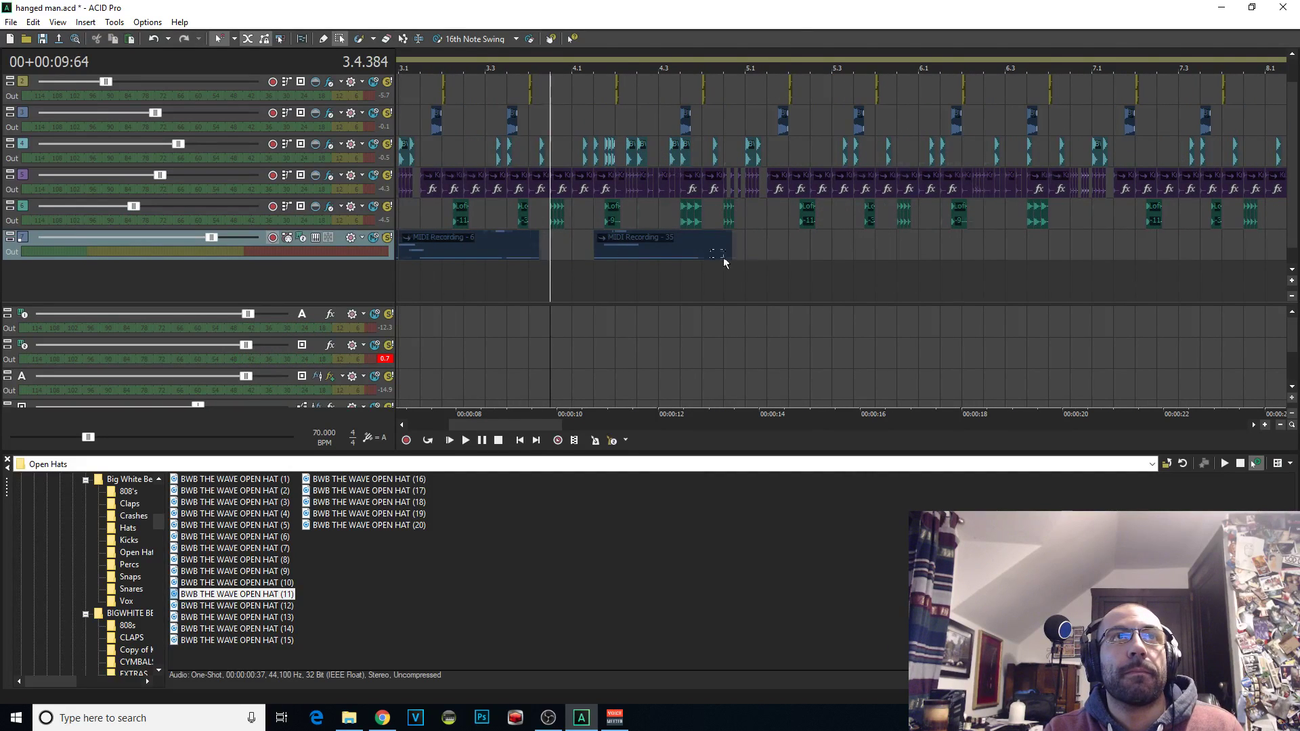
scroll(718, 257, "up", 3)
double_click(797, 245)
scroll(752, 259, "down", 2)
key("space")
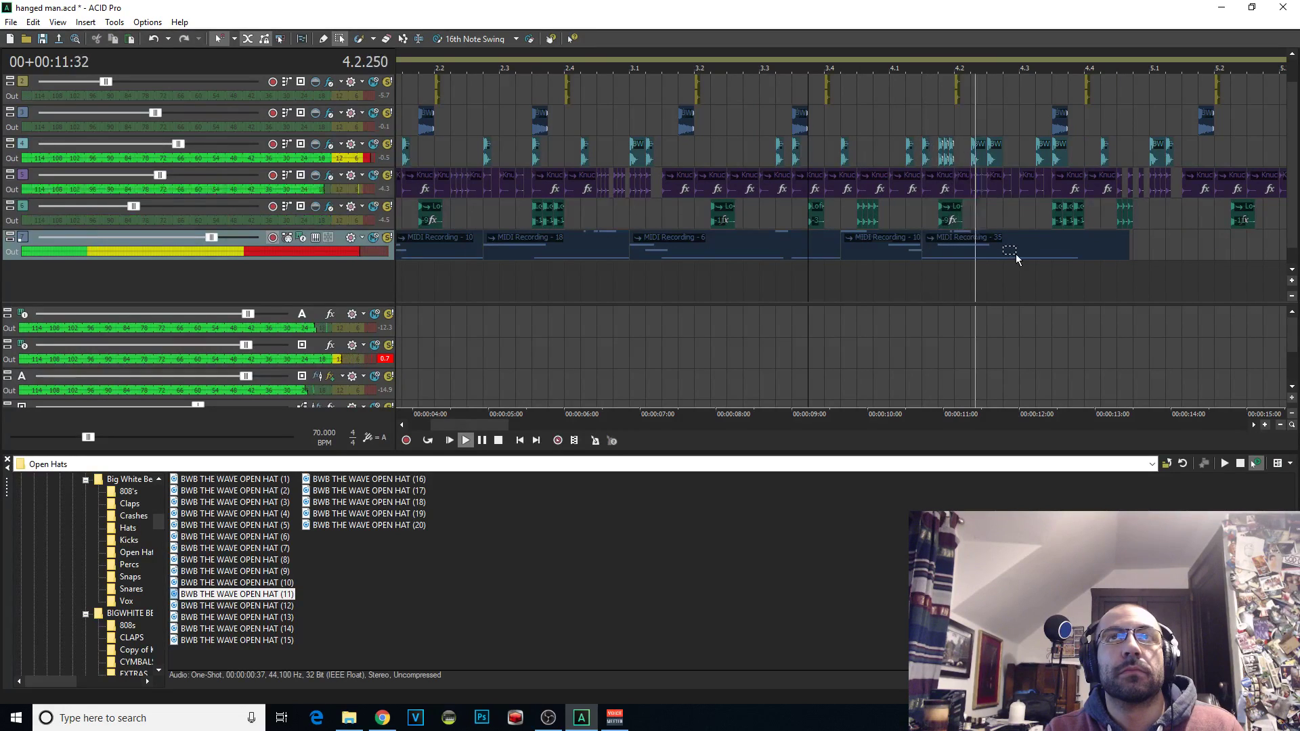
Split MIDI Recording - 35 at 4.3.192 and delete the part after the split
left_click(1039, 253)
scroll(1039, 254, "up", 2)
key("s")
key("Delete")
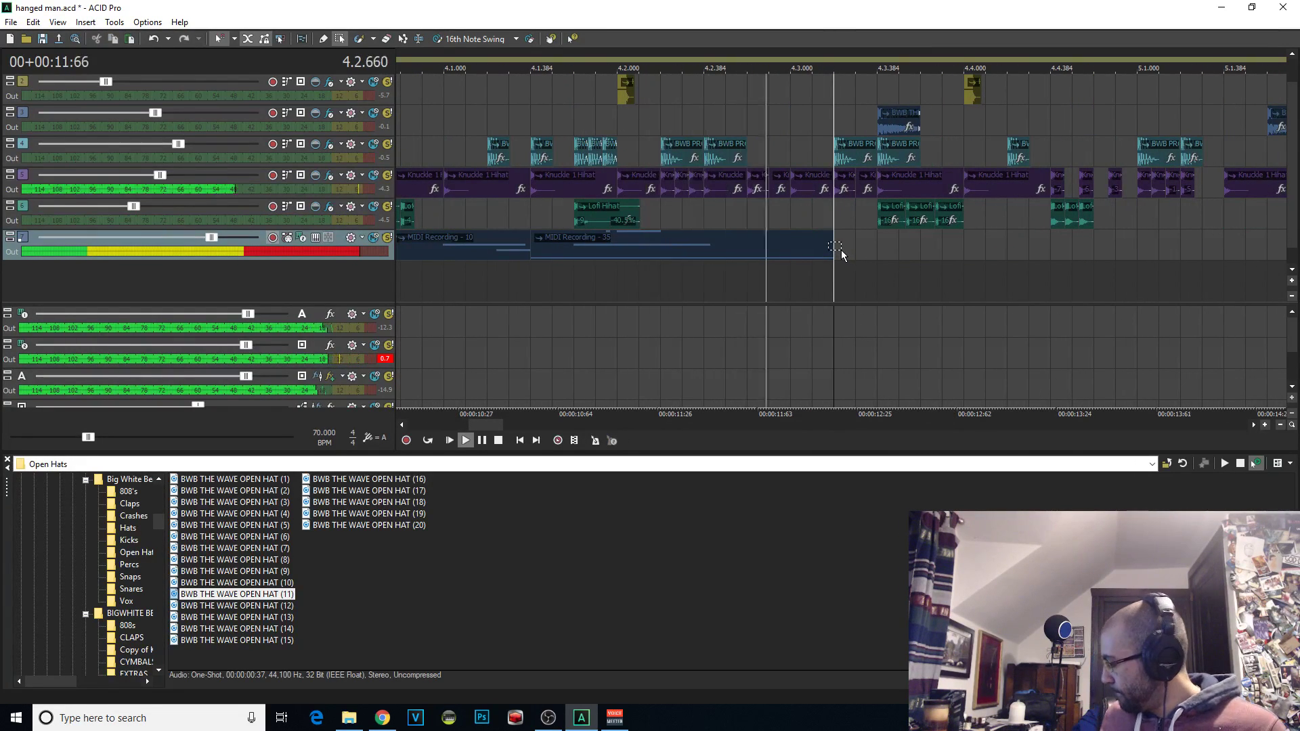
Record several takes of a bass continuation from 4.3.192, keeping the last one
key("space")
key("ctrl+r")
key("space")
key("ctrl+r")
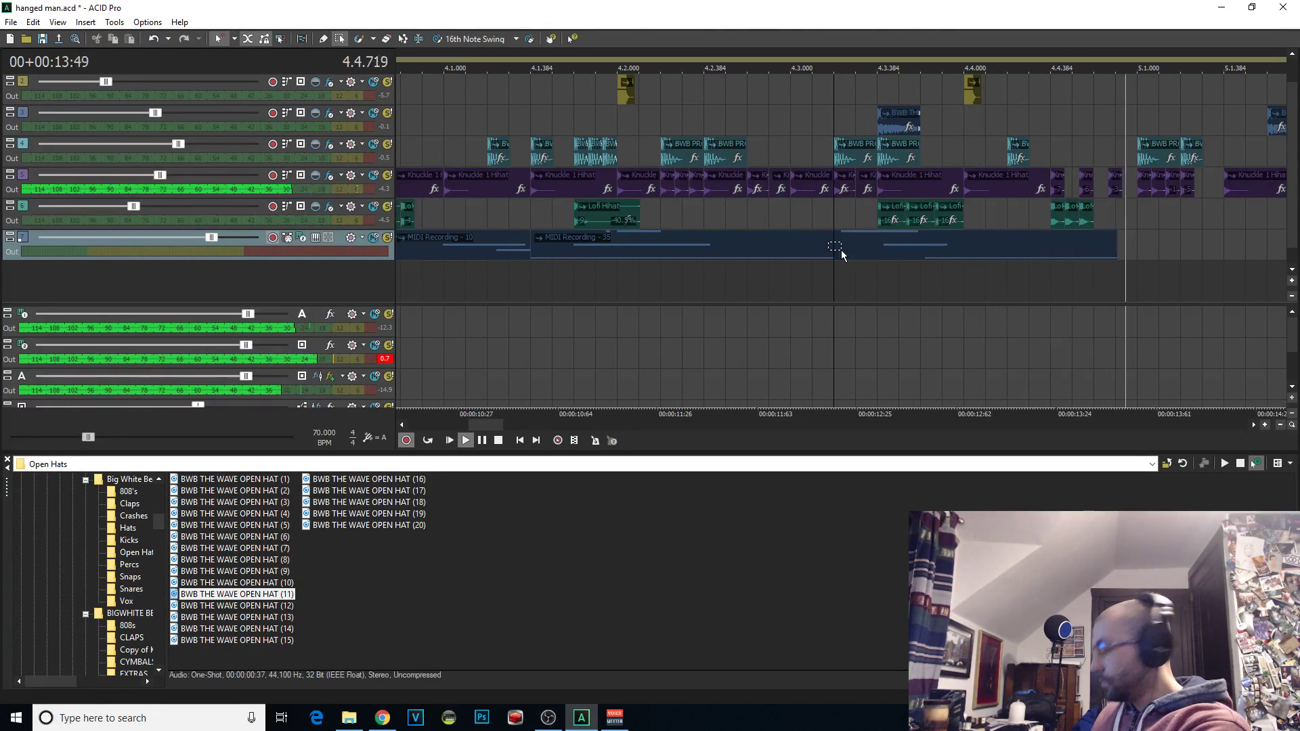
key("space")
key("ctrl+r")
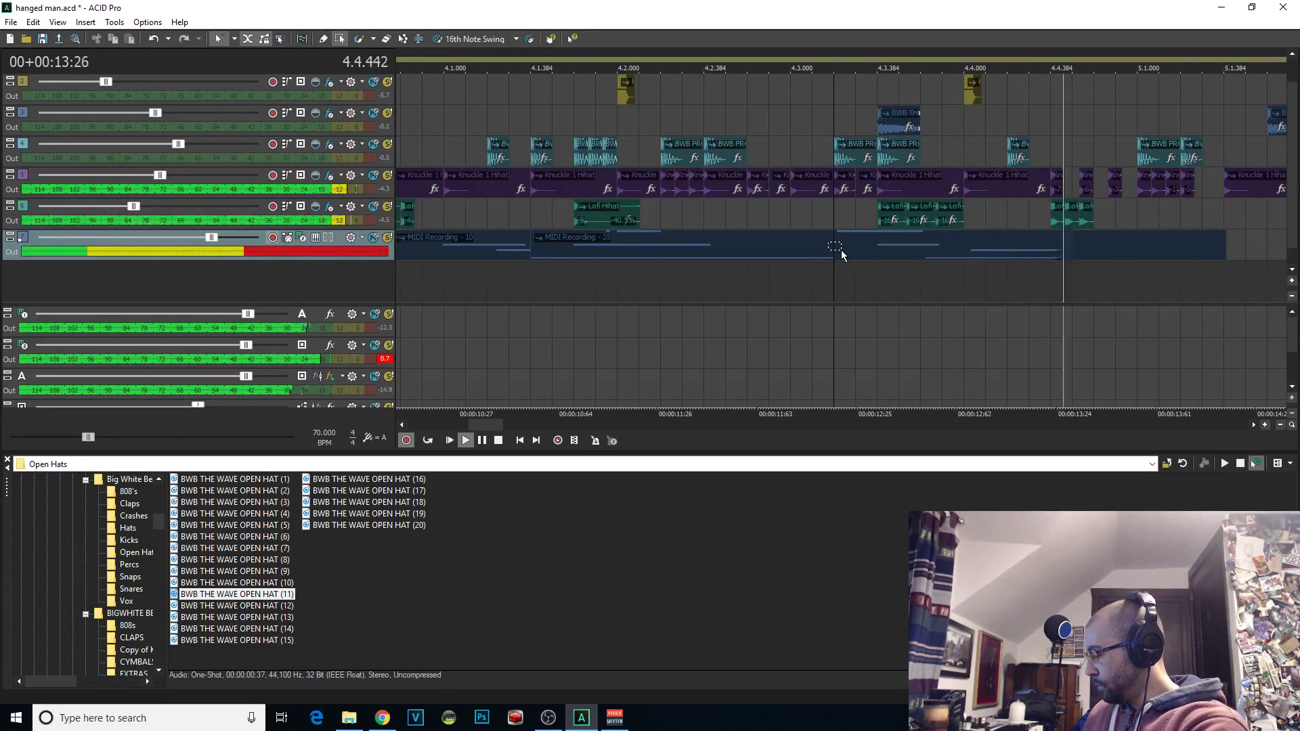
key("space")
key("ctrl+r")
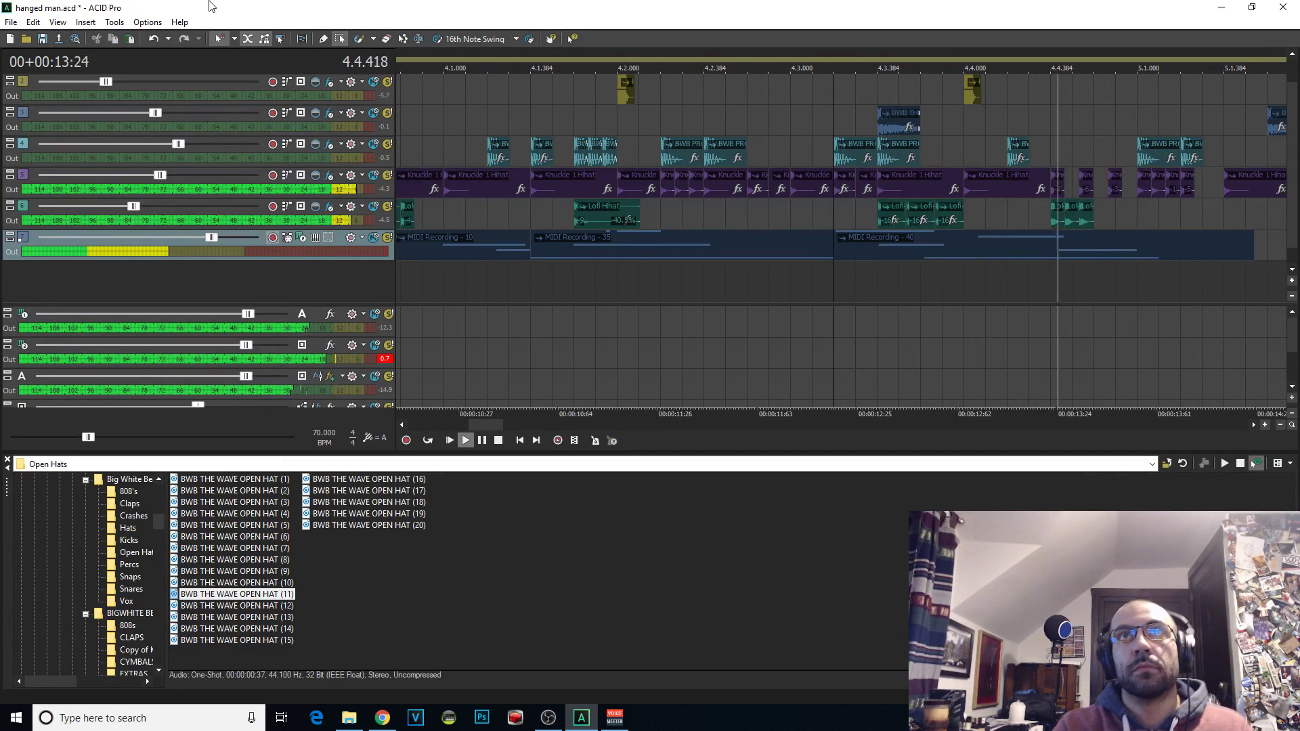
Open MIDI Recording - 10 in the piano roll and play it to check its note pattern and timing
left_click(841, 254)
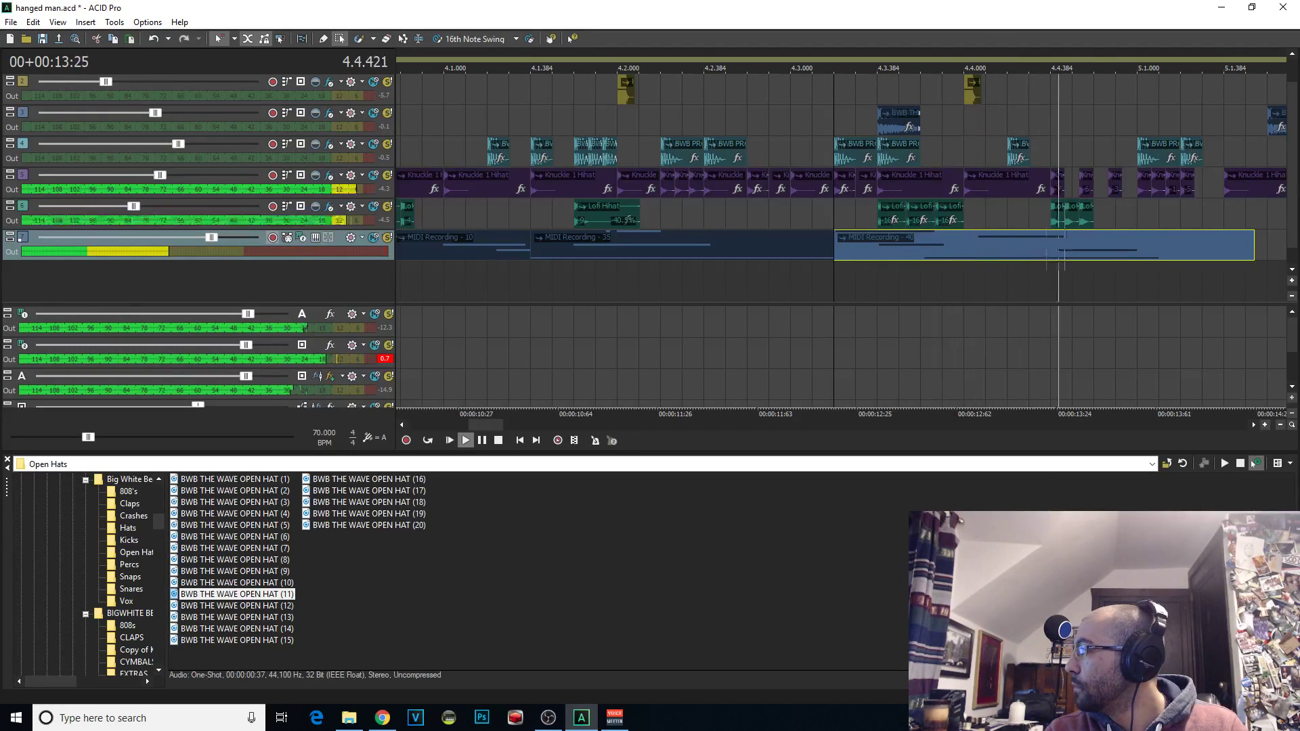
double_click(1097, 249)
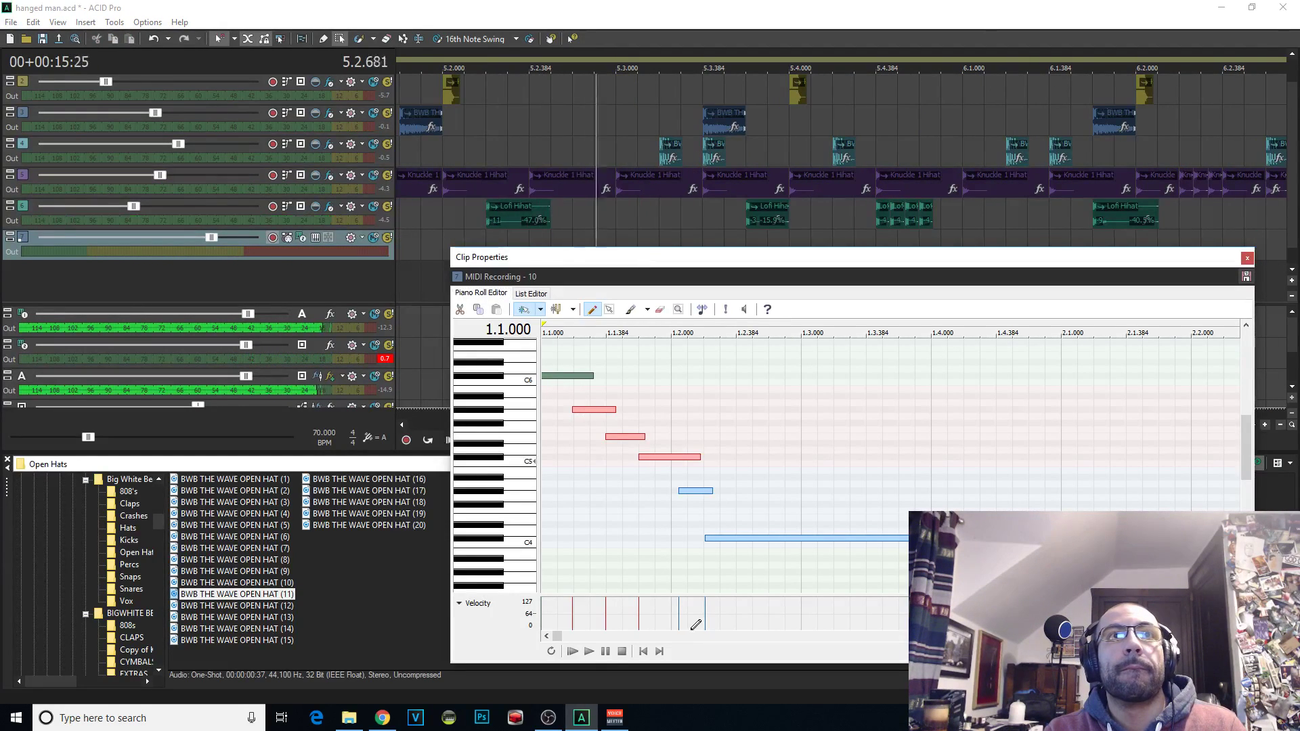
key("space")
key("space")
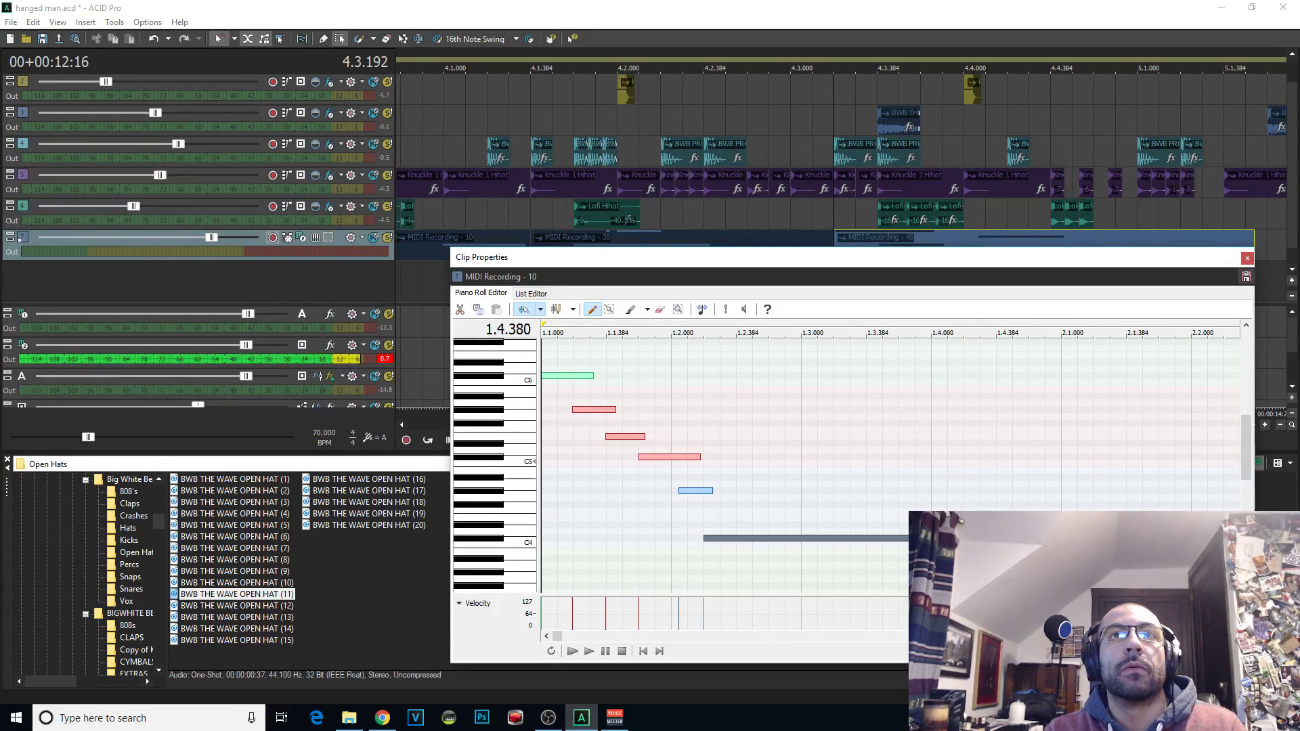
mouse_move(1247, 463)
left_mouse_down()
mouse_move(1253, 401)
mouse_move(1254, 465)
left_mouse_up()
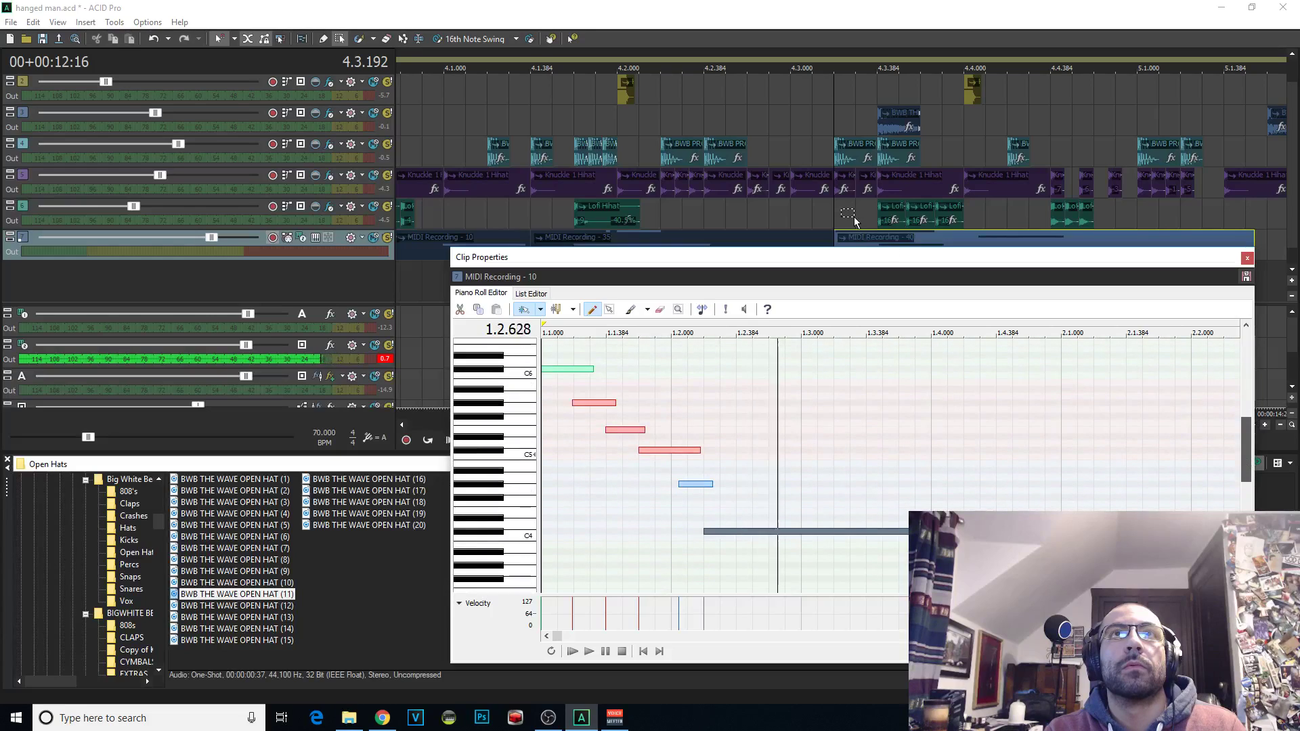
Show MIDI Recording - 40 in the piano roll and move its notes onto the sixteenth-note grid
left_click(963, 241)
left_click(557, 368)
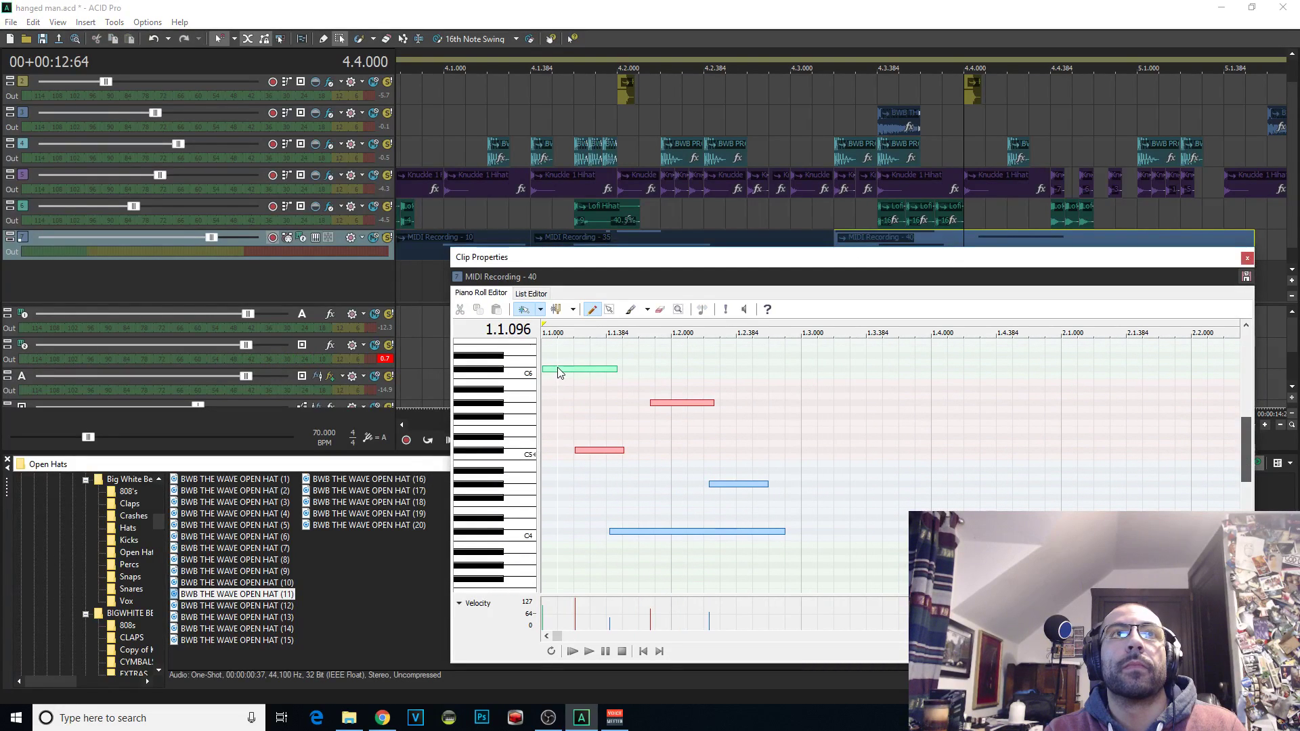
key("space")
left_click_drag(624, 532, 621, 532)
left_click(661, 401)
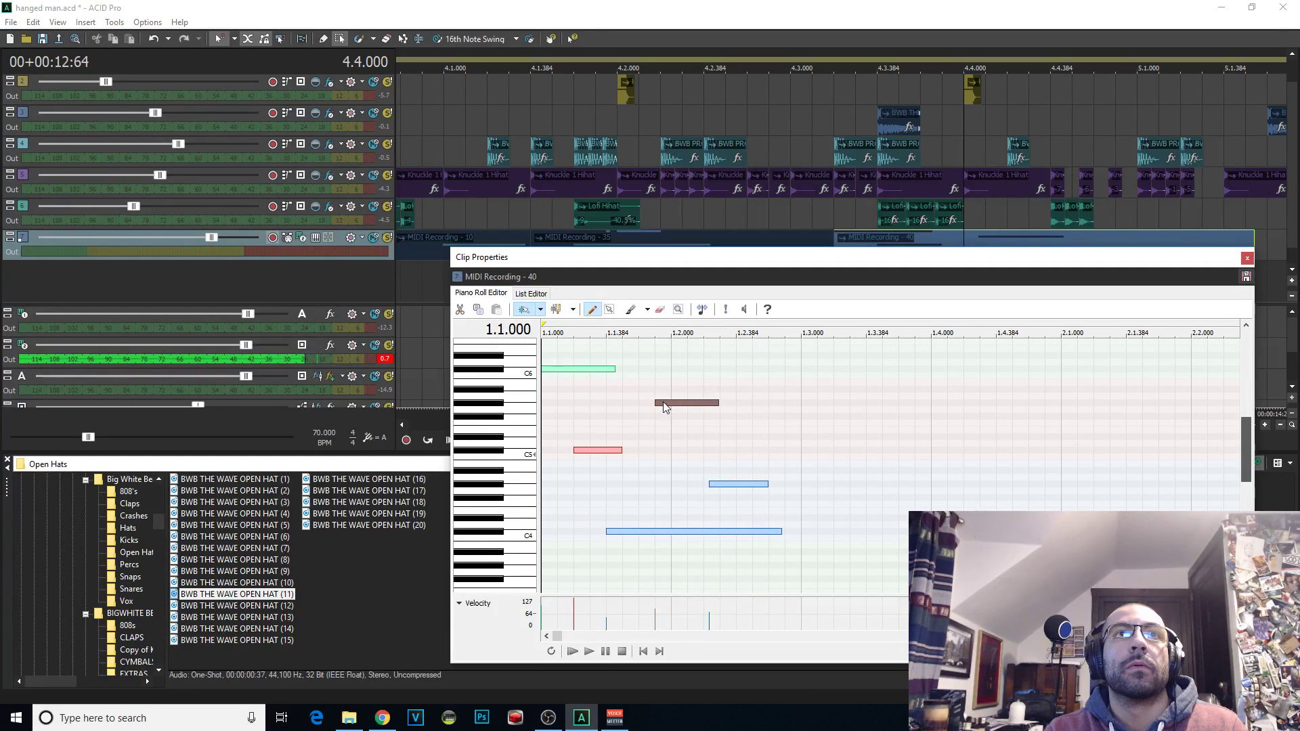
left_click_drag(680, 404, 668, 401)
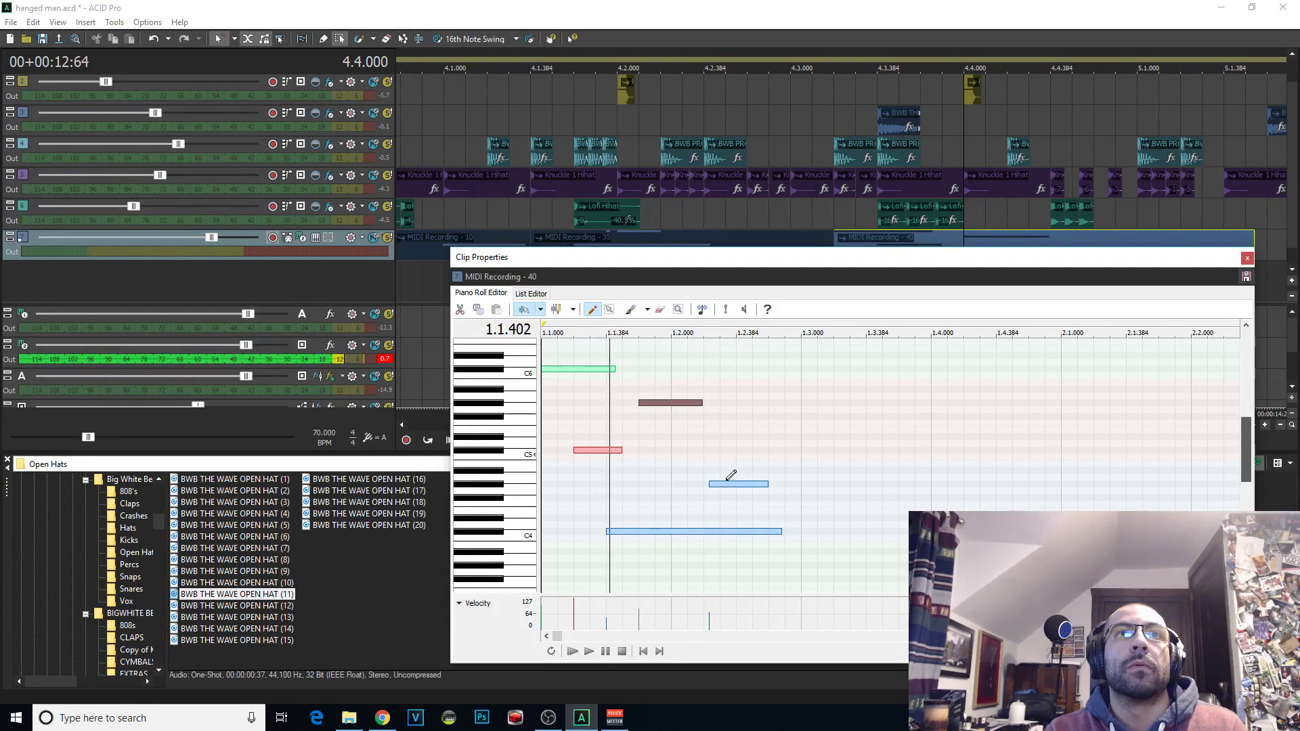
left_click_drag(720, 482, 730, 482)
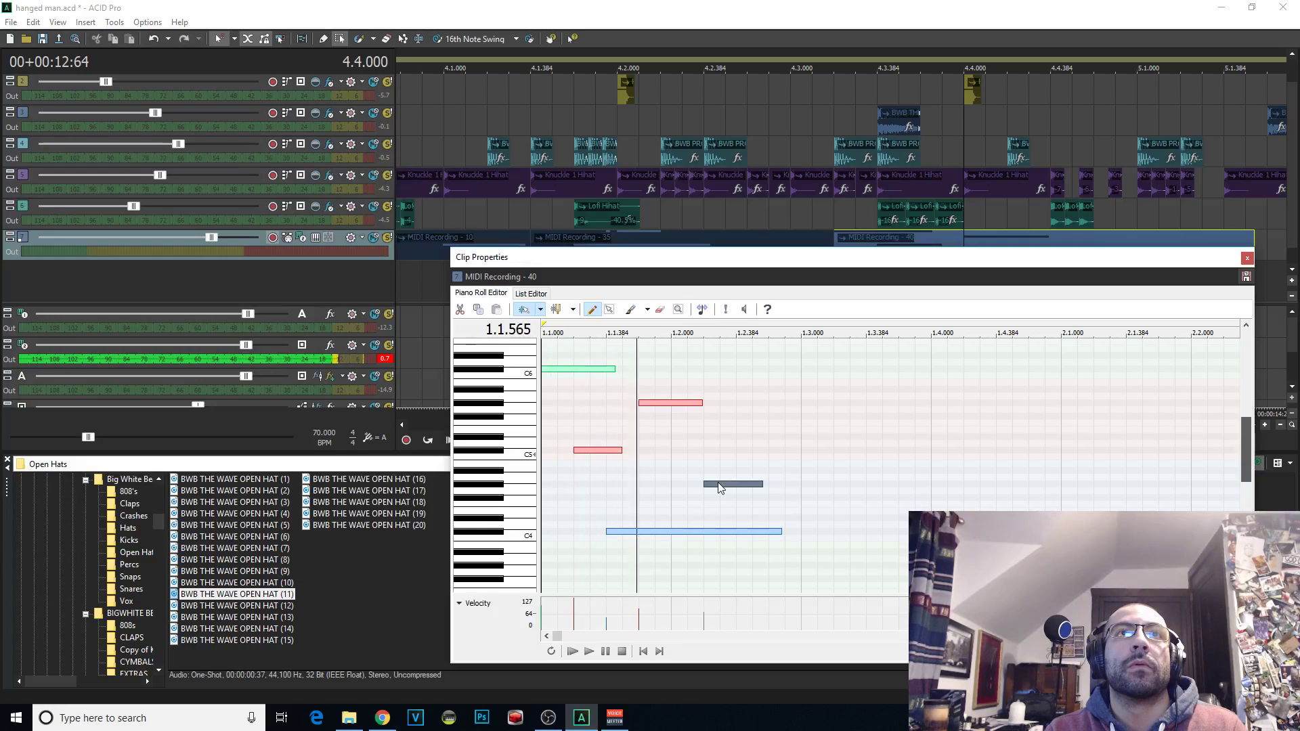
left_click(1247, 258)
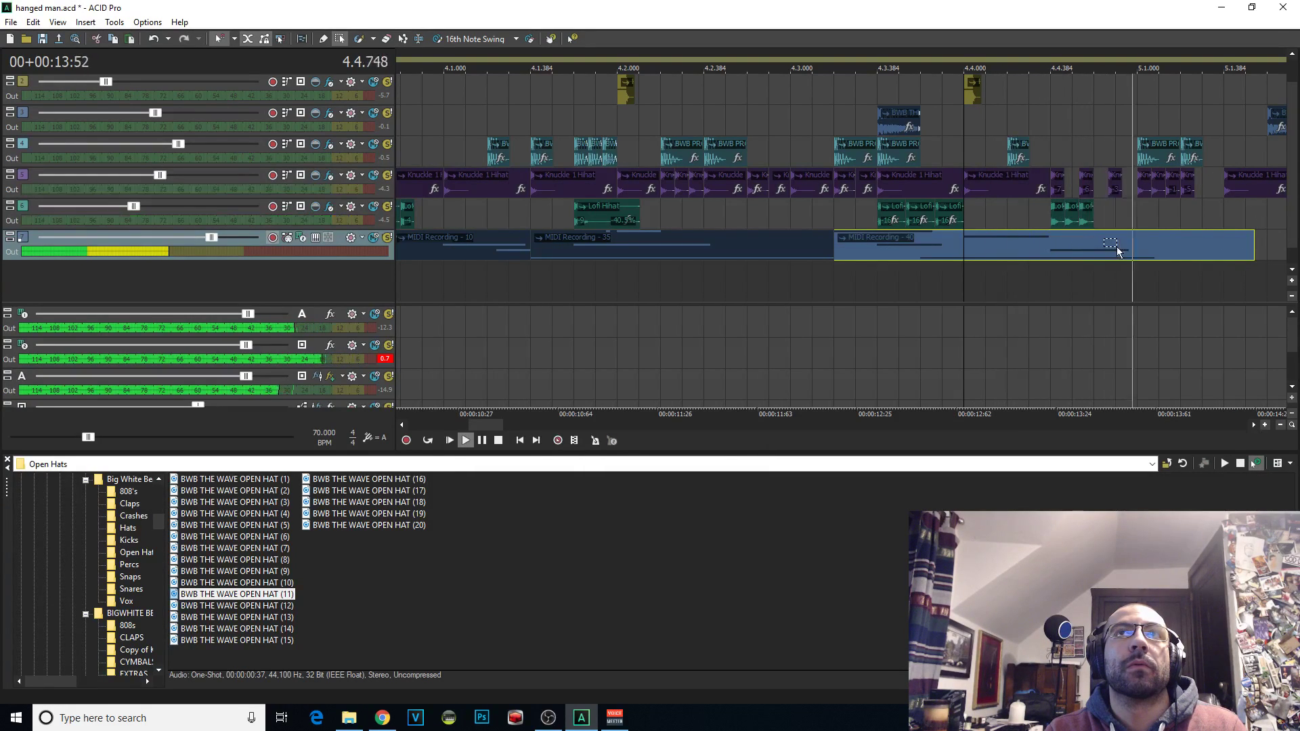
Trim MIDI Recording - 40 to end at 5.1.000 and play the beat from the start
key("space")
scroll(716, 286, "down", 6)
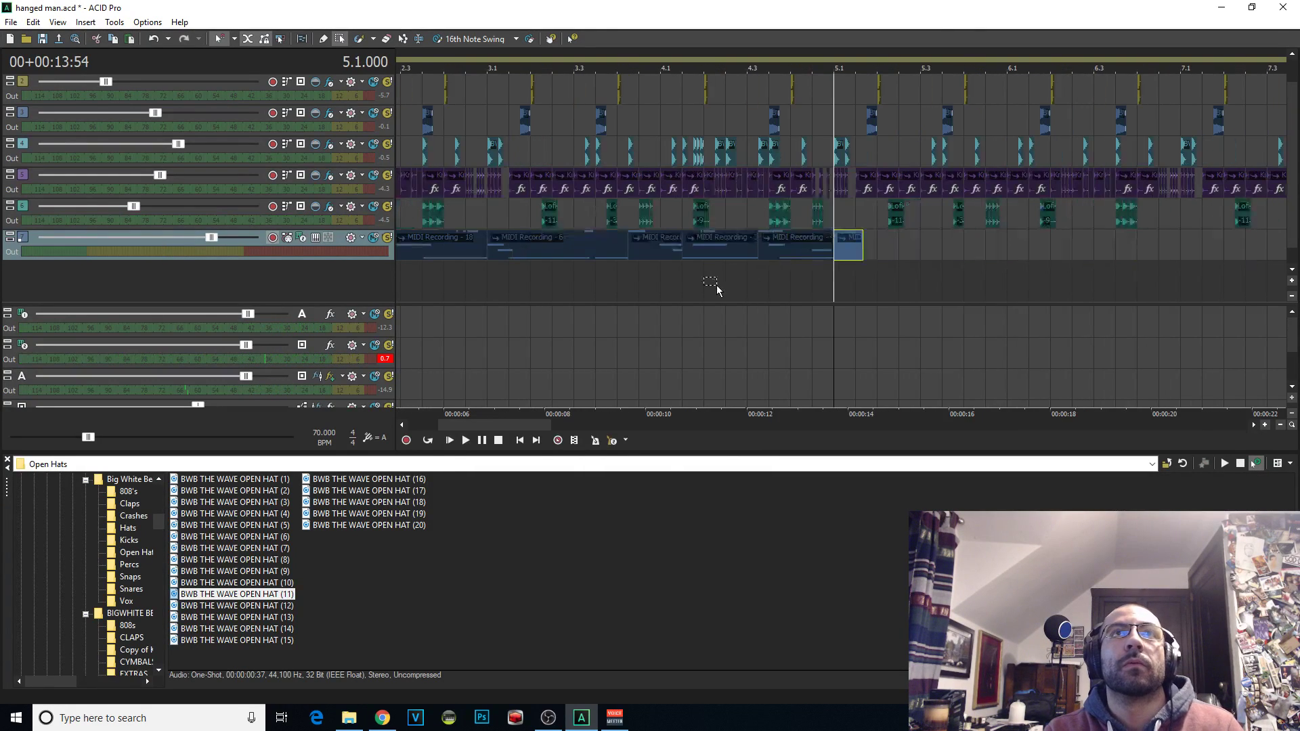
left_click(449, 440)
Paste a copy of the four-bar bassline at 5.1 on the MIDI track and play it
left_click(573, 253)
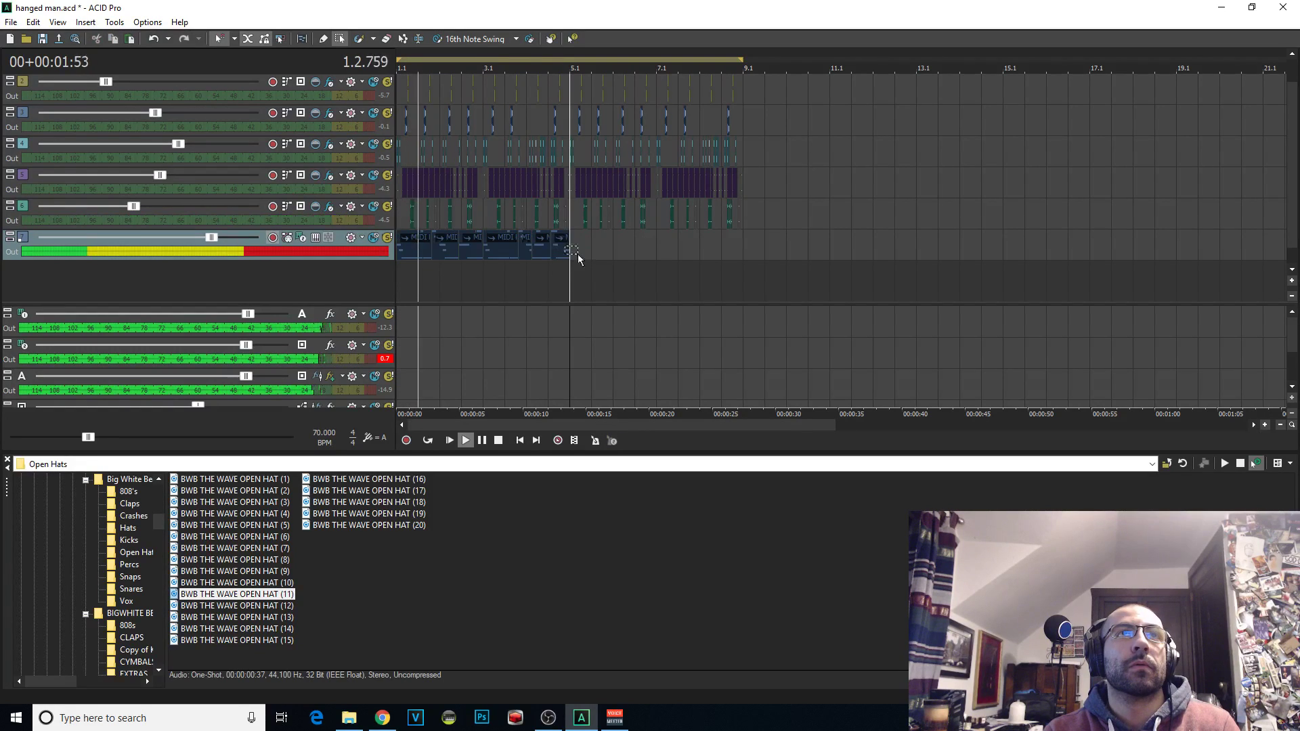
key("ctrl+v")
scroll(755, 278, "up", 3)
left_click(750, 279)
key("space")
key("space")
Split the pasted MIDI Recording - 40 at 8.4.192 and delete the part after the split
left_click(799, 242)
scroll(803, 246, "up", 2)
left_click(802, 249)
key("s")
key("Delete")
Record several takes of a different bass ending from 8.4.192, keeping the last one
key("space")
key("space")
key("space")
key("space")
key("space")
key("space")
key("space")
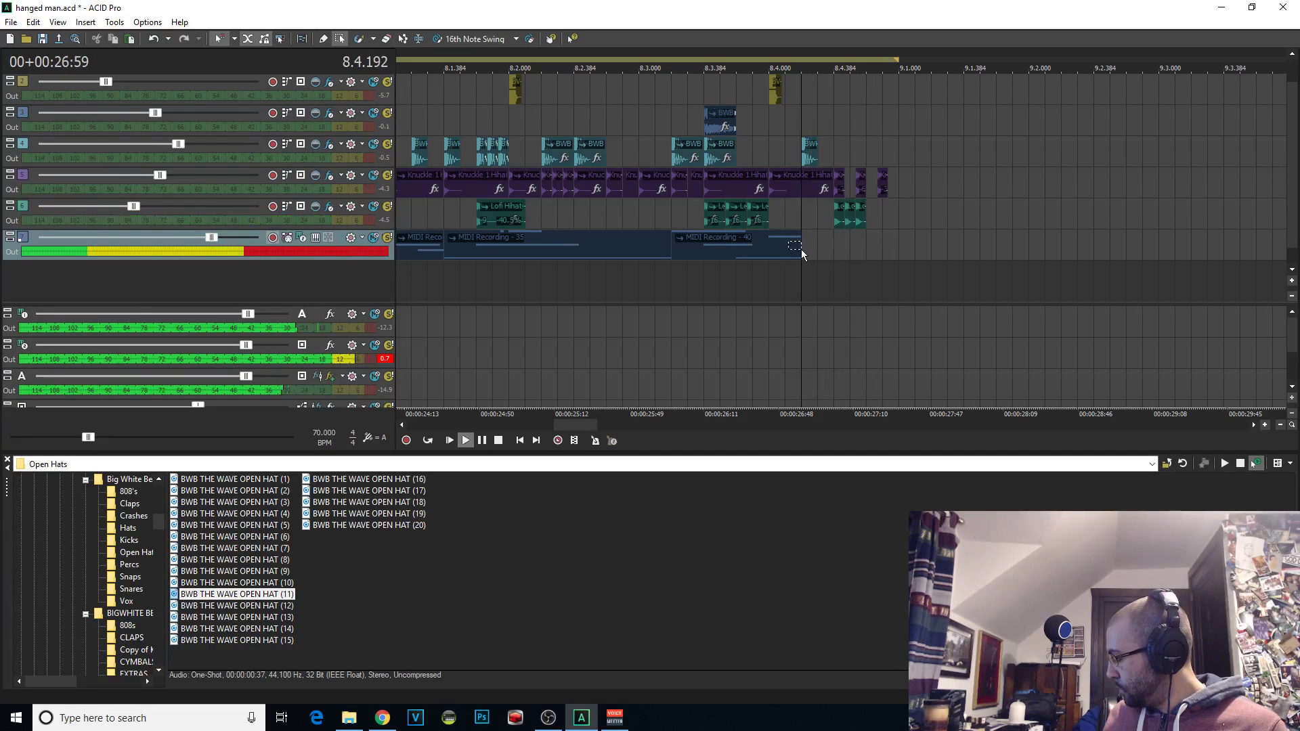
key("space")
key("space")
key("space")
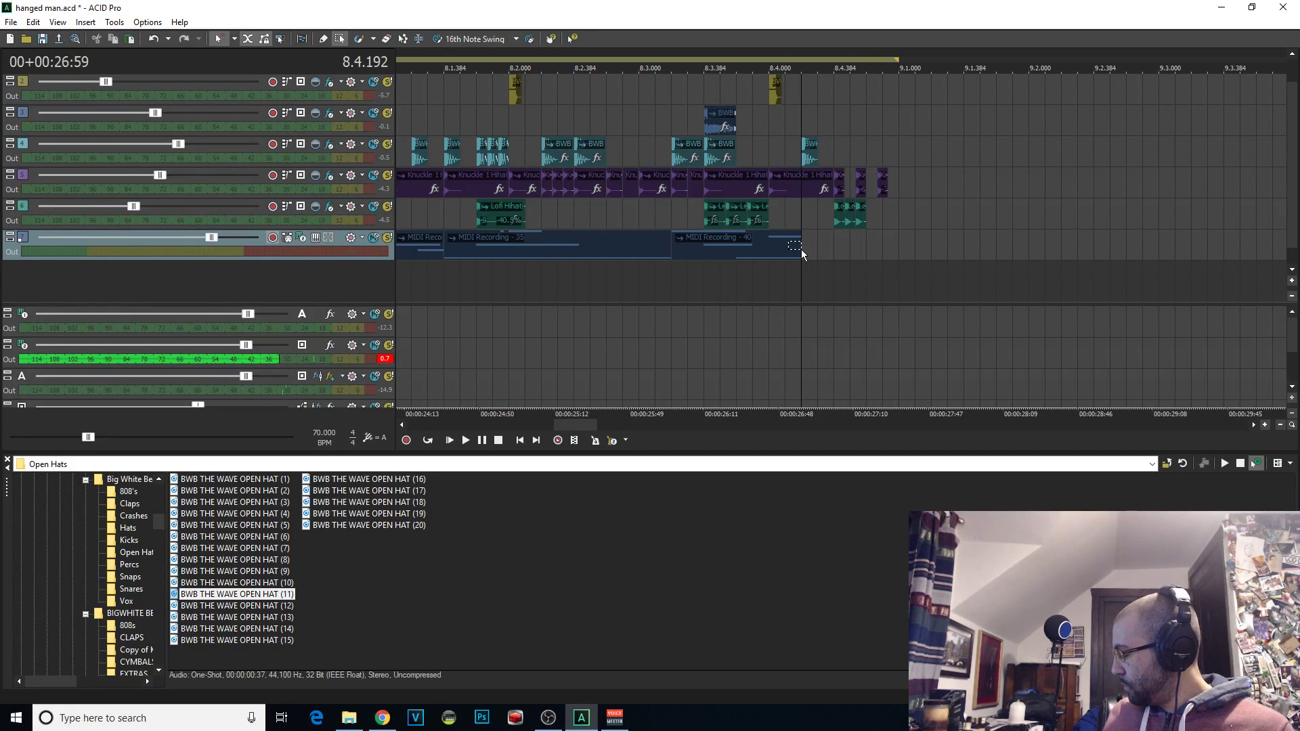
key("space")
key("space")
key("space")
key("space")
key("space")
key("space")
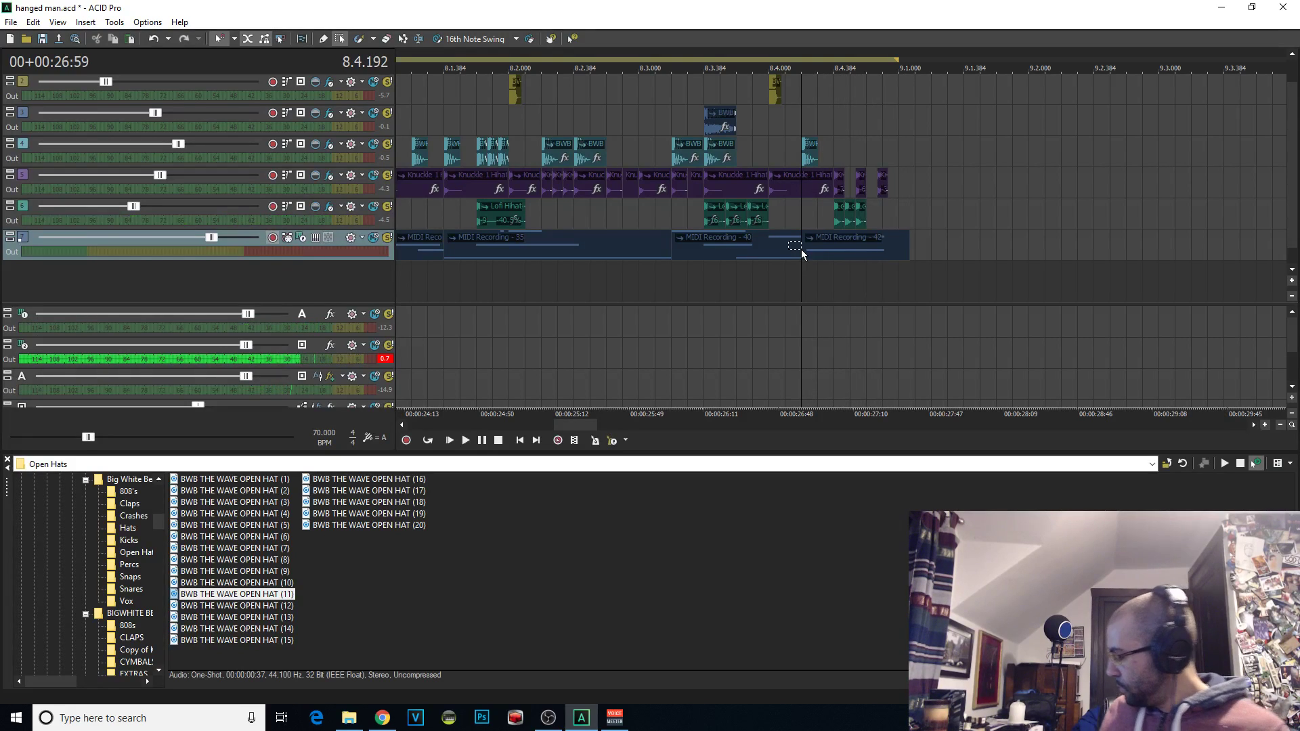
key("space")
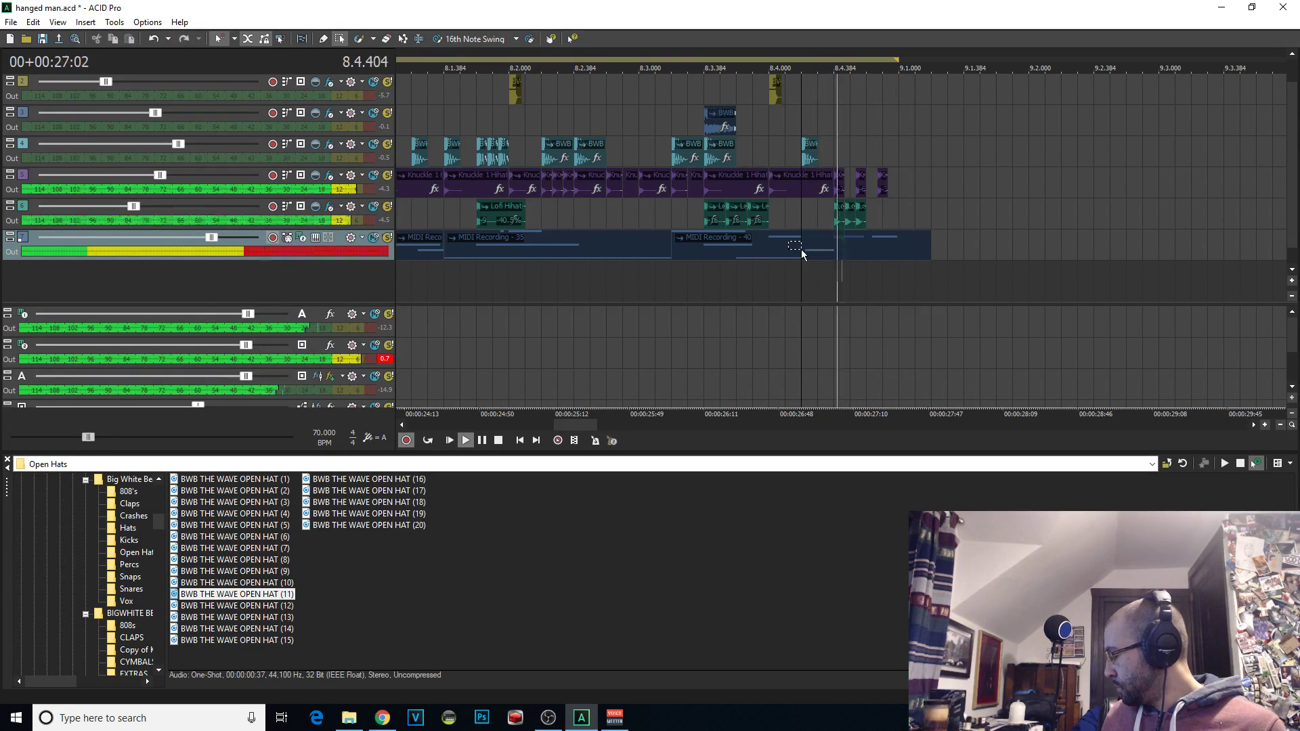
key("space")
key("space")
key("space")
key("space")
key("space")
key("space")
key("space")
key("space")
left_click(805, 251)
key("space")
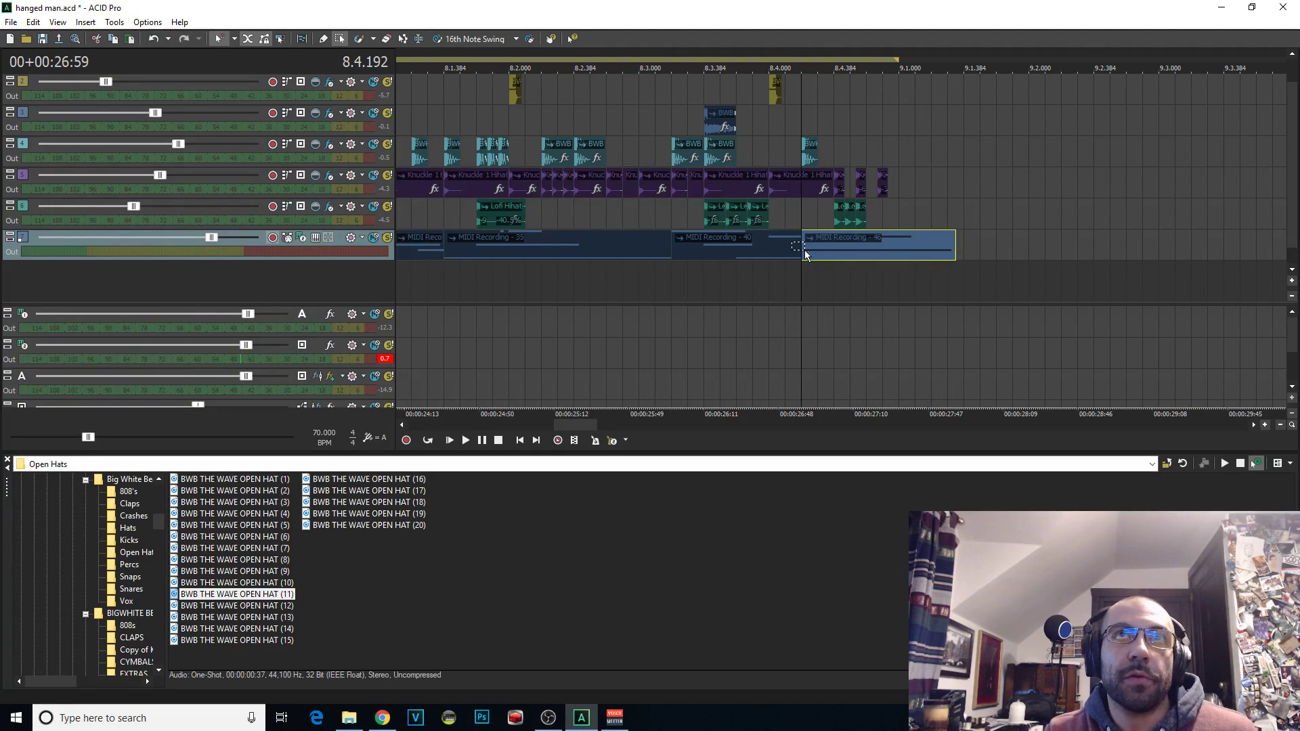
Trim the newly recorded bass ending so that it stops at 9.1.000
left_click(914, 242)
key("s")
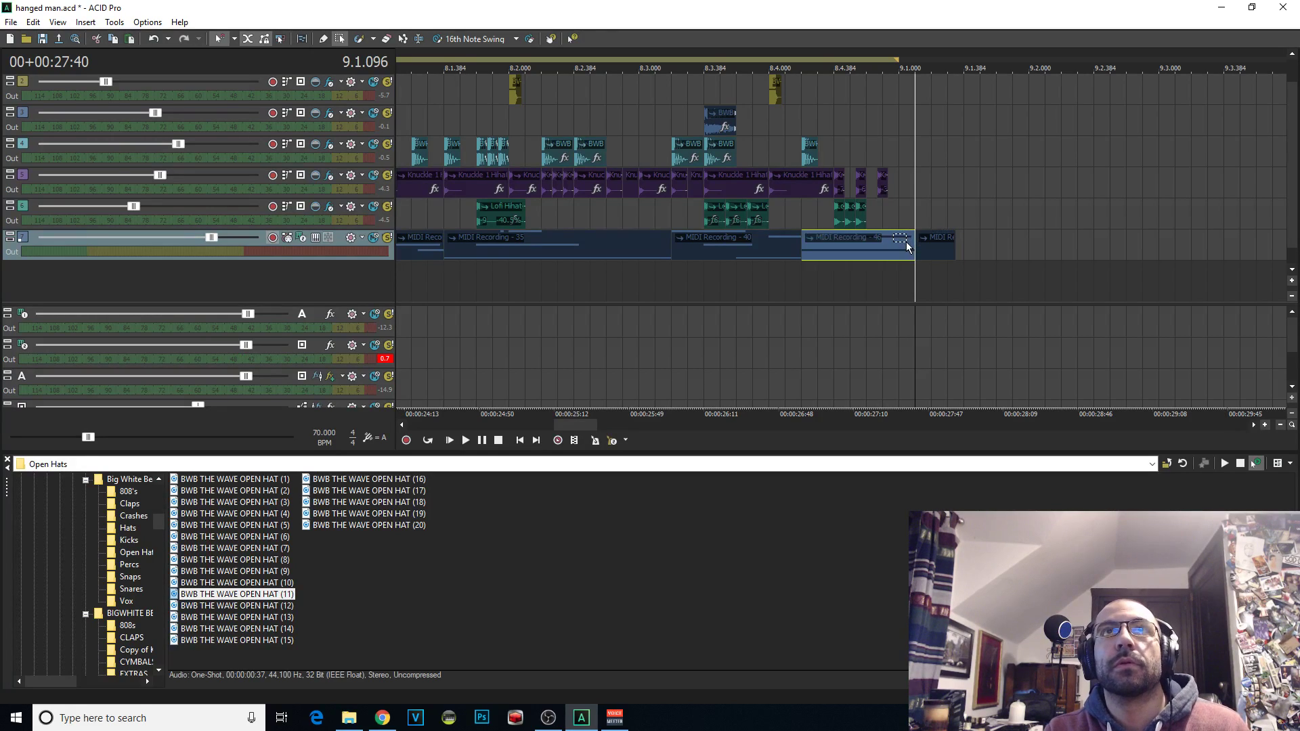
key("Delete")
Check the notes of MIDI Recording - 46 in the piano roll and save the project
double_click(866, 244)
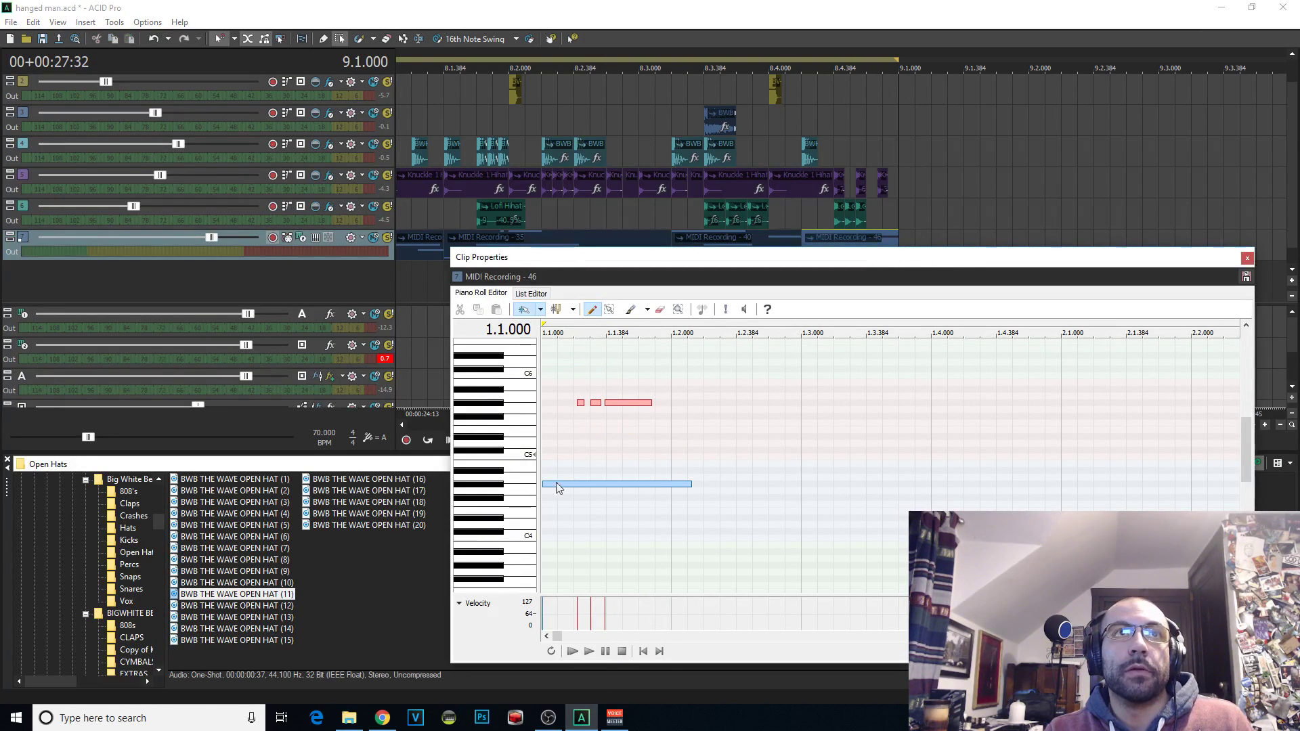
left_click(1246, 258)
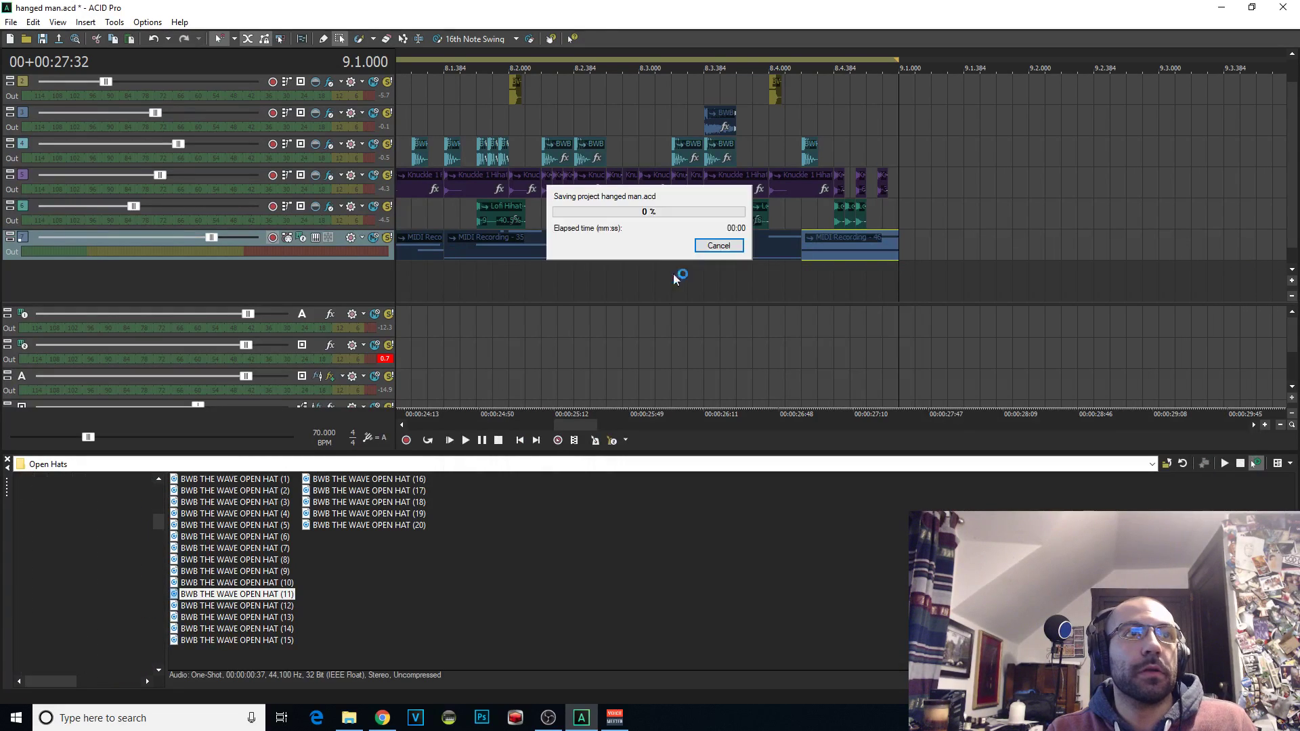
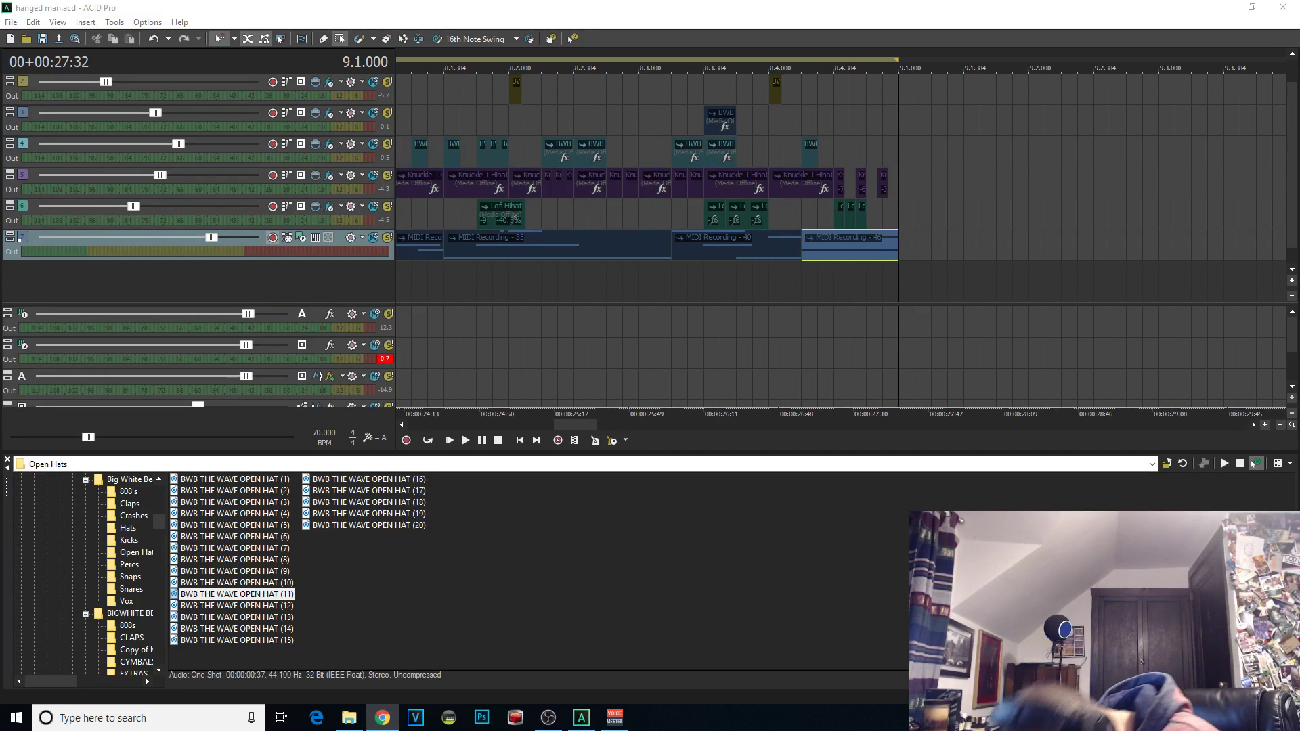
Play the beat from the start, then show the whole arrangement up to its end at 9.1.000
left_click(449, 441)
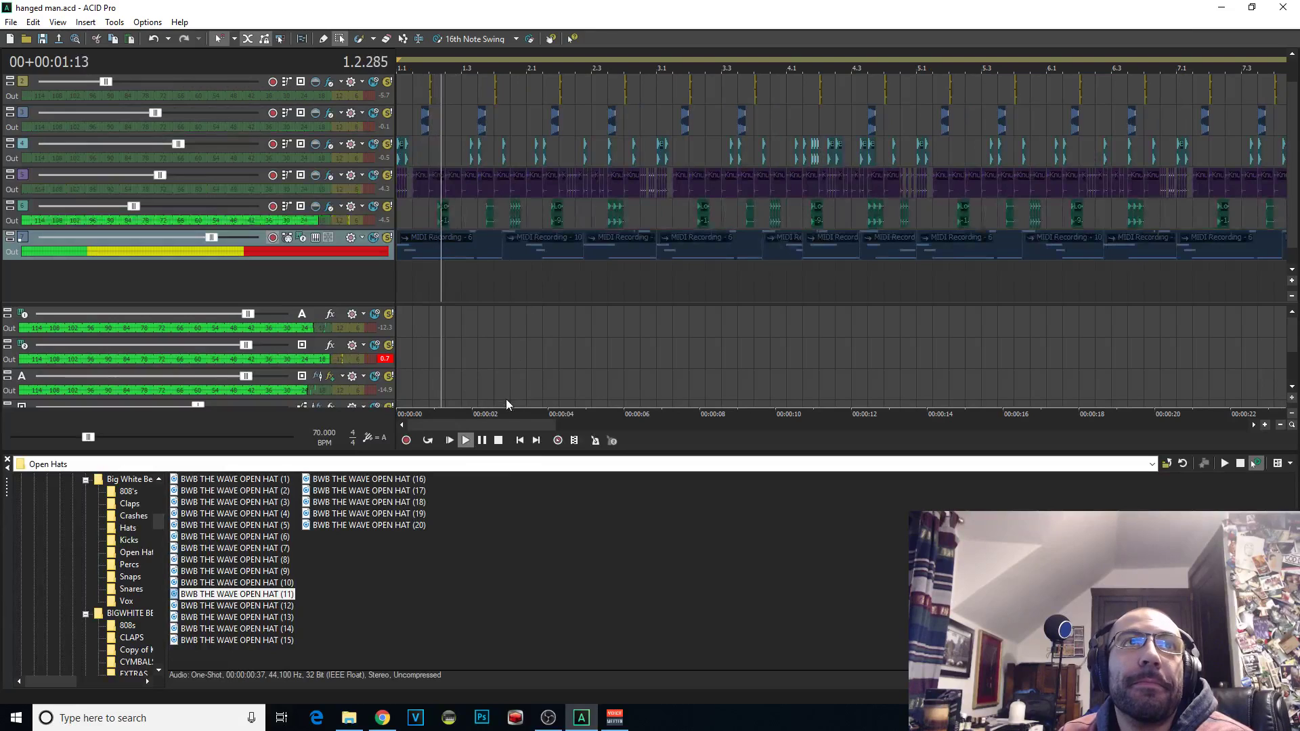
key("ctrl+End")
scroll(508, 301, "down", 5)
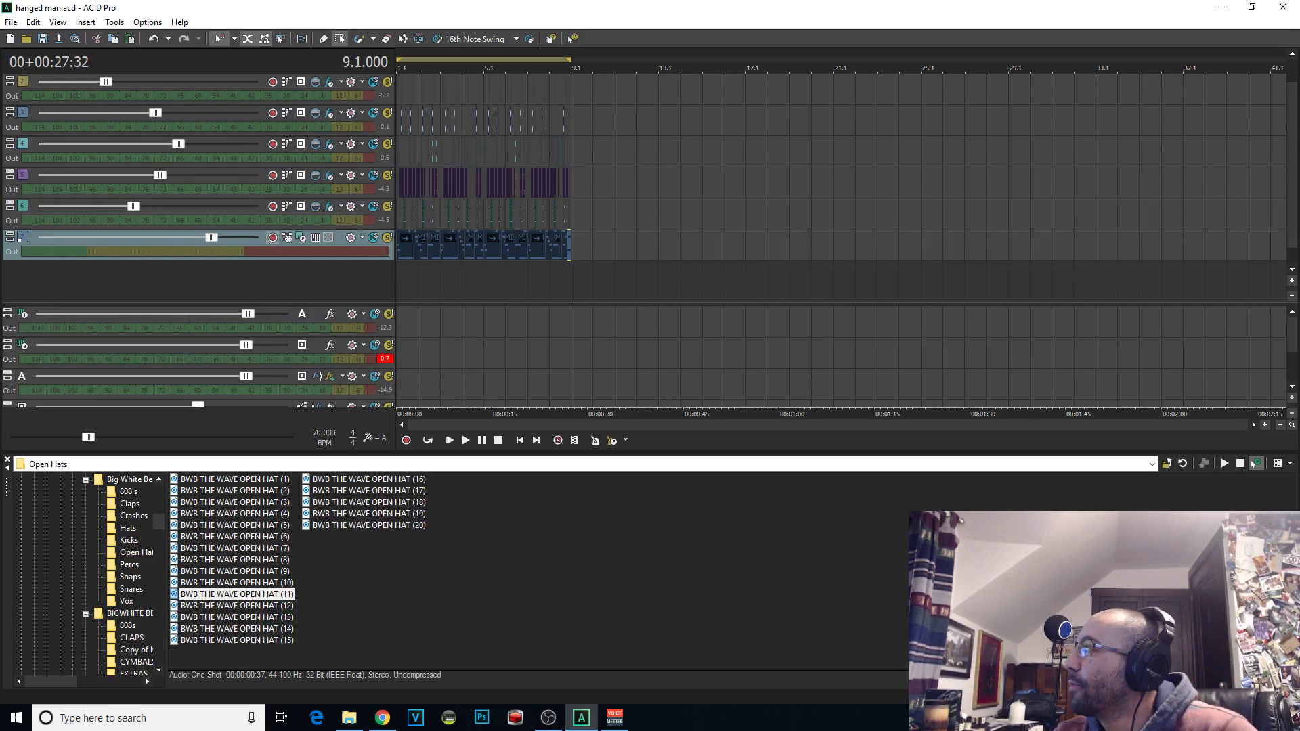
key("alt+Tab")
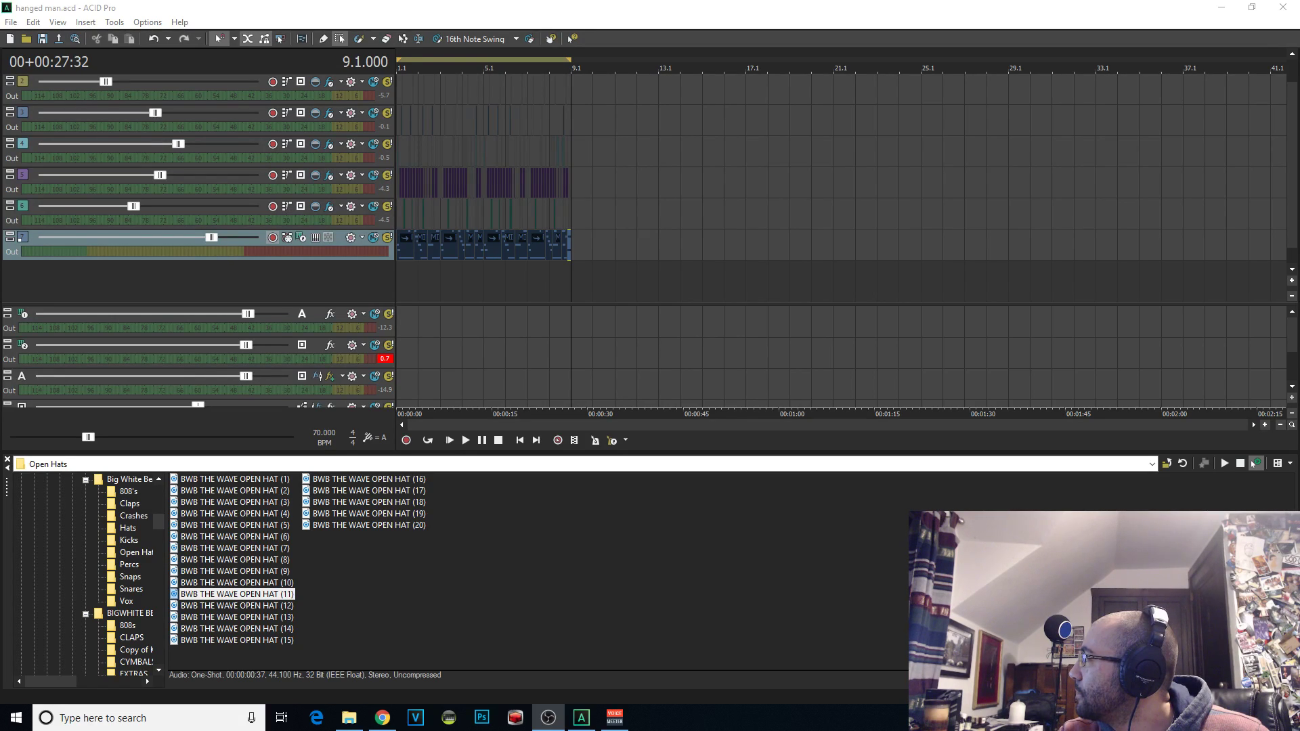
key("alt+Tab")
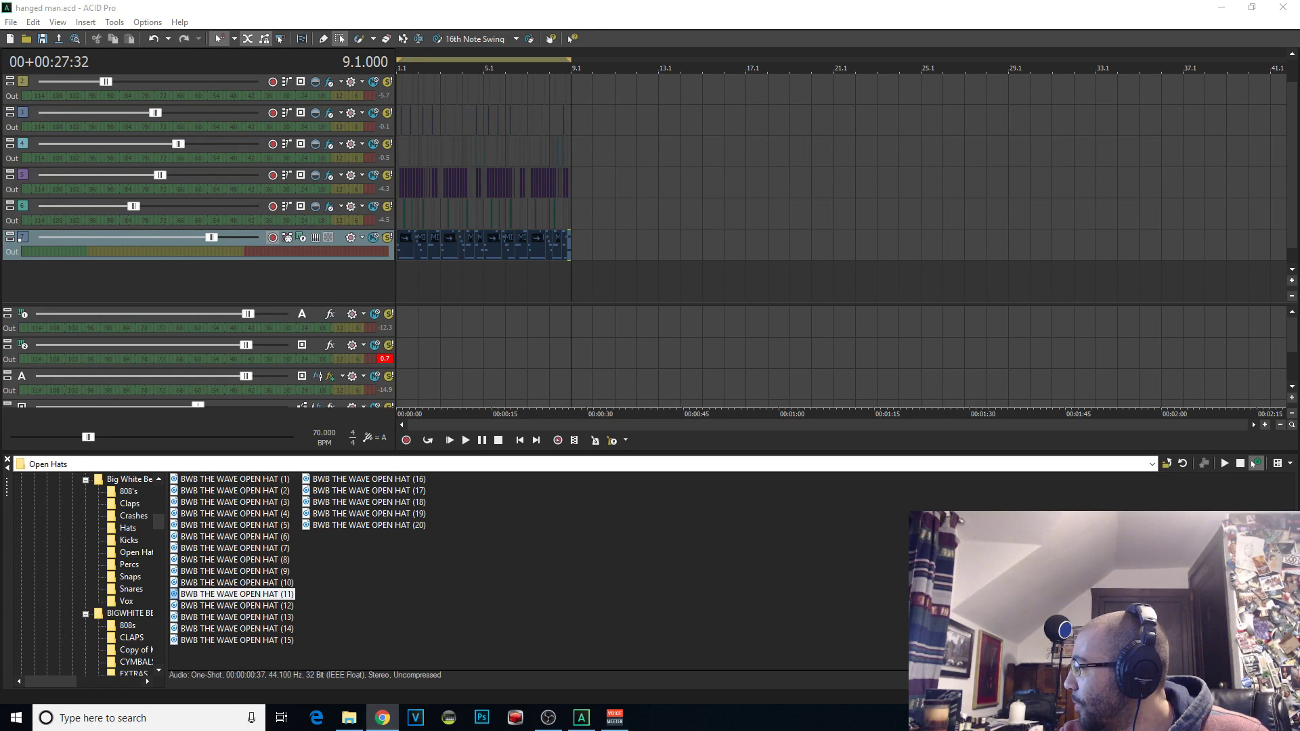
key("alt+Tab")
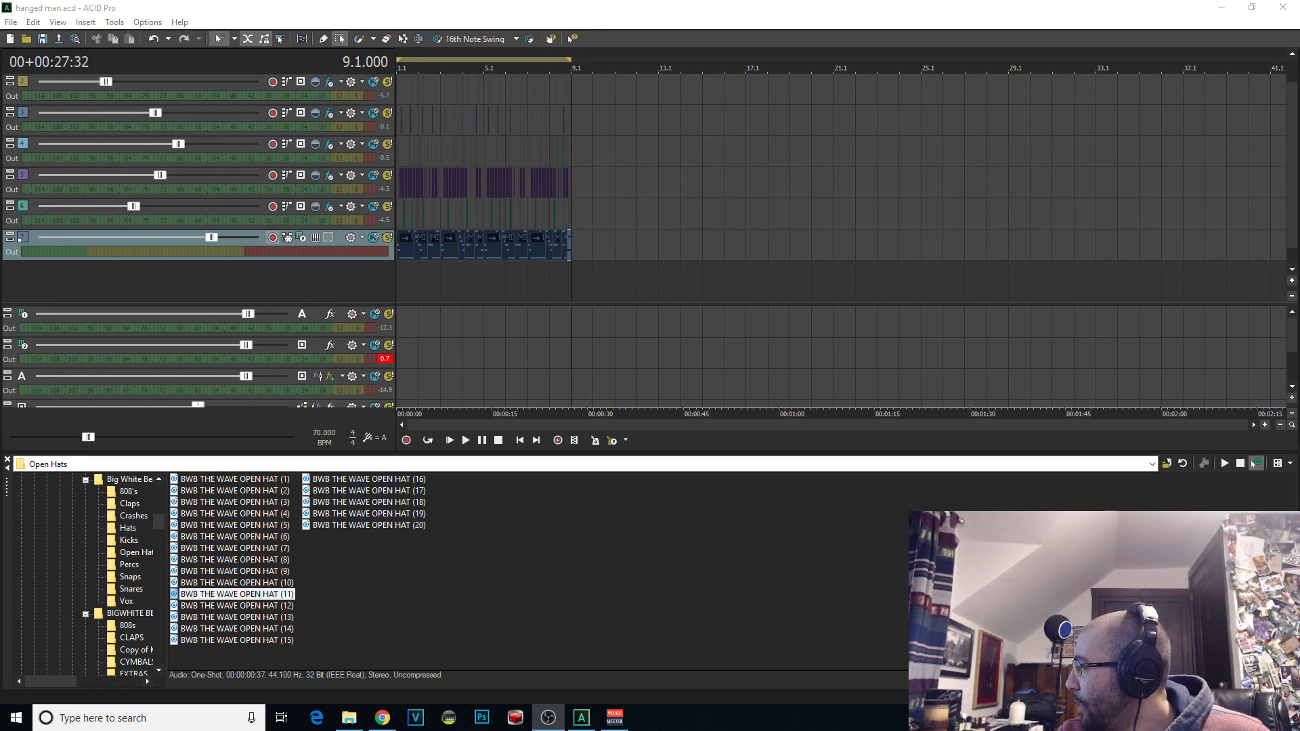